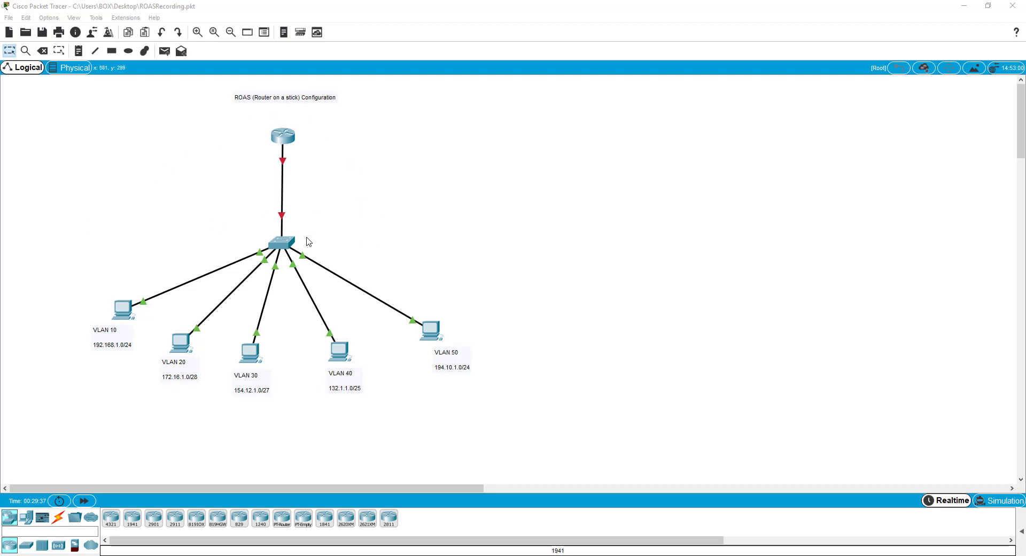
Step: Open the switch's command-line console and start a session at its user prompt
left_click(285, 246)
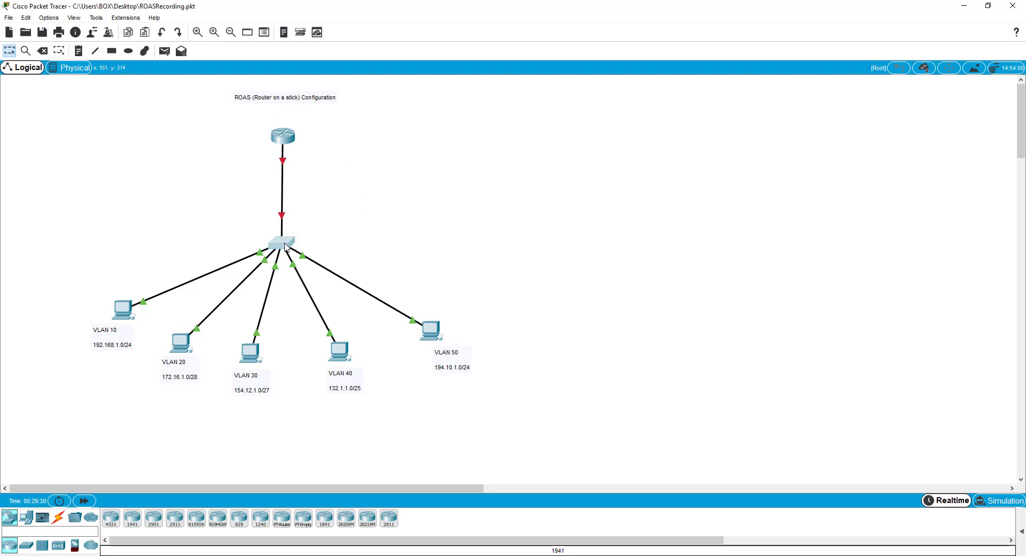
left_click_drag(506, 123, 746, 97)
left_click(669, 139)
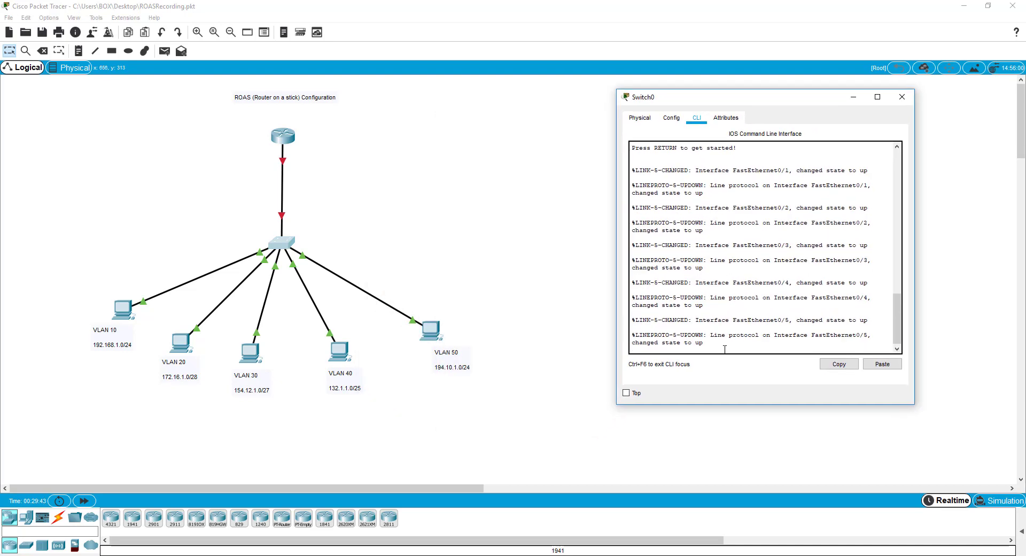
key("Return")
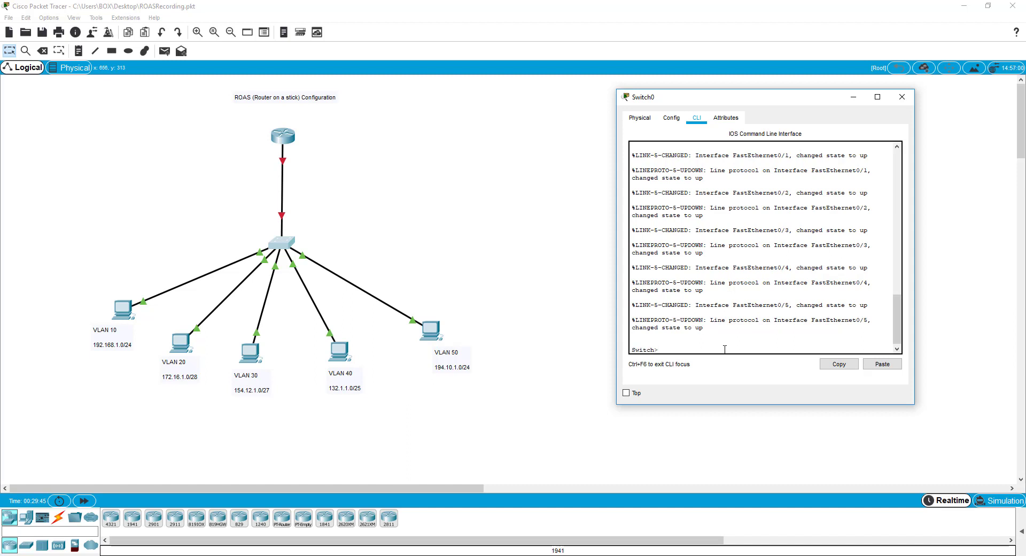
Step: Enter global configuration mode on the switch and set its hostname to SW1
type("en")
key("Return")
type("con")
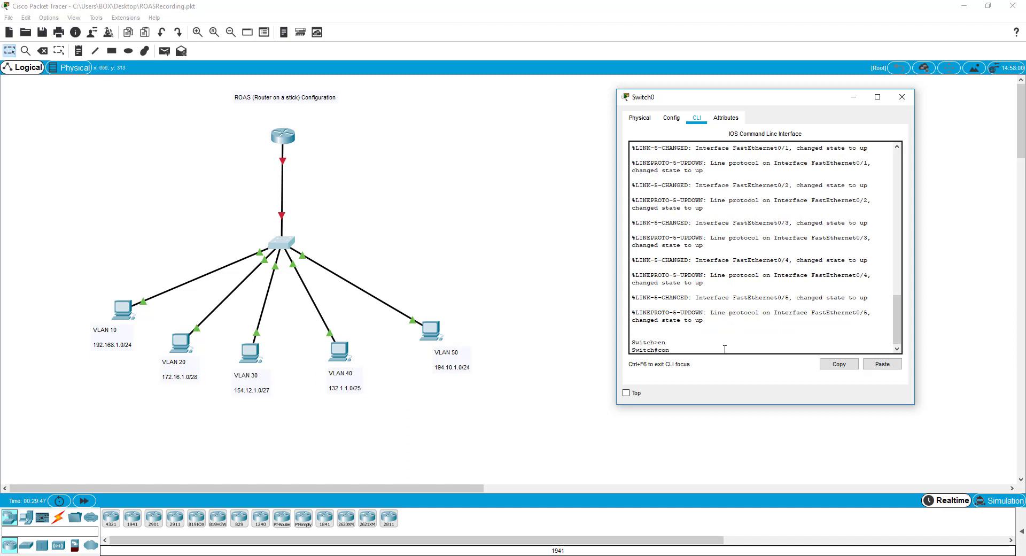
type("f t")
key("Return")
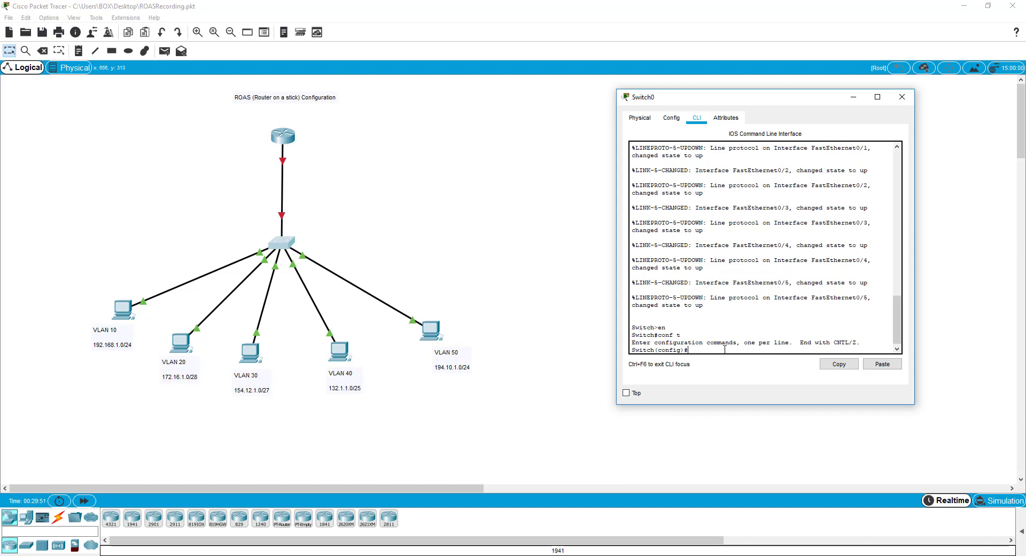
type("hostname SW1")
key("Return")
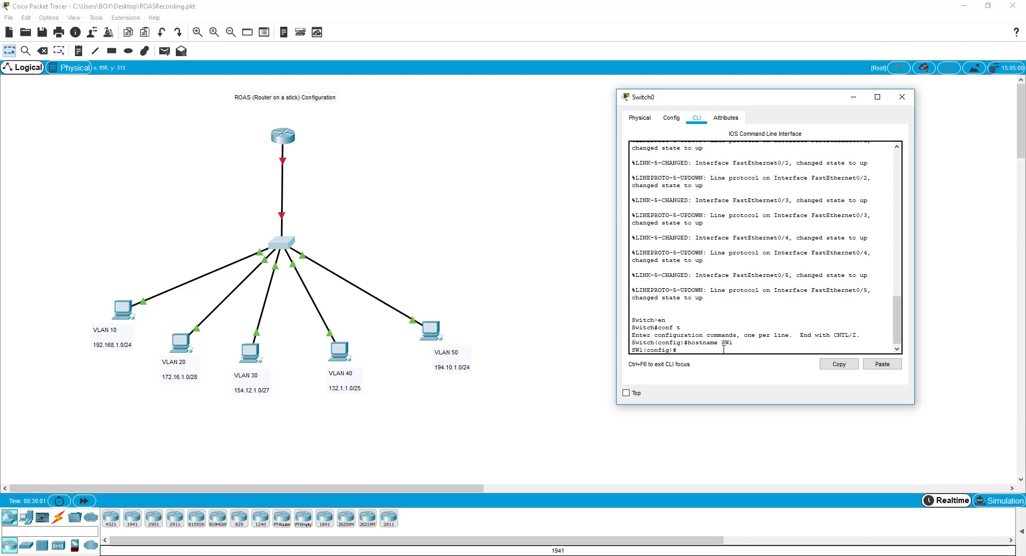
Step: Configure switch interface f0/1, which leads to the VLAN 10 PC, as an access port in VLAN 10
left_click(363, 245)
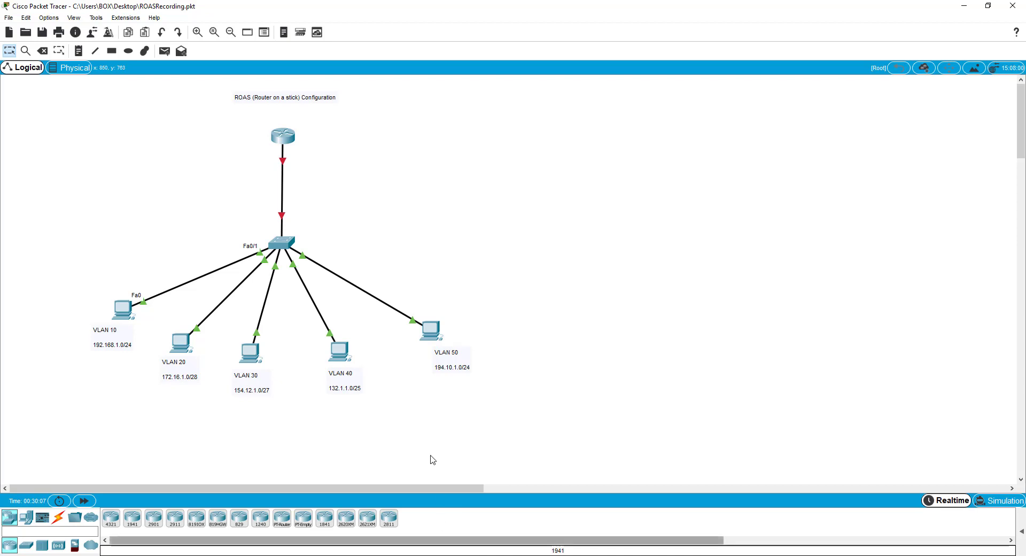
left_click(280, 243)
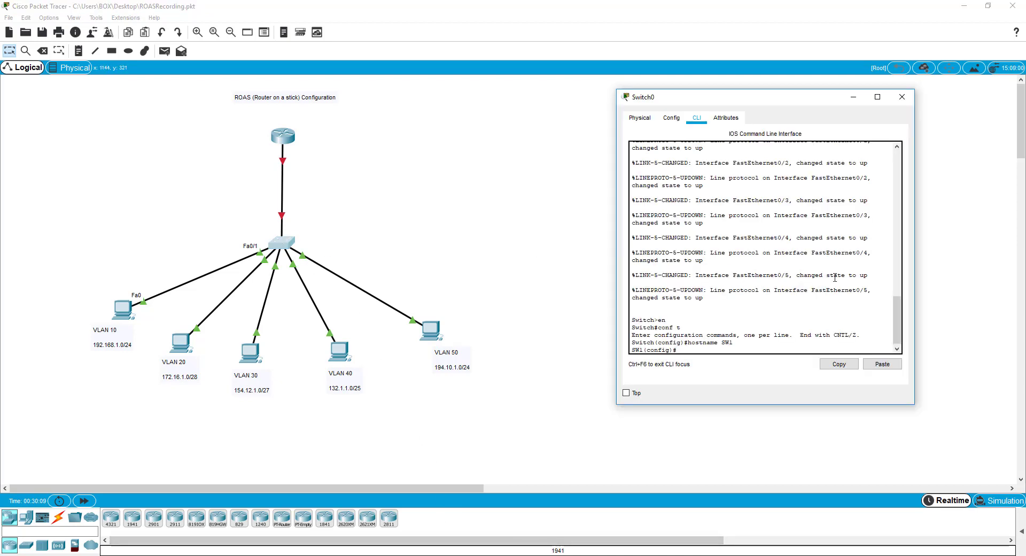
type("int f0/1")
key("Return")
type("switch")
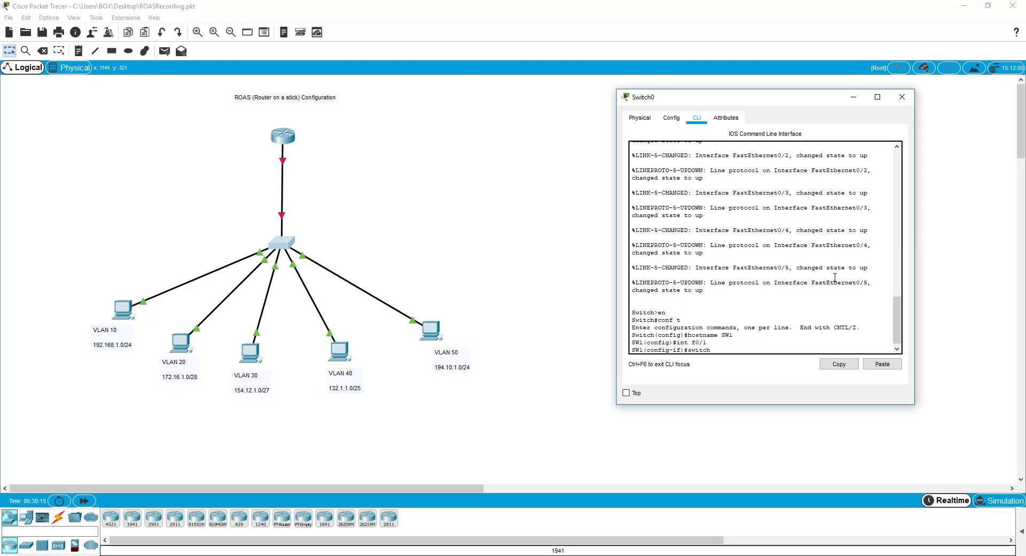
type("port mode access")
key("Return")
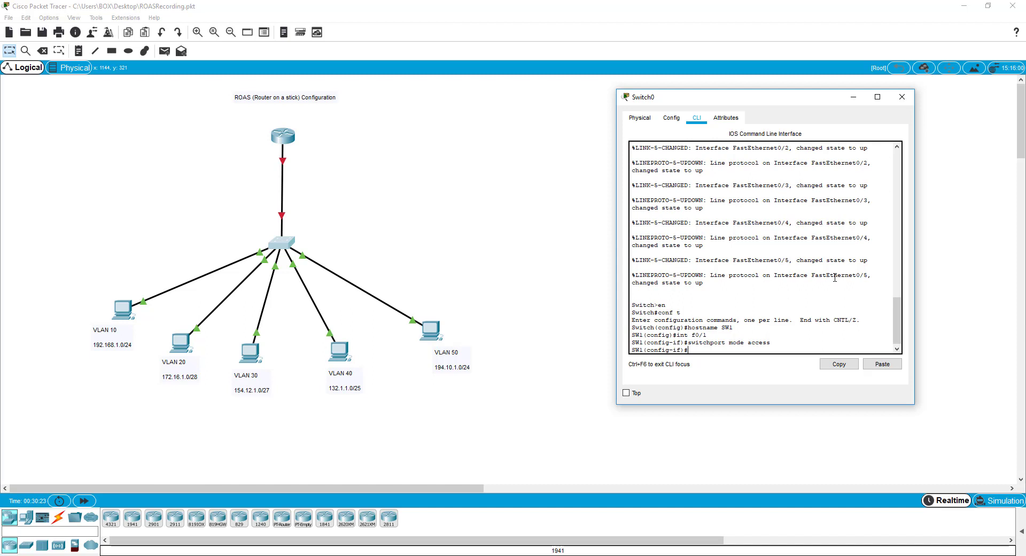
type("switchport access vlan 10")
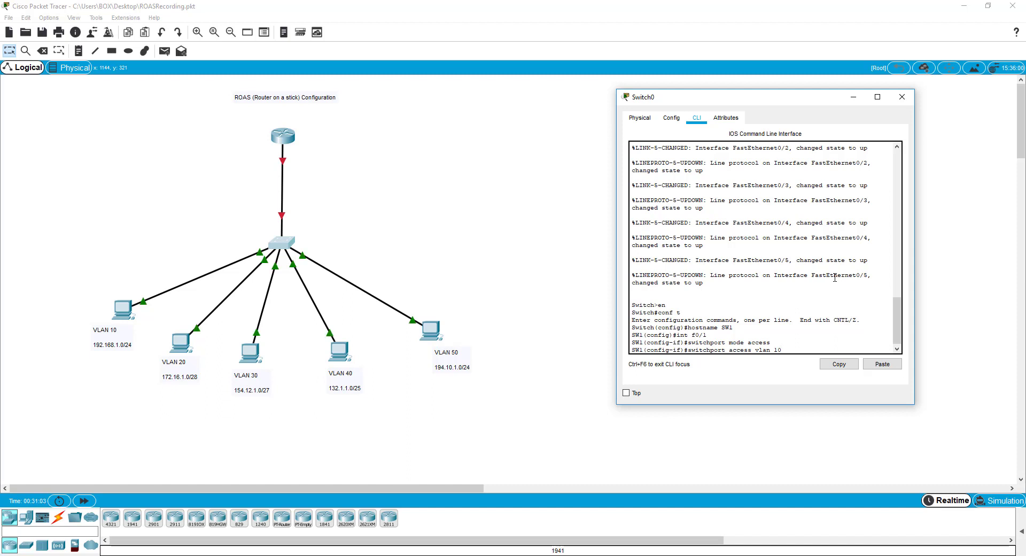
key("Return")
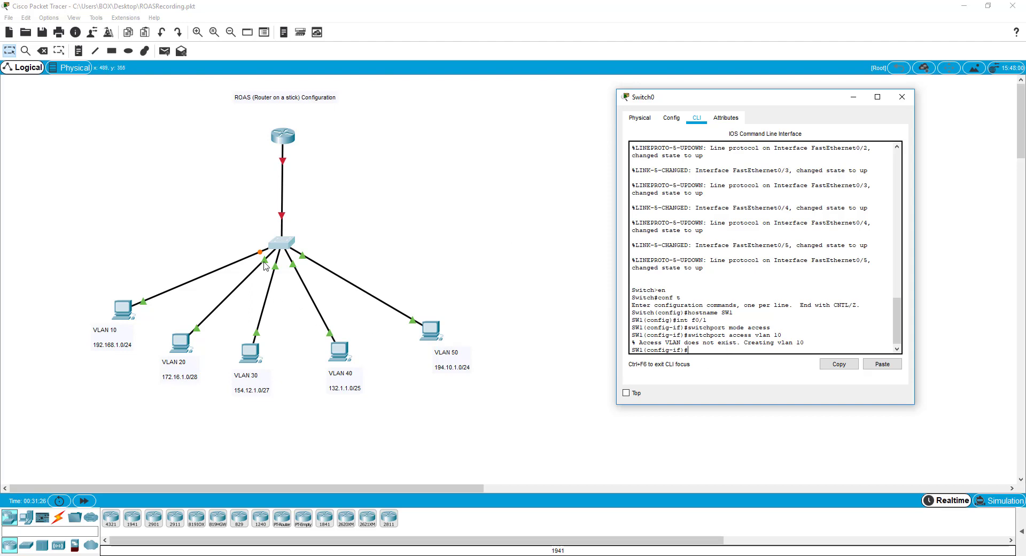
Step: Create VLANs 20, 30, 40 and 50 on the switch
left_click(259, 279)
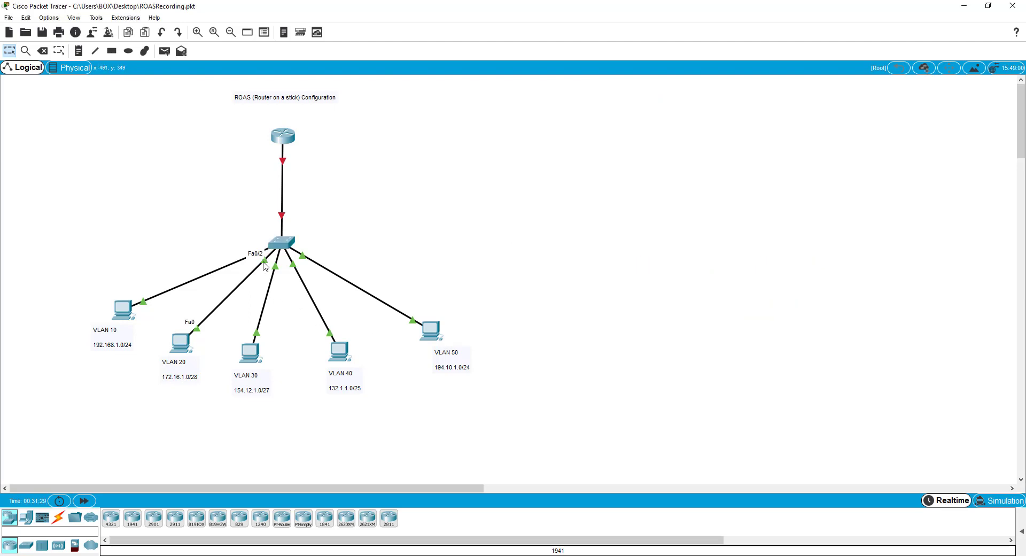
mouse_move(433, 555)
left_click(490, 510)
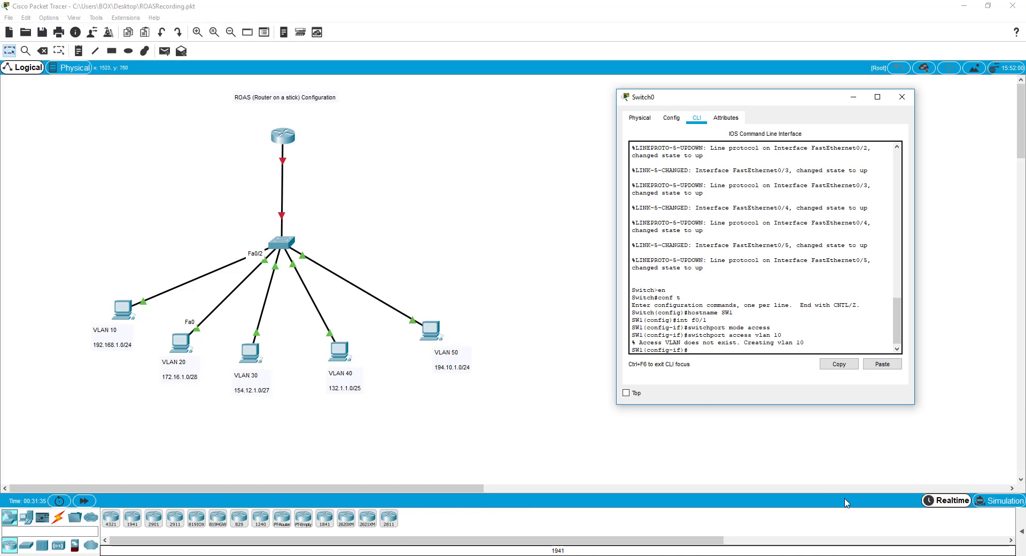
key("BackSpace")
type("vlan 20")
key("Return")
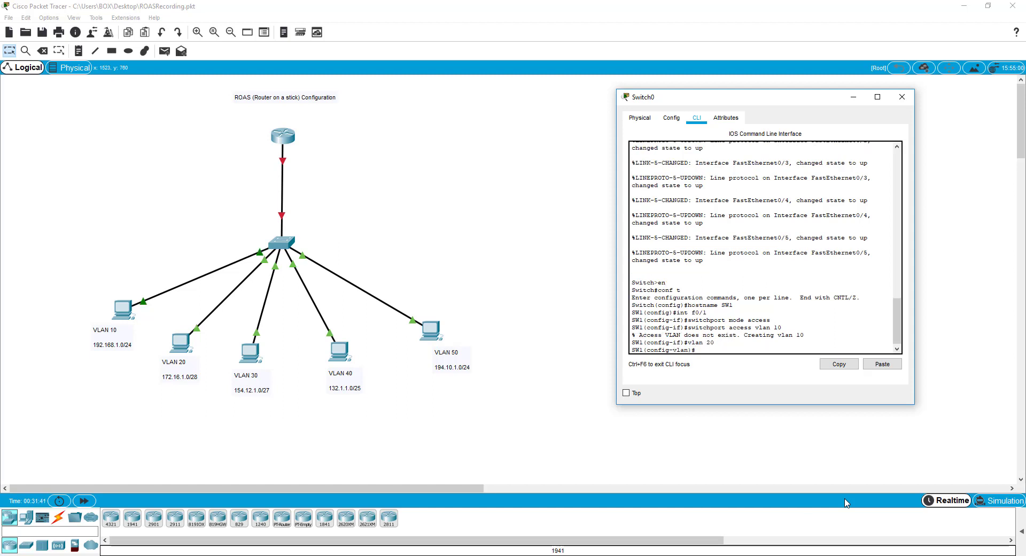
type("vlan 30")
key("Return")
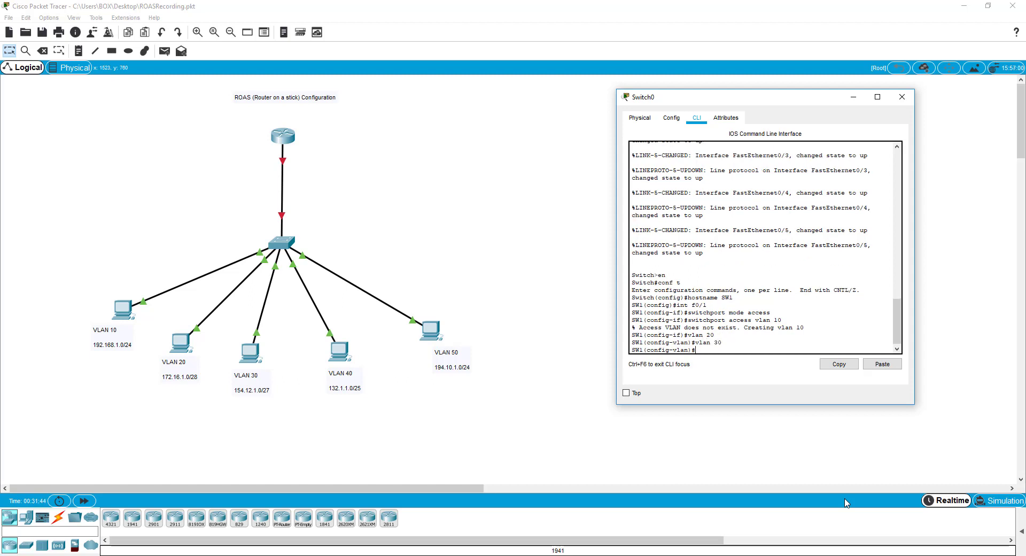
type("vlan 40")
key("Return")
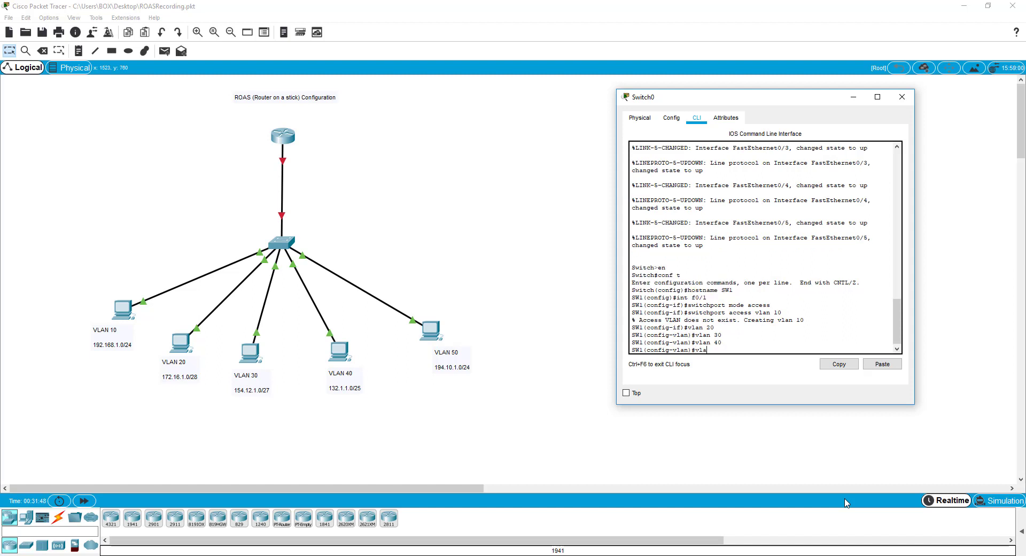
key("Return")
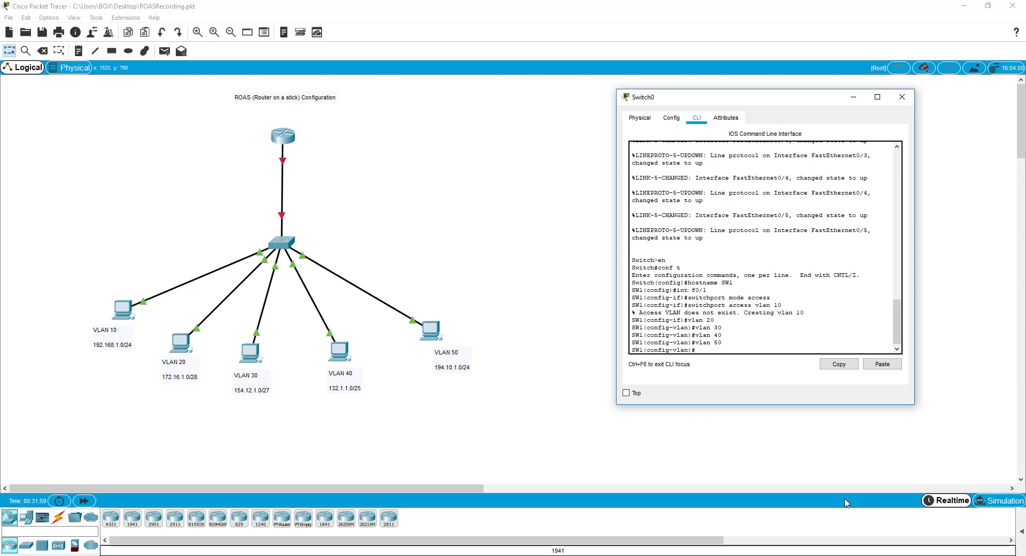
Step: Name VLAN 10 Engineering and VLAN 20 PCs
type("vlan 10")
key("Return")
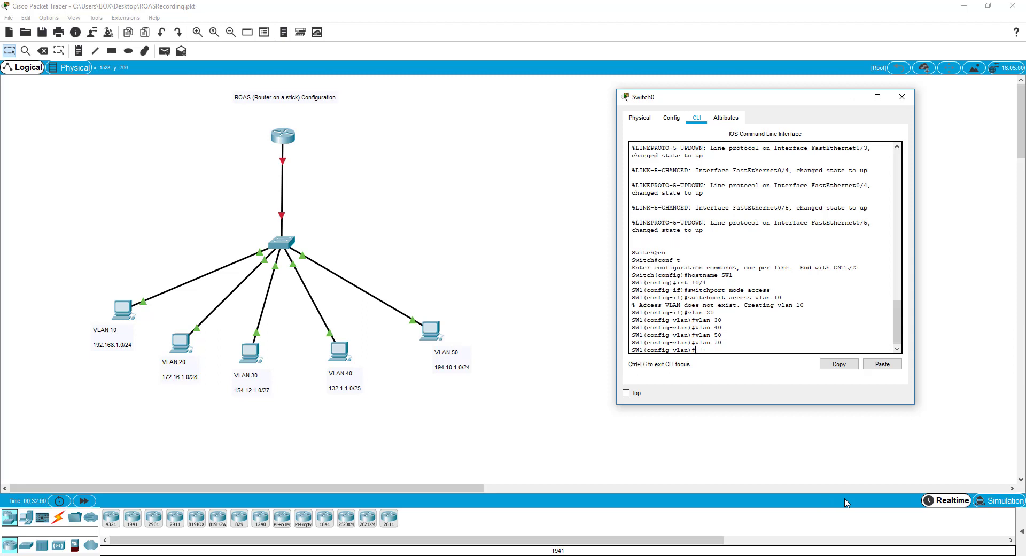
type("name Engineering")
key("Return")
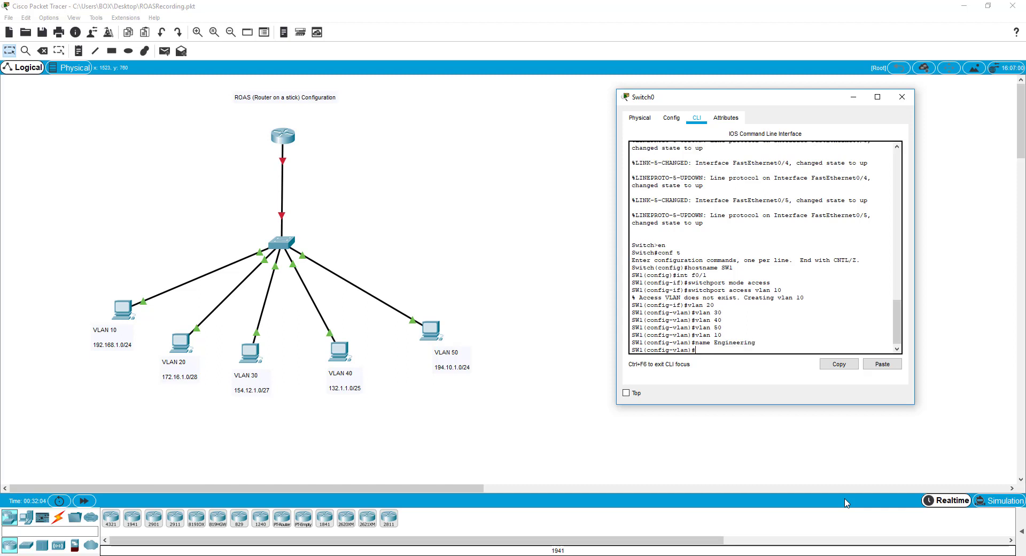
type("vlan 20")
key("Return")
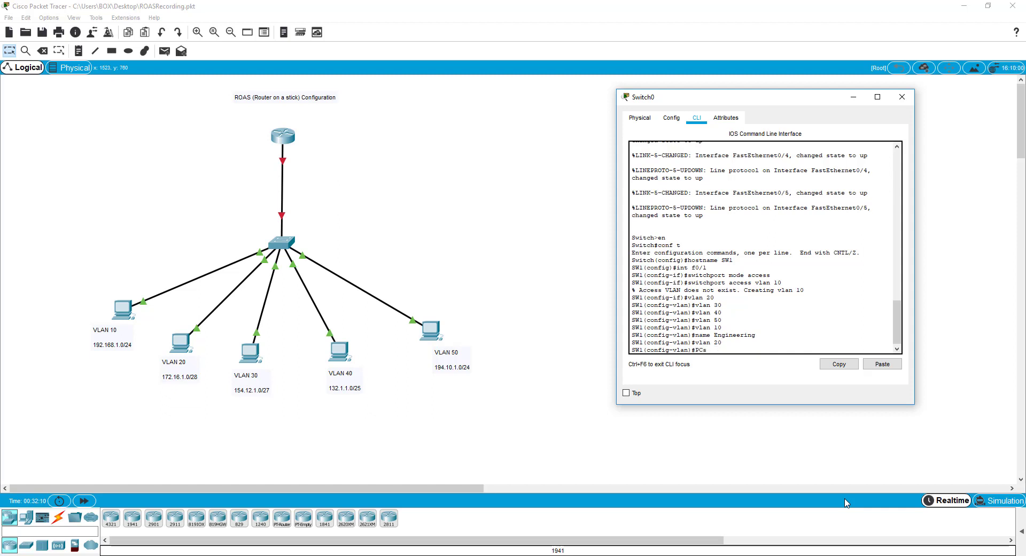
key("Return")
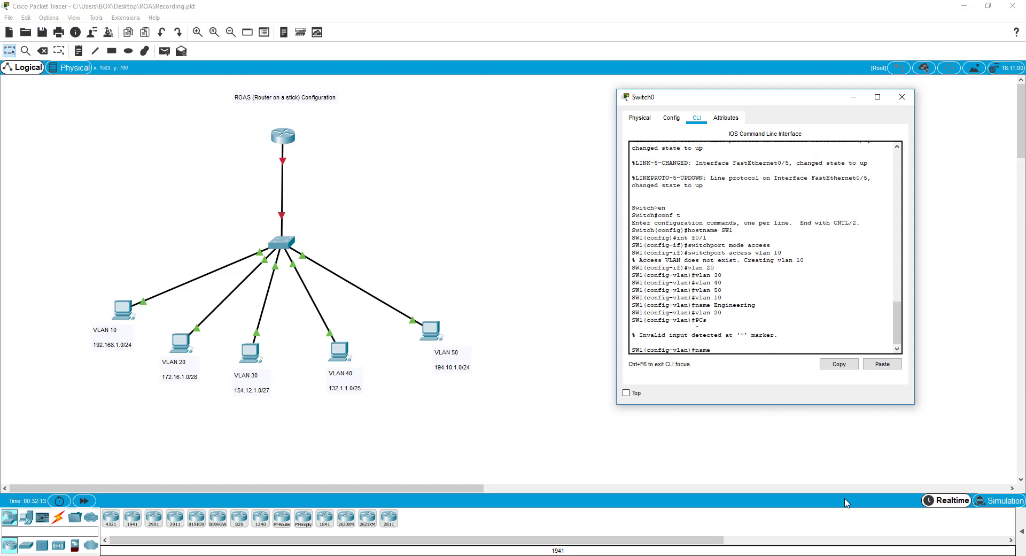
type("name PCs")
key("Return")
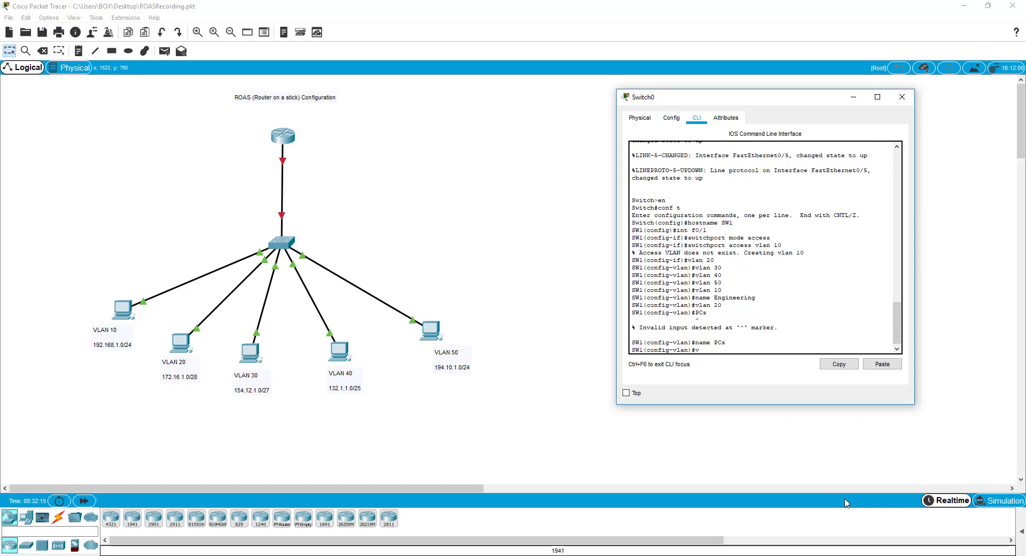
Step: Name VLAN 30 Sales and VLAN 40 Finance
type("vlan 30")
key("Return")
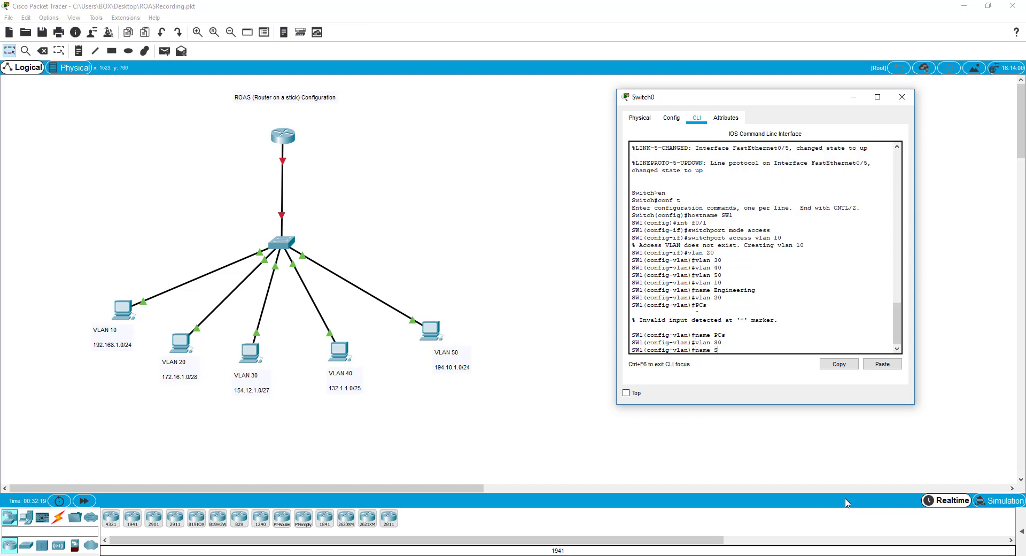
type("name Sales")
key("Return")
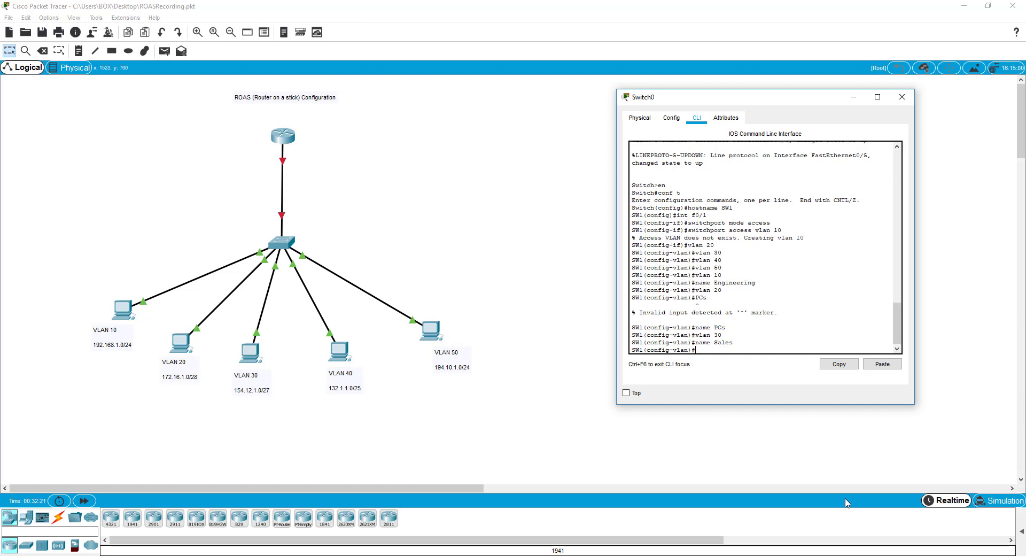
type("vlan 40")
key("Return")
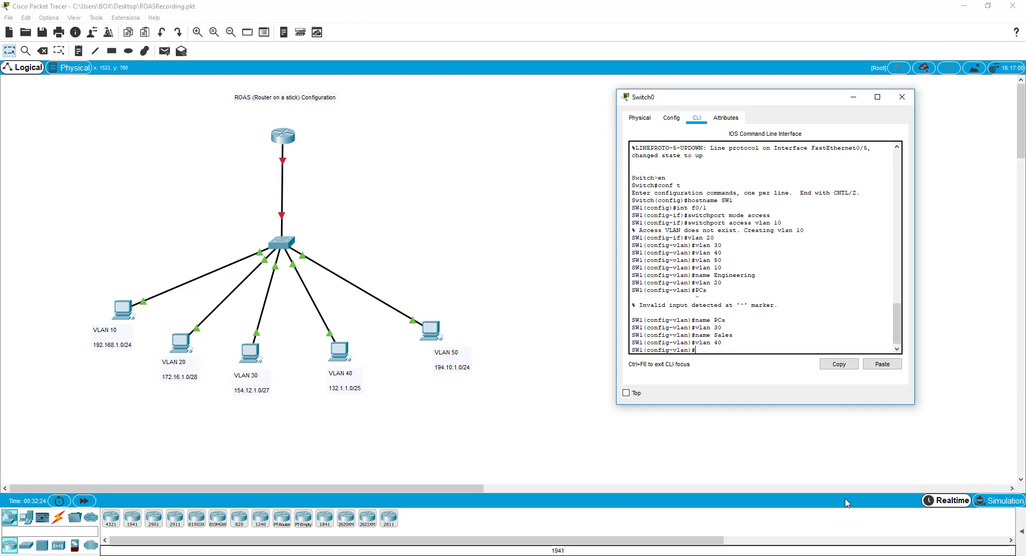
type("name Finance")
key("Return")
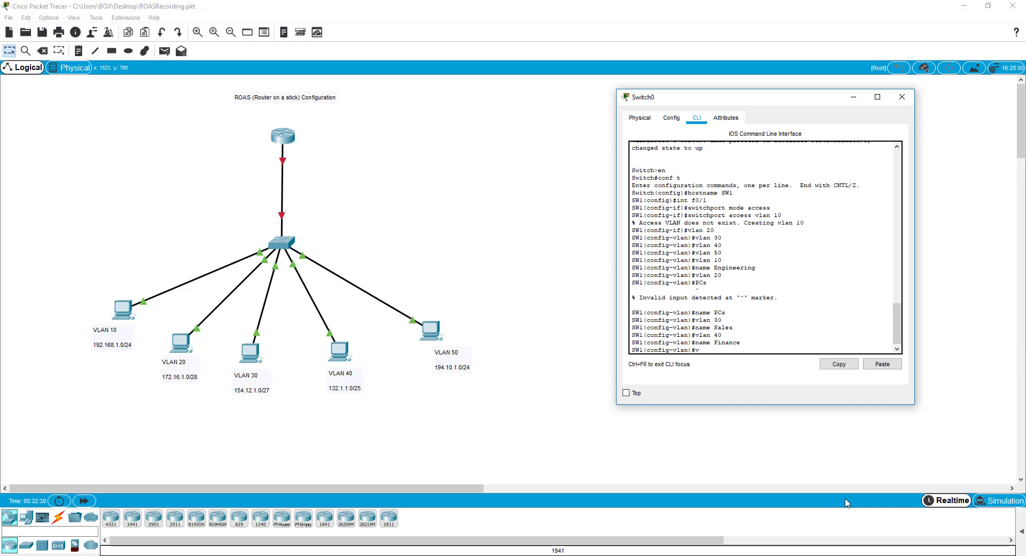
Step: Name VLAN 50 Support
type("vlan 50")
key("Return")
type("nam")
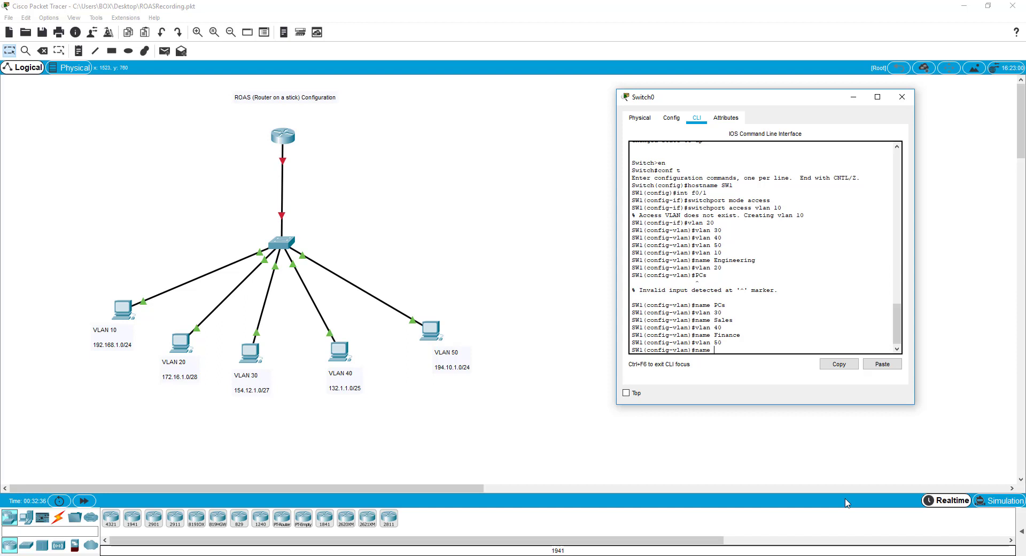
type("e Support")
key("Return")
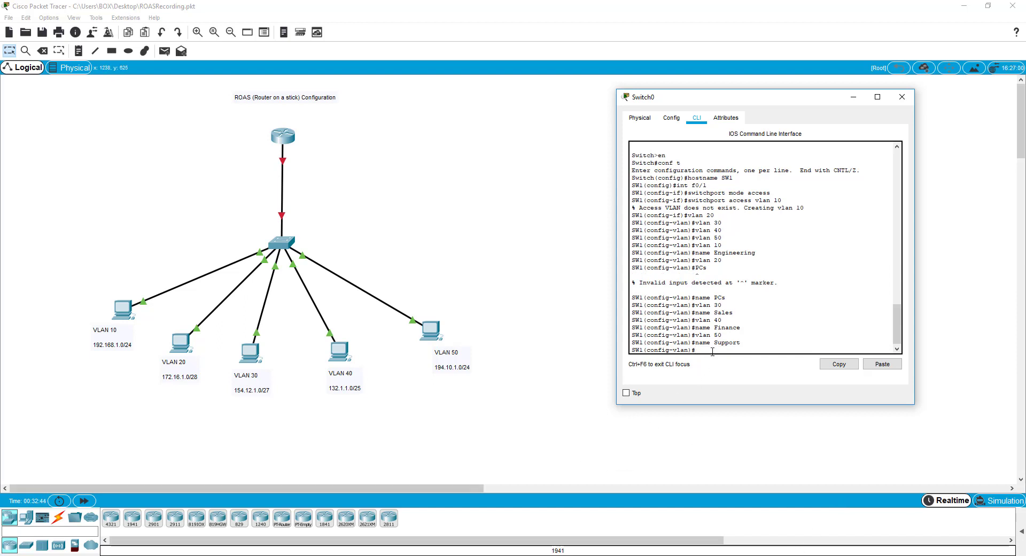
Step: Configure switch interface f0/2, which leads to the VLAN 20 PC, as an access port in VLAN 20
type("int f")
left_click(265, 266)
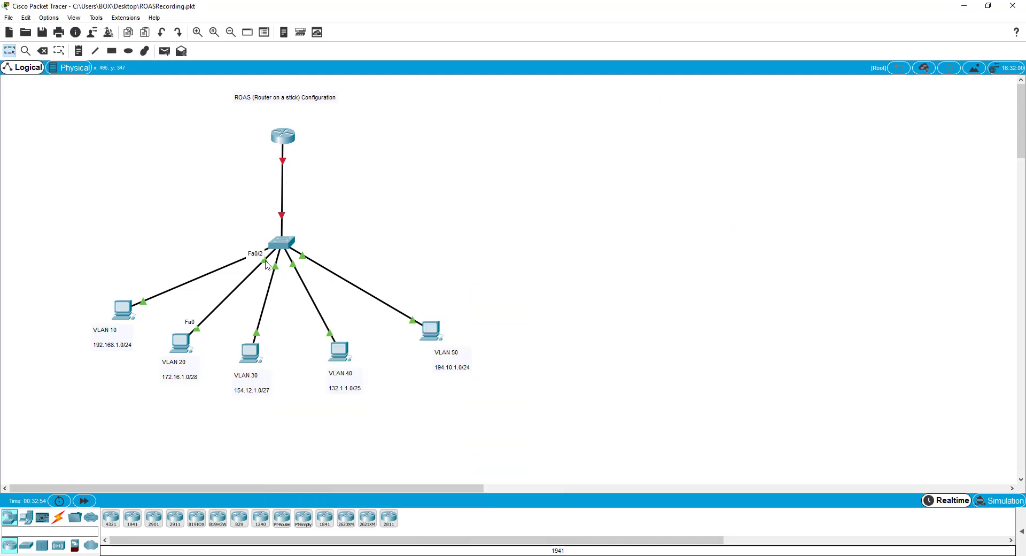
left_click(282, 243)
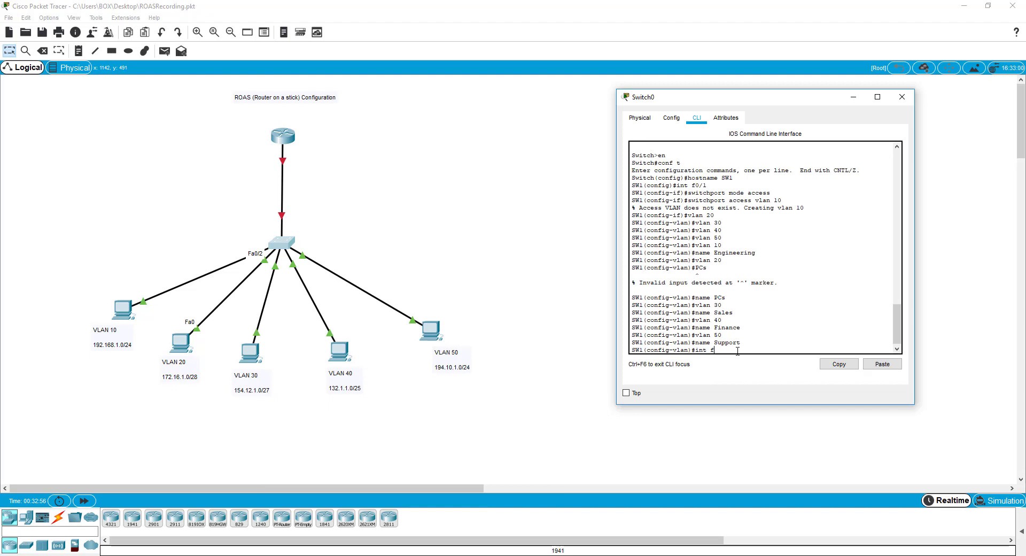
type("0/2")
key("Return")
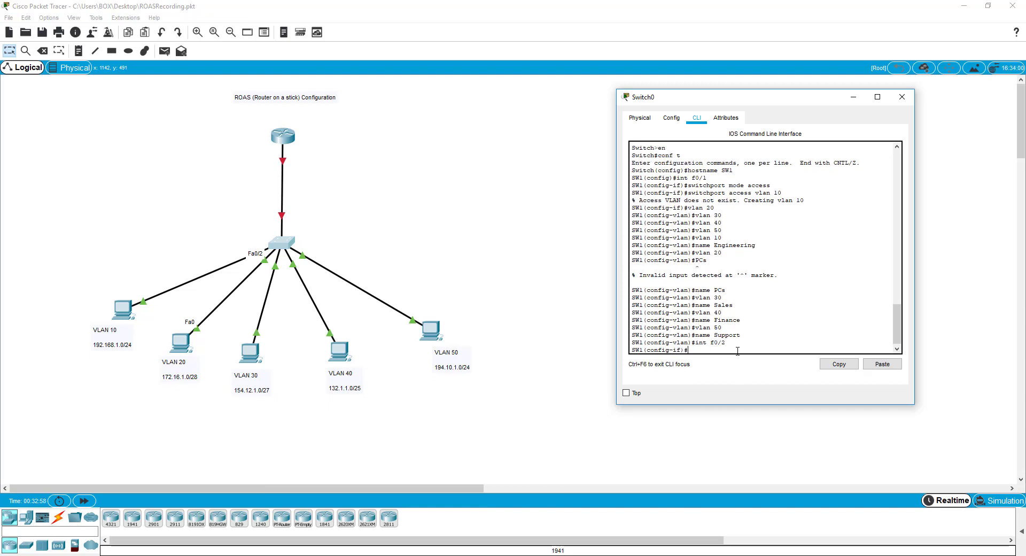
type("switchport mode access")
key("Return")
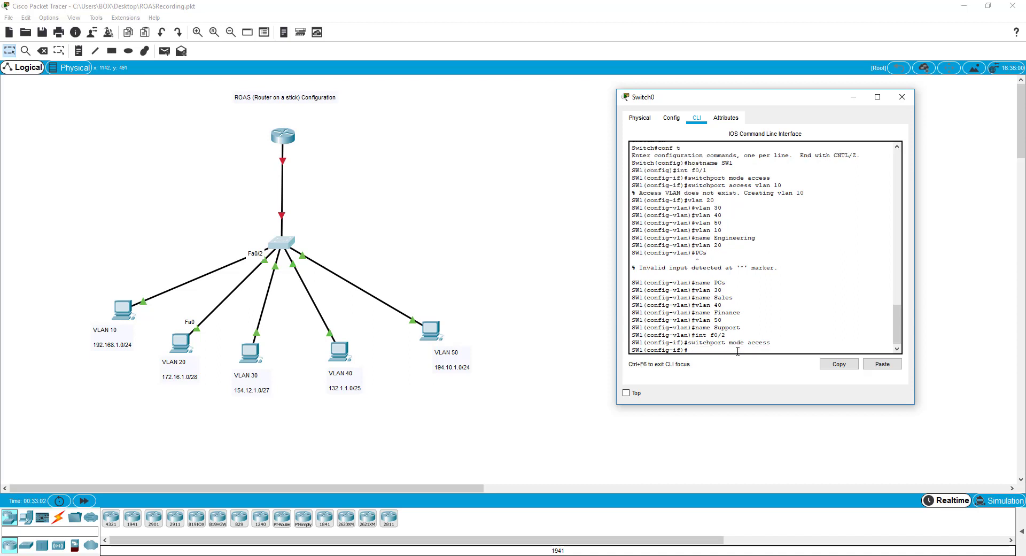
type("switchport access vlan 20")
key("Return")
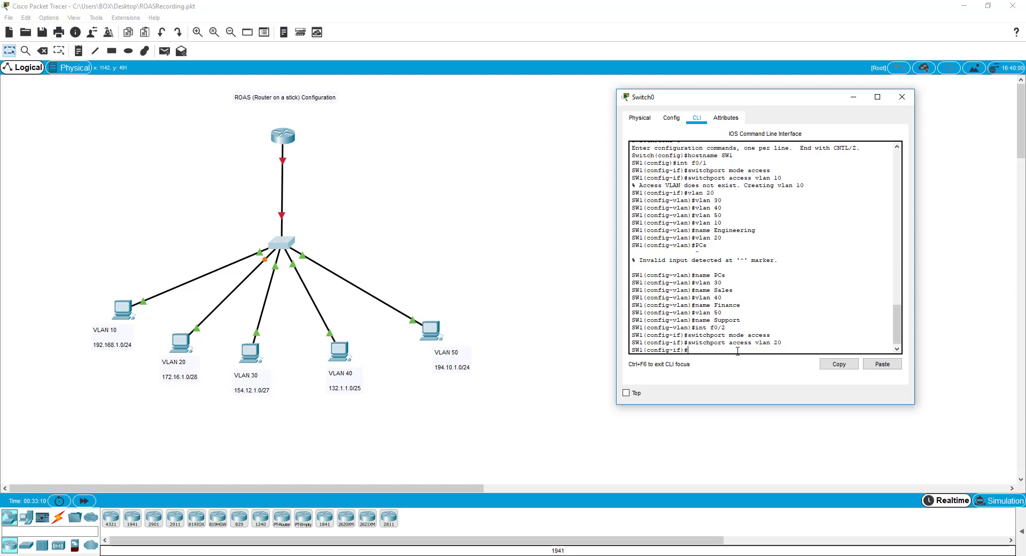
Step: Configure switch interface f0/3, which leads to the VLAN 30 PC, as an access port in VLAN 30
type("int f0/3")
key("Return")
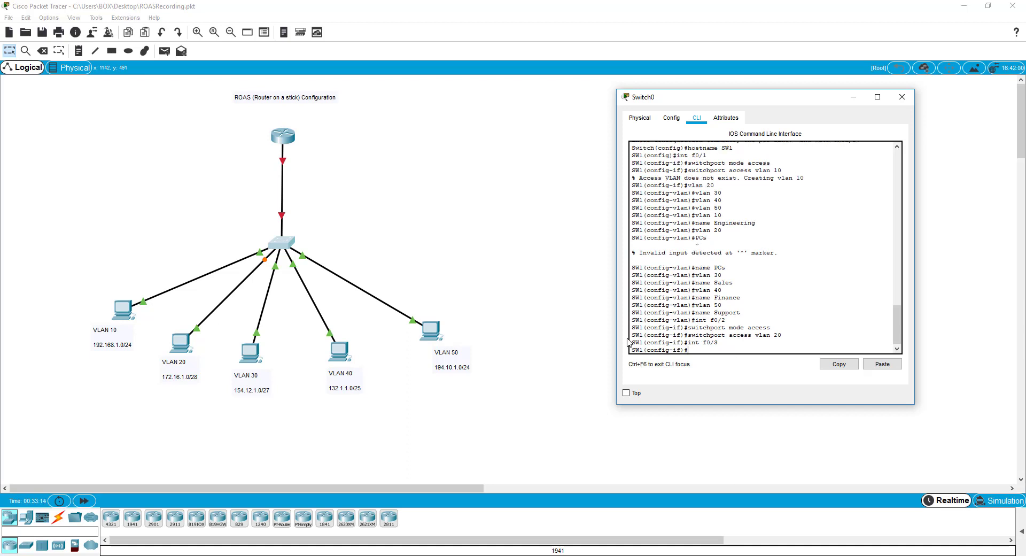
left_click(294, 295)
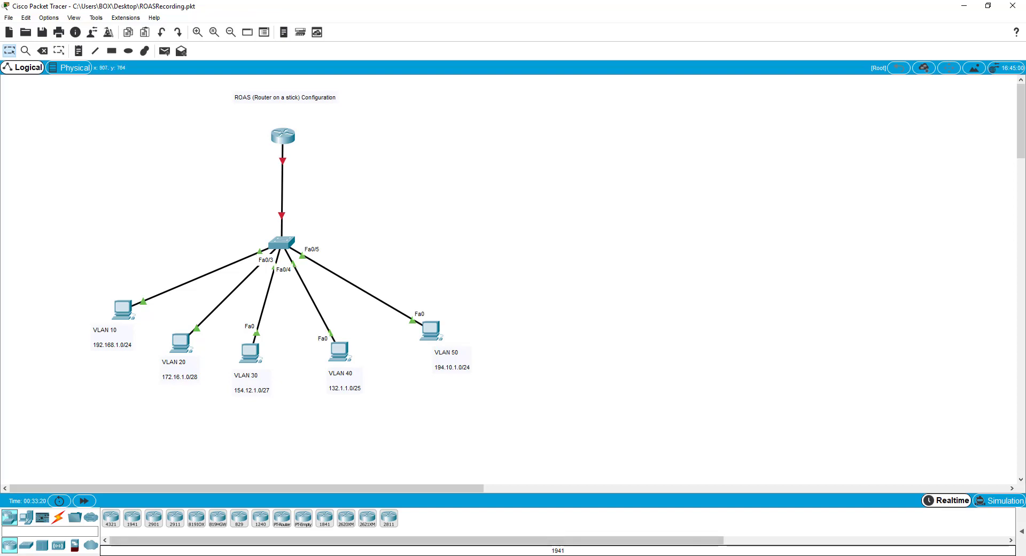
mouse_move(436, 548)
left_click(499, 504)
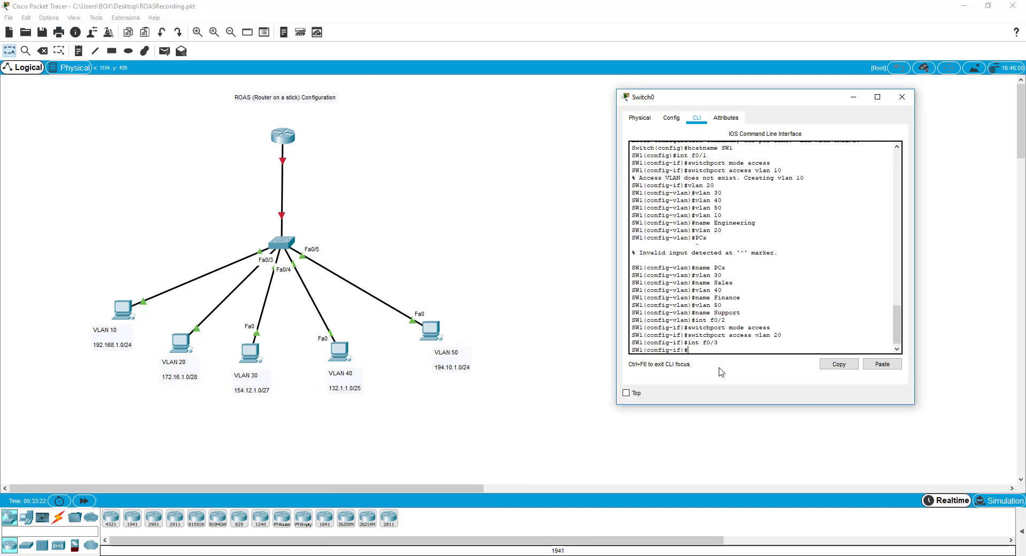
type("switchport mode access")
key("Return")
type("switchport")
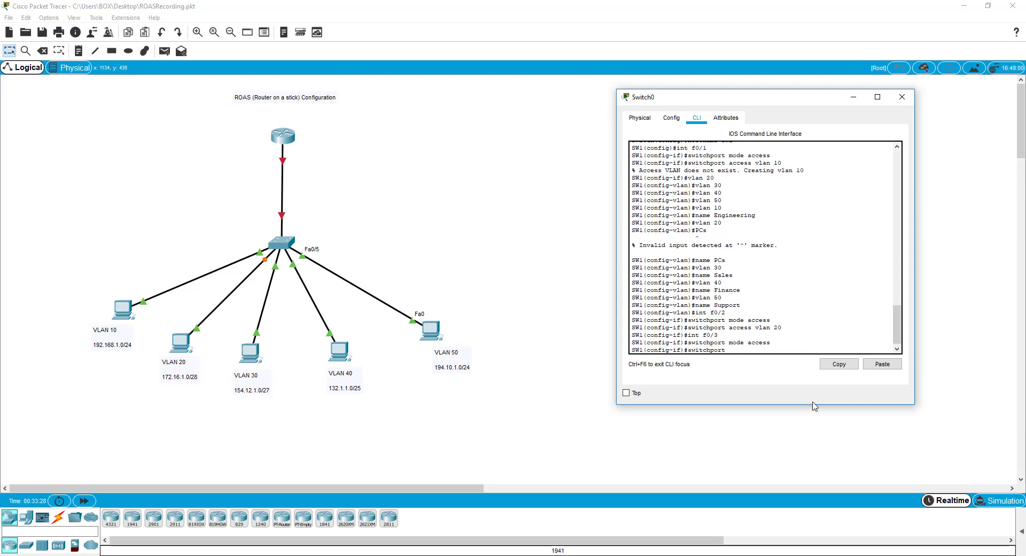
type(" access vlan 30")
key("Return")
Step: Configure switch interface f0/4, which leads to the VLAN 40 PC, as an access port in VLAN 40
type("ig-if)#i")
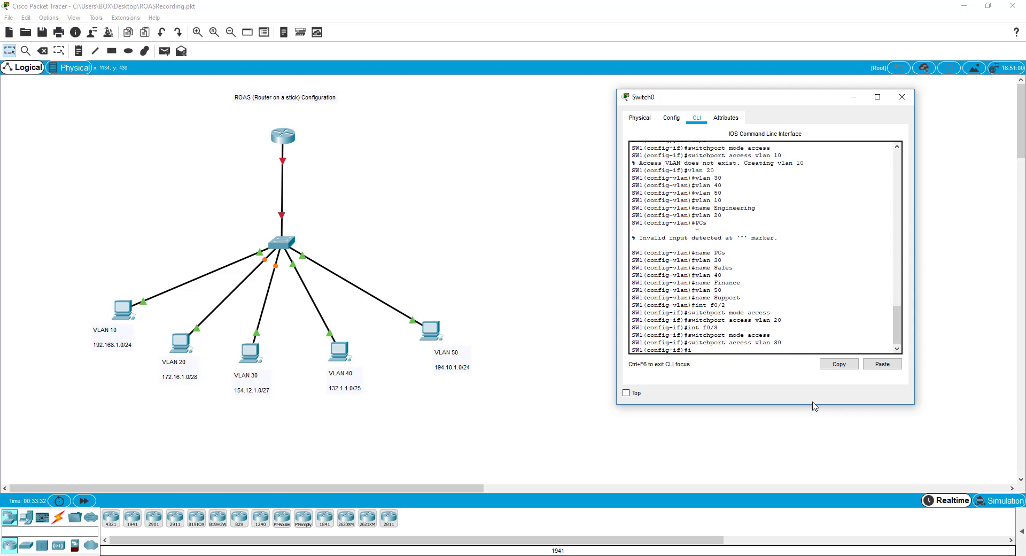
type("nt f0/4")
key("Return")
type("switchport")
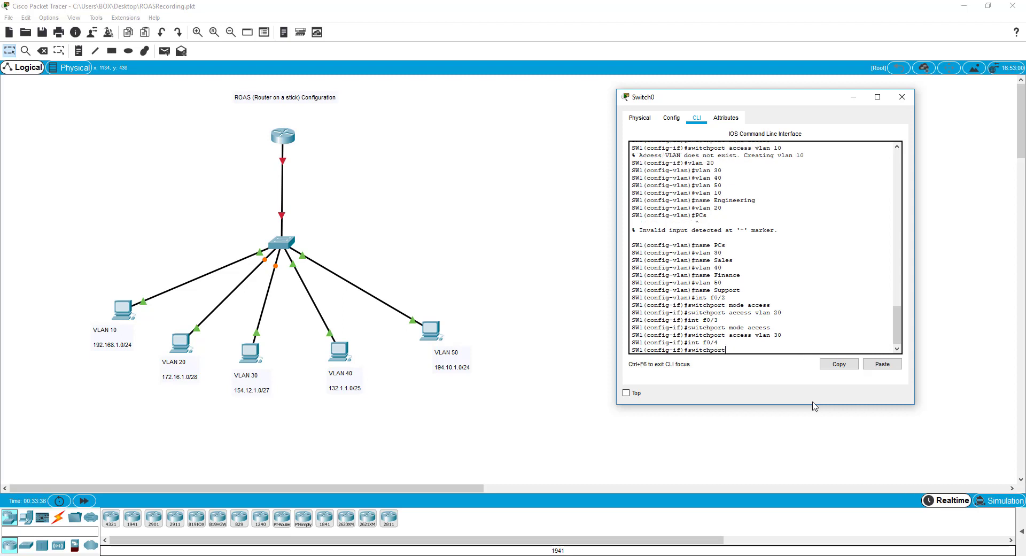
type(" mode access")
key("Return")
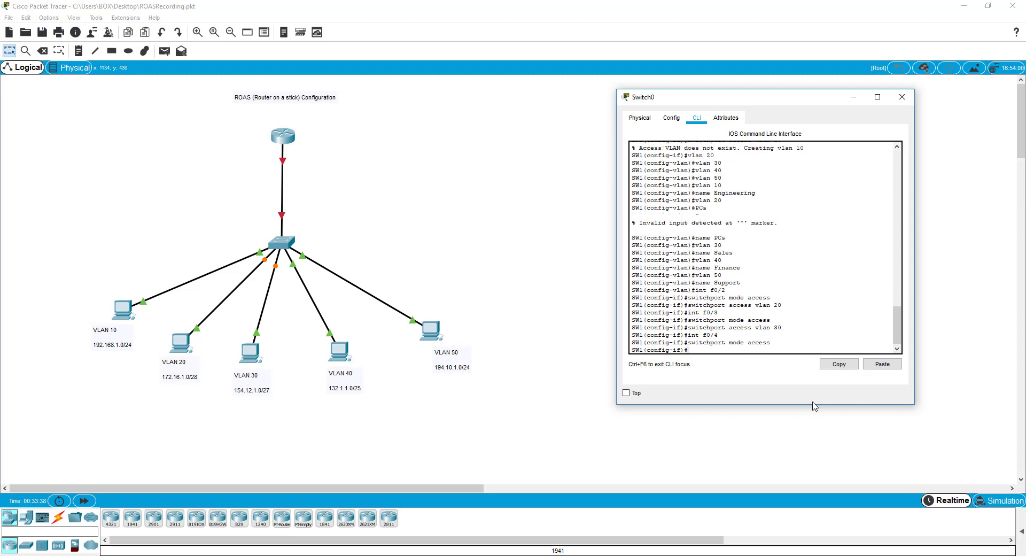
type("switchport access vlan 40")
key("Return")
Step: Configure switch interface f0/5, which leads to the VLAN 50 PC, as an access port in VLAN 50
type("int")
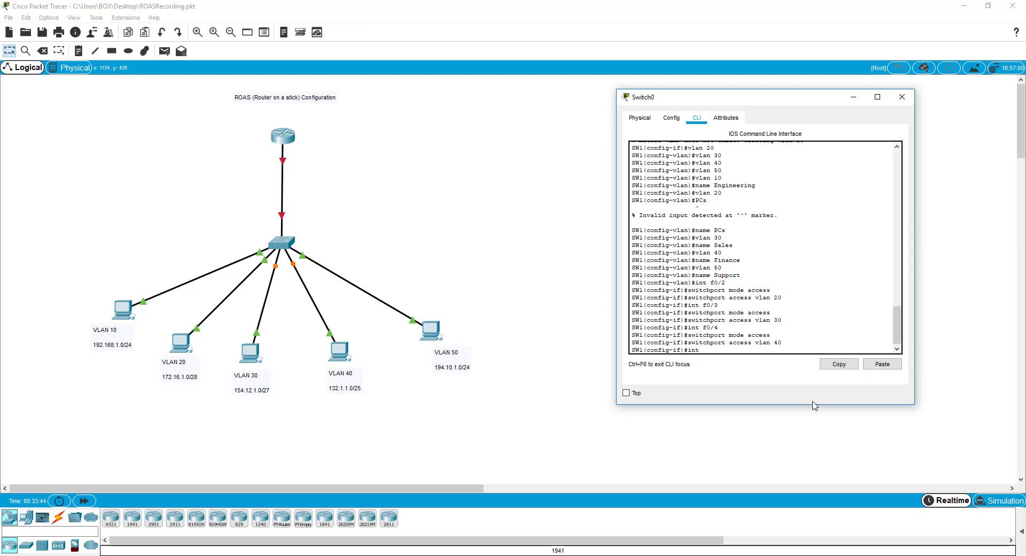
type(" f0/5")
key("Return")
type("swi")
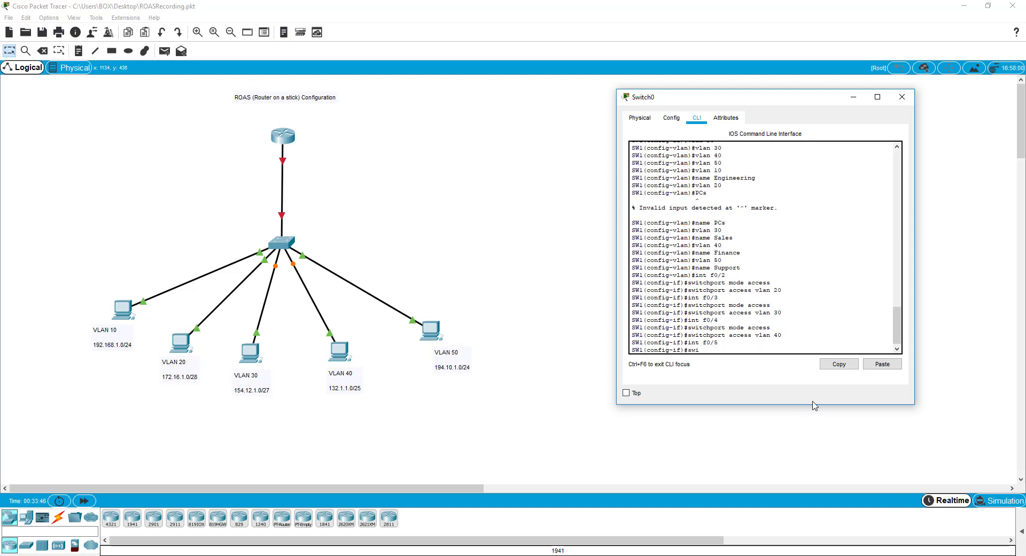
type("tchport mode access")
key("Return")
type("switchport a")
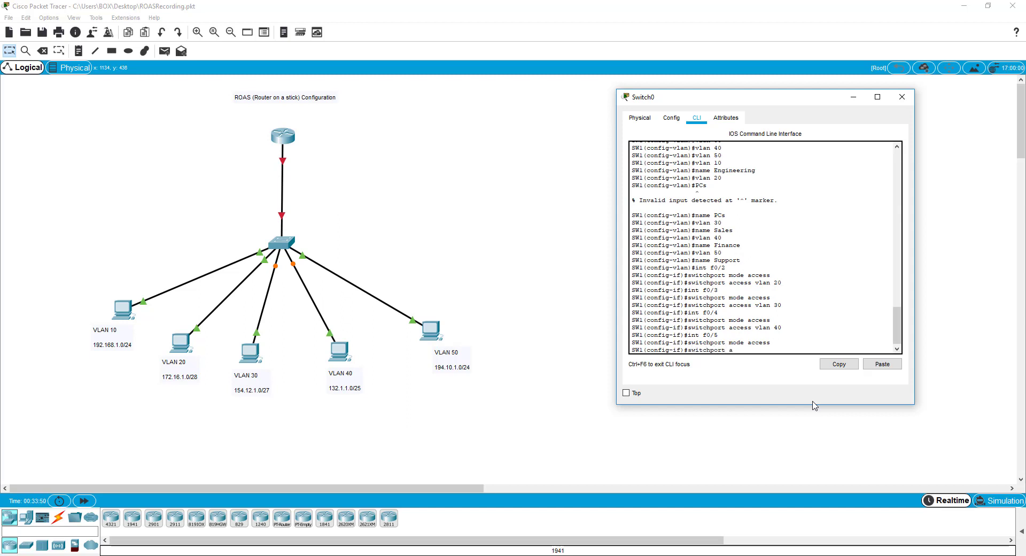
type("ccess vlan 50")
key("Return")
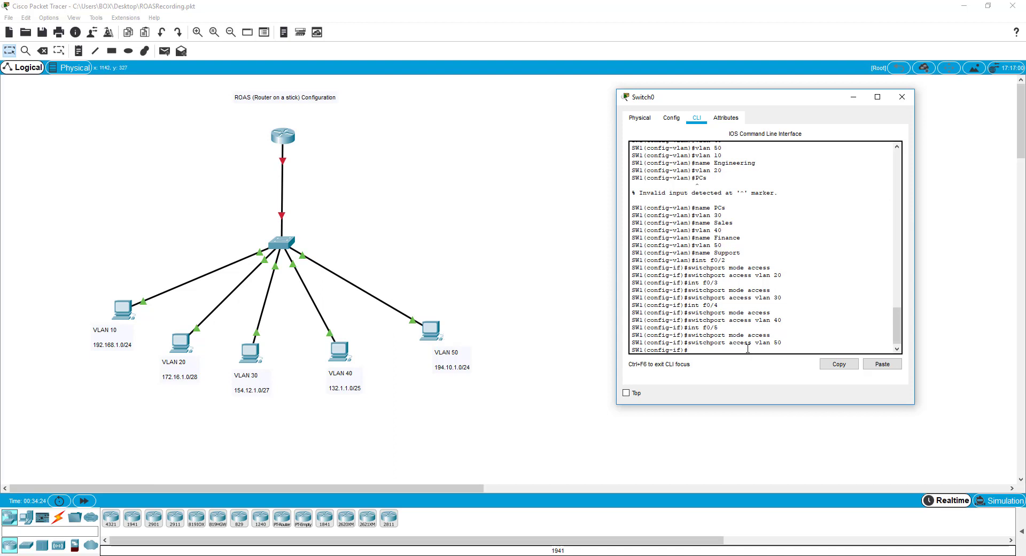
Step: Leave configuration mode and display the brief VLAN table to check the port assignments of VLANs 10 to 50
type("en")
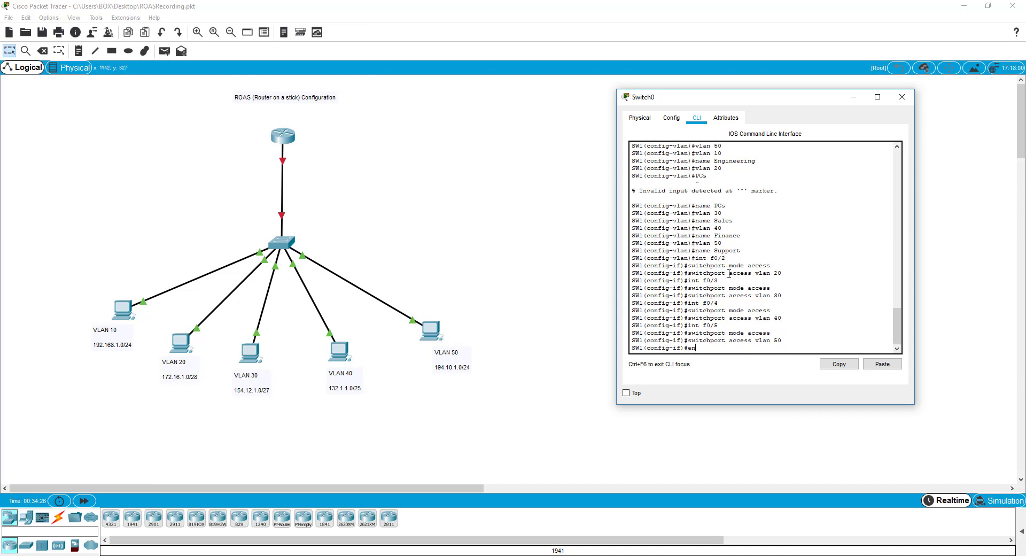
type("d")
key("Return")
type("sho")
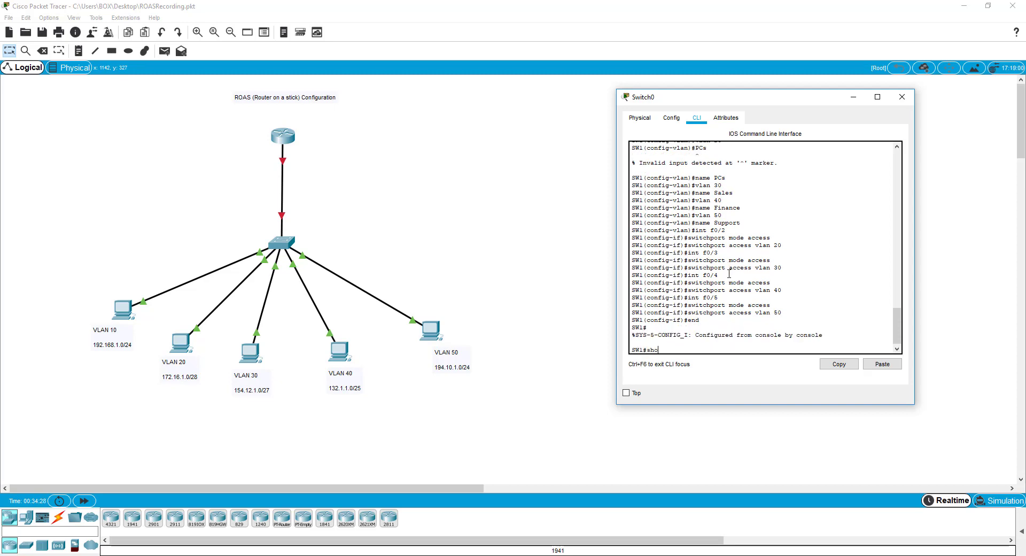
type("w vlan brief")
key("Return")
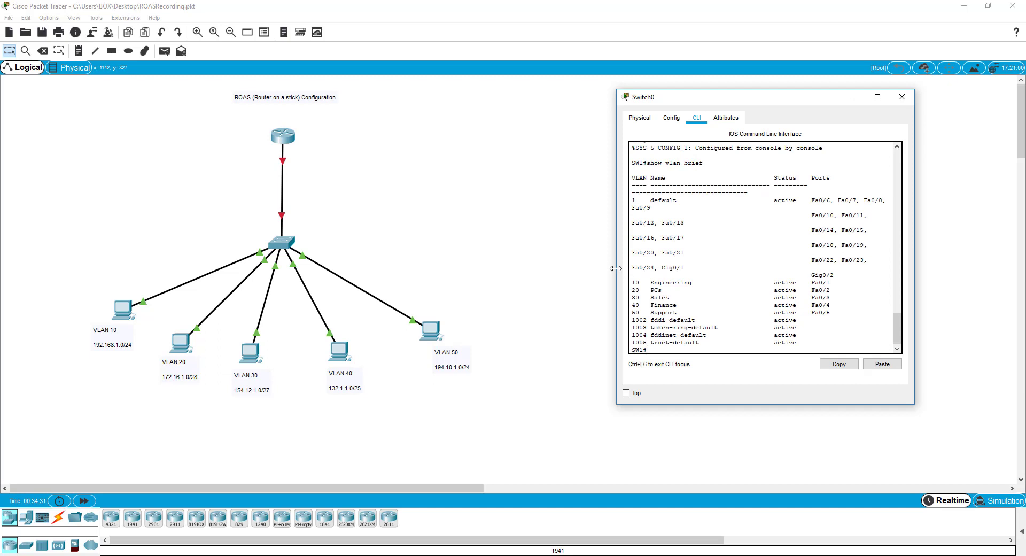
left_click_drag(617, 267, 484, 263)
left_click_drag(656, 98, 688, 100)
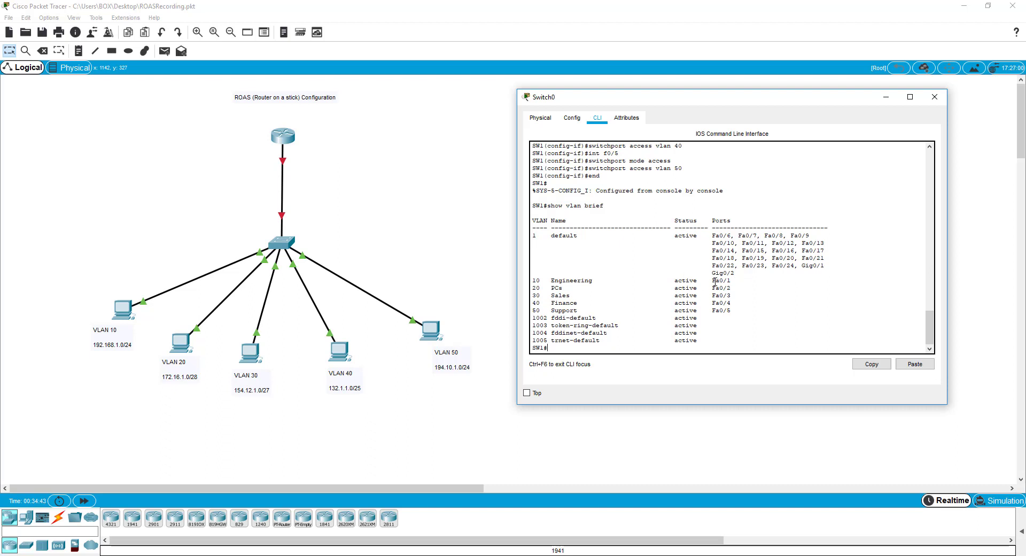
left_click_drag(712, 281, 736, 312)
left_click(737, 314)
Step: Display the switch's trunk interfaces with show interface trunk
type("show")
type(" in trunk")
type("erface trunk")
key("Return")
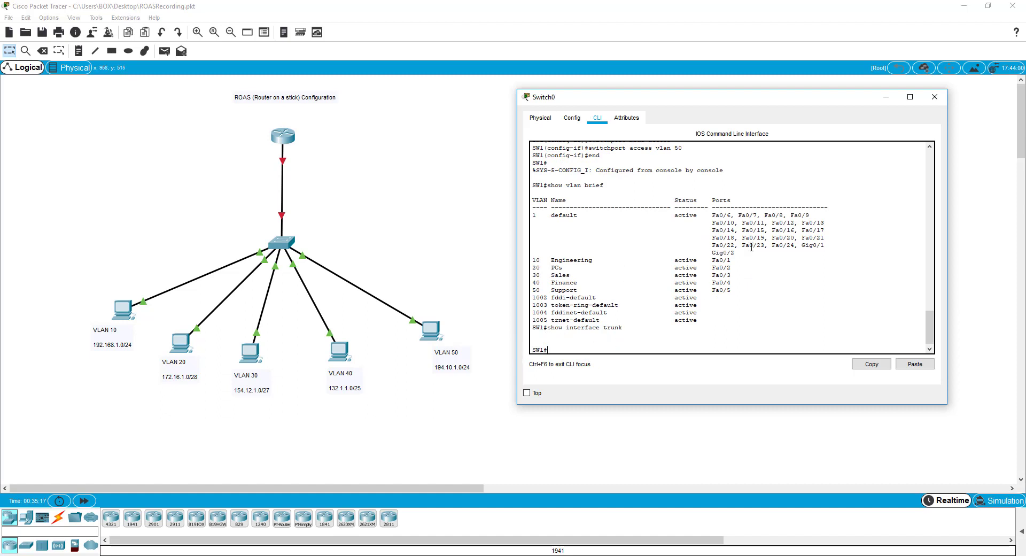
left_click_drag(769, 97, 785, 99)
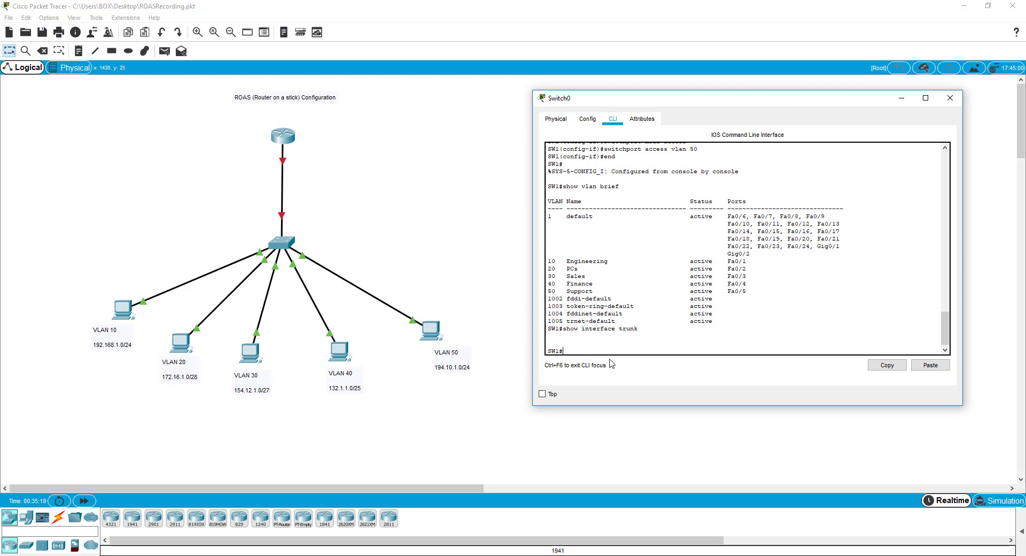
Step: Identify the switch port leading to the router and configure that interface, g0/1, in trunk mode
left_click(369, 244)
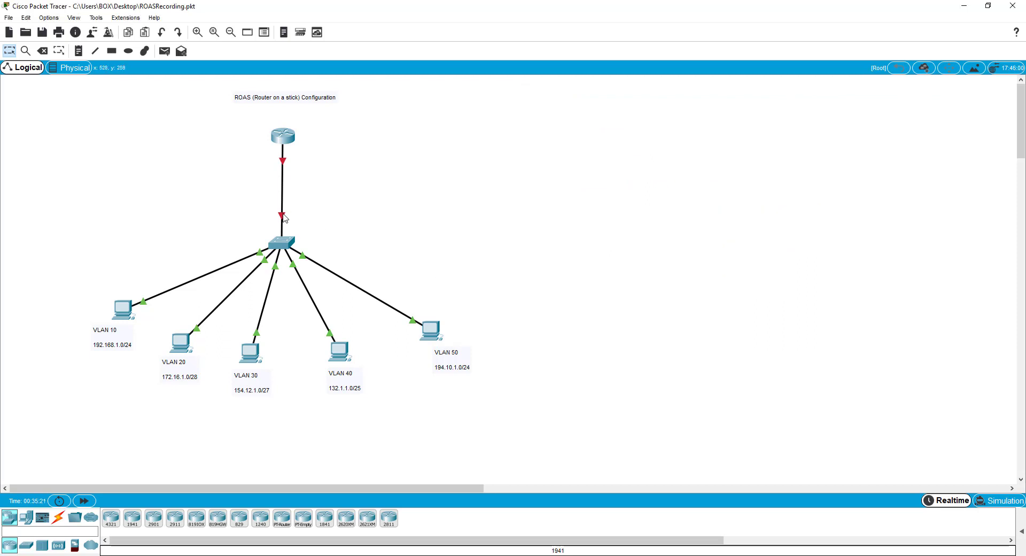
mouse_move(285, 217)
left_click(288, 248)
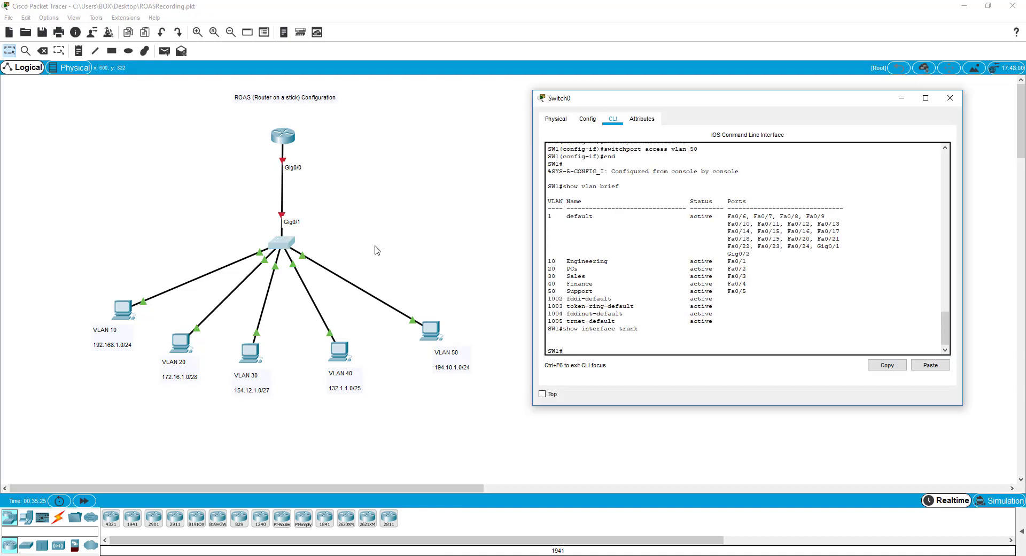
type("nf t")
key("Return")
type("ig)#i")
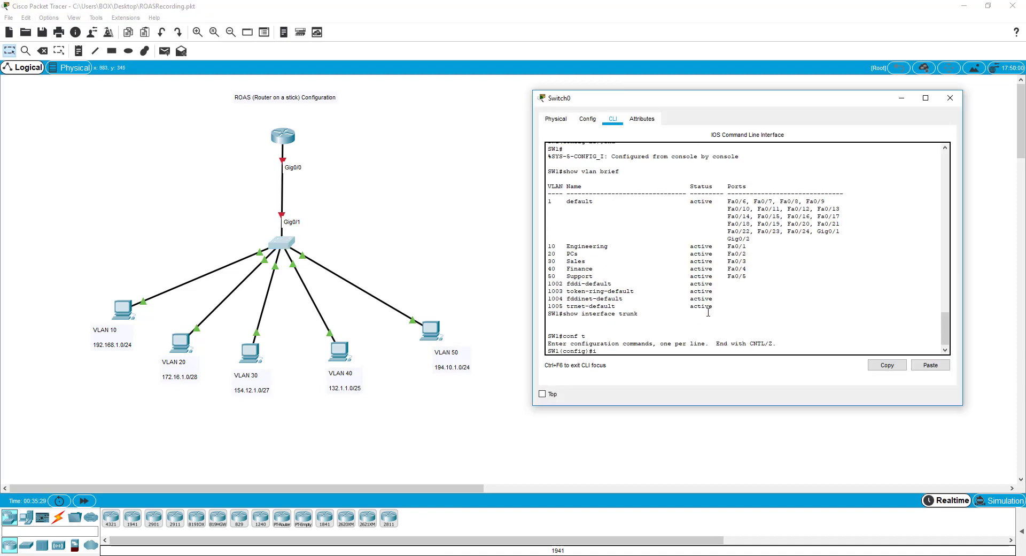
type("nt g0/1")
key("Return")
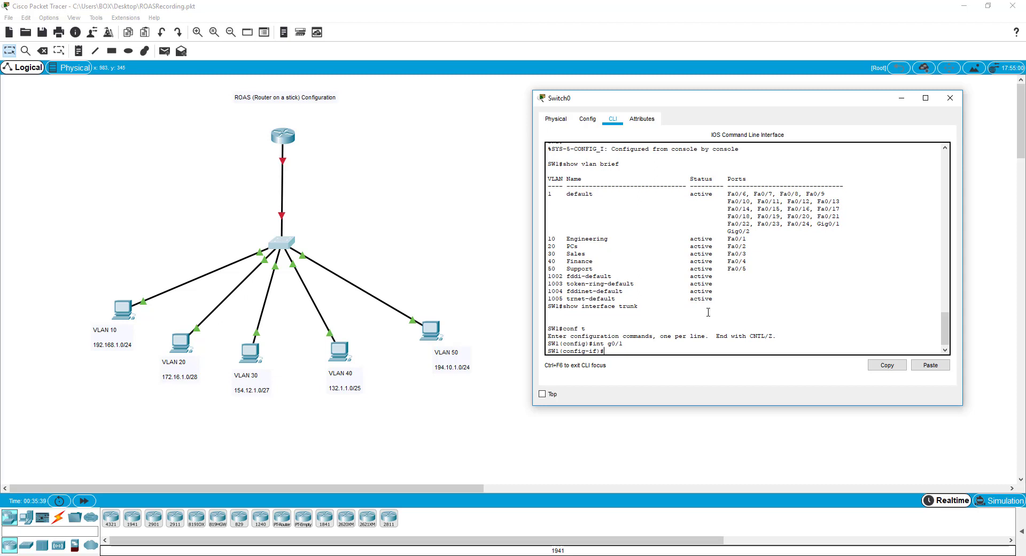
type("switchport")
type(" trunk")
key("BackSpace")
key("BackSpace")
key("BackSpace")
key("BackSpace")
type("mode trunk")
key("Return")
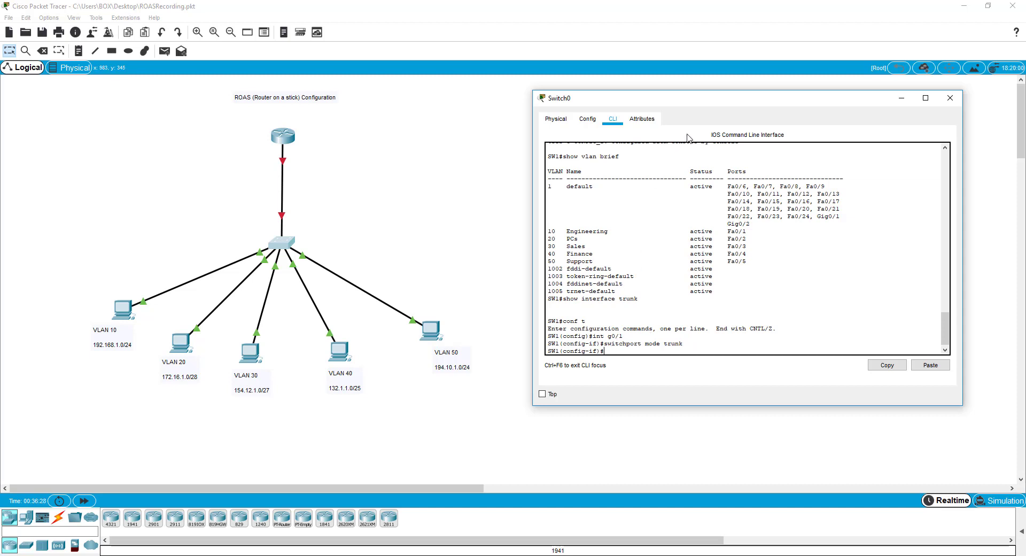
Step: Leave configuration mode and save the switch's running configuration to startup-config
type("end")
key("Return")
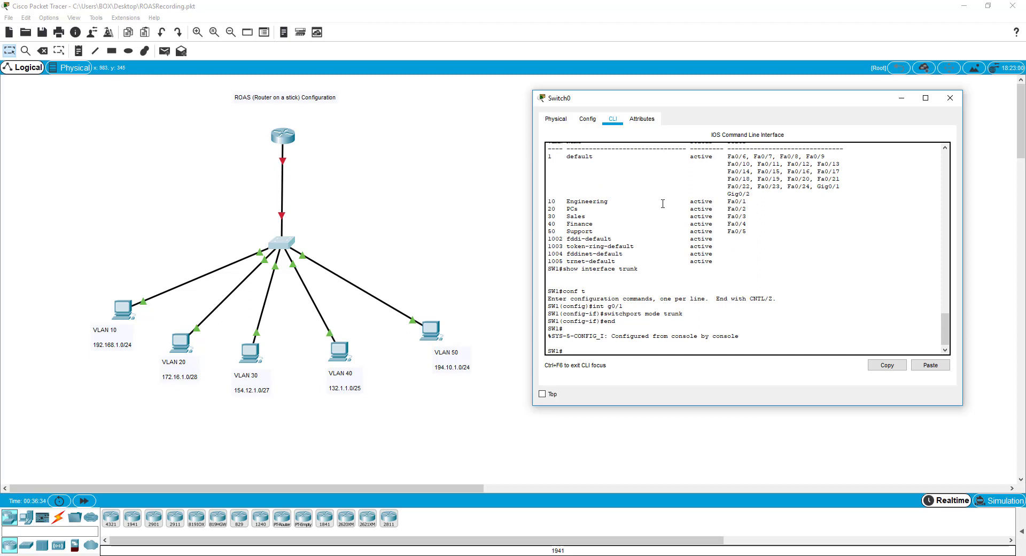
type("copy run")
key("Tab")
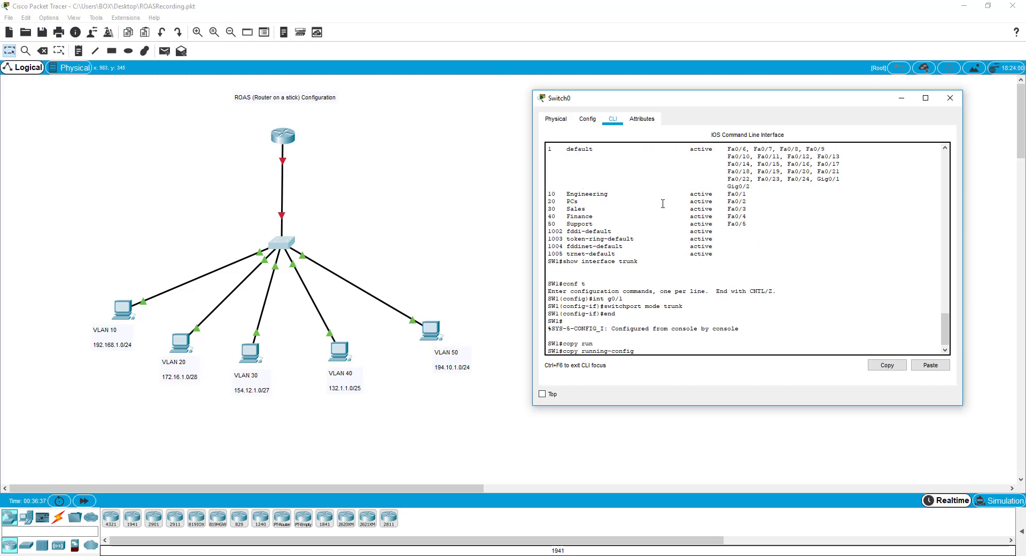
type("start")
key("Tab")
key("Return")
key("Return")
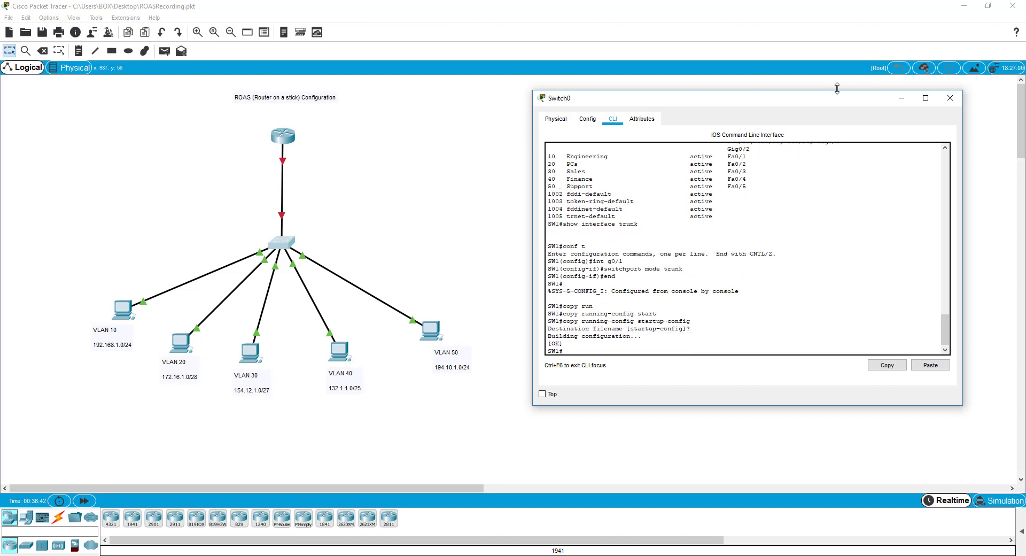
Step: Close the switch's window, open the router's command line and set its hostname to R1
left_click_drag(847, 103, 758, 105)
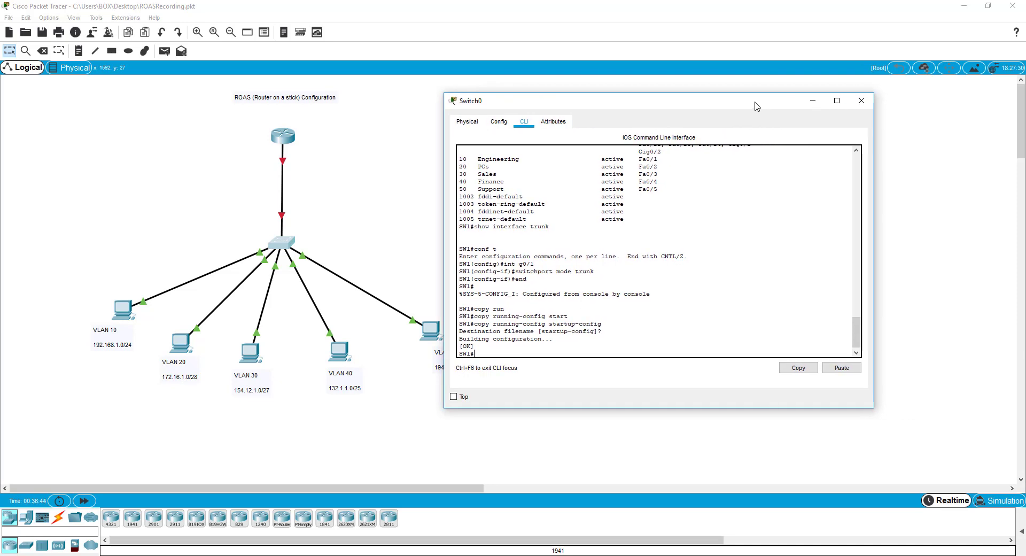
left_click(868, 105)
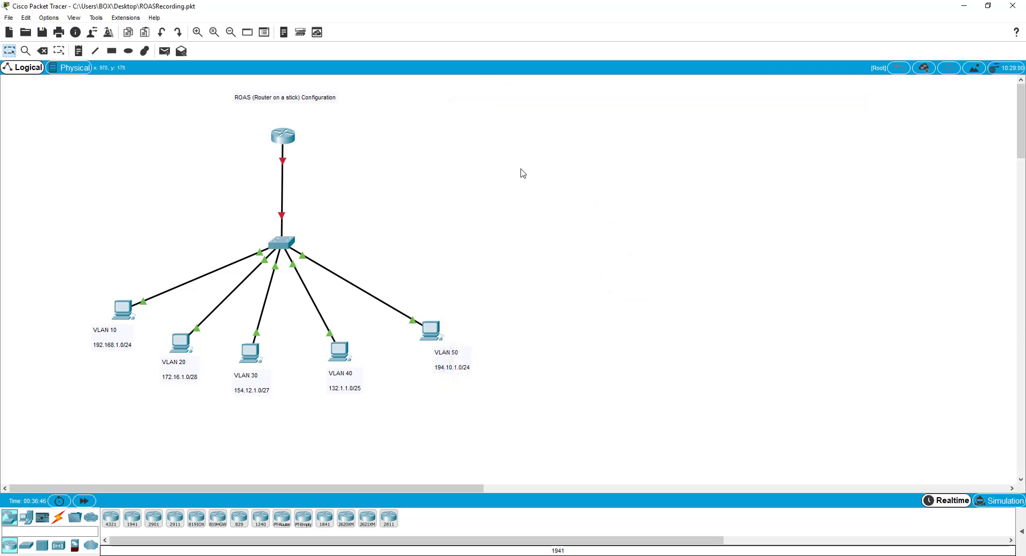
left_click(286, 141)
left_click_drag(492, 115, 643, 93)
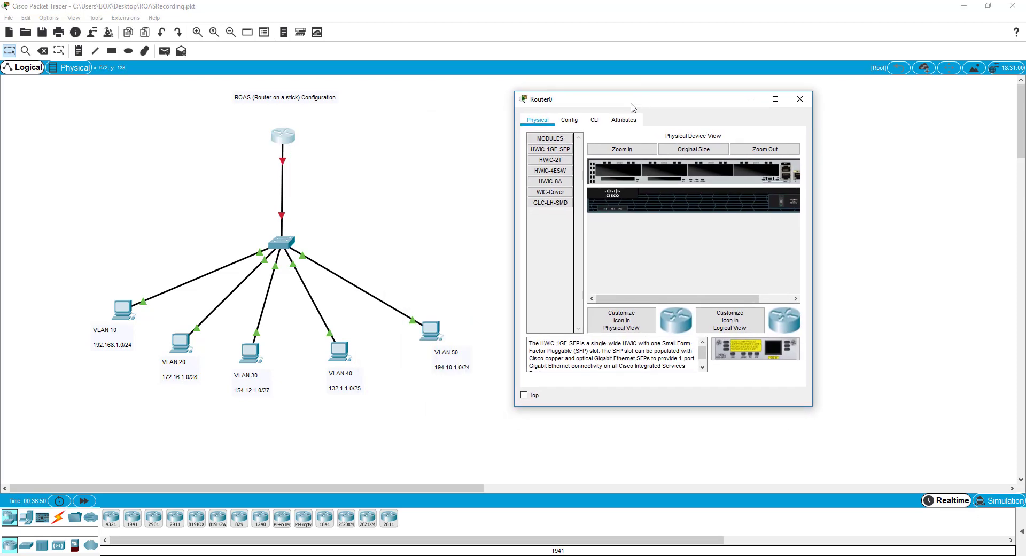
left_click(593, 124)
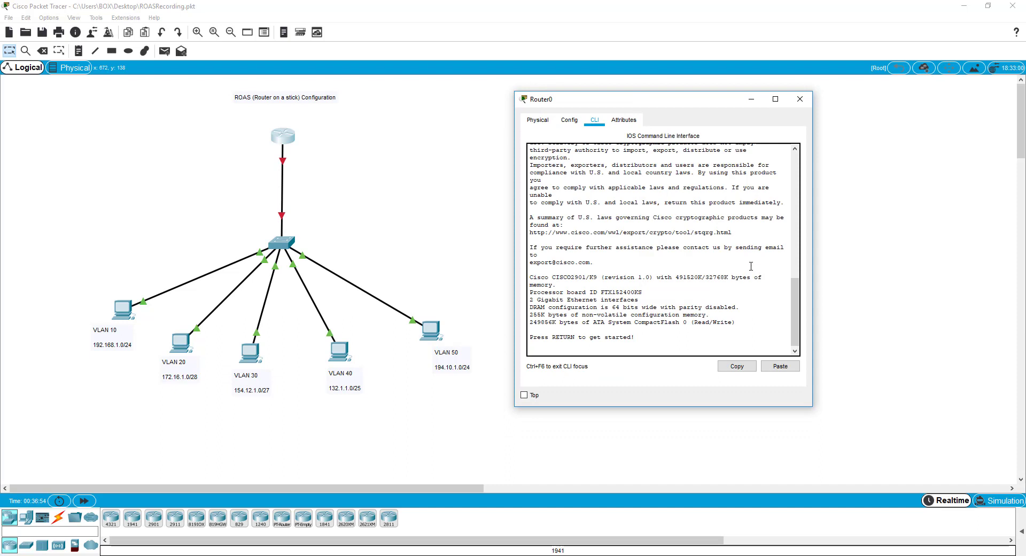
key("Return")
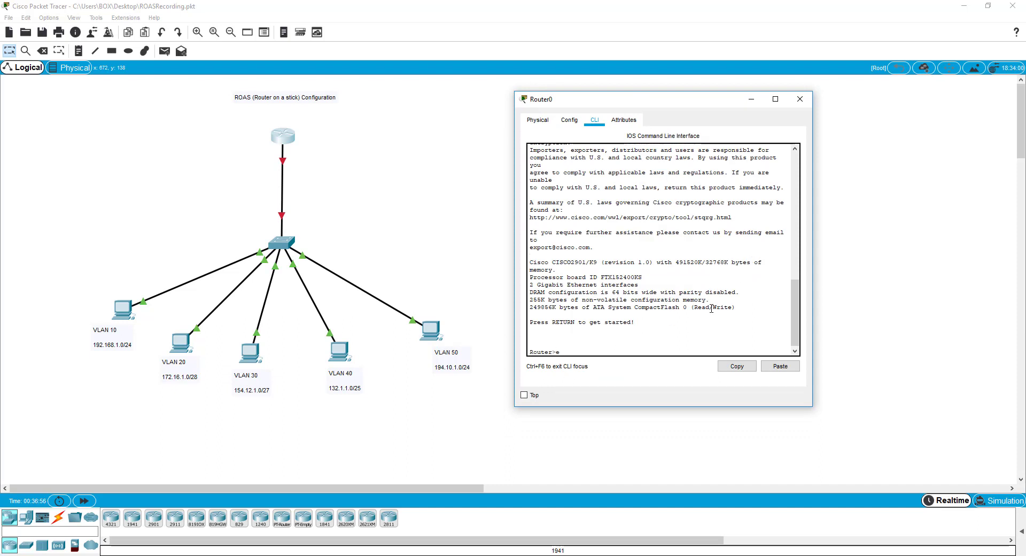
type("en")
key("Return")
type("conf t")
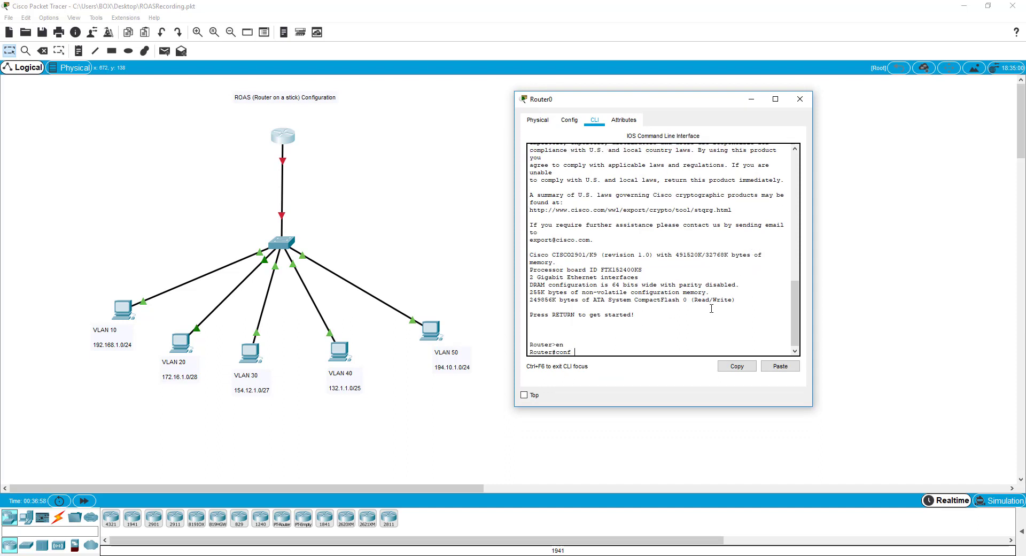
key("Return")
type("hostname R1")
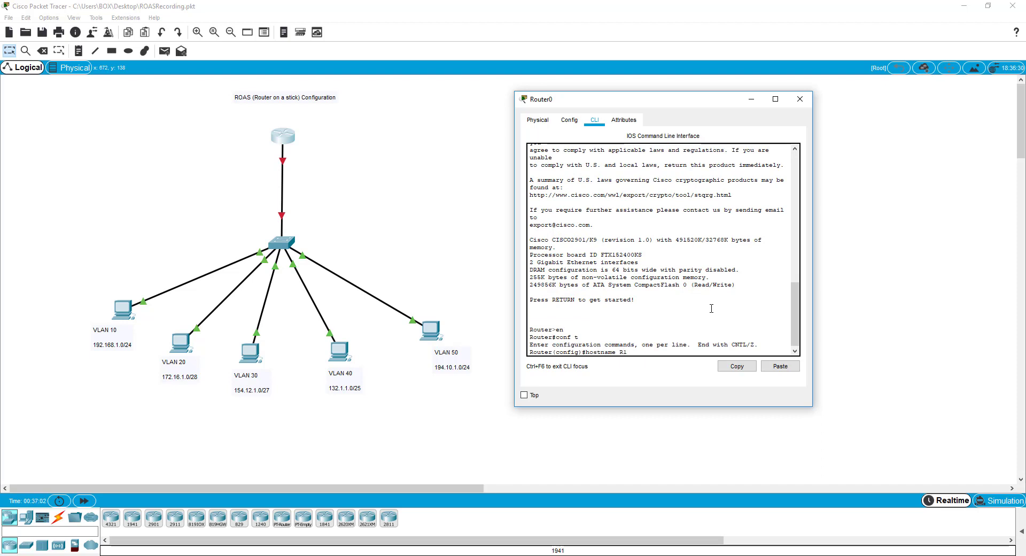
key("Return")
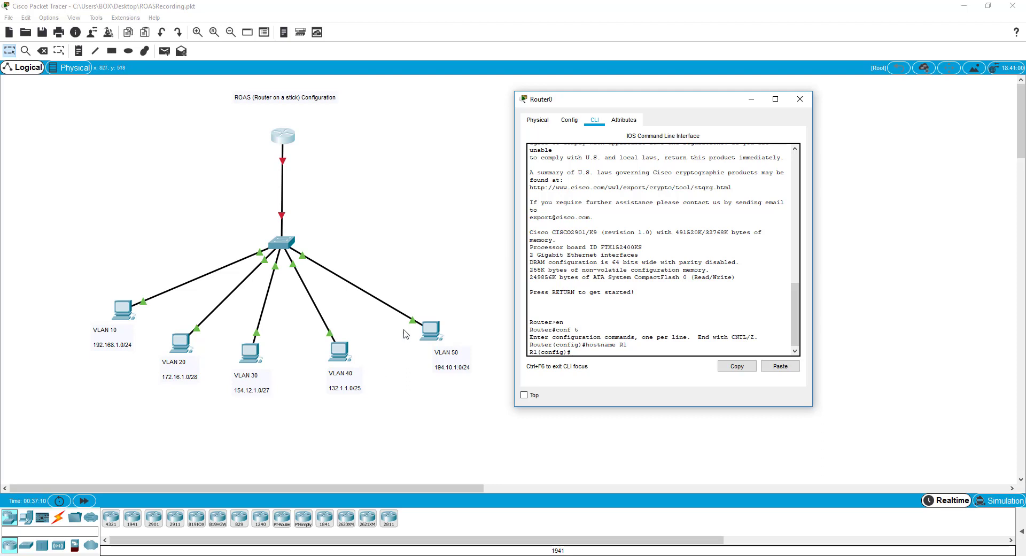
Step: Create the router subinterface g0/0.10 and set its encapsulation to dot1q for VLAN 10
left_click(310, 161)
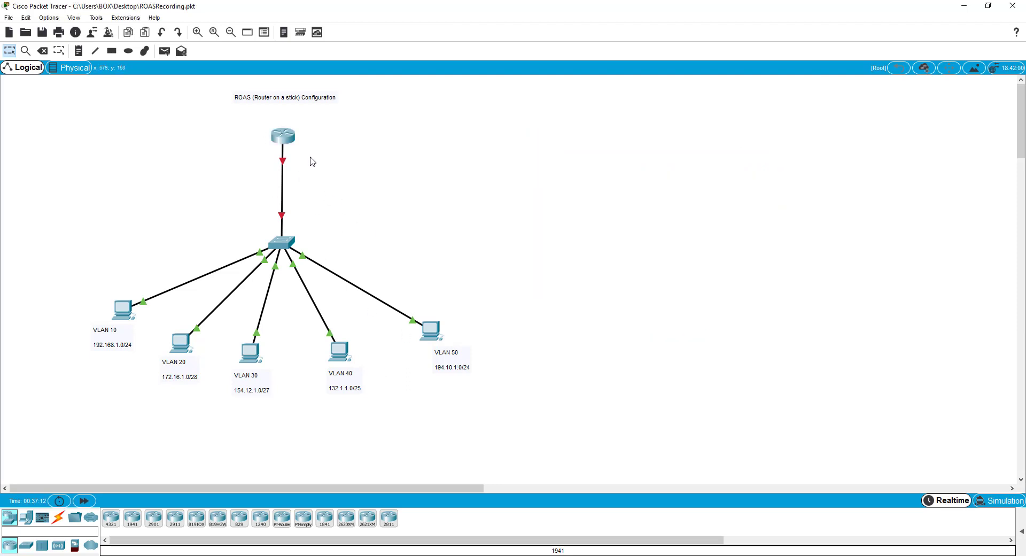
mouse_move(284, 166)
left_click(283, 136)
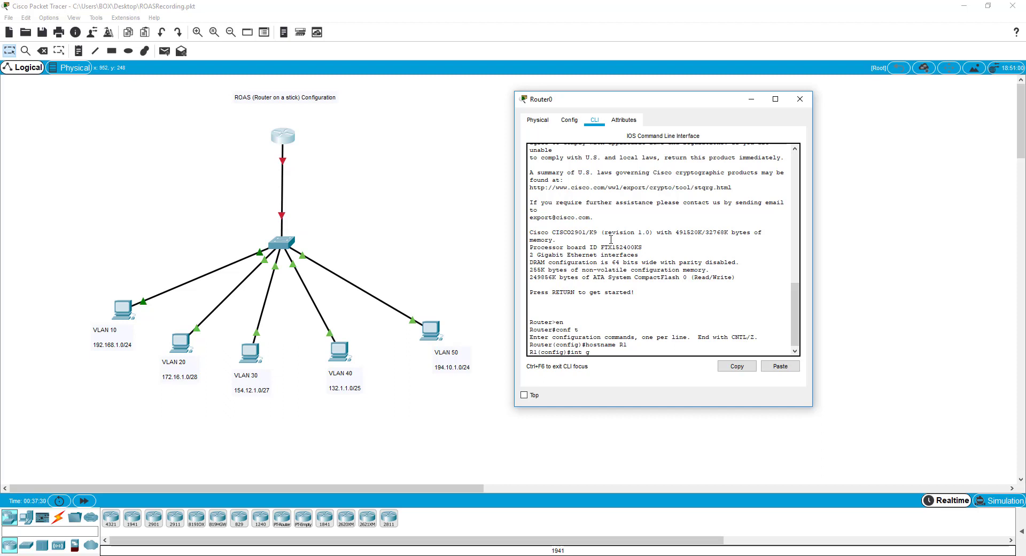
type("g0/0.10")
key("Return")
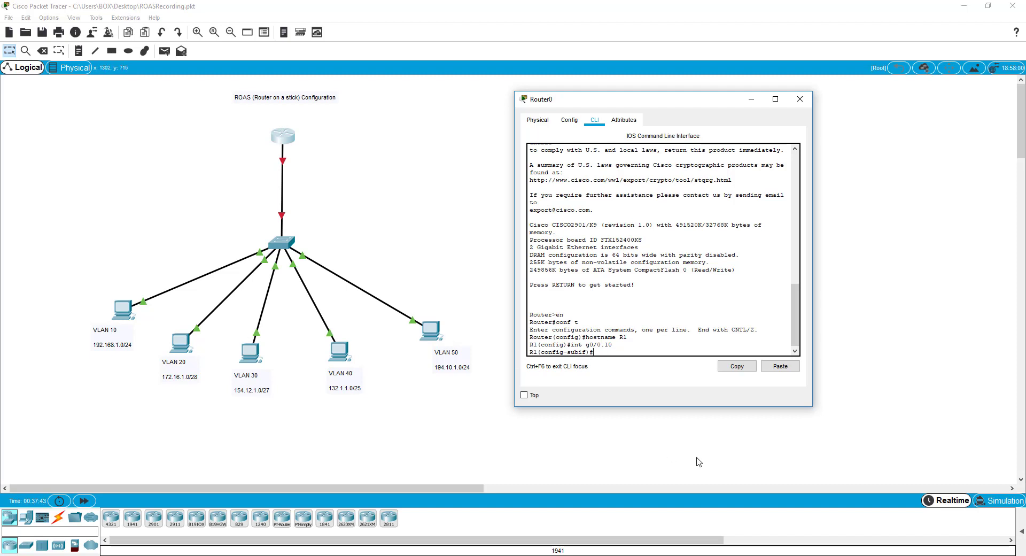
type("encapsulation dot1q 10")
key("Return")
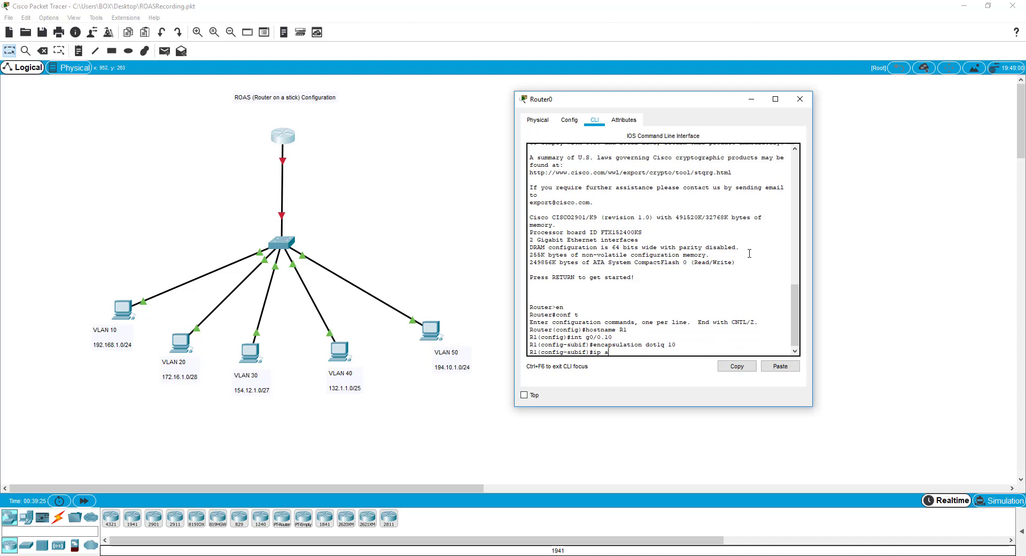
Step: Assign 192.168.1.1 255.255.255.0 to subinterface g0/0.10 and display the brief IP interface summary
type("ddress 192.168.1.1 2")
type("55.255.255.0")
key("Return")
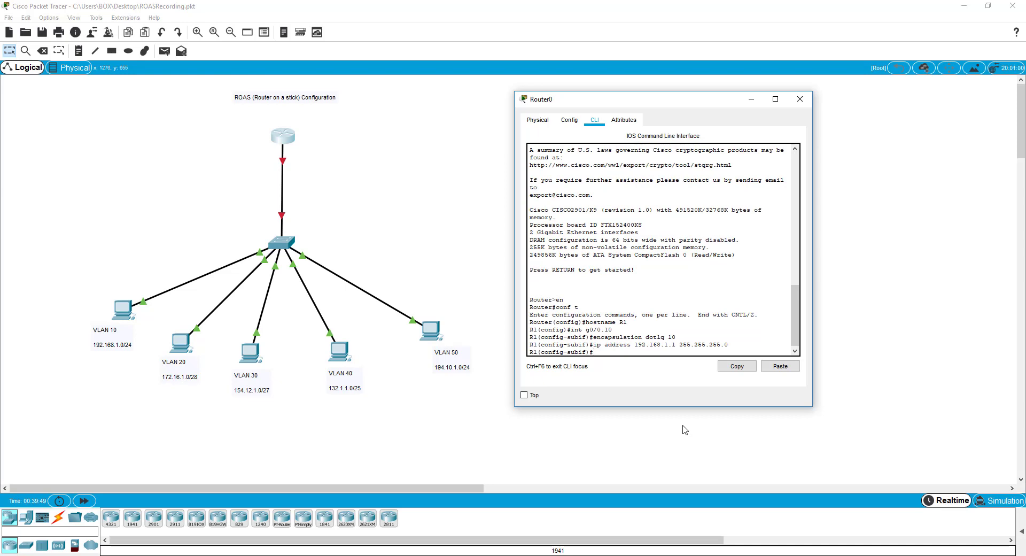
type("do sh ip int bri")
key("Return")
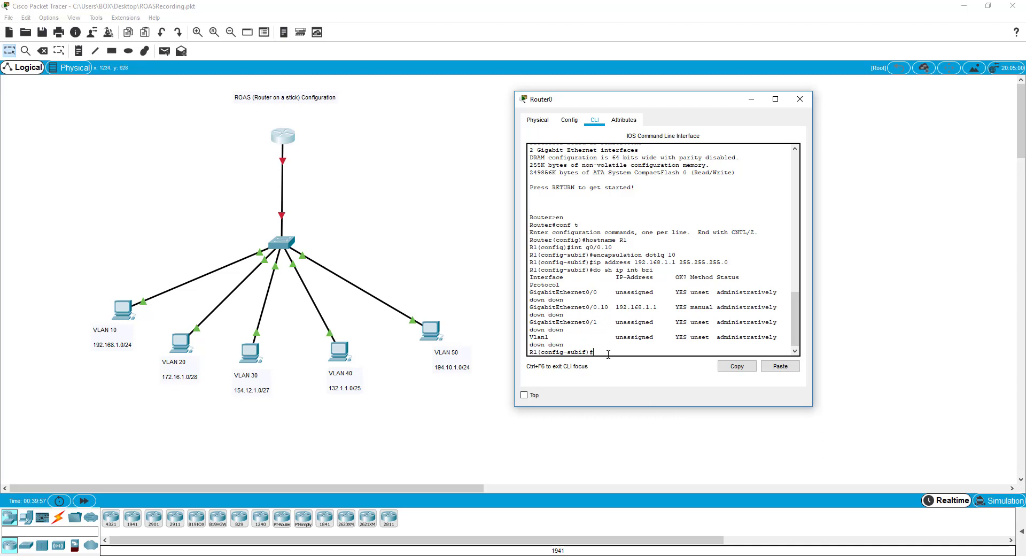
Step: Enable subinterface g0/0.10 with no shutdown, then widen the router's window and move it clear of the topology
type("no shutdown")
key("Return")
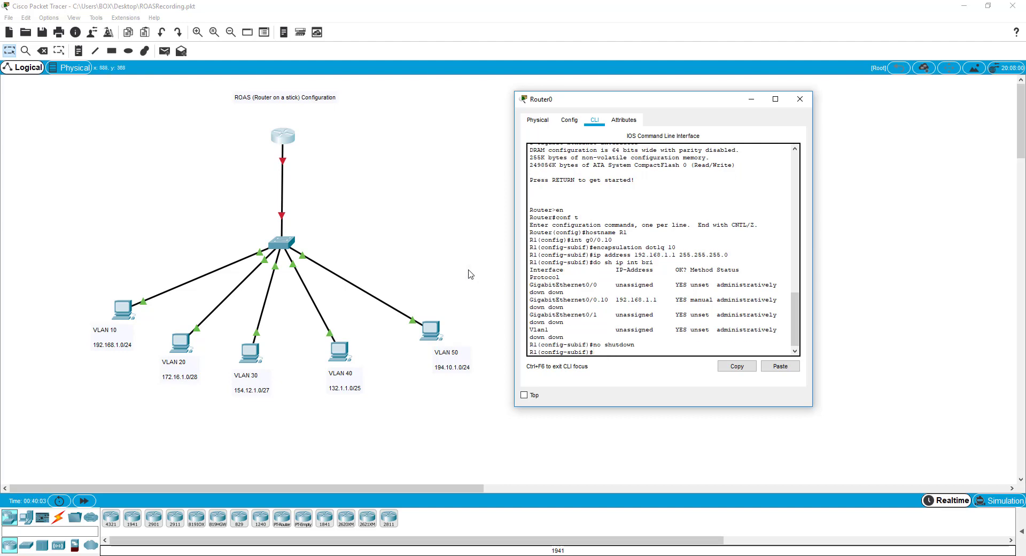
left_click_drag(514, 274, 353, 273)
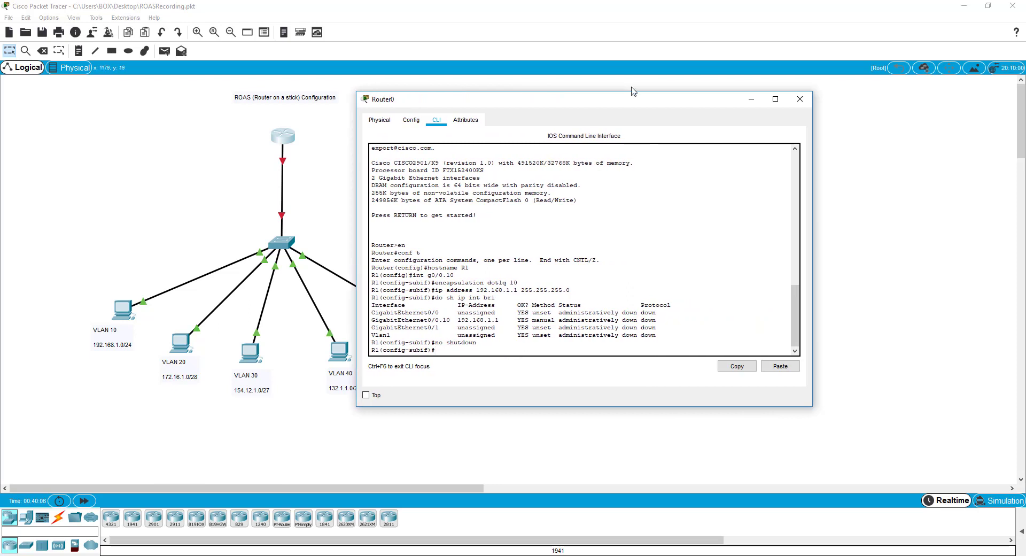
left_click_drag(631, 102, 774, 109)
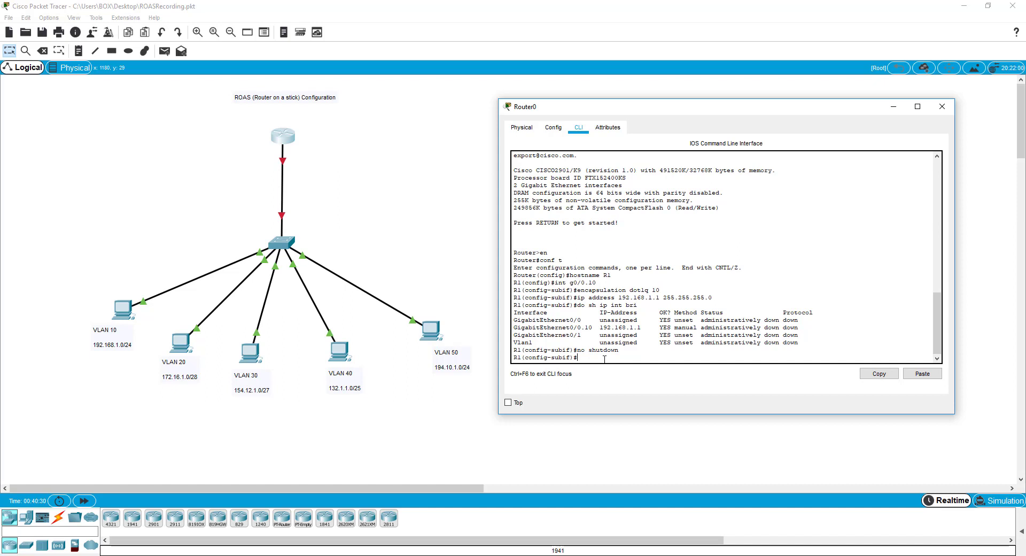
Step: Create the router subinterface g0/0.20 and set its encapsulation to dot1Q for VLAN 20
type("int g0/0.20")
key("Return")
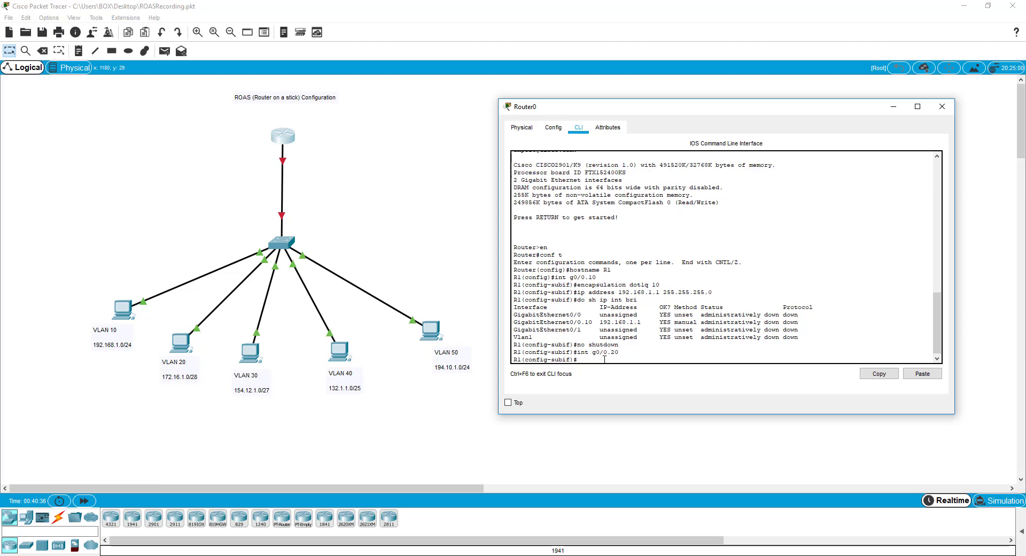
type("encaps")
key("Tab")
type("dot")
key("Tab")
type("20")
key("Return")
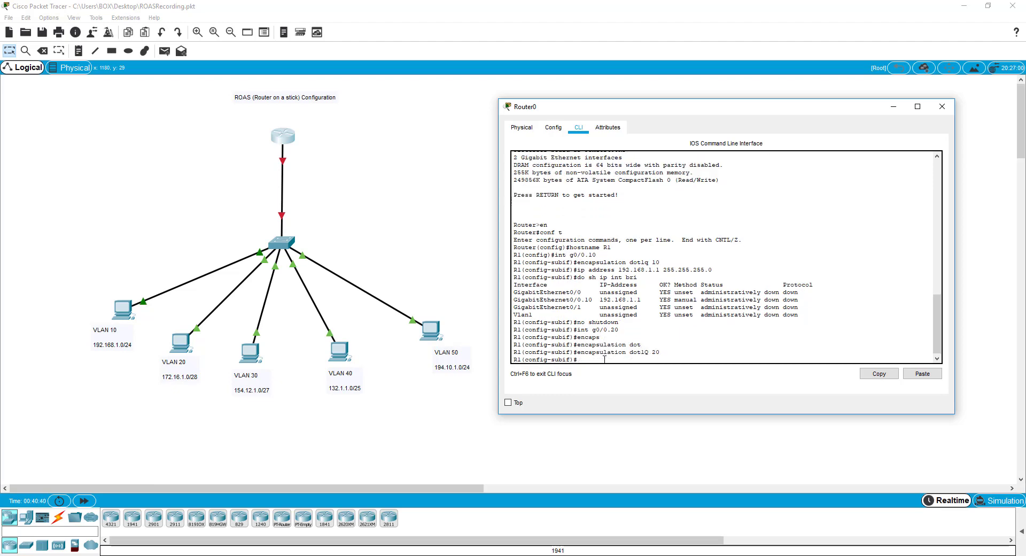
Step: Assign 172.16.1.1 255.255.255.240 to subinterface g0/0.20 and enable it with no shutdown
type("ip address 172.1 255.255.255.240")
key("Return")
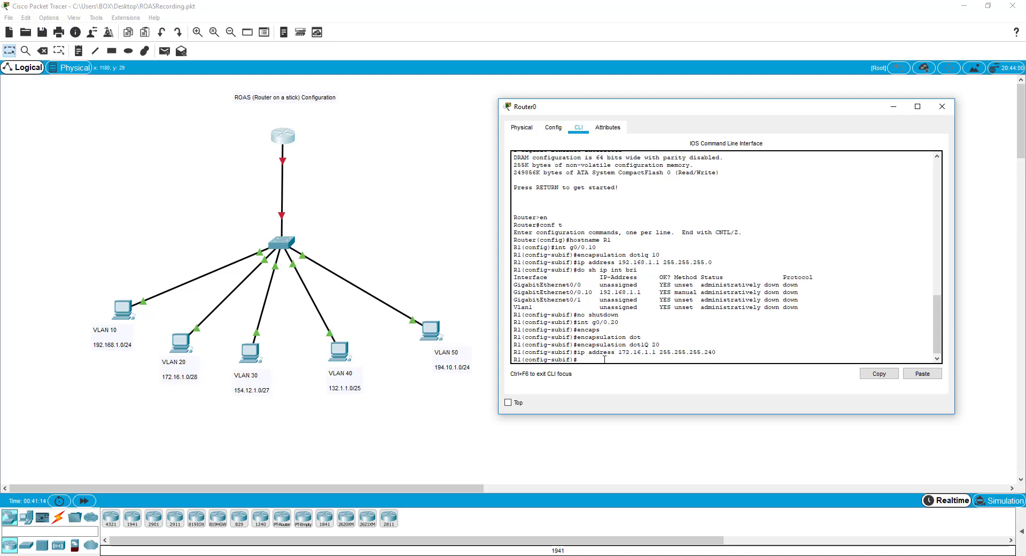
type("no shutdown")
key("Return")
Step: Create the router subinterface g0/0.30 and set its encapsulation to dot1Q for VLAN 30
type("int g0/0")
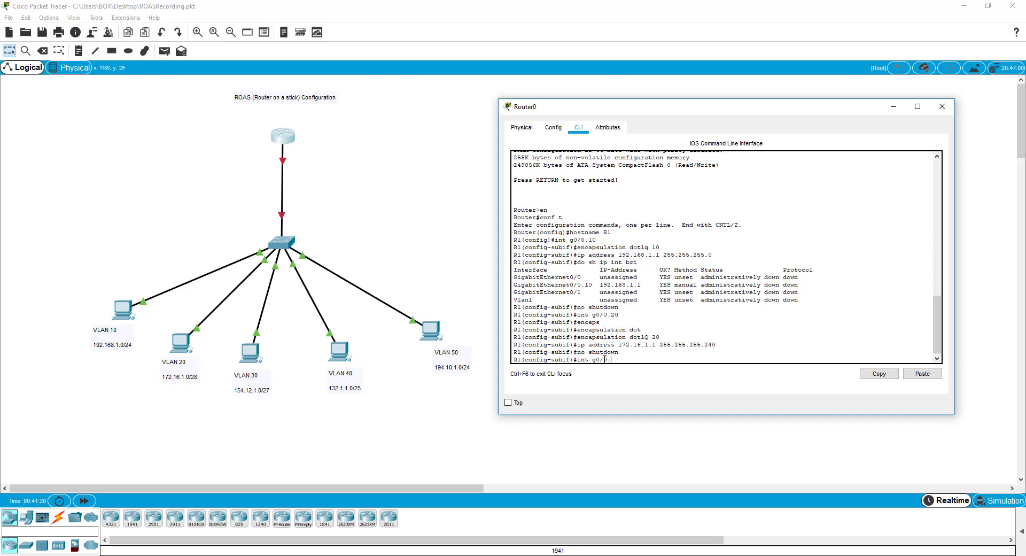
type(".30")
key("Return")
type("en")
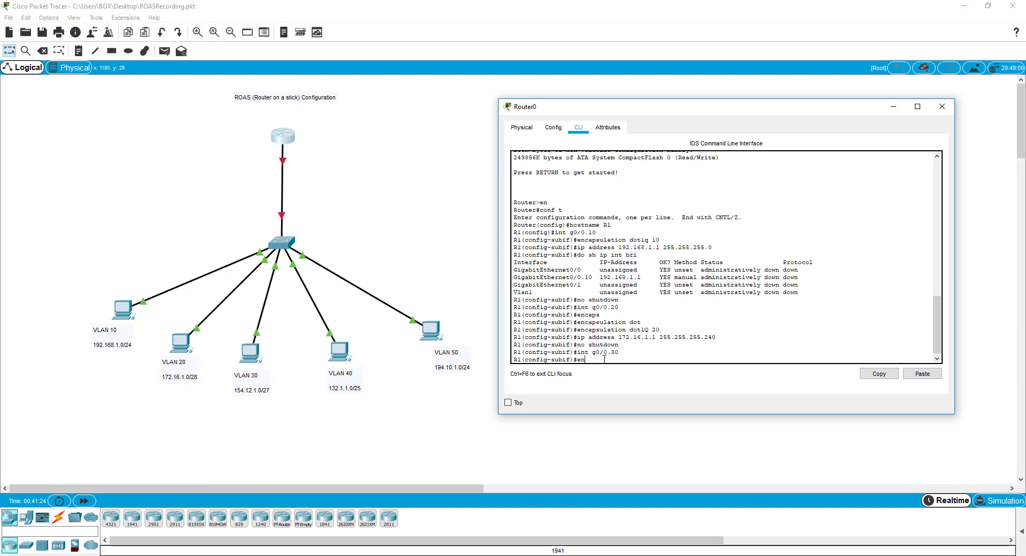
key("Tab")
type("dot")
key("Tab")
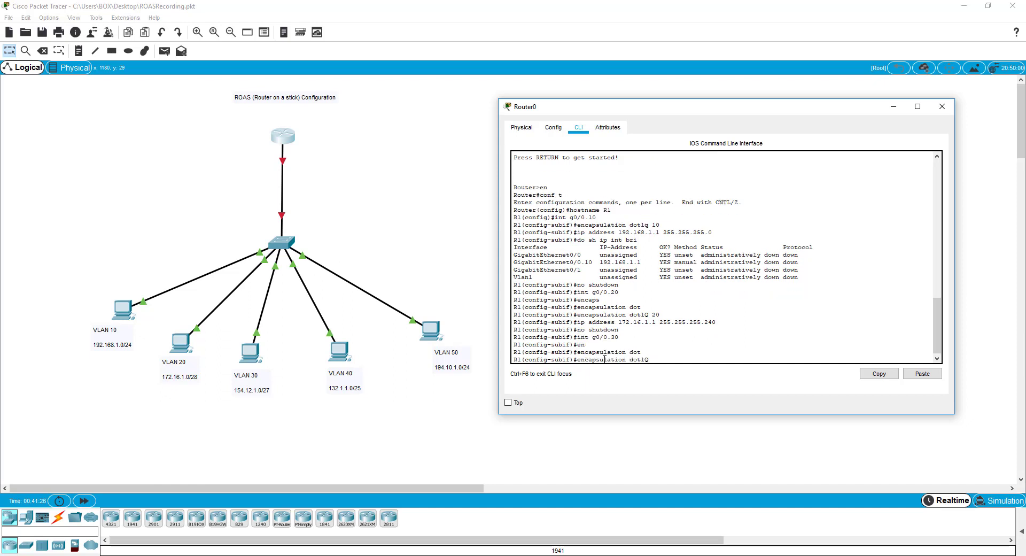
type("30")
key("Return")
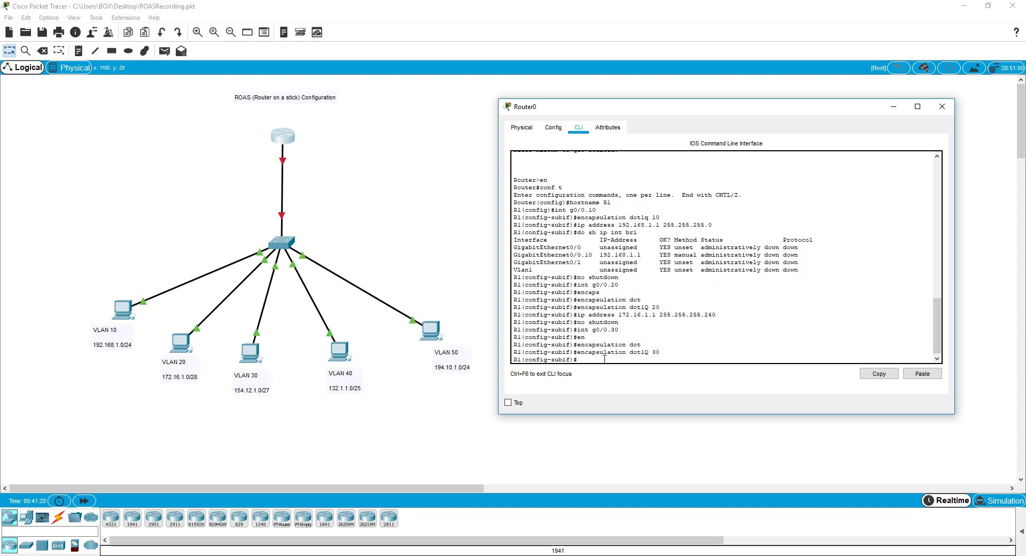
Step: Assign 154.12.1.1 255.255.255.224 to subinterface g0/0.30 and enable it with no shutdown
type("ip add 154.1")
type("1")
type(" 255.2545")
key("BackSpace")
key("BackSpace")
type("5.255.224")
key("Return")
type("no s")
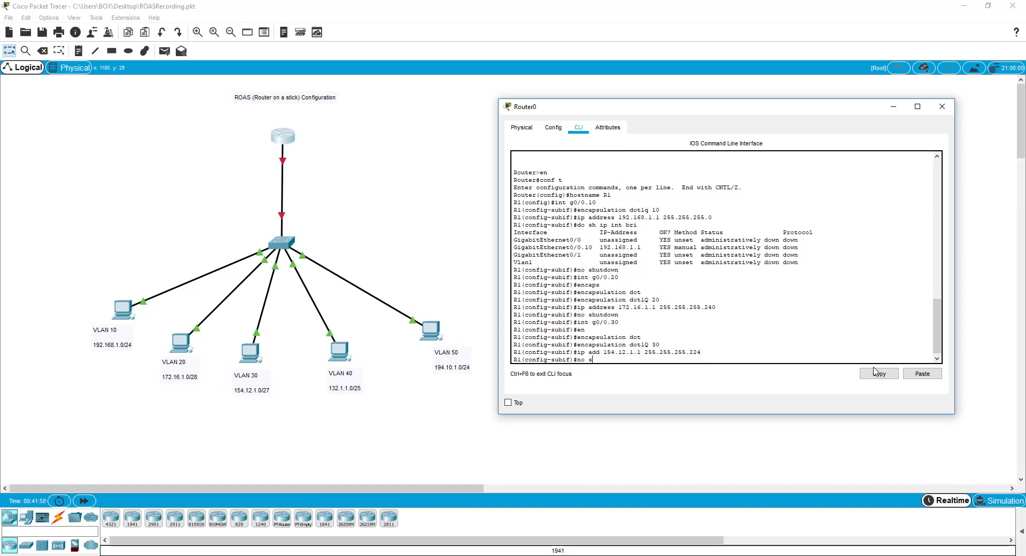
type("hutdown")
key("Return")
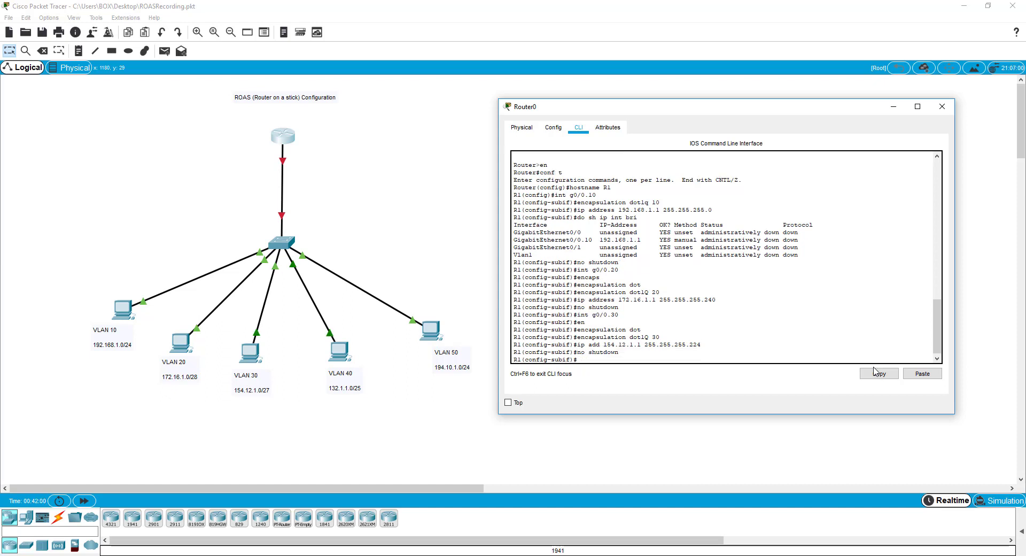
Step: Create the router subinterface g0/0.40 and set its encapsulation to dot1Q for VLAN 40
type("int g0/0.40")
key("Return")
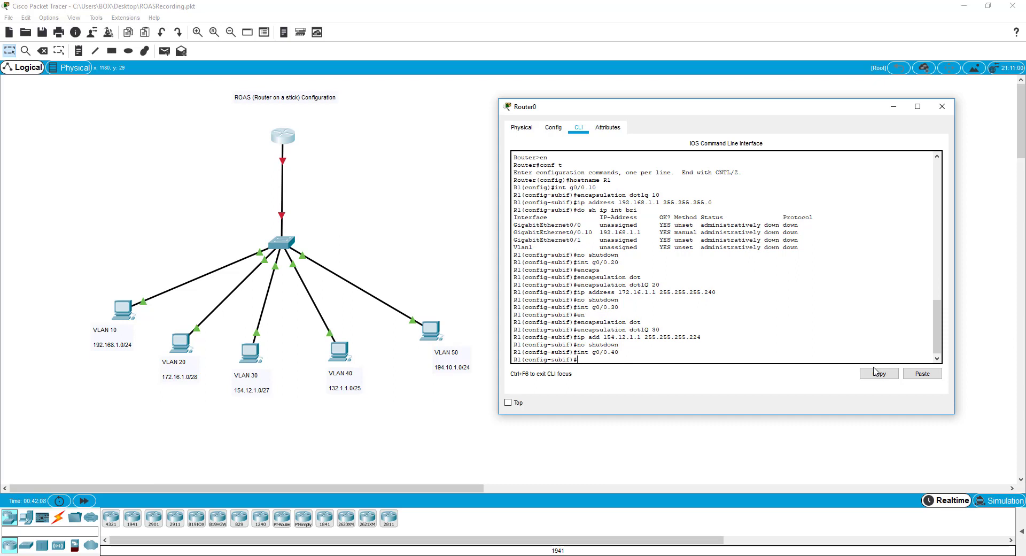
key("Up")
key("Up")
key("Up")
key("Up")
key("BackSpace")
key("BackSpace")
type("40")
key("Return")
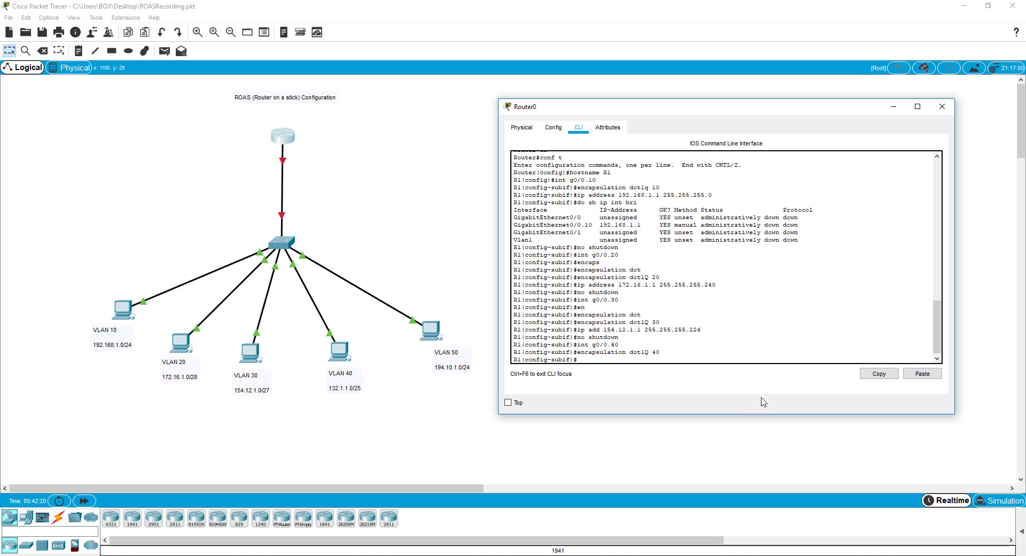
Step: Assign 132.1.1.1 255.255.255.128 to subinterface g0/0.40 and enable it with no shutdown
type("ip address 132.1.1.1")
type("255.255.255.128")
key("Return")
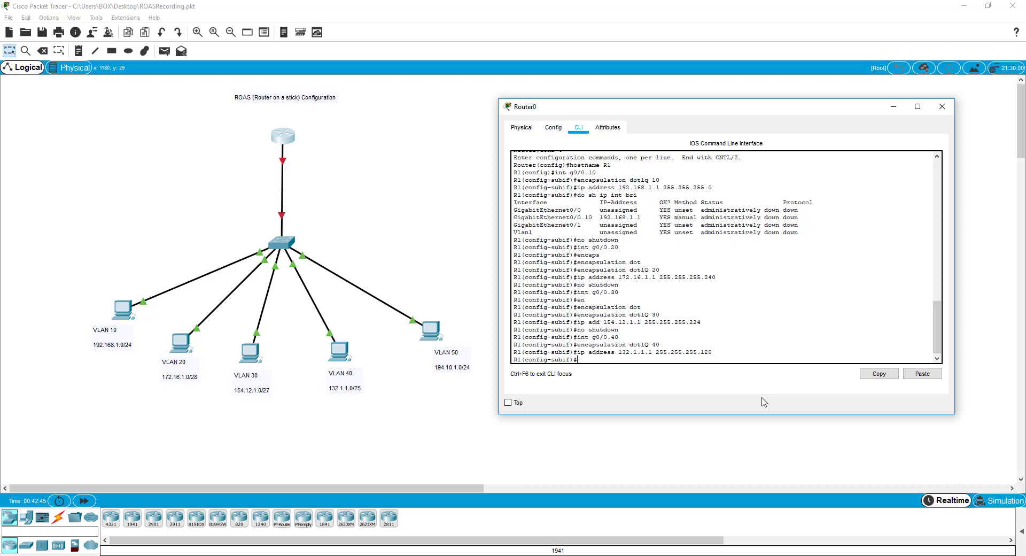
type("no shutdown")
key("Return")
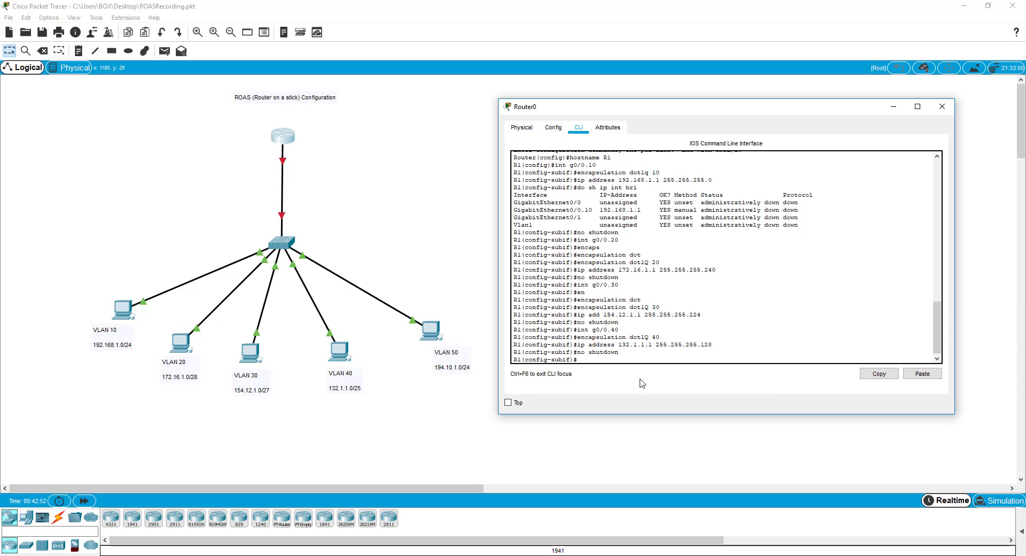
Step: Create the router subinterface g0/0.50 and set its encapsulation to dot1Q for VLAN 50
type("int g0/0.50")
key("Return")
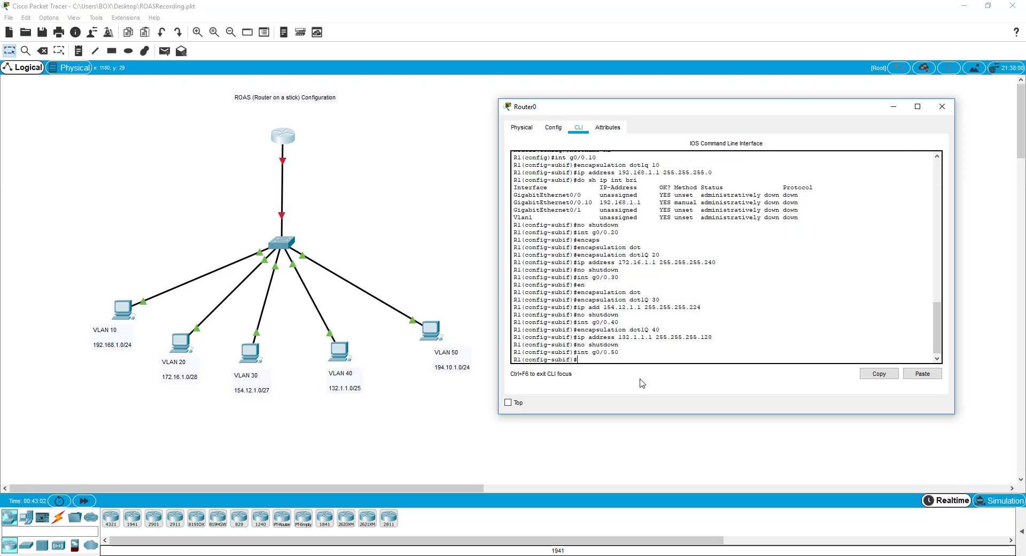
type("en")
key("Tab")
type("dot")
key("Tab")
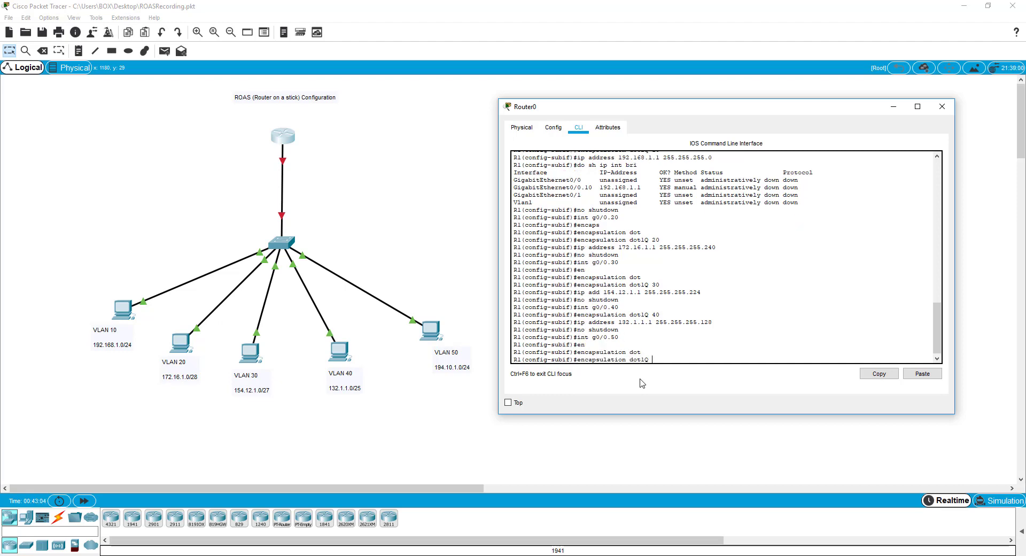
type("50")
key("Return")
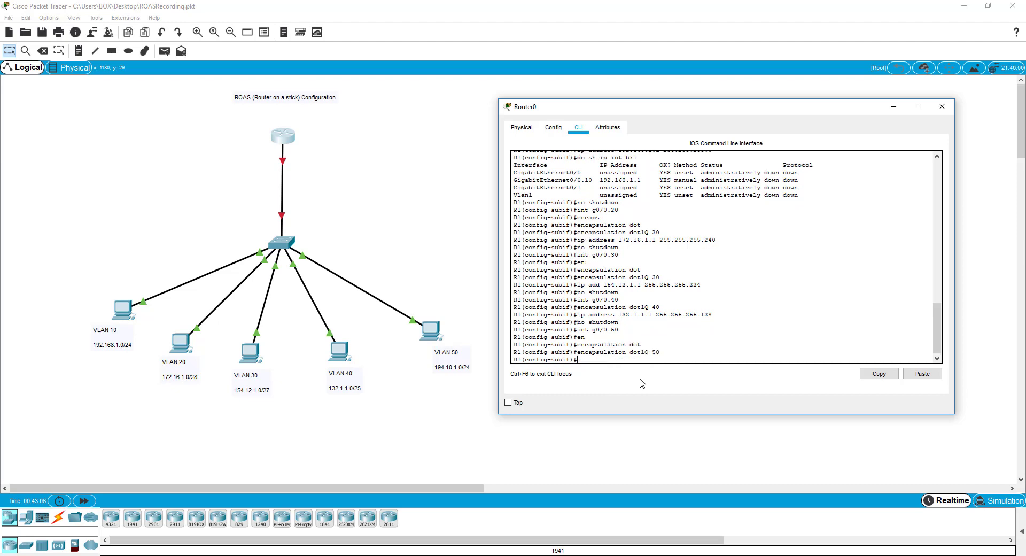
Step: Assign 194.10.1.1 255.255.255.0 to subinterface g0/0.50 and enable it with no shutdown
type("ip address 194.10.1.1")
type("255.255.255.0")
key("Return")
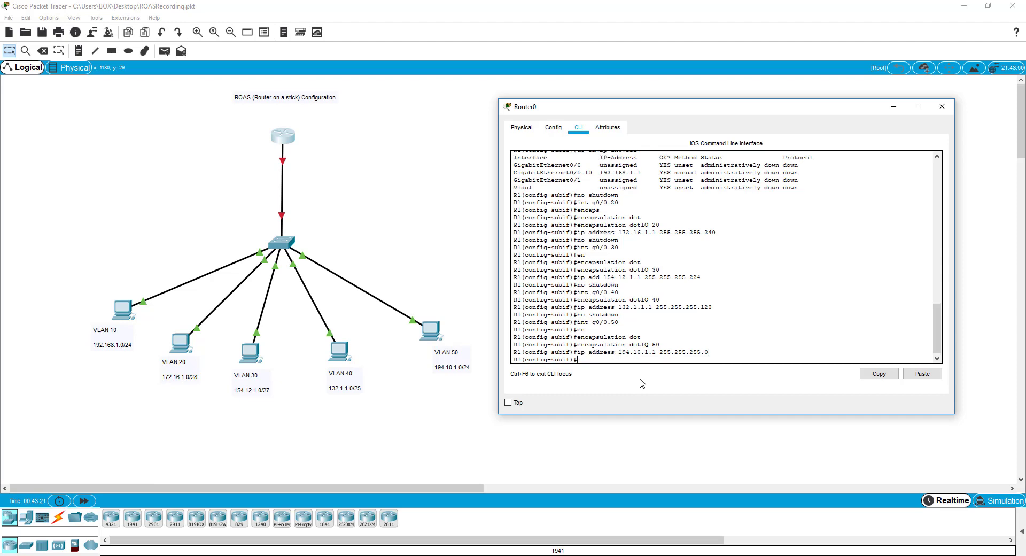
type("no shutdown")
key("Return")
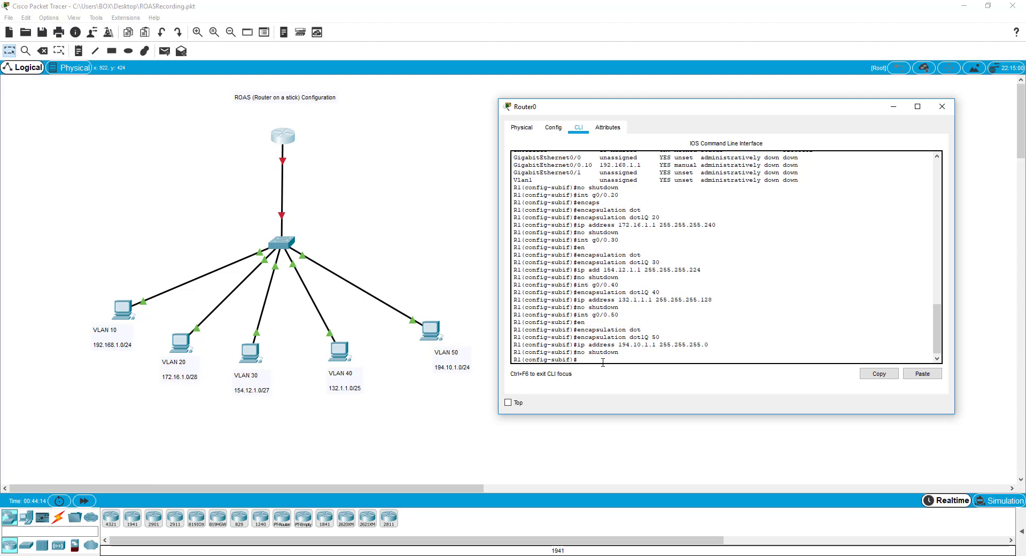
Step: Create the router subinterface g0/0.60 and begin an ip command in its configuration
type("int g0/0.60")
key("Return")
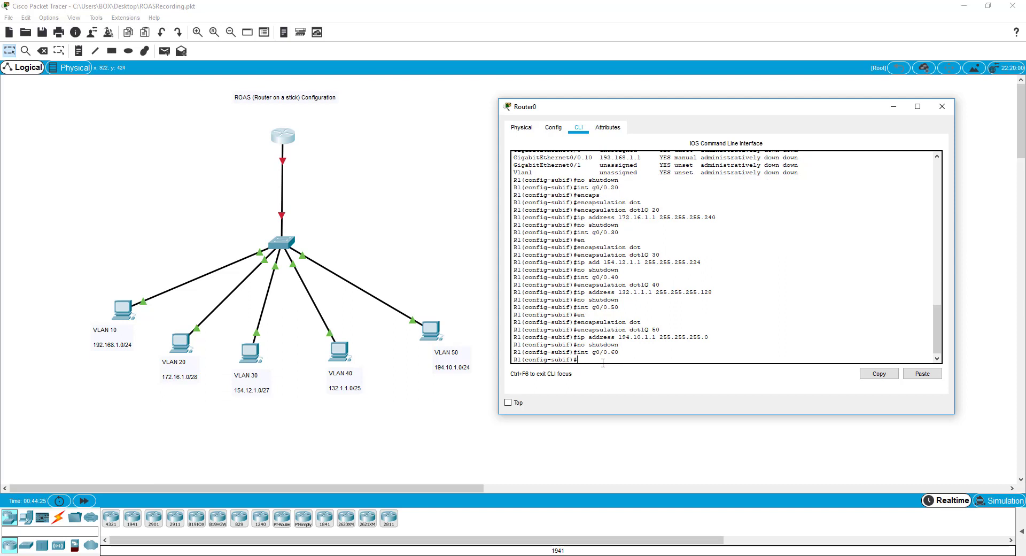
type("ip")
Step: Place a text note reading 192.168.2.0/30 in the topology beside the router-to-switch link
left_click(78, 51)
left_click(152, 166)
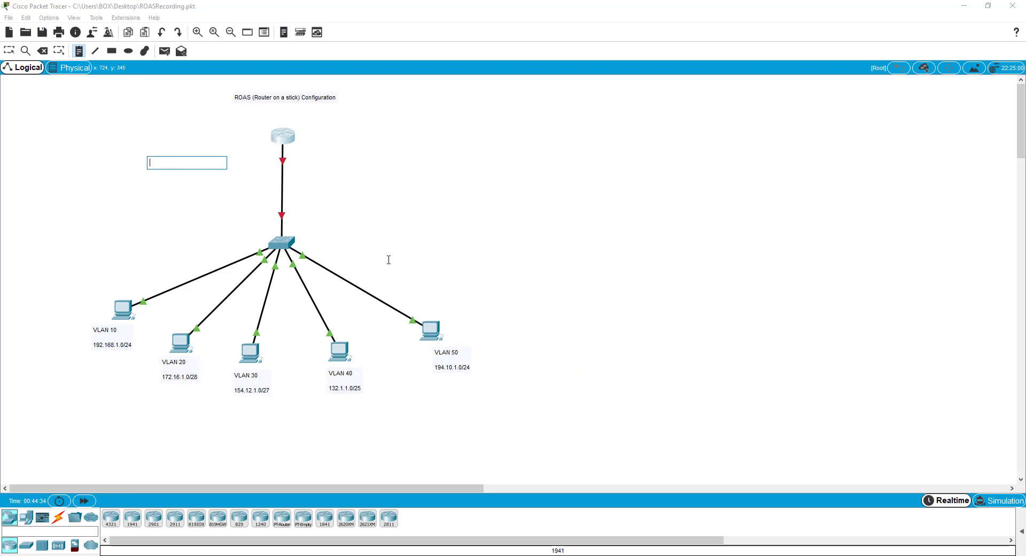
type("192.168")
type(".2.0/30")
left_click(159, 198)
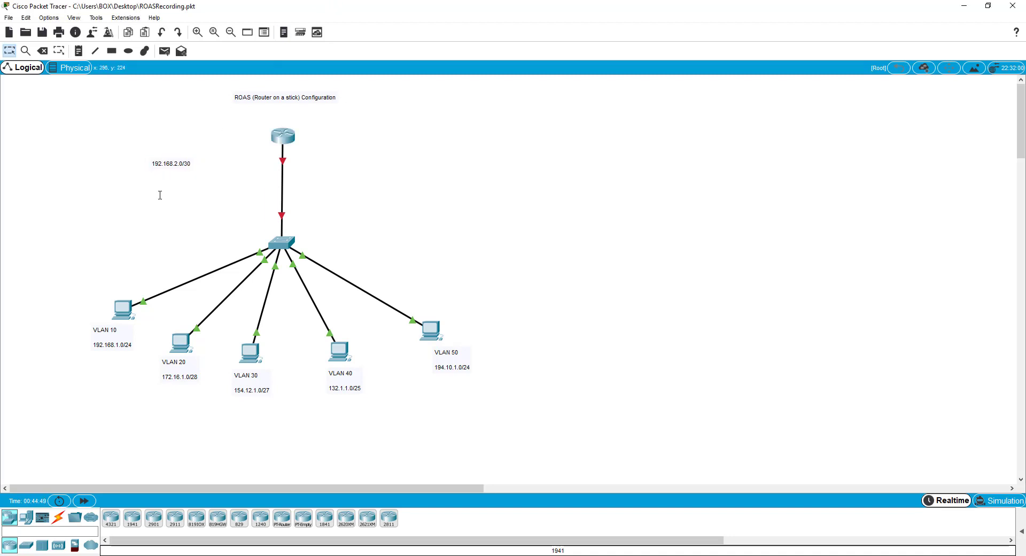
Step: Move the 192.168.2.0/30 note closer to the router and add the line G0/0.60 above the address
left_click_drag(175, 164, 190, 159)
double_click(190, 160)
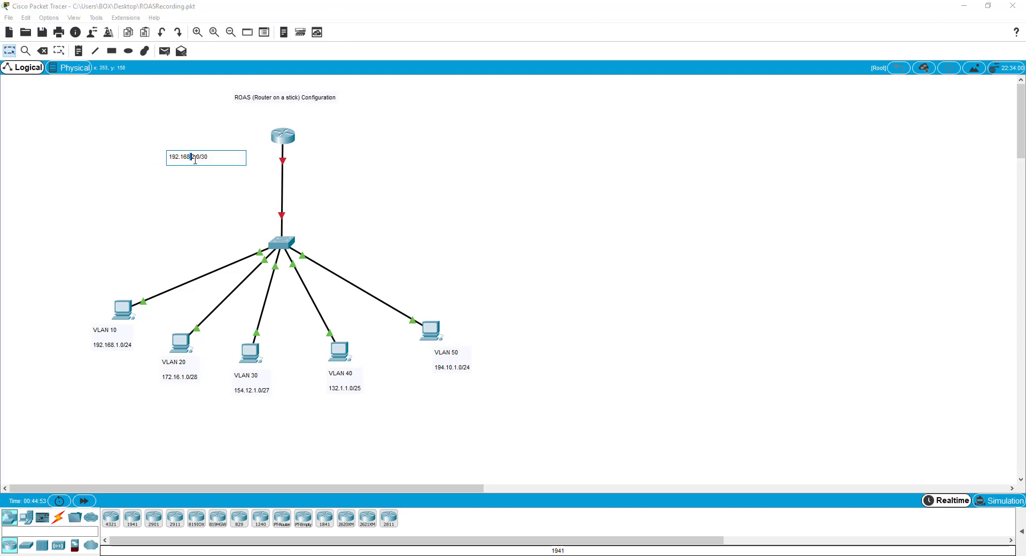
left_click(168, 155)
key("Return")
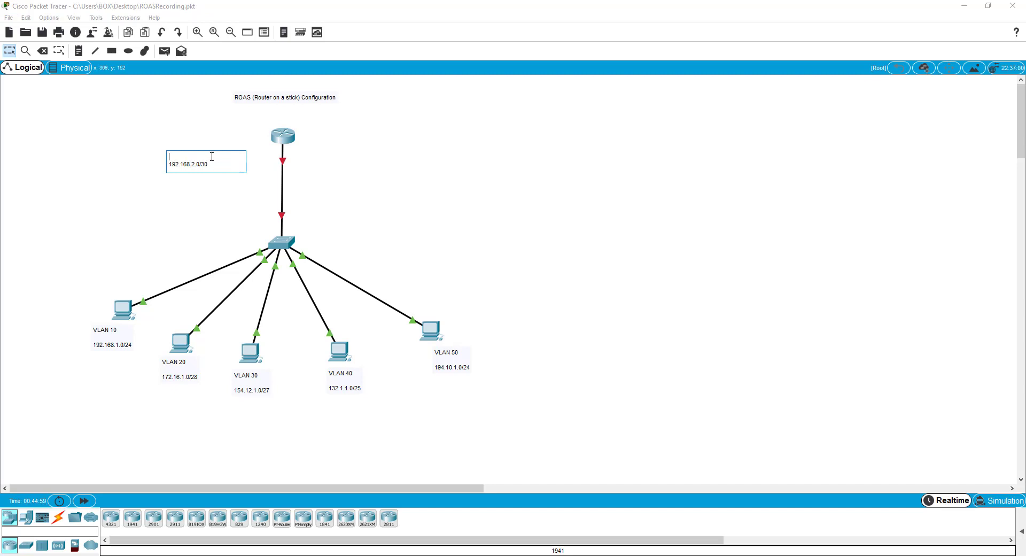
type("G0/0.60")
left_click(192, 176)
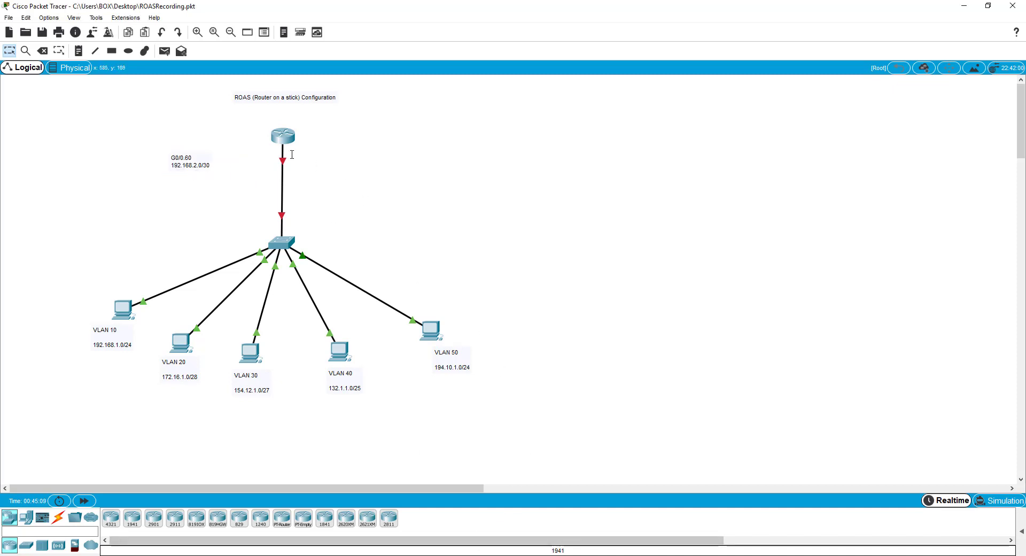
Step: Reopen the router's command line and try to assign 192.168.2.1 255.255.255.252 to subinterface g0/0.60 without an encapsulation
left_click(284, 138)
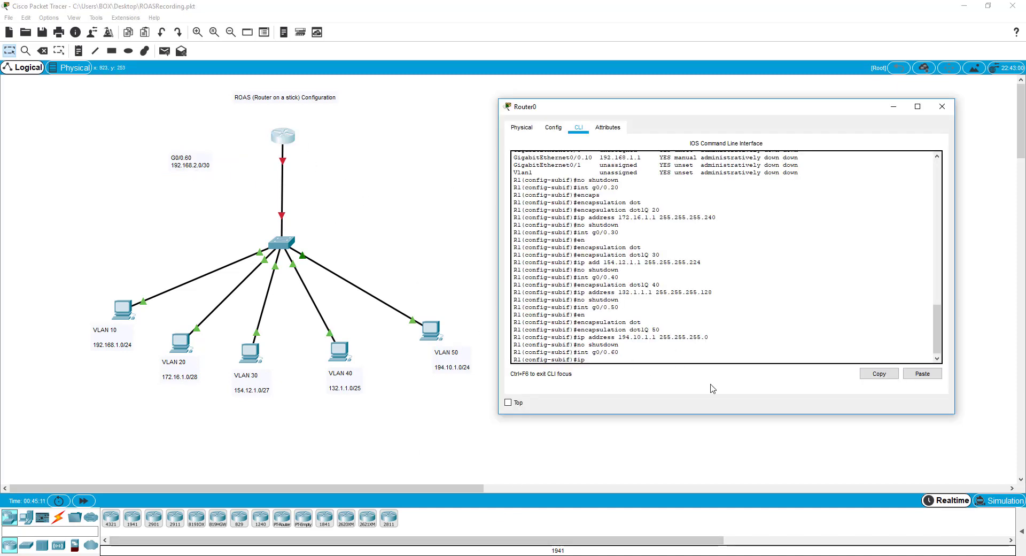
type("ad")
type("d 192.168.")
type("2.1 255.")
type("255.25")
type("5.255.252")
key("Return")
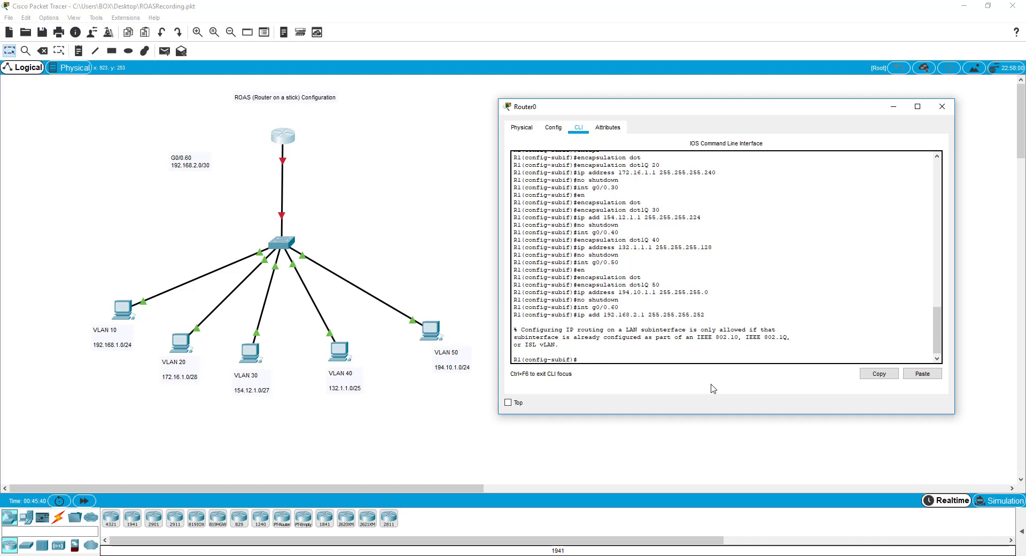
Step: Set dot1q 60 encapsulation on subinterface g0/0.60 and assign it 192.168.2.1 255.255.255.252
type("ncapsulation dot1q 60")
key("Return")
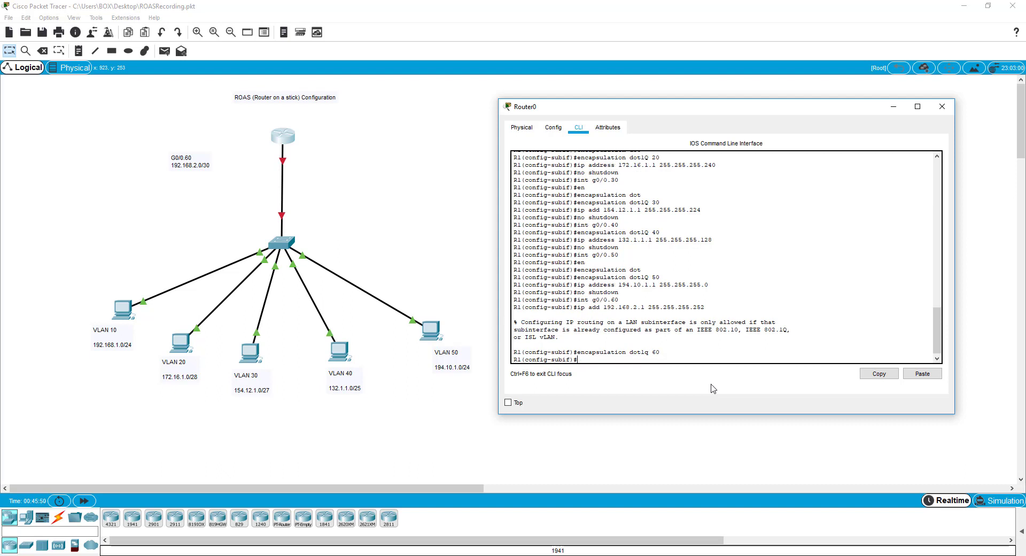
key("BackSpace")
key("Up")
key("Up")
key("Return")
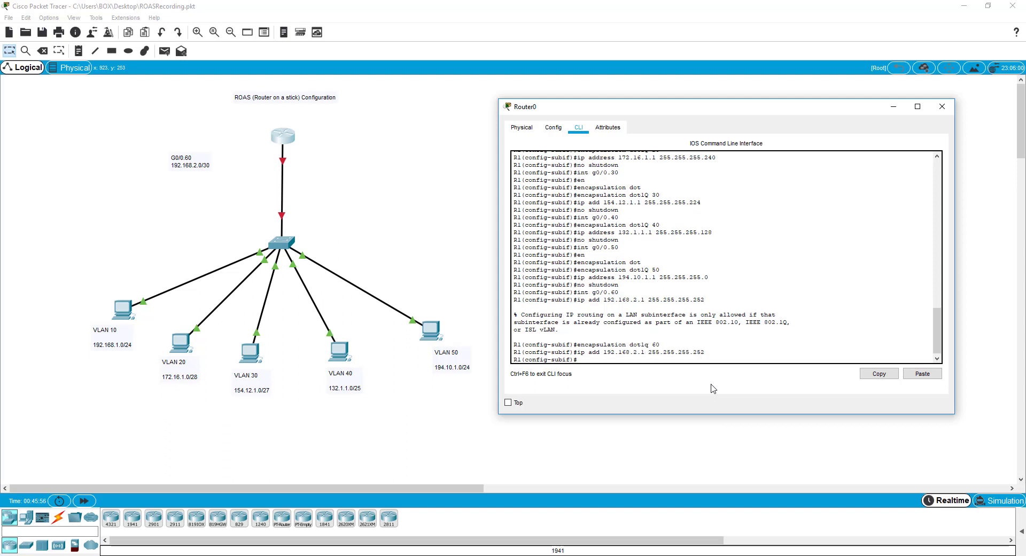
Step: Set the encapsulation of subinterface g0/0.60 to dot1q 60 native
key("BackSpace")
key("BackSpace")
key("BackSpace")
key("Up")
key("Up")
key("Down")
key("Up")
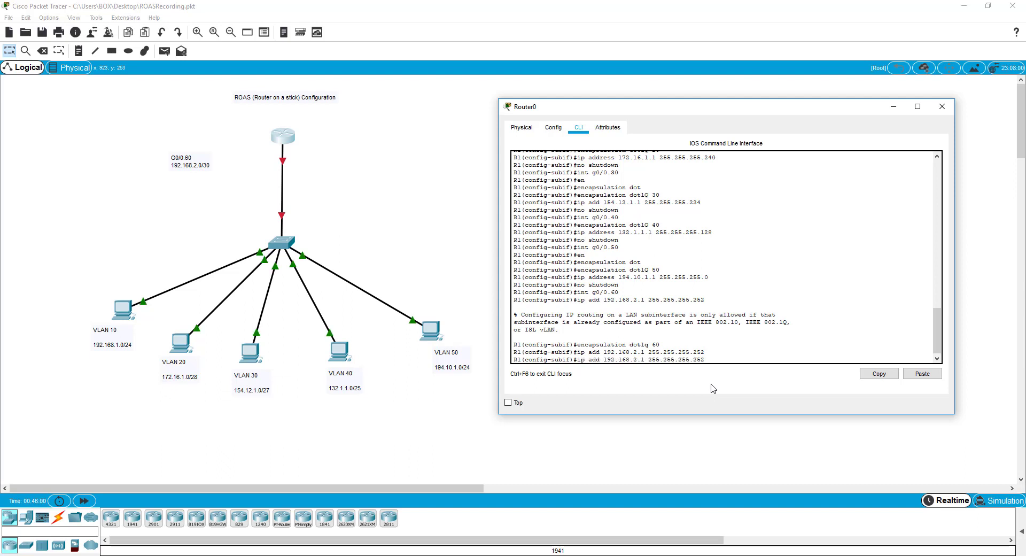
type("native")
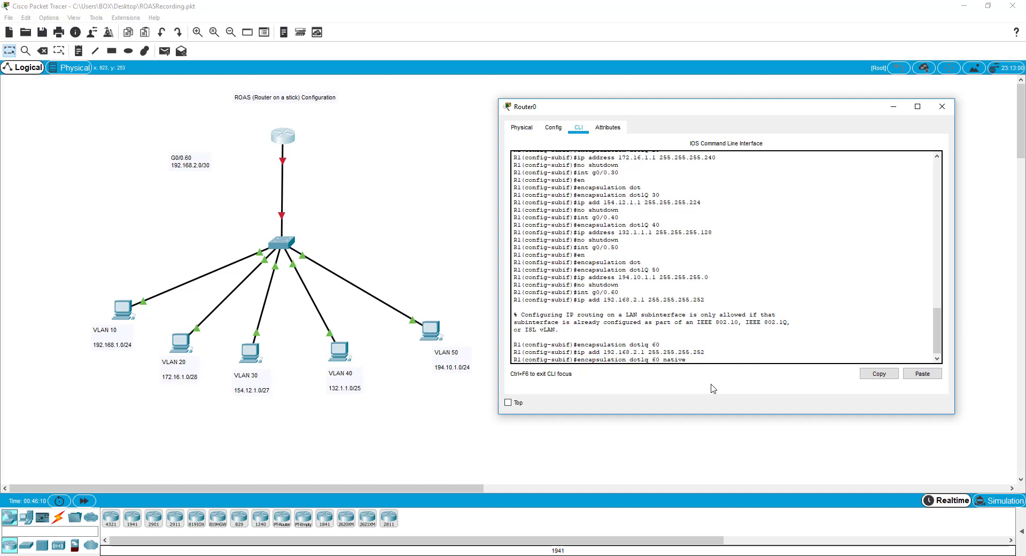
key("Return")
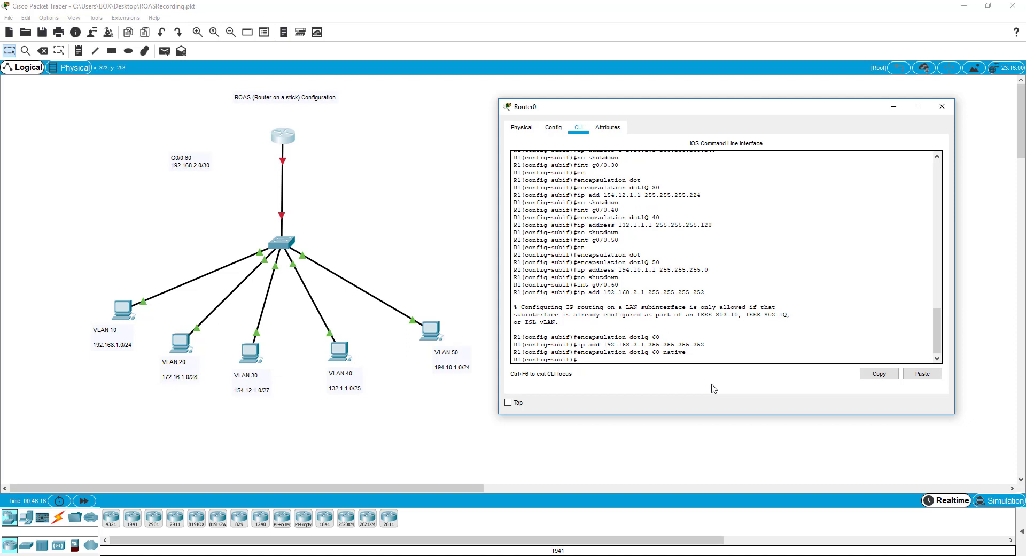
Step: Reassign 192.168.2.1 255.255.255.252 to subinterface g0/0.60 and enable it with no shutdown
key("Up")
key("Up")
key("Return")
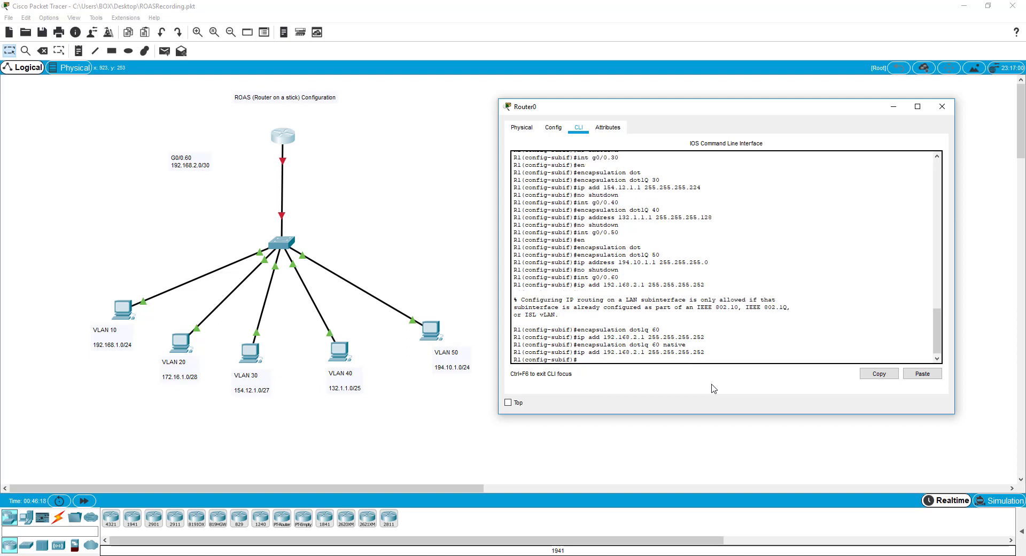
type("no shutdown")
key("Return")
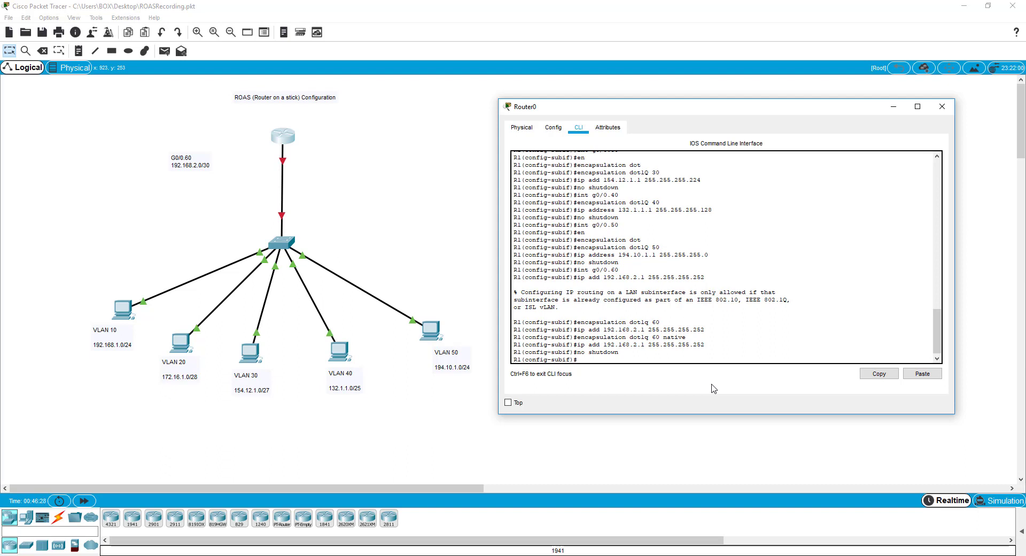
Step: Enable the router's physical interface g0/0 with no shutdown and review the link status messages
type("int g0/0")
key("Return")
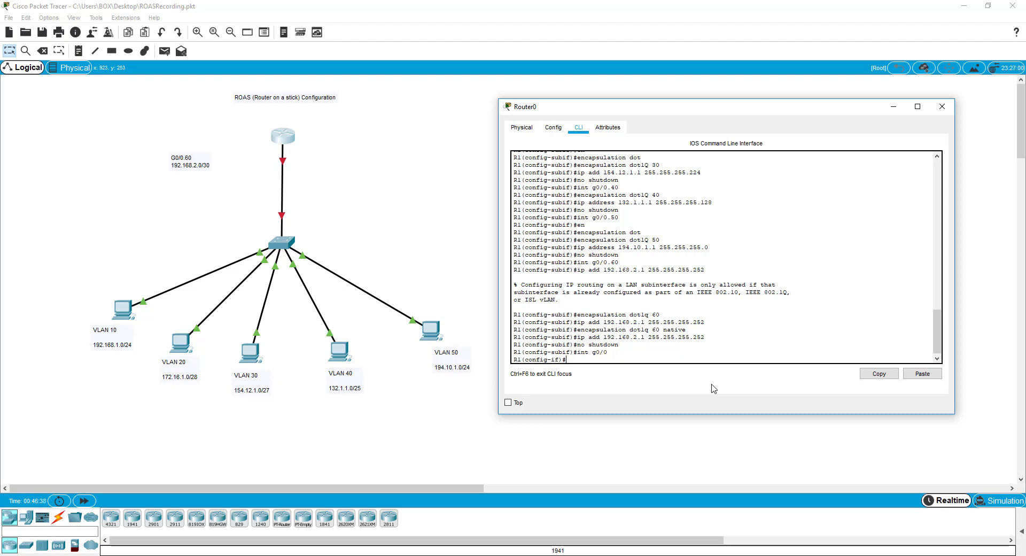
type("no shutdown")
key("Return")
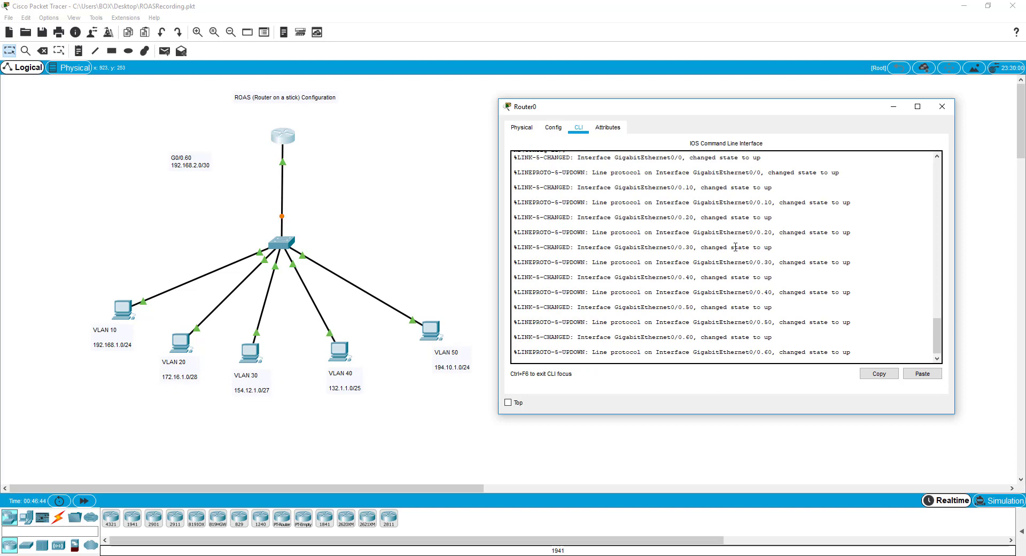
scroll(660, 251, "up", 2)
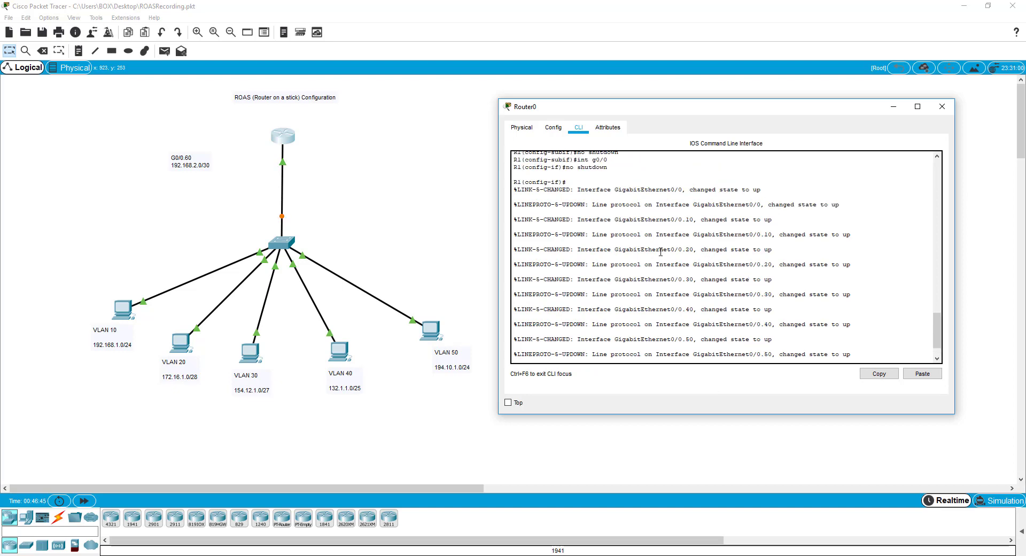
scroll(681, 293, "down", 2)
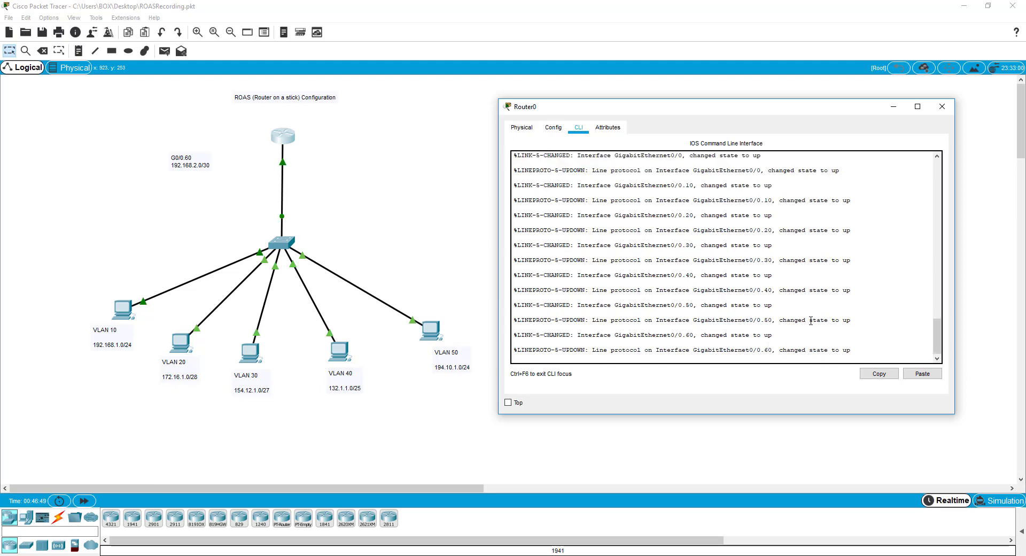
key("Return")
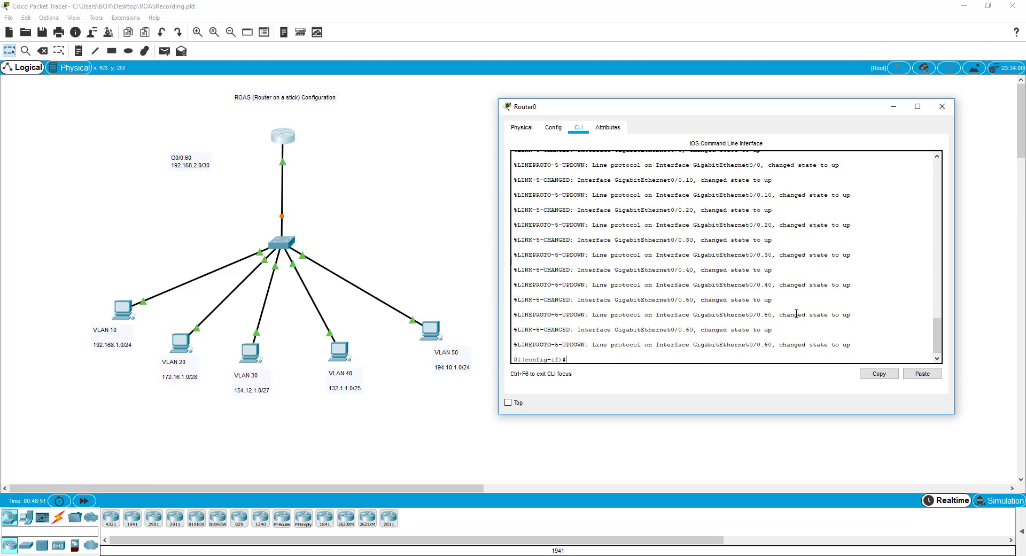
Step: Exit configuration mode on the router and list its interfaces with show ip interface brief
type("end")
key("Return")
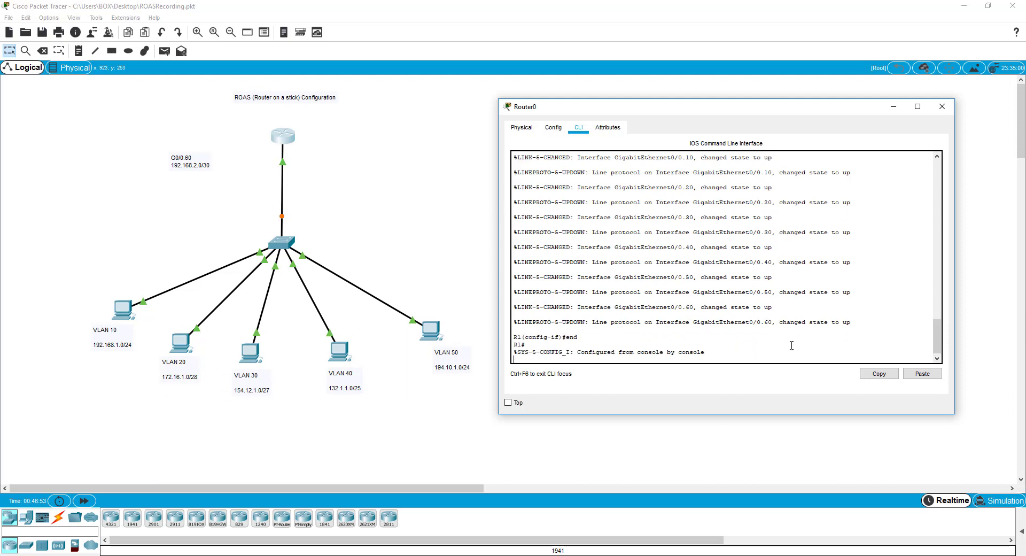
type("show ip ")
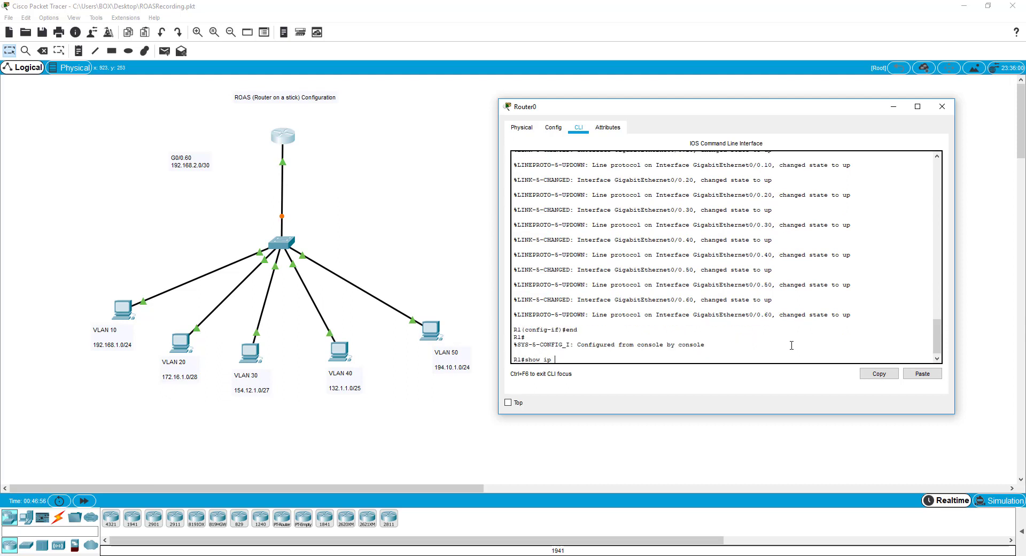
type("interface brief")
key("Return")
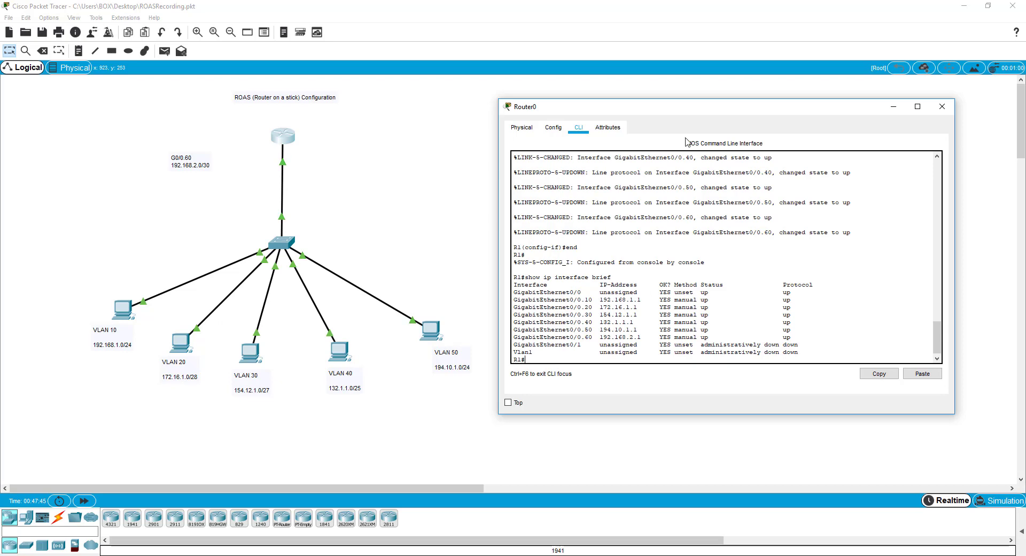
Step: Display the router's complete VLAN table with show vlan
left_click_drag(693, 108, 656, 68)
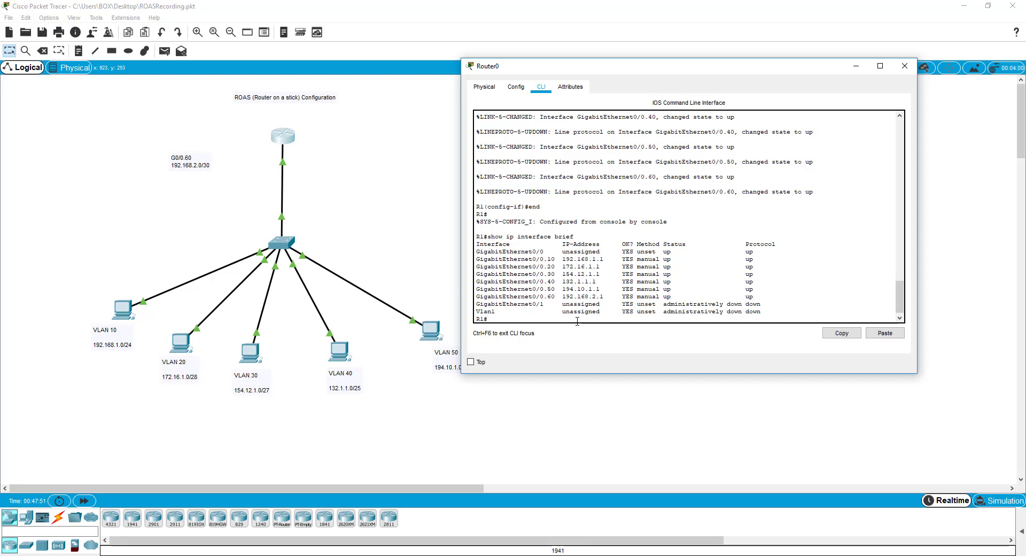
type("show vlans")
key("Return")
type("show vlan")
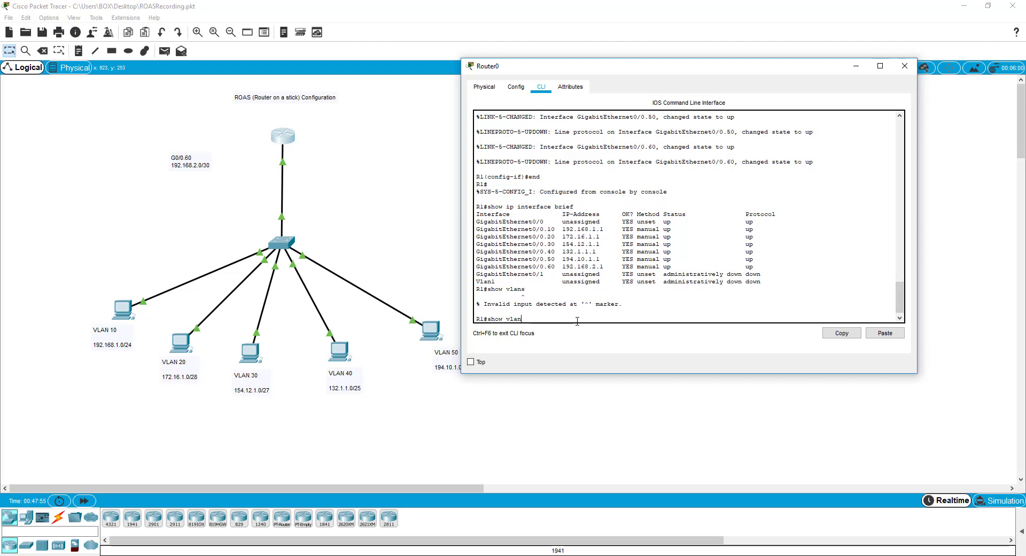
key("Return")
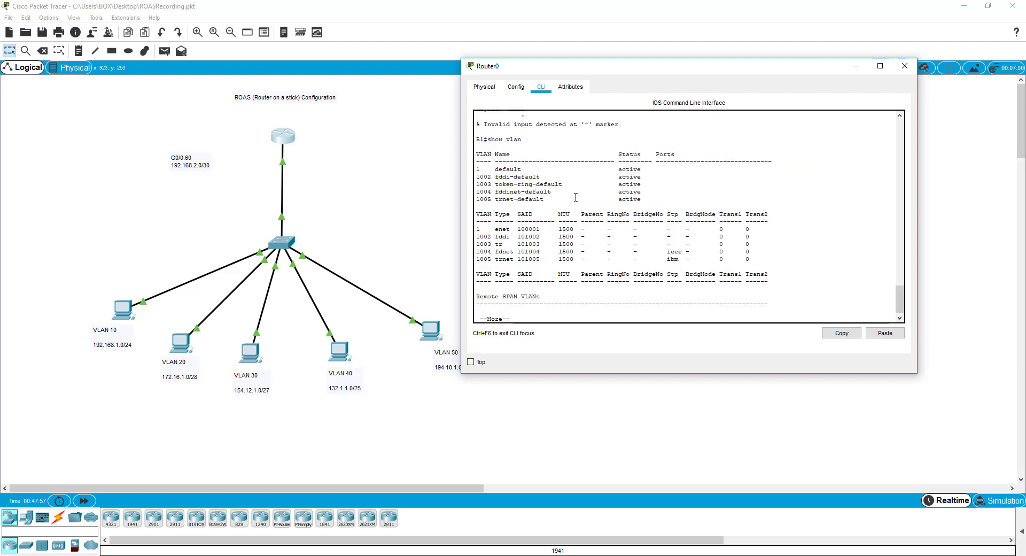
scroll(574, 201, "up", 2)
scroll(574, 201, "down", 2)
key("space")
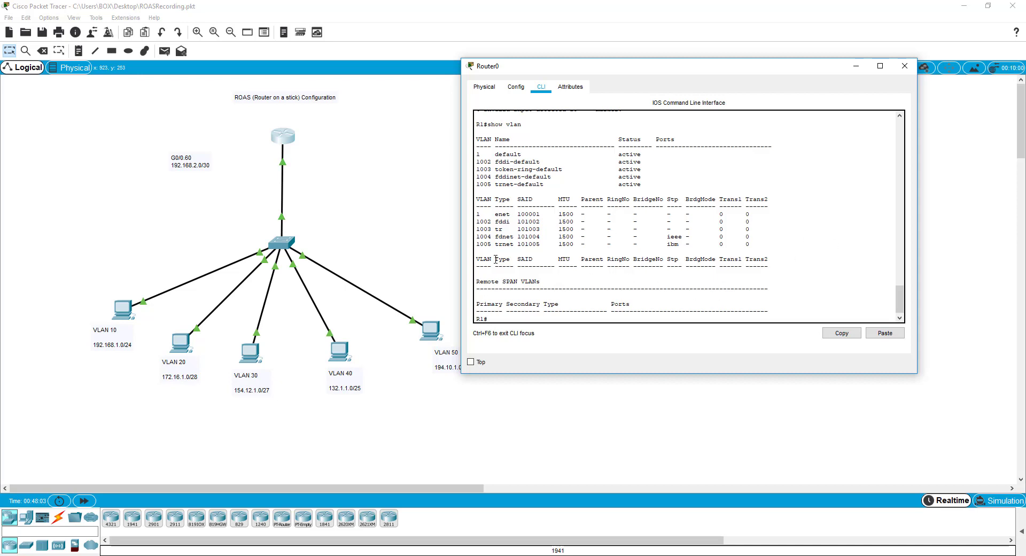
Step: Widen the router window, review the show vlan output against the interface list, and close the window
left_click_drag(461, 249, 330, 248)
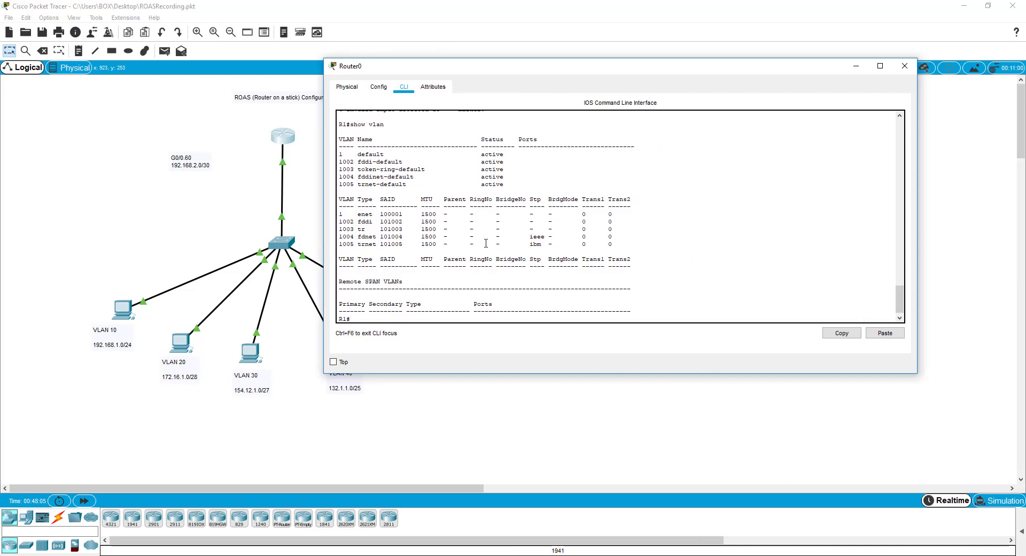
scroll(488, 243, "up", 3)
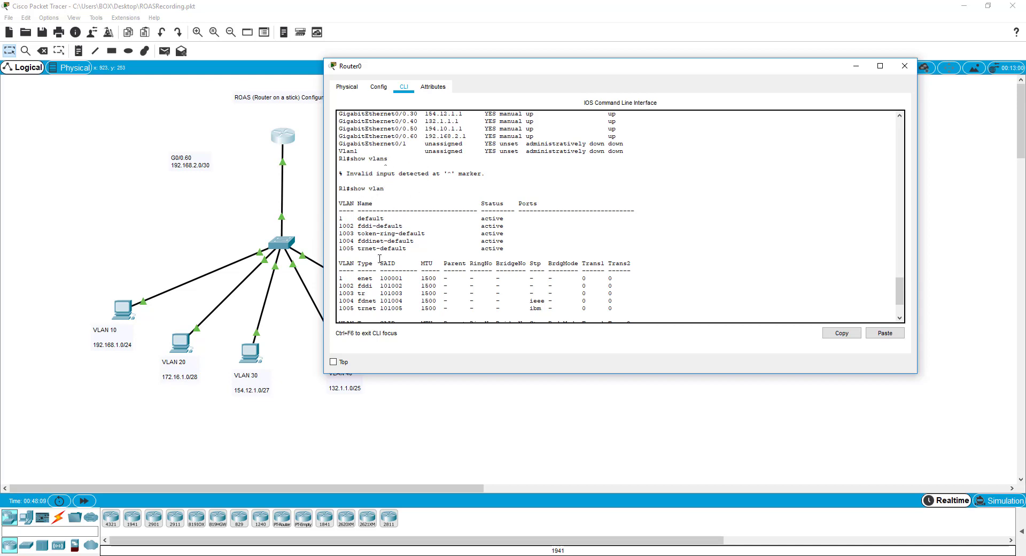
scroll(380, 259, "down", 3)
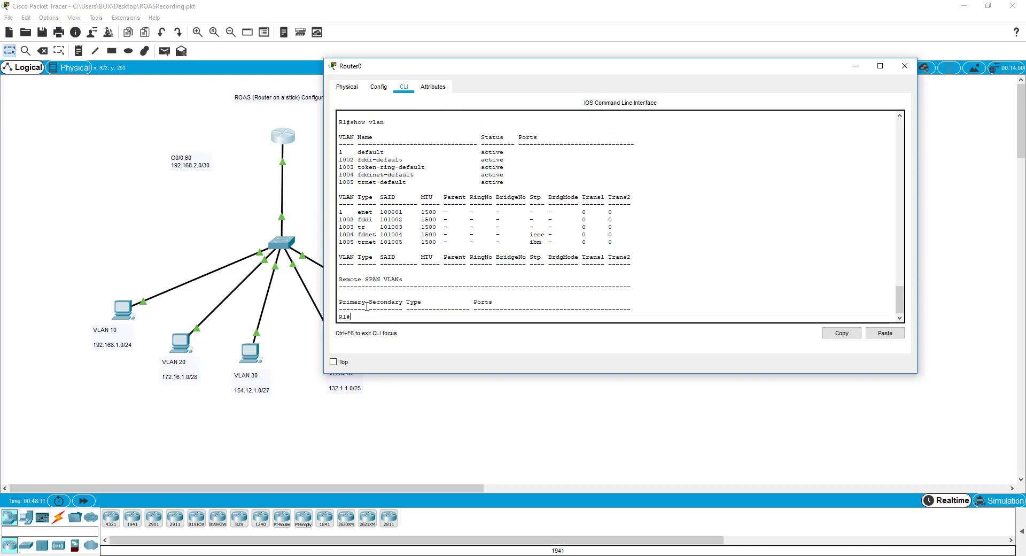
scroll(398, 231, "up", 2)
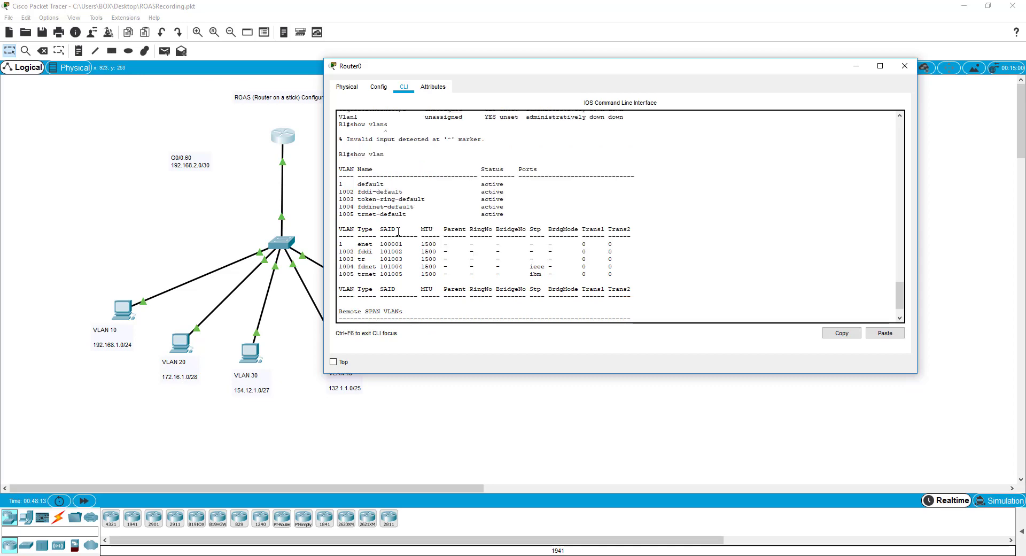
scroll(398, 231, "up", 2)
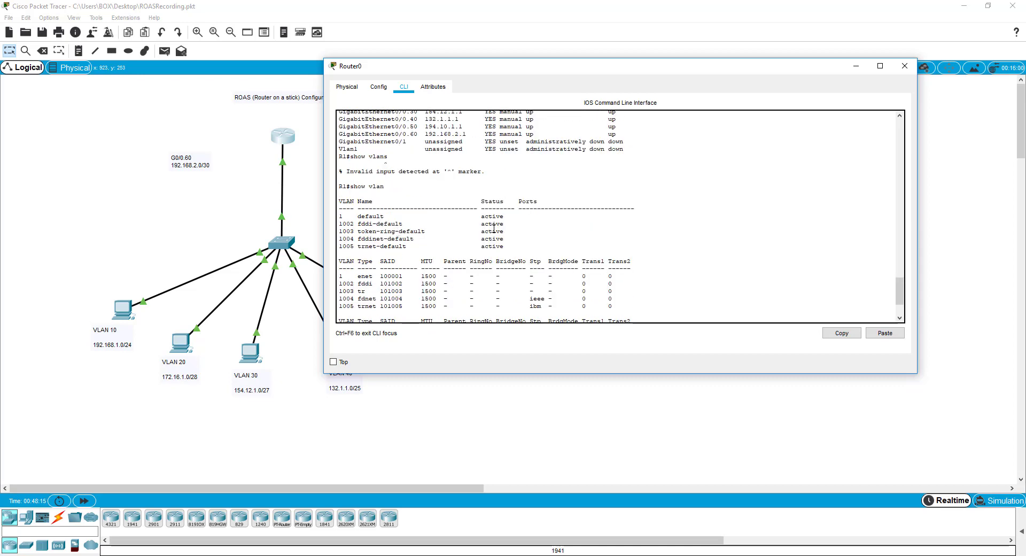
scroll(464, 227, "up", 2)
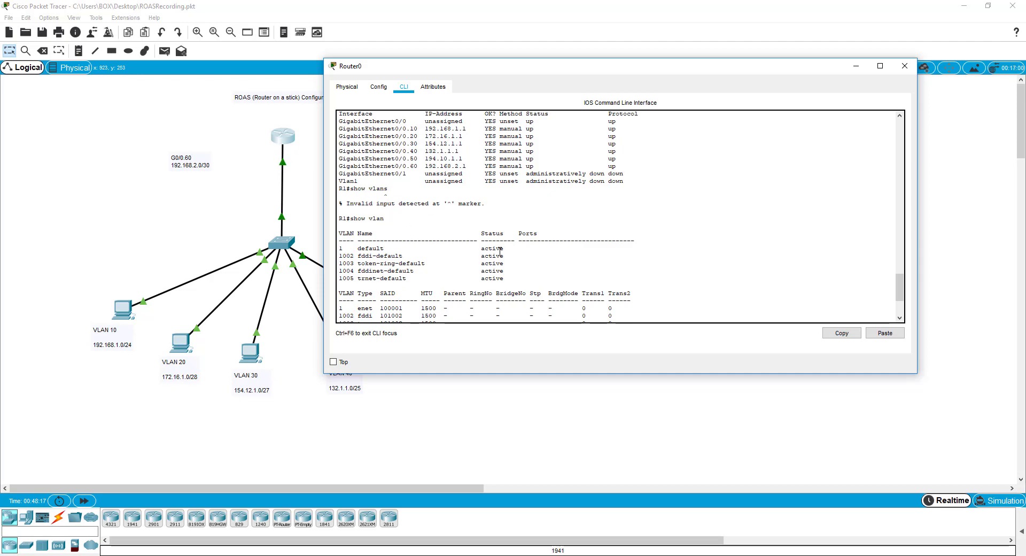
scroll(500, 251, "down", 6)
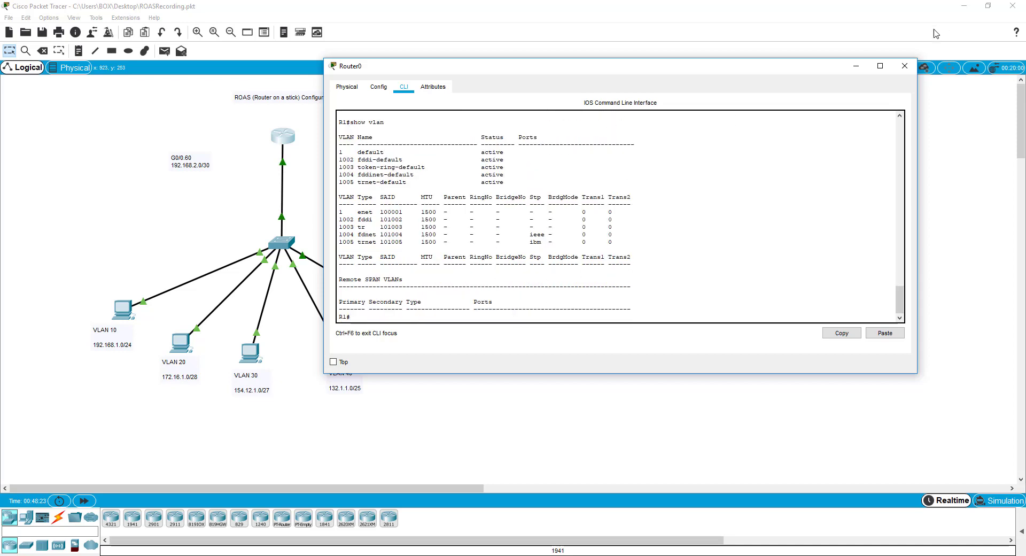
left_click(905, 65)
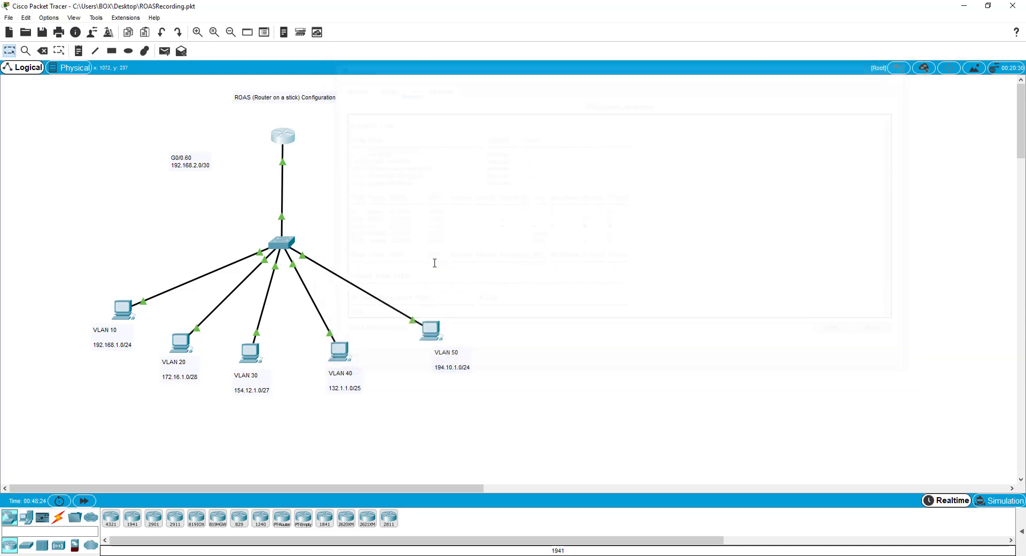
Step: Open the switch's command line beside the topology and enter global configuration mode
left_click(282, 242)
left_click_drag(463, 128, 604, 102)
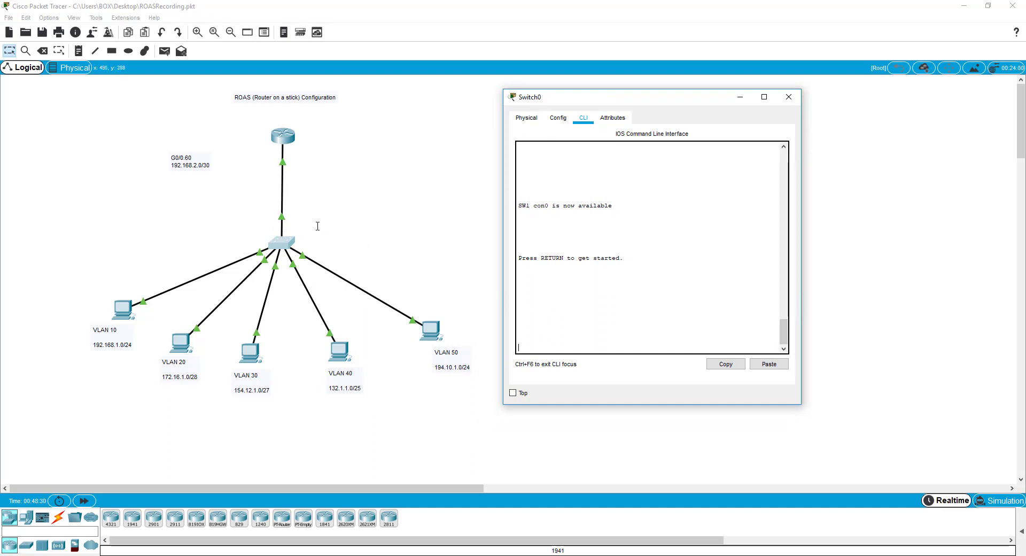
left_click_drag(665, 96, 680, 91)
key("Return")
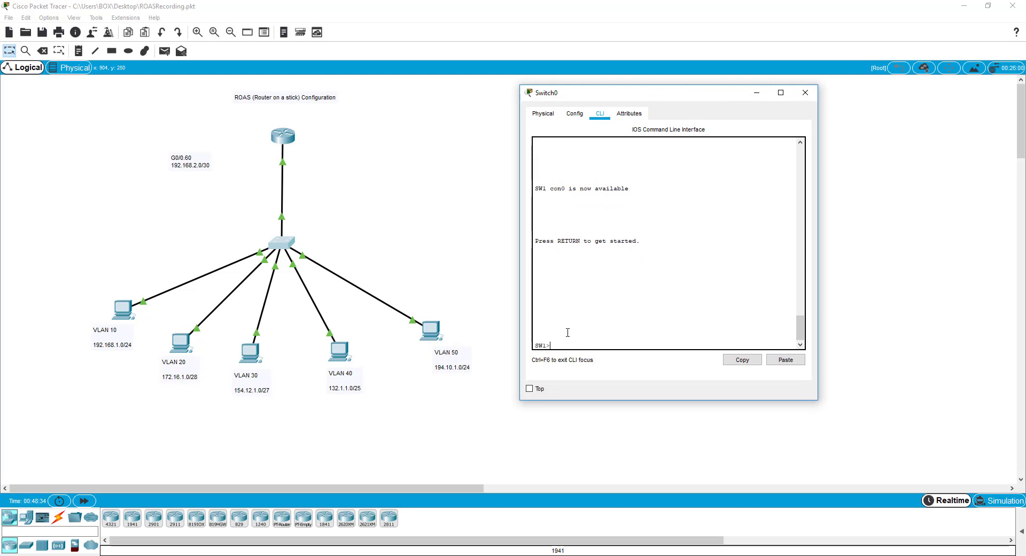
type("en")
key("Return")
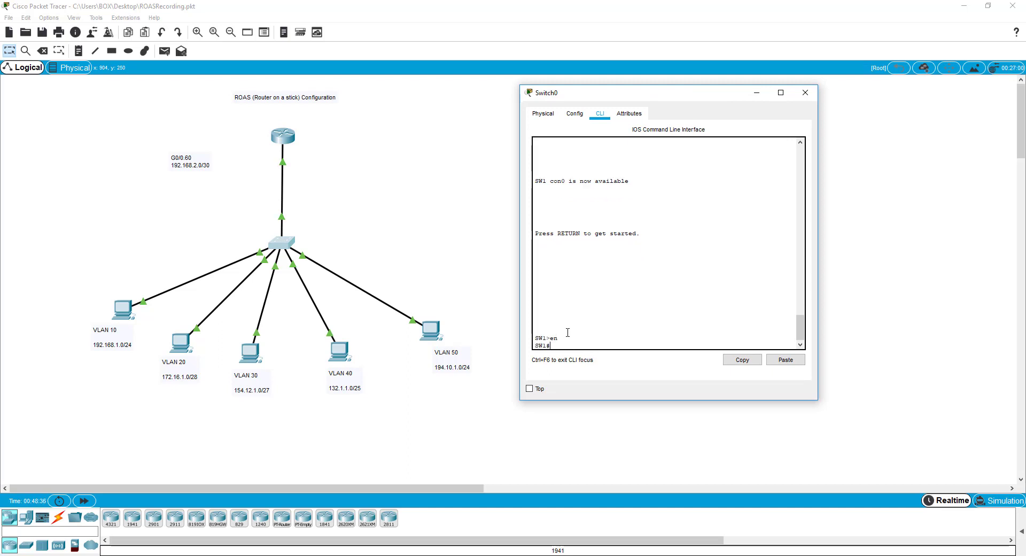
type("conf t")
key("Return")
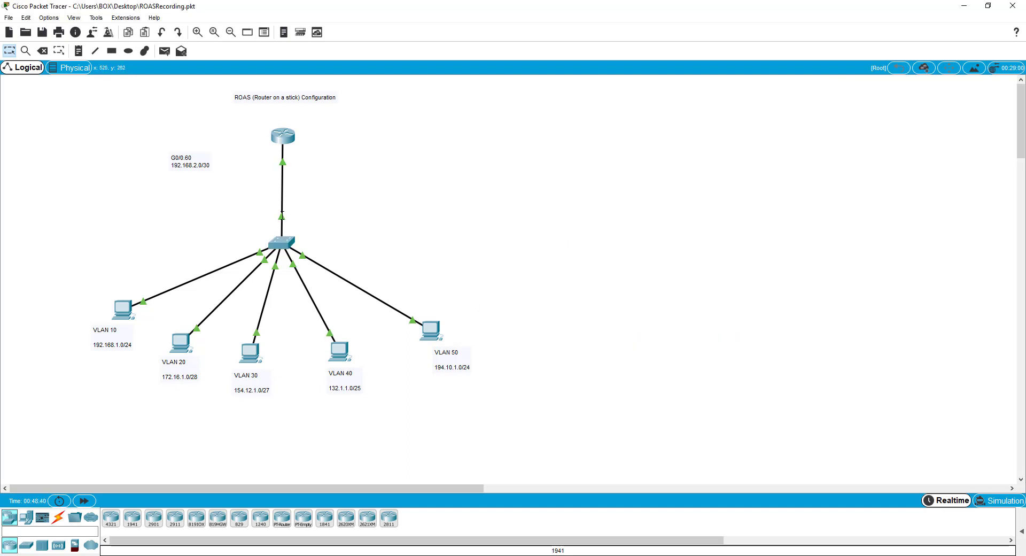
mouse_move(283, 212)
left_click(280, 246)
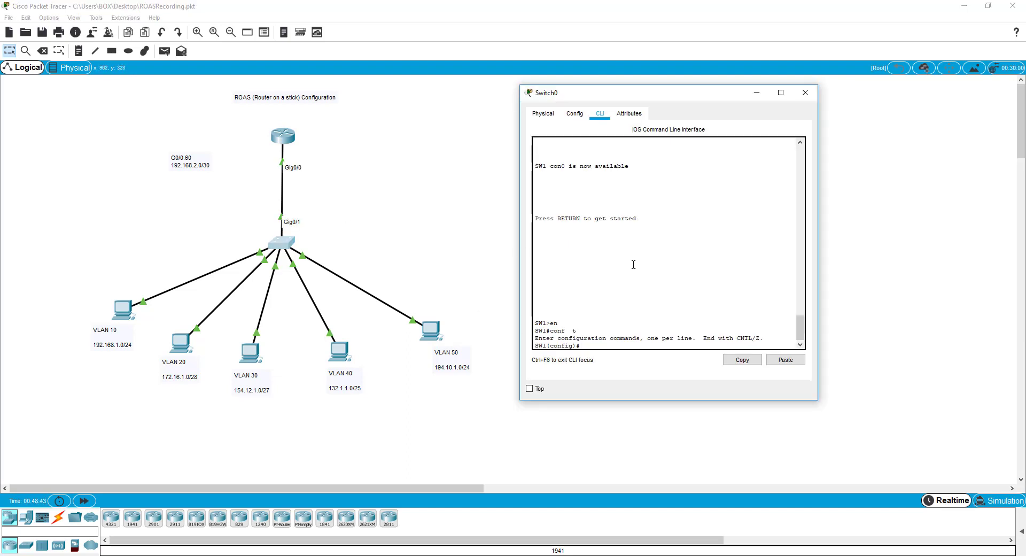
type("int g0/1")
key("Return")
type("switchp")
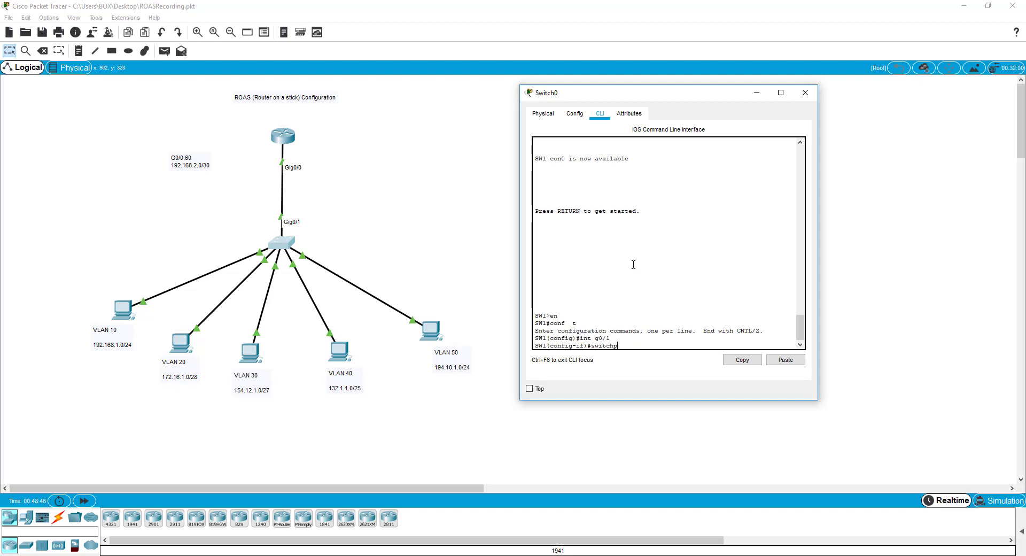
type("ort trunk native vlan")
key("BackSpace")
key("BackSpace")
key("BackSpace")
key("BackSpace")
key("BackSpace")
key("BackSpace")
key("BackSpace")
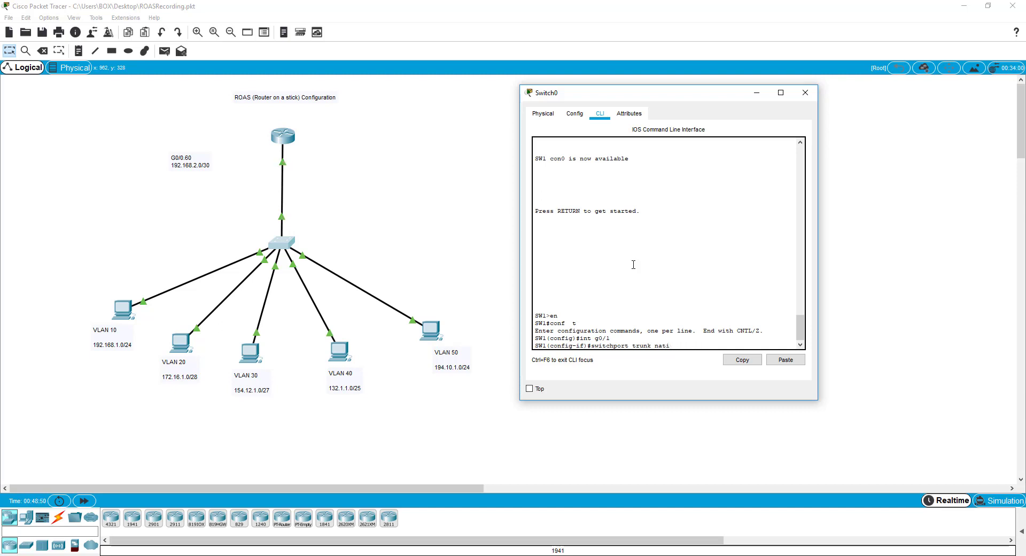
key("BackSpace")
key("BackSpace")
key("BackSpace")
key("BackSpace")
key("BackSpace")
key("BackSpace")
key("BackSpace")
key("BackSpace")
key("BackSpace")
key("BackSpace")
key("BackSpace")
key("BackSpace")
key("BackSpace")
key("BackSpace")
key("BackSpace")
key("BackSpace")
key("BackSpace")
key("BackSpace")
key("BackSpace")
key("BackSpace")
Step: Create VLAN 60 on the switch
type("vlan 60")
key("Return")
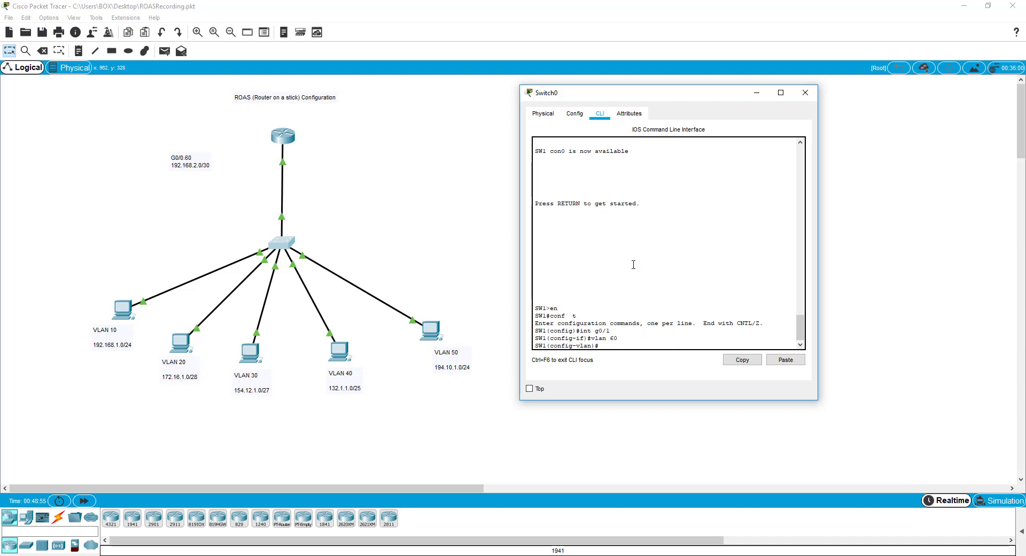
Step: Leave VLAN configuration and set VLAN 60 as the native VLAN on the switch's trunk interface g0/1
type("switchpor")
key("BackSpace")
key("BackSpace")
key("BackSpace")
key("BackSpace")
key("BackSpace")
key("BackSpace")
key("BackSpace")
key("BackSpace")
key("BackSpace")
type("exit")
key("Return")
type("int g0")
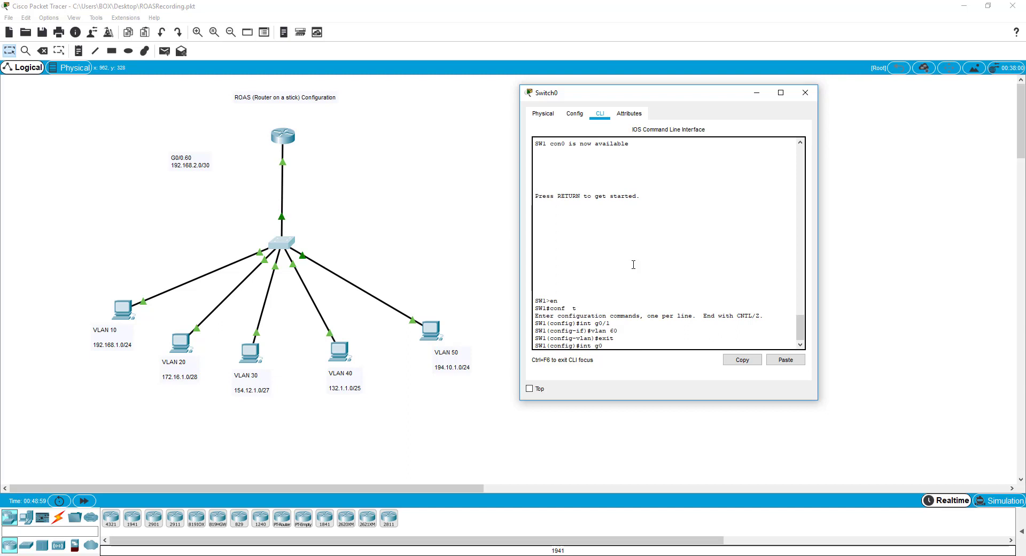
left_click(414, 191)
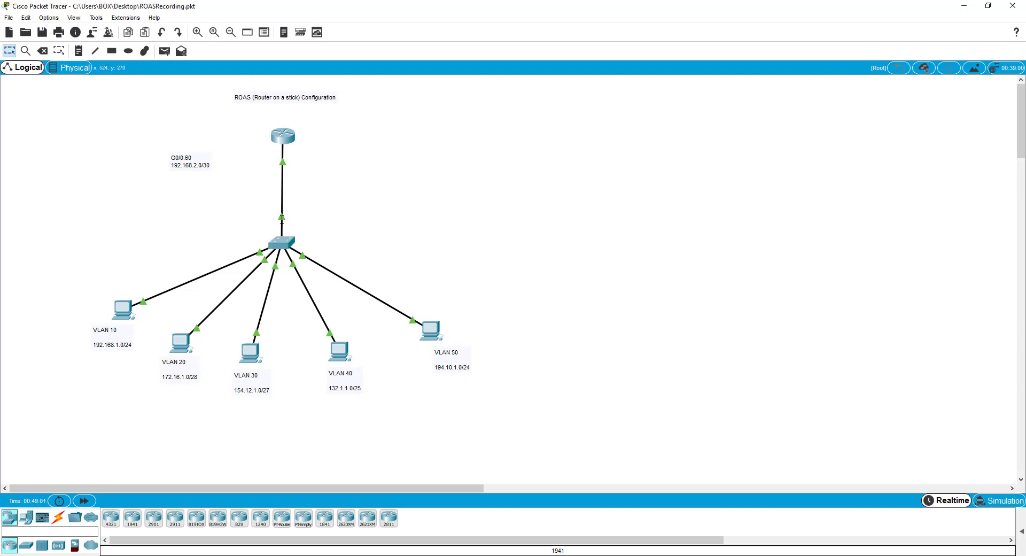
mouse_move(283, 222)
left_click(281, 243)
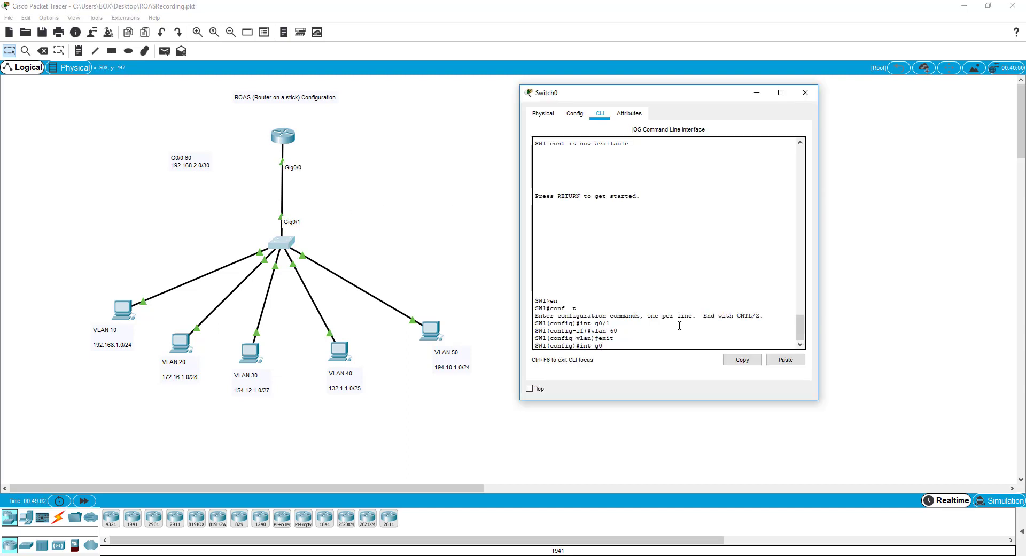
type("/1")
key("Return")
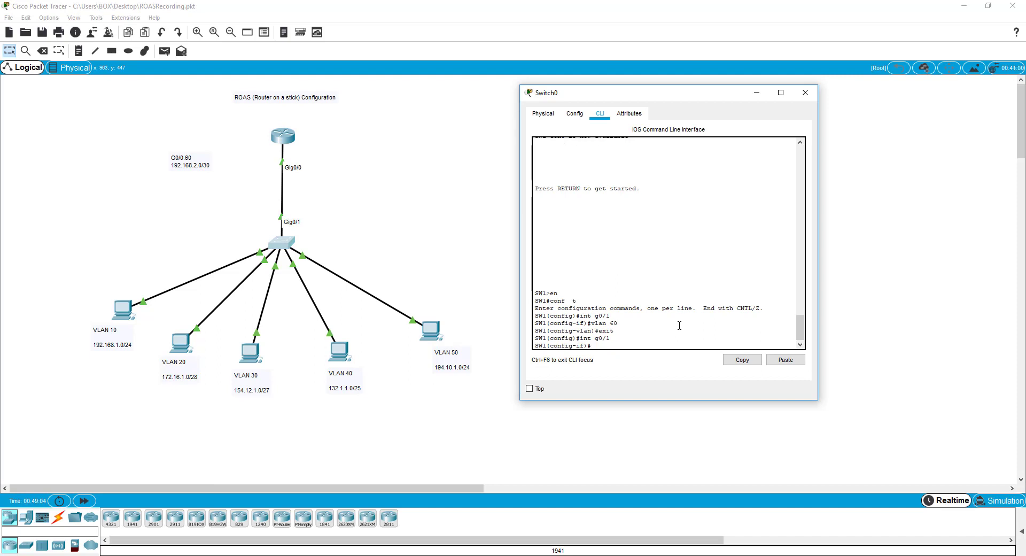
type("switchport trunk native vlan 60")
key("Return")
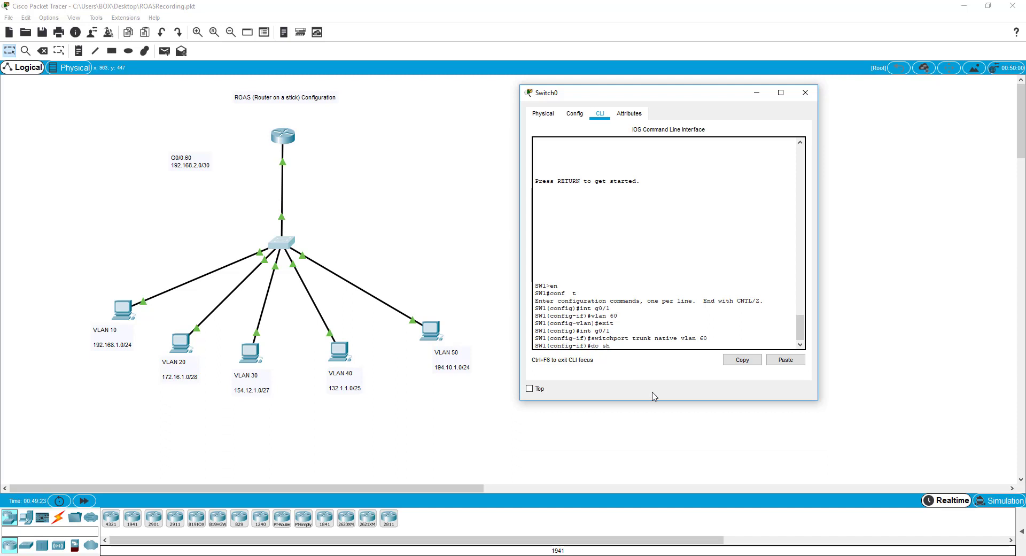
Step: Display the switch's trunk information with show interface trunk and check the native VLAN of Gig0/1
type("lan")
key("BackSpace")
key("BackSpace")
key("BackSpace")
key("BackSpace")
key("BackSpace")
key("BackSpace")
key("BackSpace")
key("BackSpace")
key("BackSpace")
key("BackSpace")
key("BackSpace")
key("BackSpace")
key("BackSpace")
key("BackSpace")
type("show interface trunk")
key("Return")
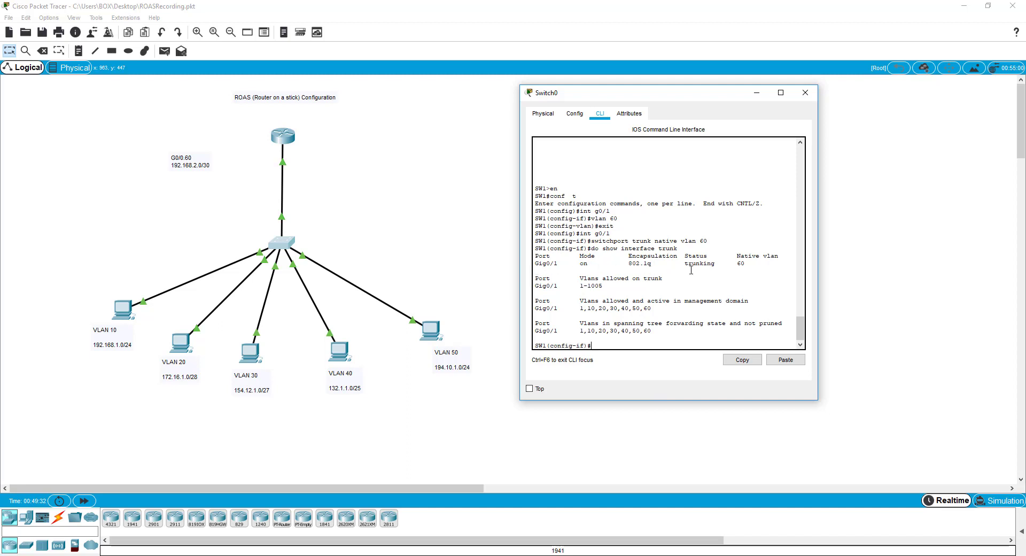
double_click(741, 263)
left_click(744, 266)
Step: Display the switch's VLAN list with show vlan brief and check the VLAN 60 entry
left_click(593, 342)
type("do show vlan br")
key("Tab")
key("Return")
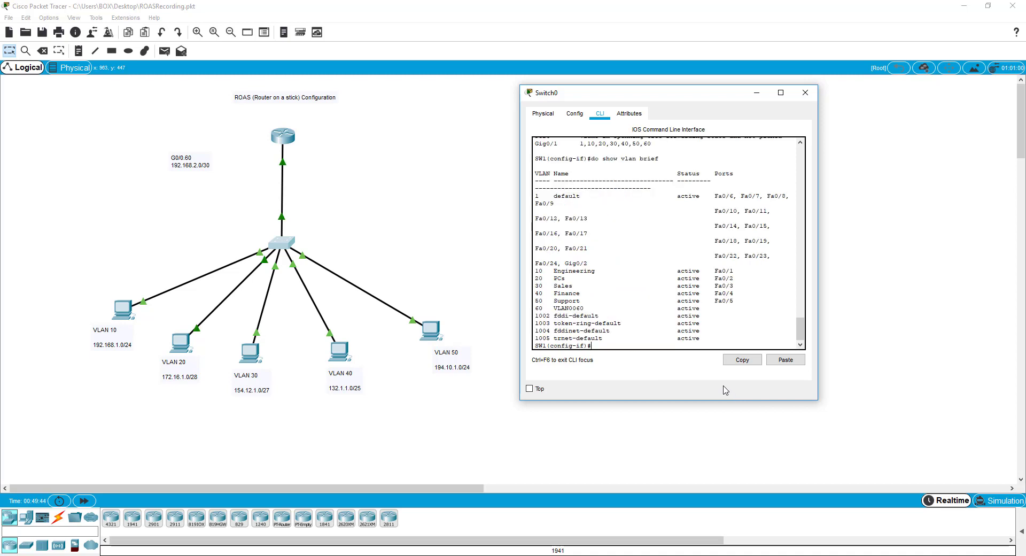
left_click_drag(535, 309, 704, 310)
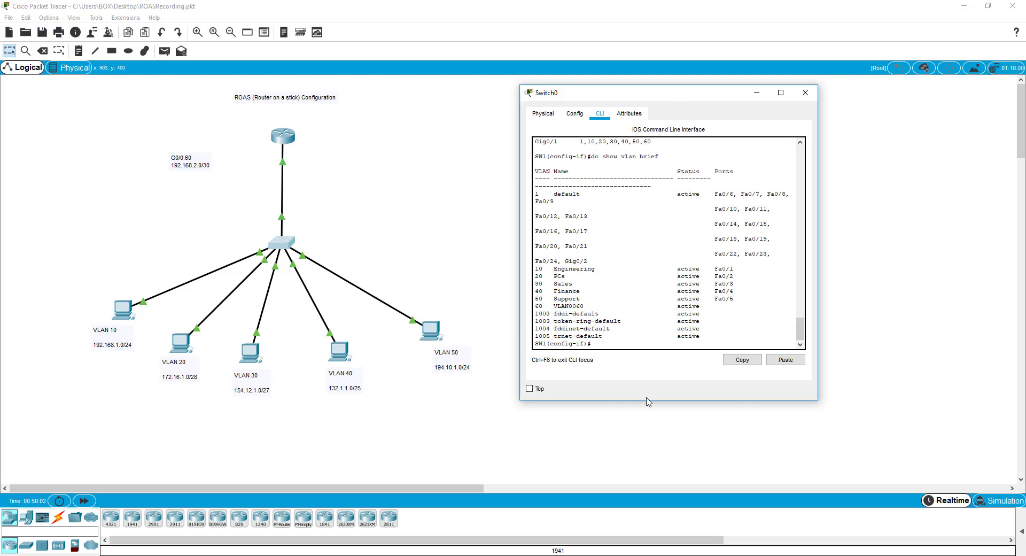
Step: Return to privileged mode, save the switch configuration with wr, and close the switch window
type("end")
key("Return")
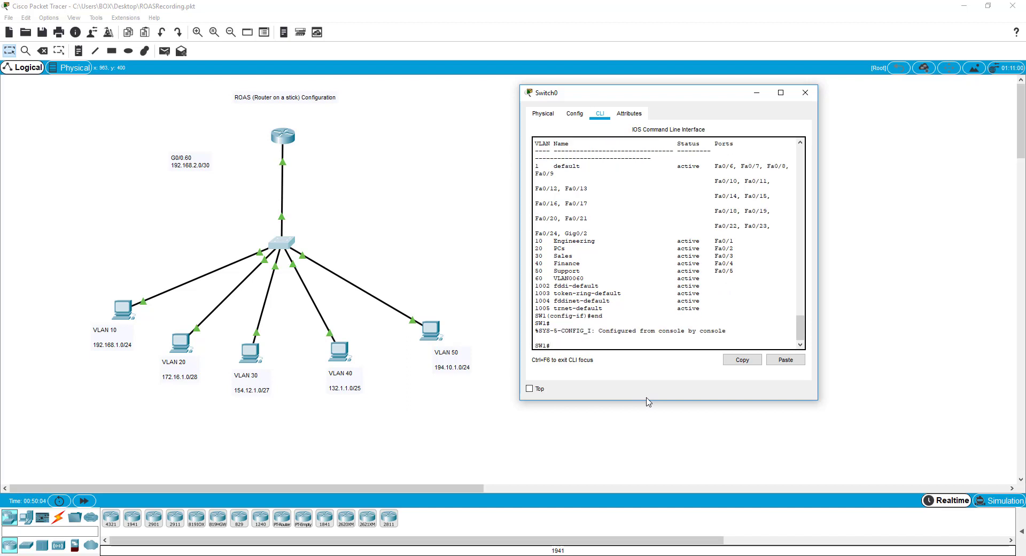
type("wr")
key("Return")
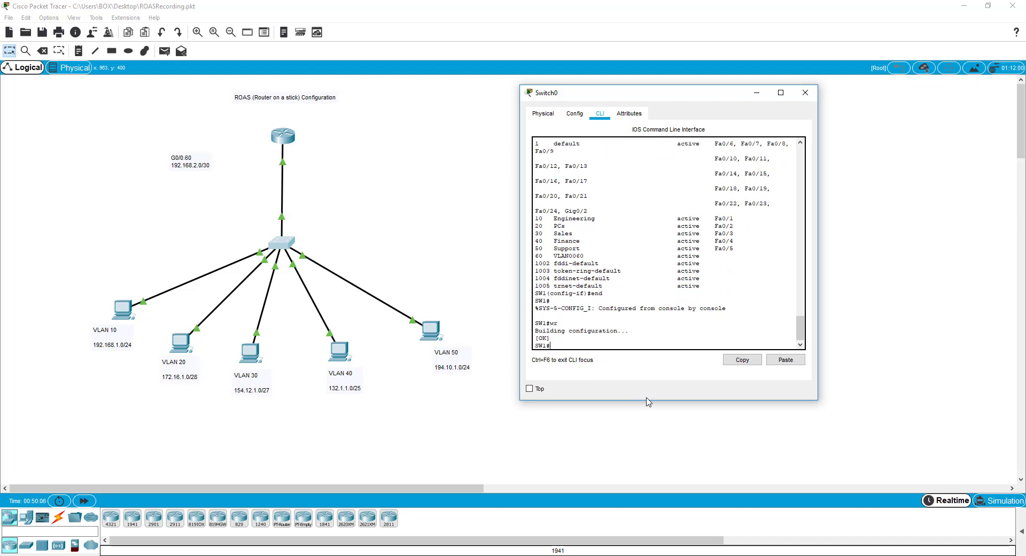
left_click(805, 93)
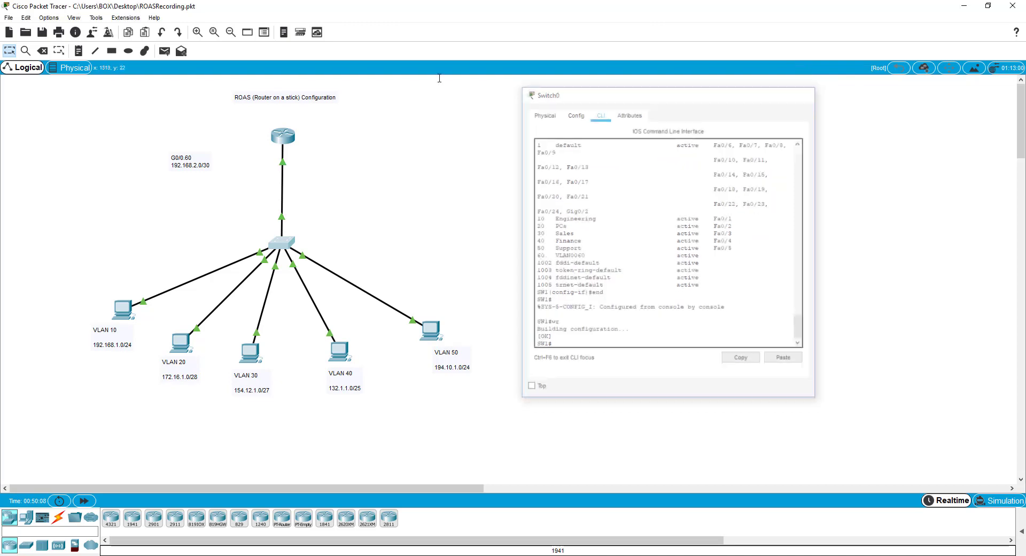
Step: Open the router's command line and display its complete VLAN table with show vlan
left_click(283, 135)
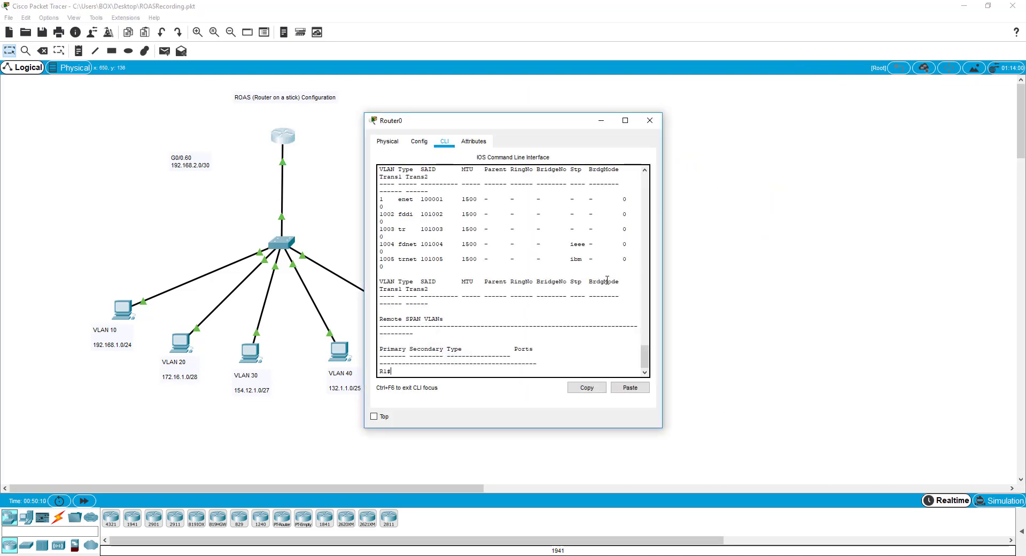
type("show vlan")
key("Return")
key("space")
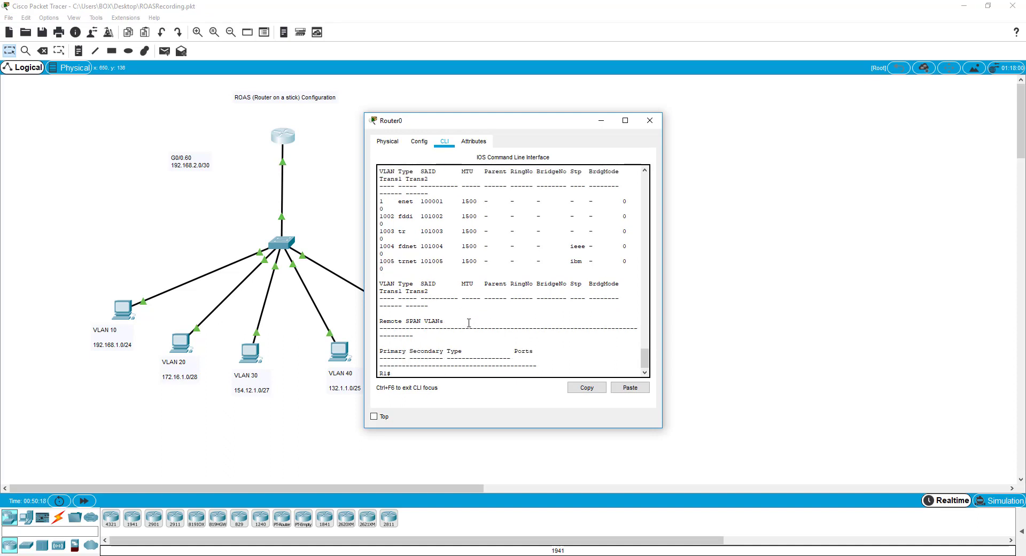
Step: Save the router configuration with wr and close the router window
type("wr")
key("Return")
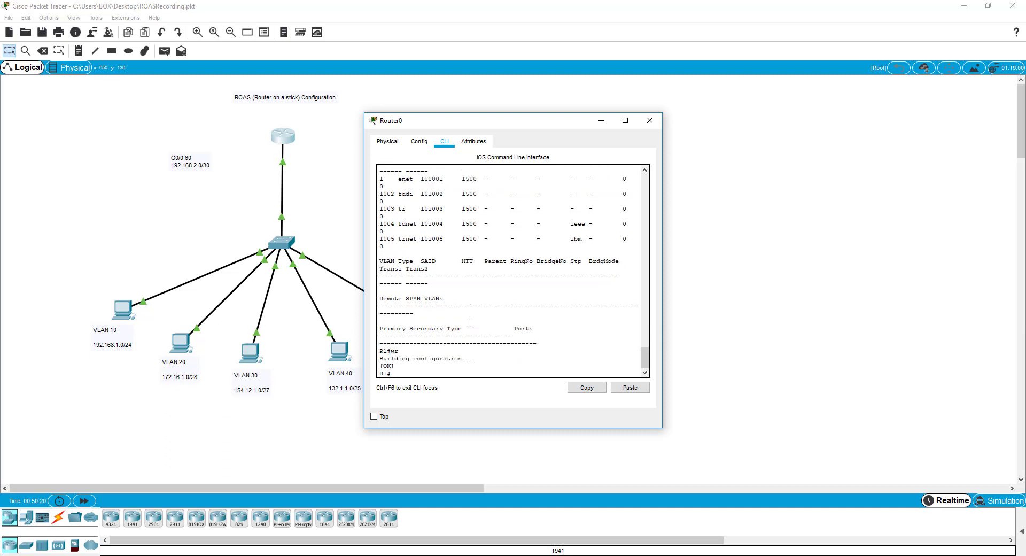
left_click(656, 125)
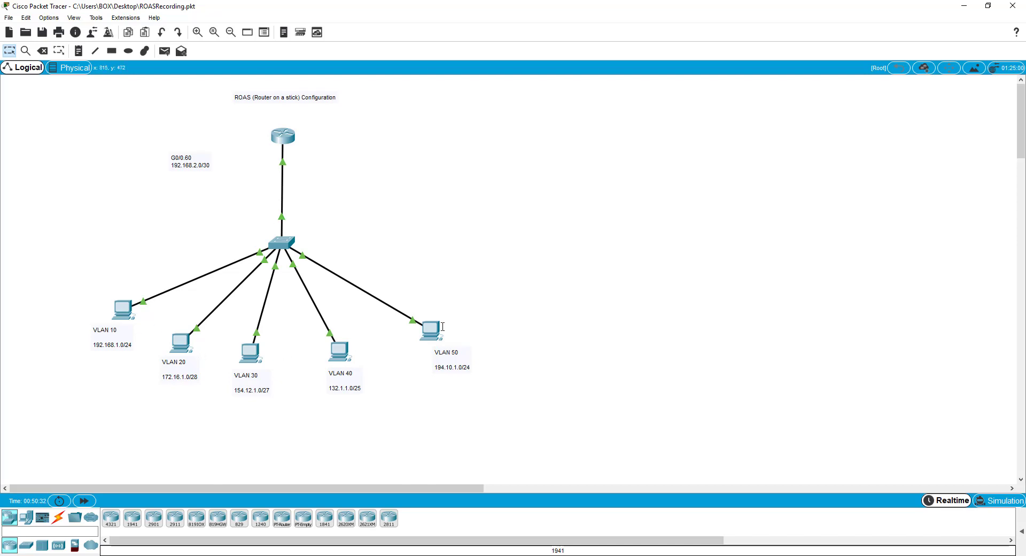
Step: Open the VLAN 10 PC's IP configuration beside the topology, review its addressing fields, and close the window
left_click(123, 310)
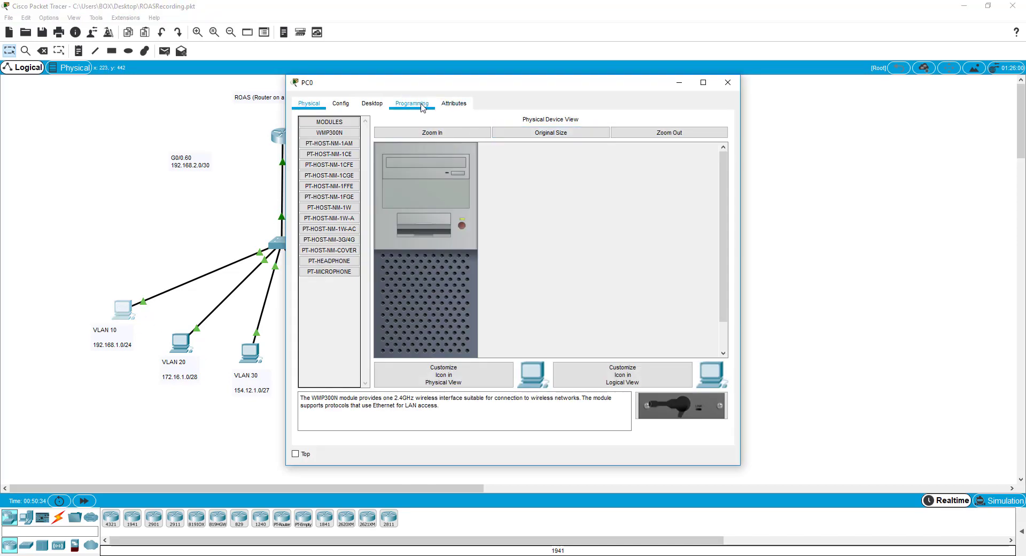
left_click(380, 104)
left_click(350, 157)
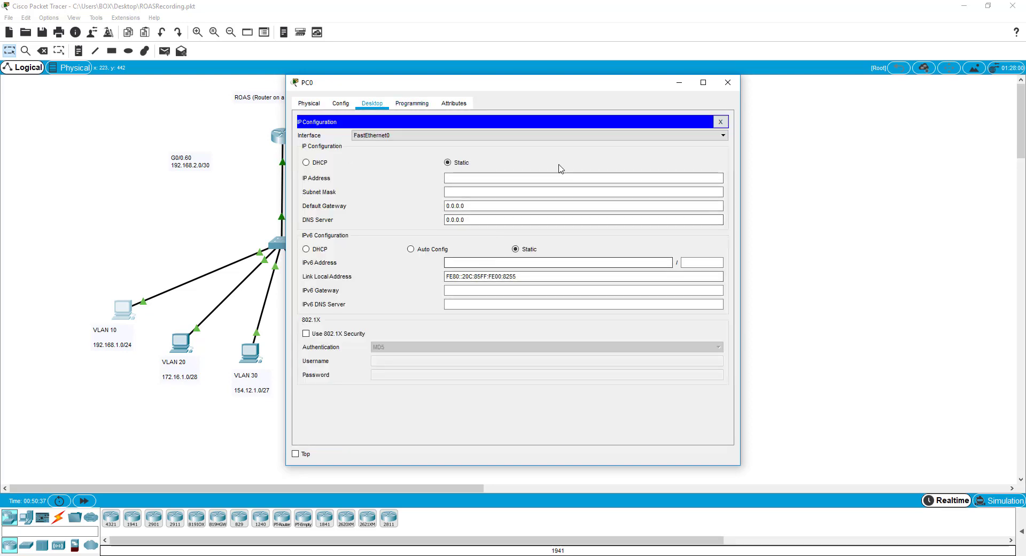
left_click_drag(599, 90, 794, 86)
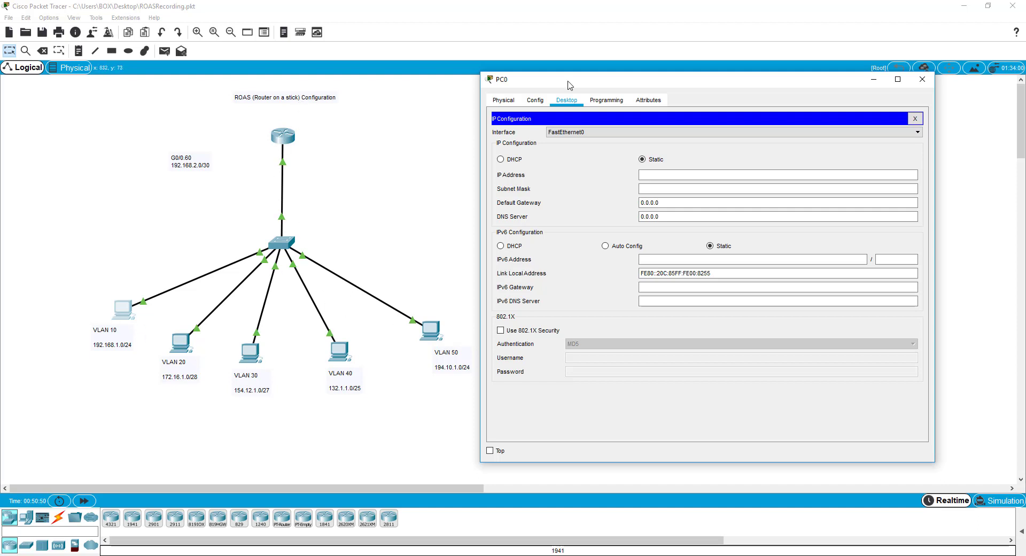
left_click_drag(685, 80, 719, 82)
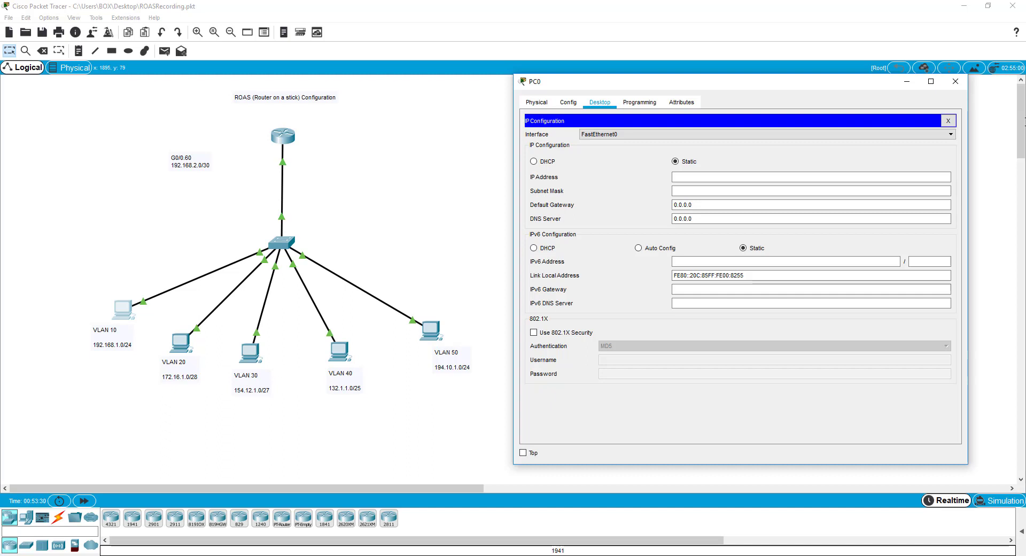
left_click_drag(745, 88, 727, 92)
left_click(940, 85)
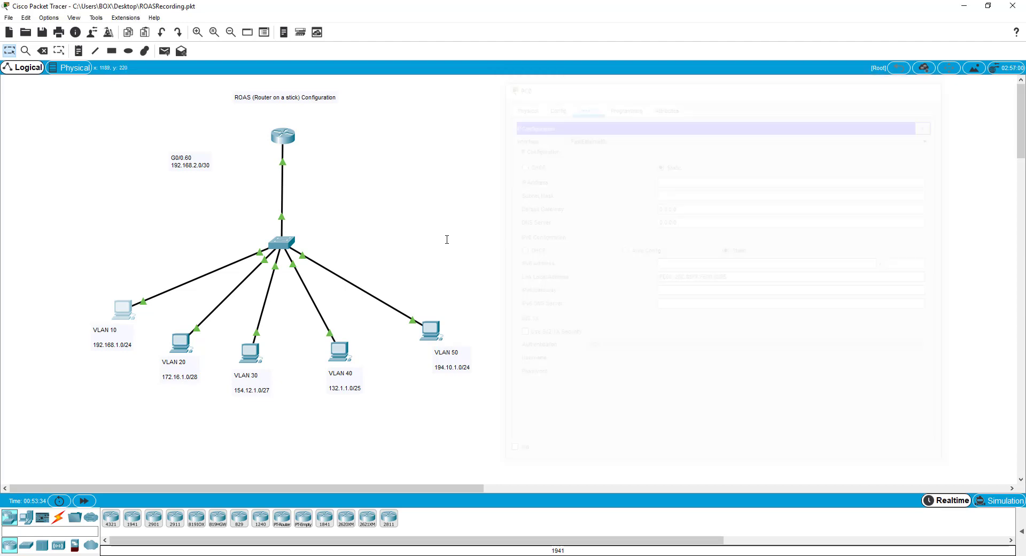
Step: Open the router's command line beside the topology and enter global configuration mode
left_click(296, 136)
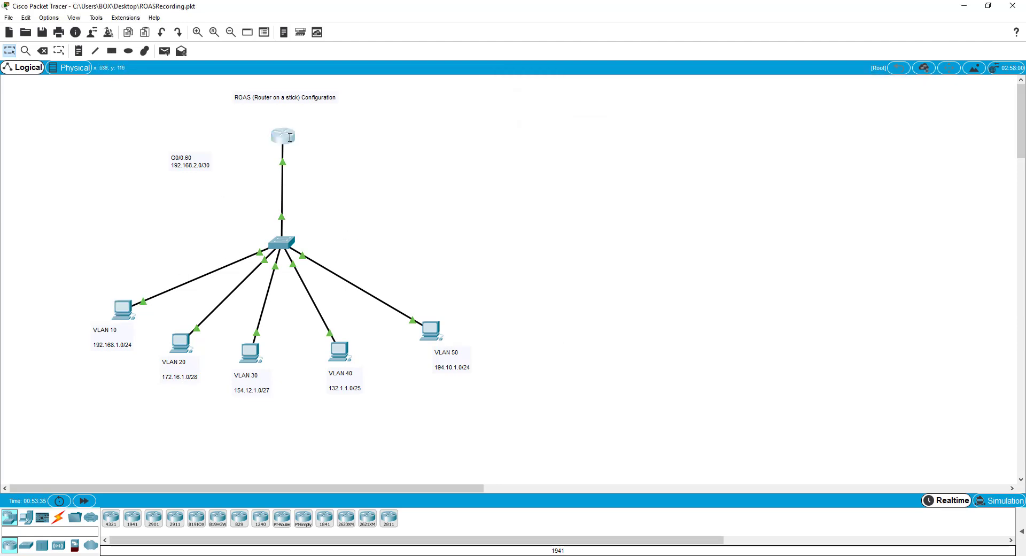
left_click_drag(500, 123, 650, 111)
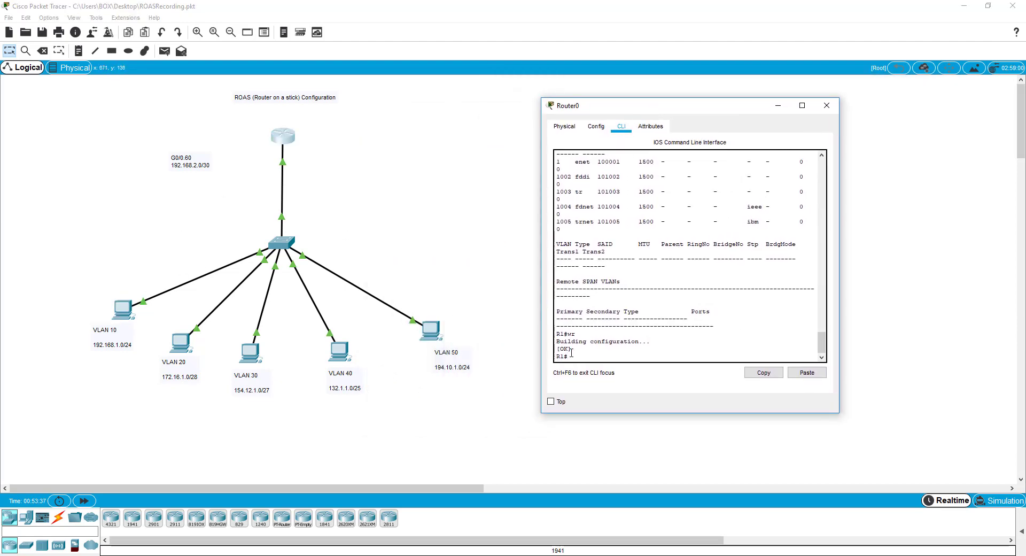
type("conf t")
key("Return")
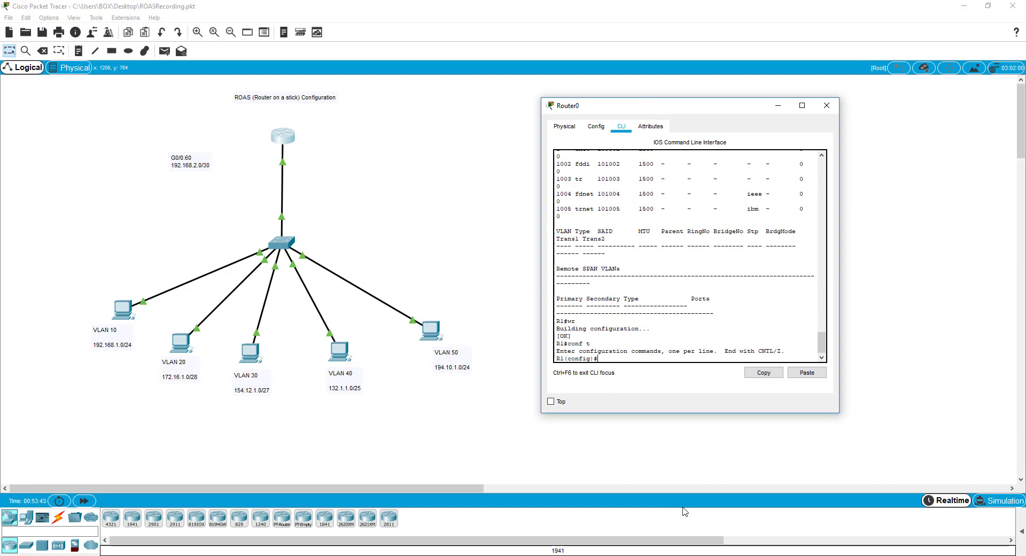
Step: Create the DHCP pool VLAN10 on the router with network 192.168.1.0 255.255.255.0 and default router 192.168.1.1
type("ip dhcp pool VLAn")
key("Return")
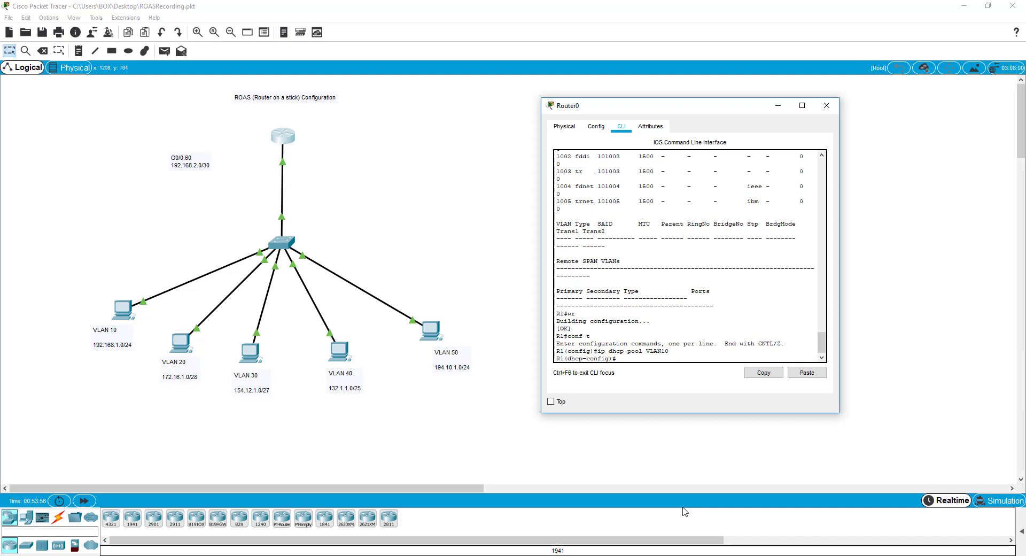
type("network 192.168.1.0 255.255.255.0")
key("Return")
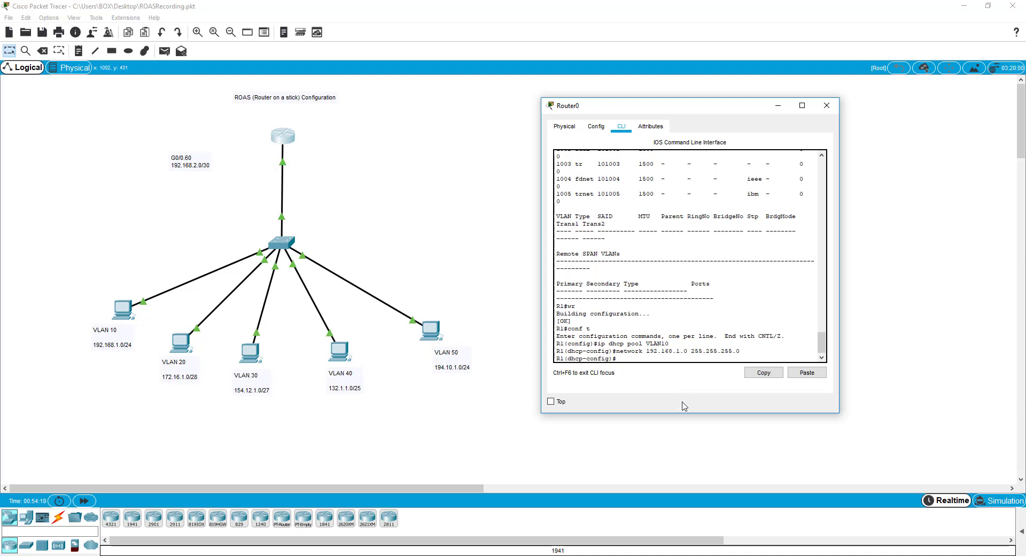
type("efault-router 192.168.1.1")
key("Return")
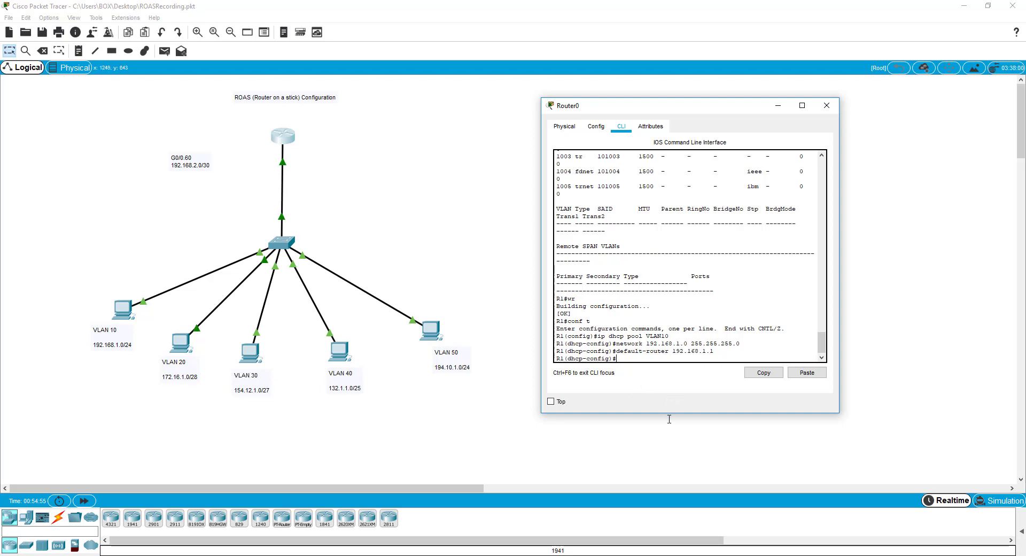
Step: List the available DHCP pool commands and return to global configuration mode
type("?")
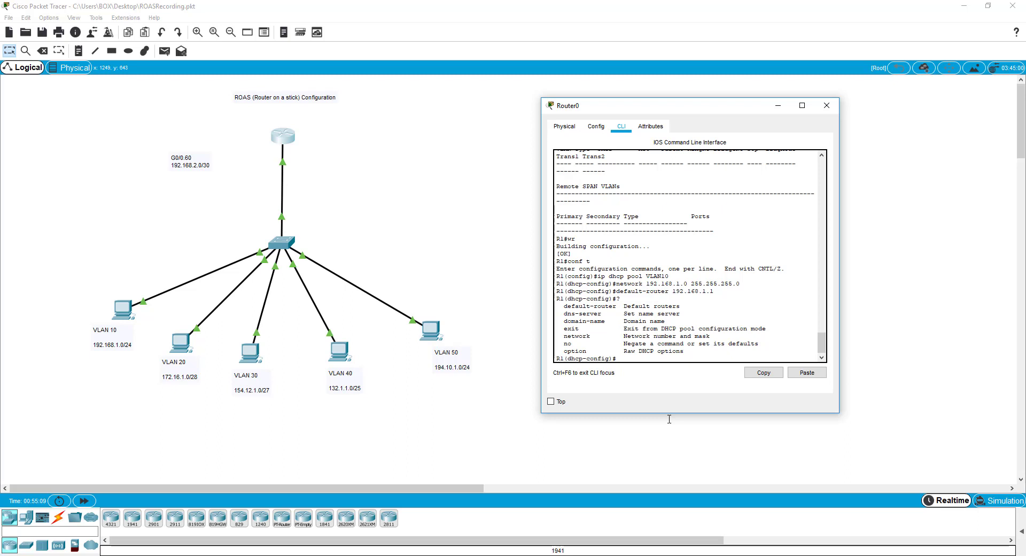
type("xit")
key("Return")
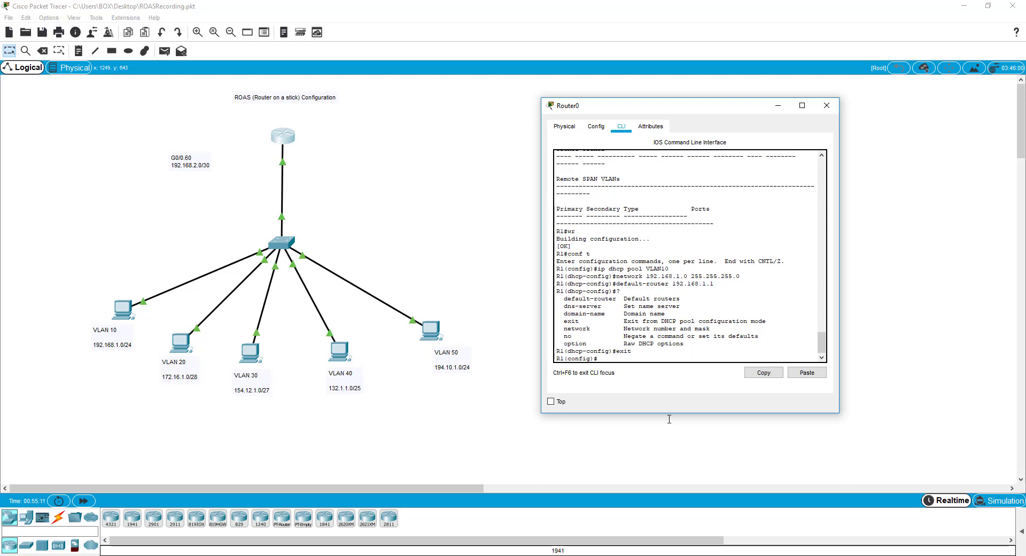
Step: Exclude the address 192.168.1.1 from DHCP assignment on the router
type("ip d")
type("hcp excluded-address")
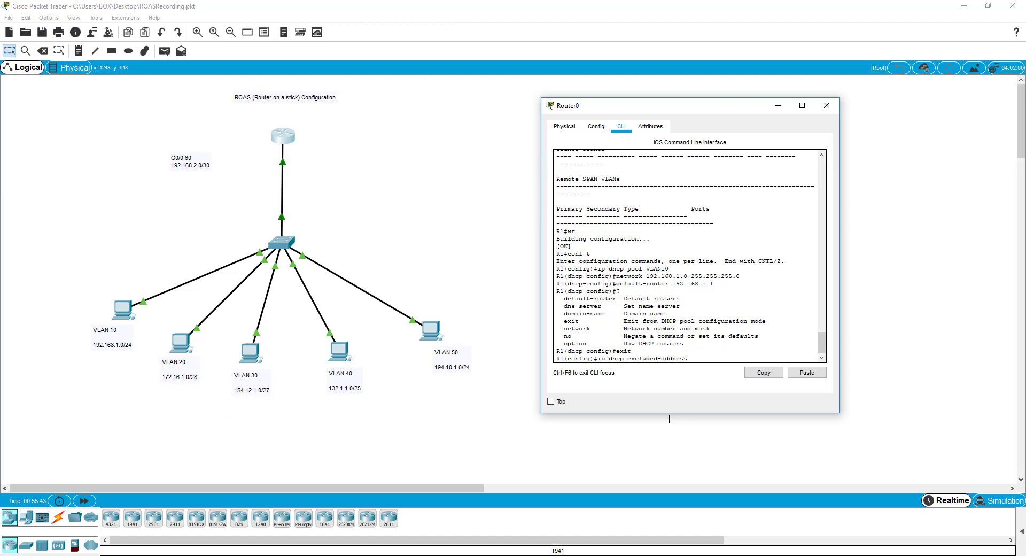
type(" 192.168.1.1")
key("Return")
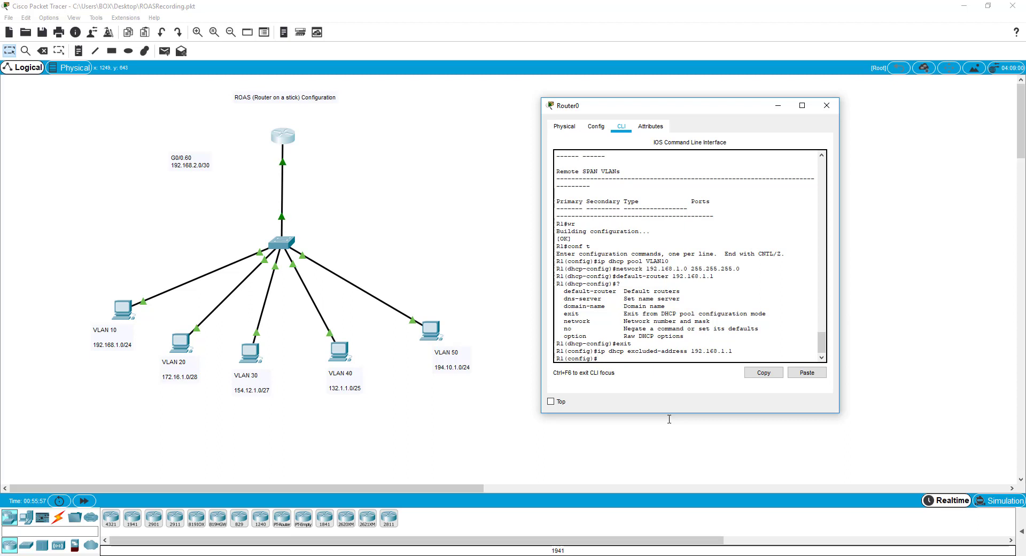
type("cp excluded")
type("-addres")
type("s 172.")
key("BackSpace")
key("BackSpace")
key("BackSpace")
key("BackSpace")
key("BackSpace")
key("BackSpace")
key("BackSpace")
key("BackSpace")
key("BackSpace")
key("BackSpace")
key("BackSpace")
key("BackSpace")
key("BackSpace")
key("BackSpace")
key("BackSpace")
key("BackSpace")
key("BackSpace")
key("BackSpace")
key("BackSpace")
key("BackSpace")
key("BackSpace")
key("BackSpace")
key("BackSpace")
key("BackSpace")
key("BackSpace")
key("BackSpace")
key("BackSpace")
Step: Exclude the address range 192.168.1.1 to 192.168.1.2 from DHCP assignment on the router
type("p dhcp excluded-address 192.168.1.1 192.16")
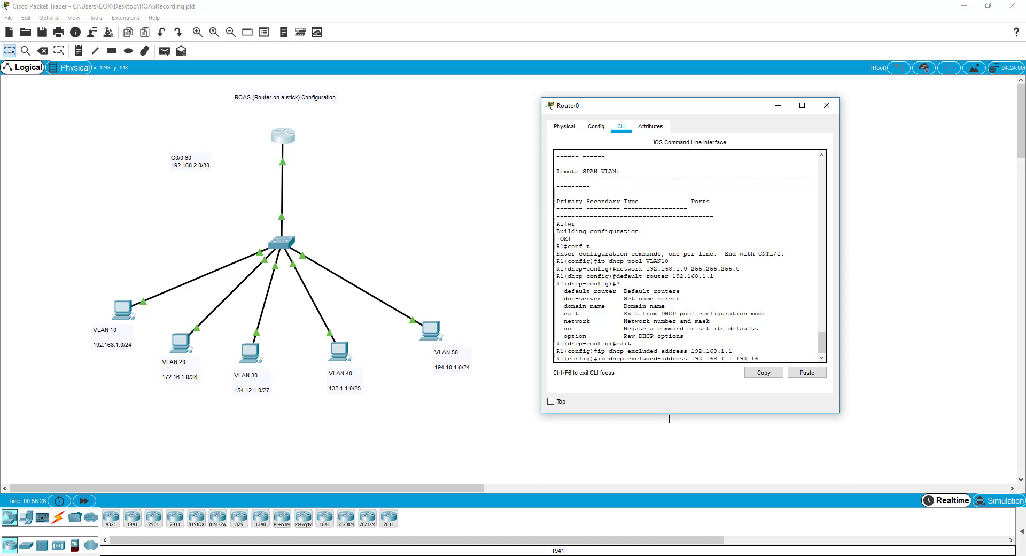
type("8.1.2")
key("Return")
Step: Exclude the VLAN 20 address range 172.16.1.1 to 172.16.1.2 from DHCP assignment, reusing the previous command
key("Up")
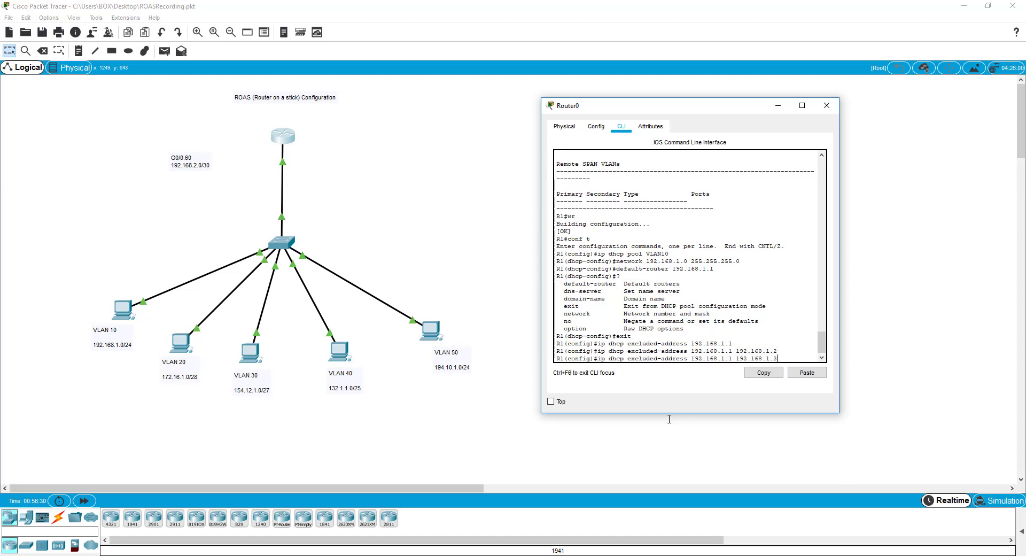
key("BackSpace")
key("BackSpace")
key("BackSpace")
key("BackSpace")
key("BackSpace")
key("BackSpace")
key("BackSpace")
key("BackSpace")
key("BackSpace")
key("BackSpace")
key("BackSpace")
key("BackSpace")
key("BackSpace")
key("BackSpace")
key("BackSpace")
key("BackSpace")
key("BackSpace")
key("BackSpace")
key("BackSpace")
key("BackSpace")
type("172.16.1.1 172.16.1.2")
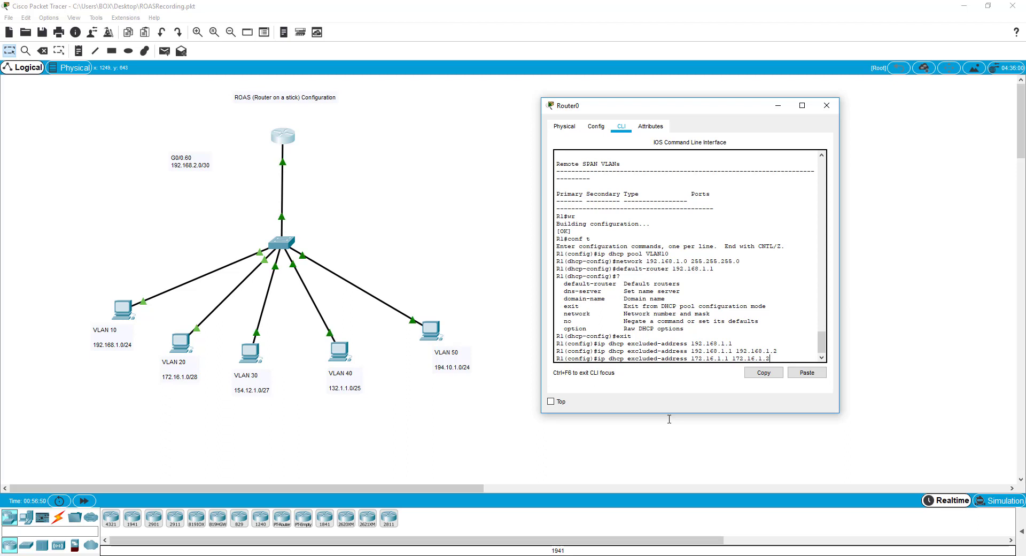
key("Return")
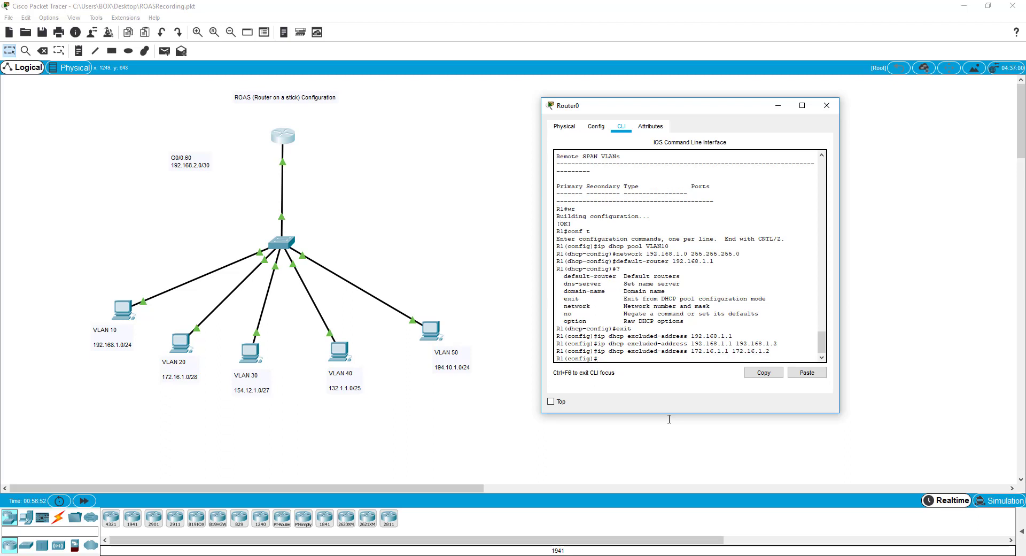
Step: Exclude the VLAN 30 address range 154.12.1.1 to 154.12.1.2 from DHCP assignment on the router, reusing the previous command
key("Up")
key("BackSpace")
key("BackSpace")
key("BackSpace")
key("BackSpace")
key("BackSpace")
key("BackSpace")
key("BackSpace")
key("BackSpace")
key("BackSpace")
key("BackSpace")
key("BackSpace")
key("BackSpace")
key("BackSpace")
key("BackSpace")
key("BackSpace")
key("BackSpace")
key("BackSpace")
key("BackSpace")
key("BackSpace")
type("54.12.1.1 154.12")
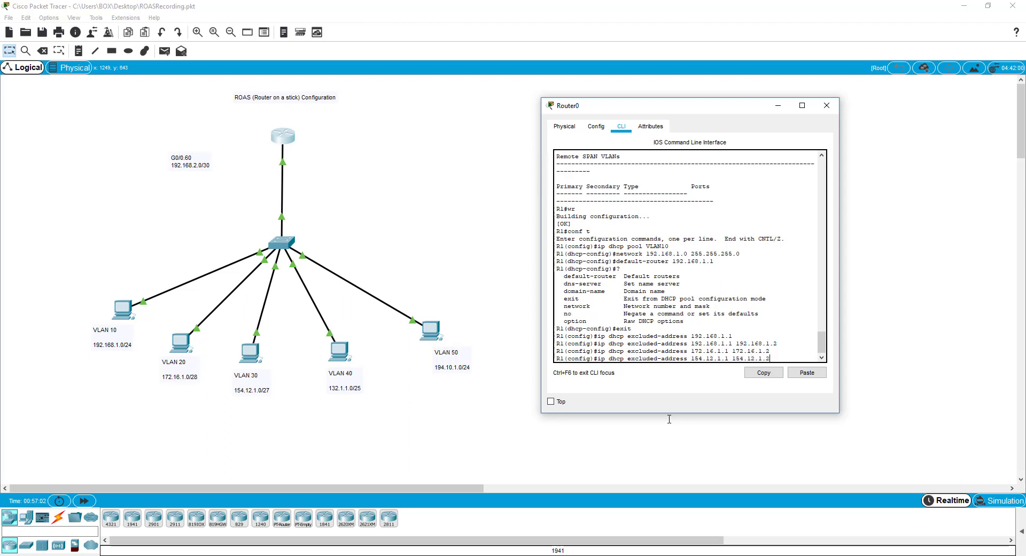
type(".1.2")
key("Return")
Step: Exclude the VLAN 40 address range 132.1.1.1 to 132.1.1.2 from DHCP assignment, reusing the previous command
key("Up")
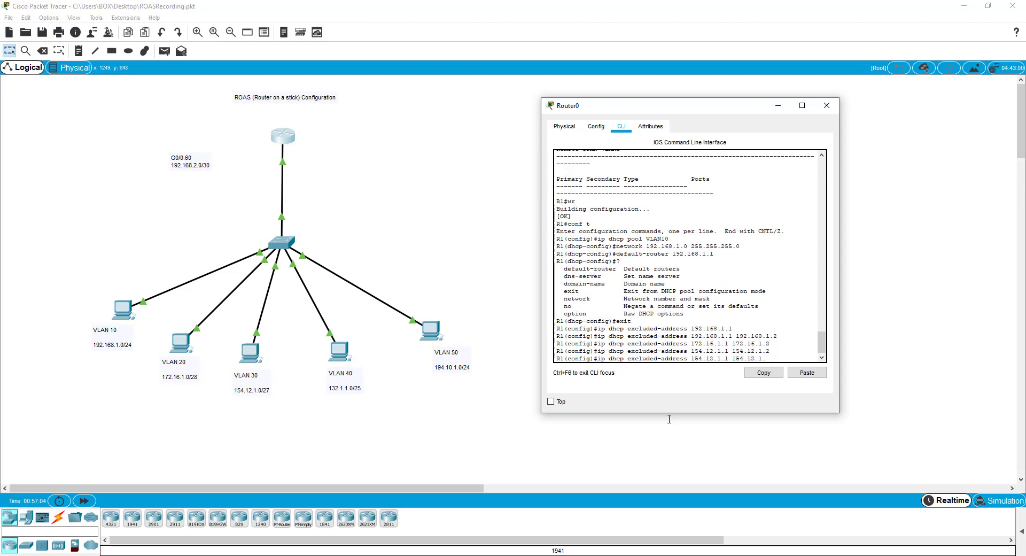
key("BackSpace")
key("BackSpace")
key("BackSpace")
key("BackSpace")
key("BackSpace")
key("BackSpace")
key("BackSpace")
key("BackSpace")
key("BackSpace")
key("BackSpace")
key("BackSpace")
key("BackSpace")
key("BackSpace")
key("BackSpace")
key("BackSpace")
key("BackSpace")
key("BackSpace")
key("BackSpace")
type("32.1.1.1 132.1.1.2")
key("Return")
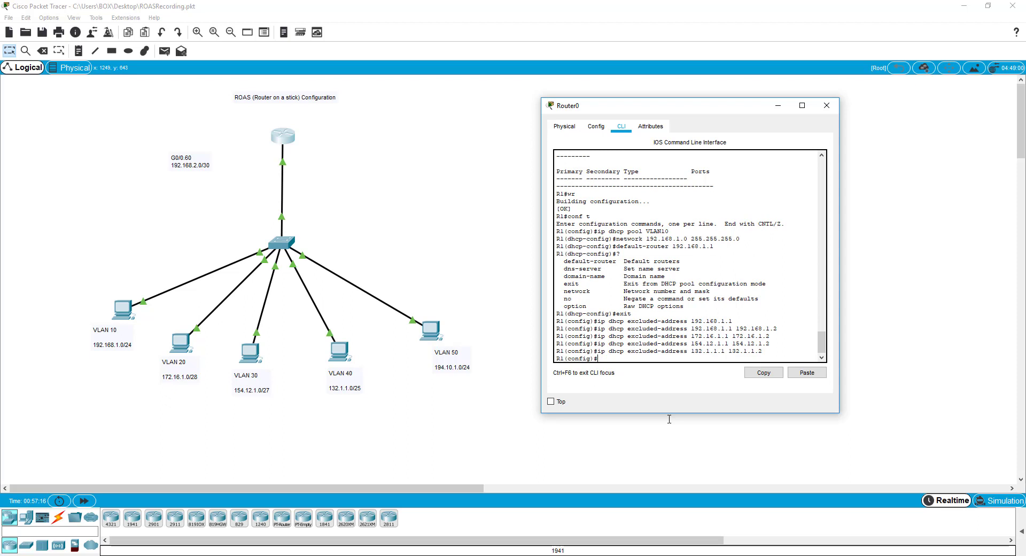
Step: Exclude the VLAN 50 address range 194.10.1.1 to 194.10.1.2 from DHCP assignment, reusing the previous command
key("Up")
key("BackSpace")
key("BackSpace")
key("BackSpace")
key("BackSpace")
key("BackSpace")
key("BackSpace")
key("BackSpace")
key("BackSpace")
key("BackSpace")
key("BackSpace")
key("BackSpace")
key("BackSpace")
key("BackSpace")
key("BackSpace")
key("BackSpace")
key("BackSpace")
type("94.10.1.1 194.1")
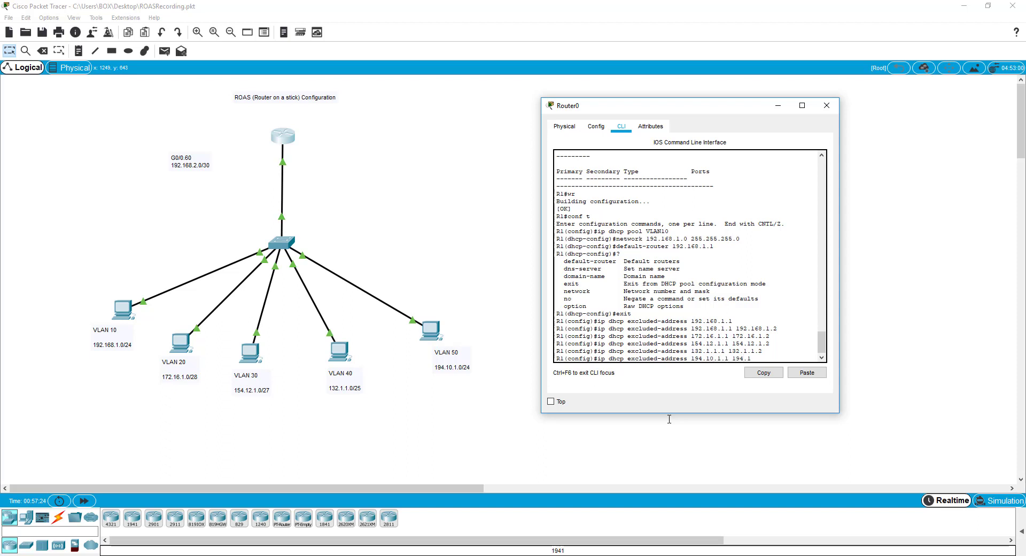
type("0.1.2")
key("Return")
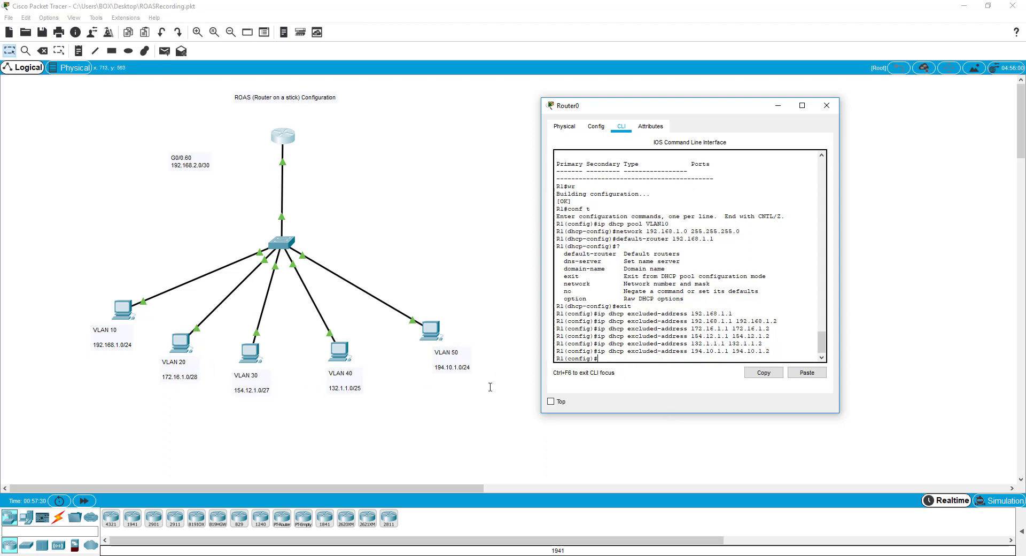
Step: Create the DHCP pool VLAN20 with network 172.16.1.0 255.255.255.240 and default router 172.16.1.1
type("ip dhcp pool VLAN20")
key("Return")
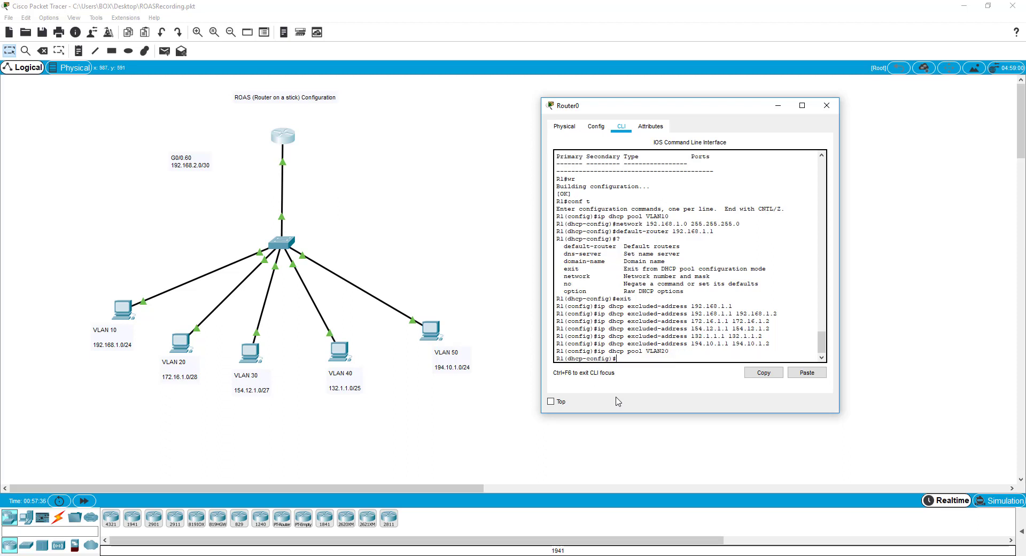
type("network 172.16.1.0 255.255.255.240")
key("Return")
type("de")
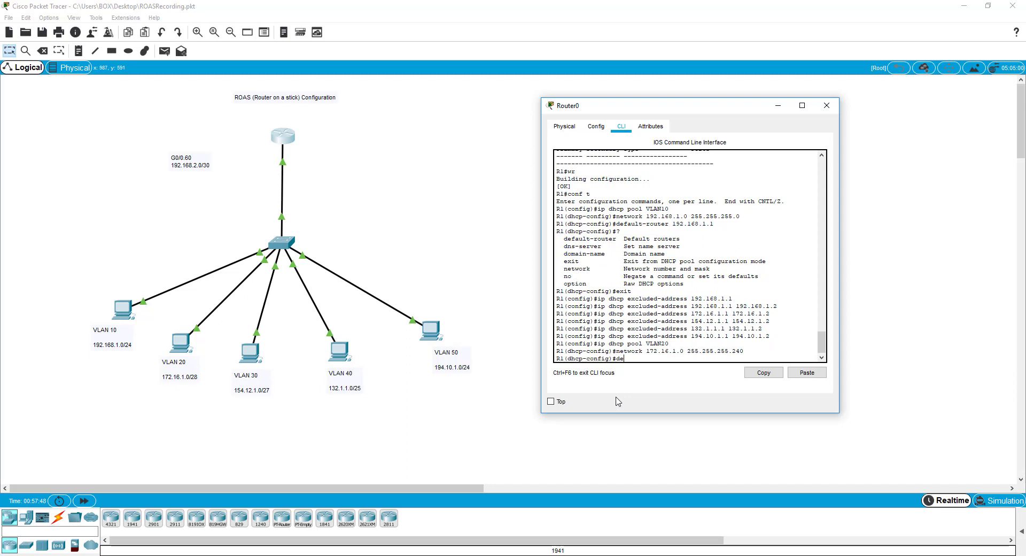
type("fault-router 172.16.1.1")
key("Return")
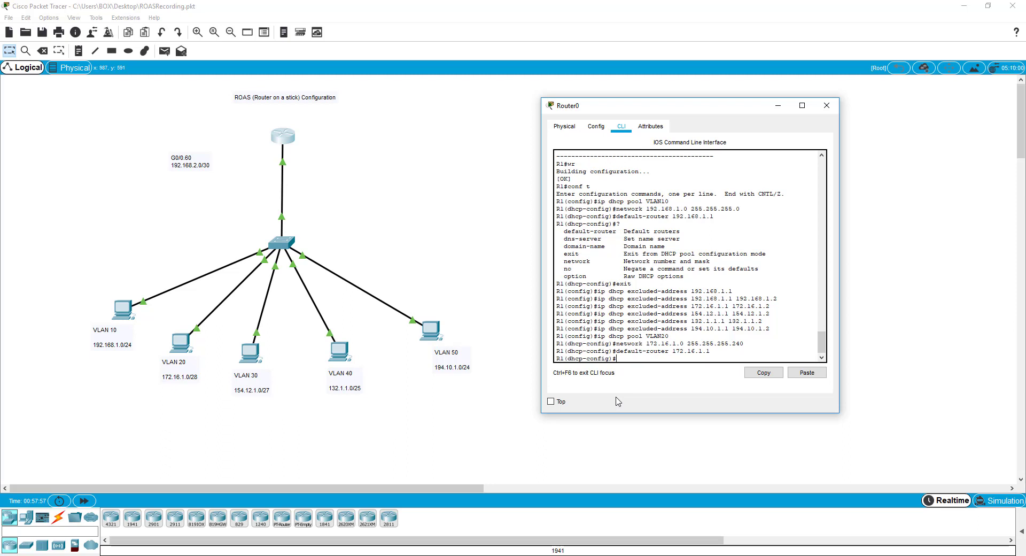
Step: Create the DHCP pool VLAN30 with network 154.12.1.0 255.255.255.224 and default router 154.12.1.1
type("ip dhcp pool VLAN4")
key("Return")
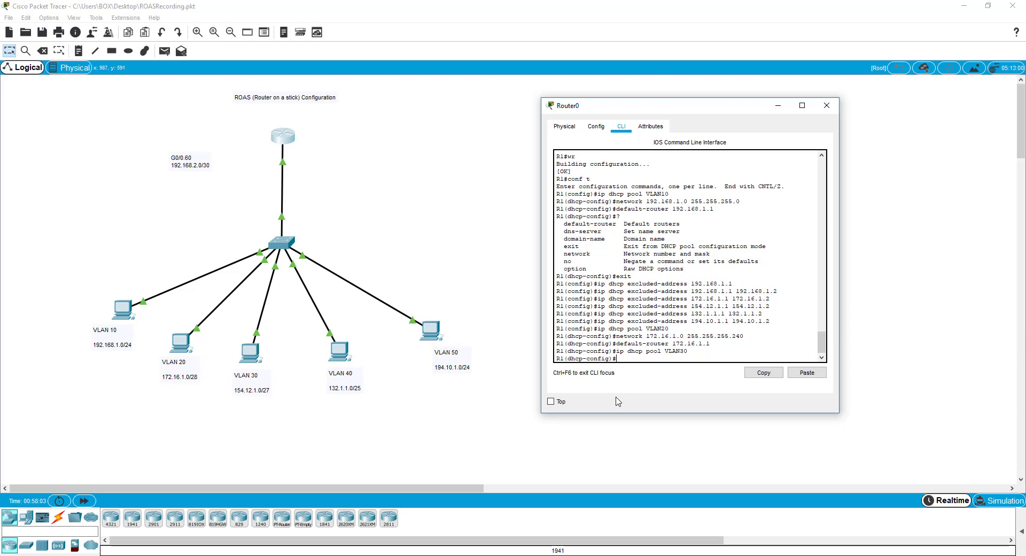
type("network 154.12.1.0 255.255.255.224")
key("Return")
type("defa")
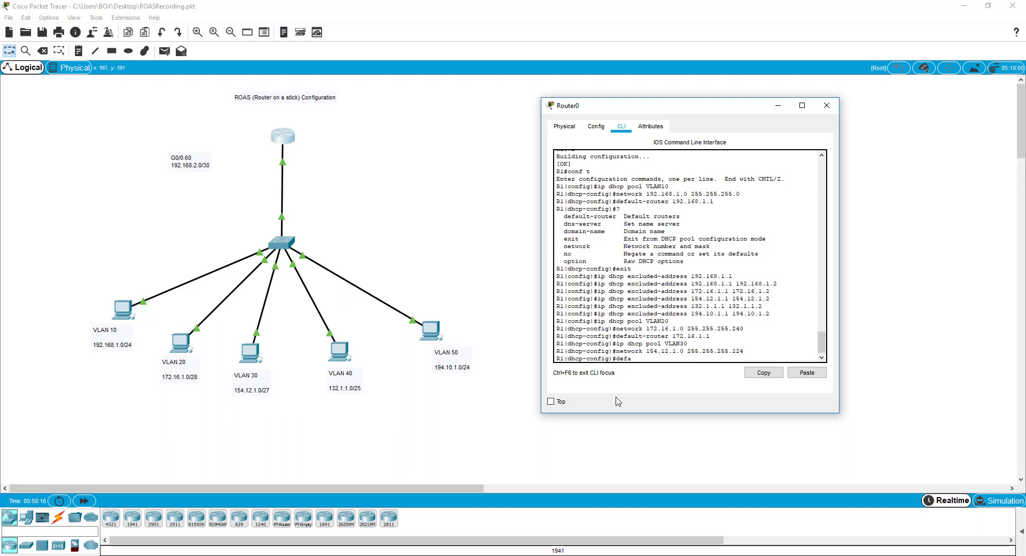
type("ult-router 154.12.1.1")
key("Return")
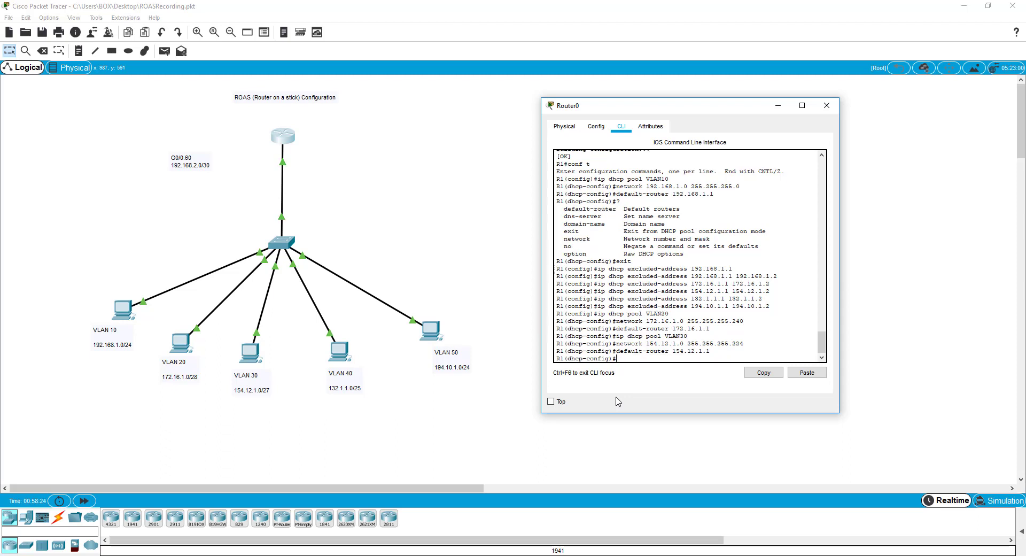
Step: Create the DHCP pool VLAN40 with network 132.1.1.0 255.255.255.128 and default router 132.1.1.1
type("ip dhcp pool VLAN40")
key("Return")
type("network 1")
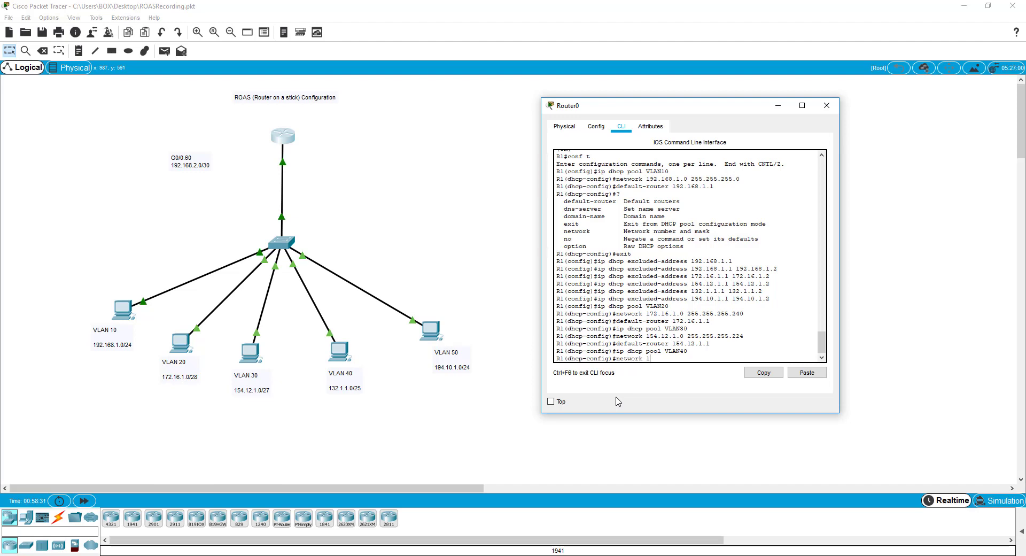
type("32.1.1.0")
type("255.255.255.128")
key("Return")
type("default-router 1")
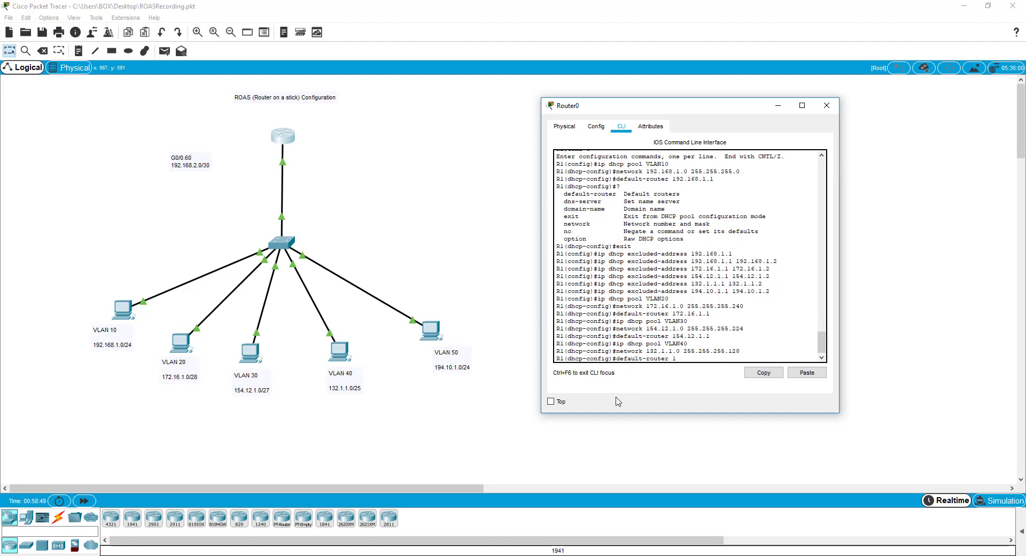
type("32.1.1.1")
key("Return")
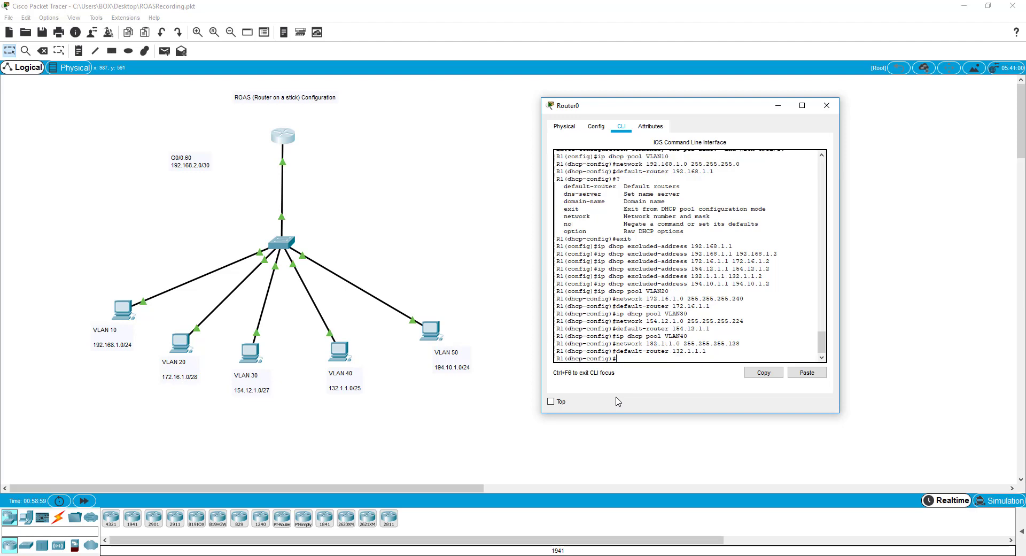
Step: Create the DHCP pool VLAN50 with network 194.10.1.0 255.255.255.0 and default router 194.10.1.1
type("ip dhcp pool VLAN50")
key("Return")
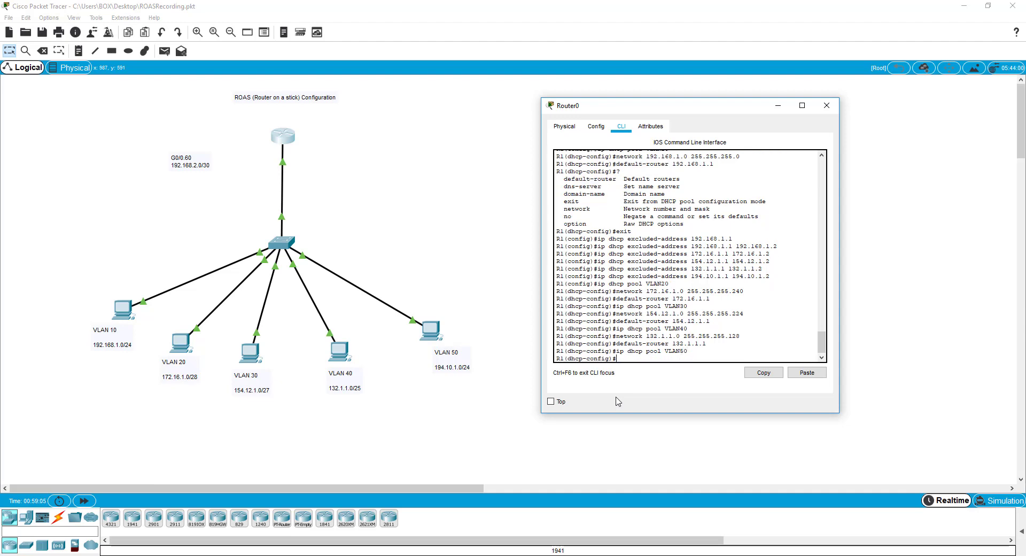
type("network 194.10.1.0 255.255.255.0")
key("Return")
type("default-router")
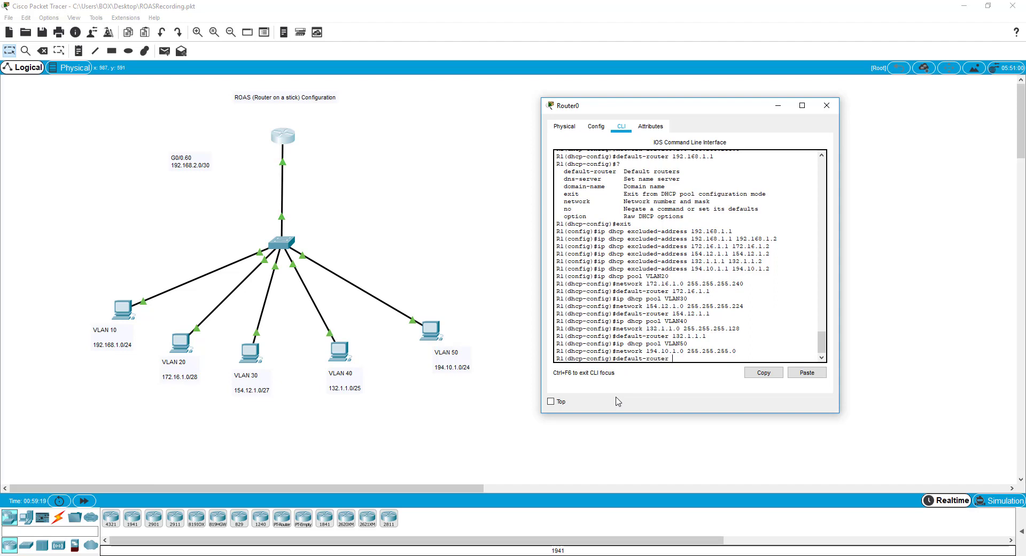
type(" 194.10.1.1")
key("Return")
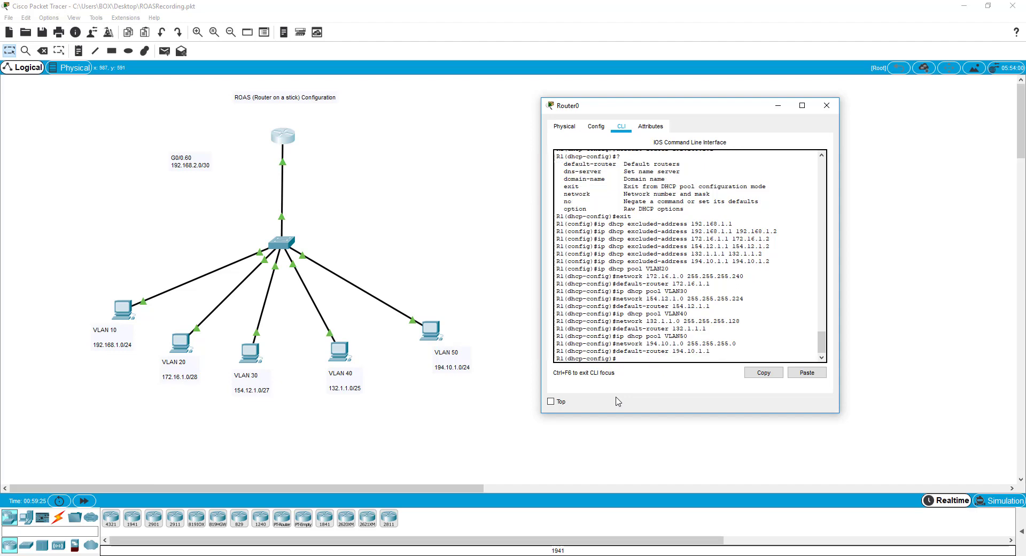
Step: Leave configuration mode and display the router's running configuration to check the DHCP exclusions and pools
type("end")
key("Return")
type("s")
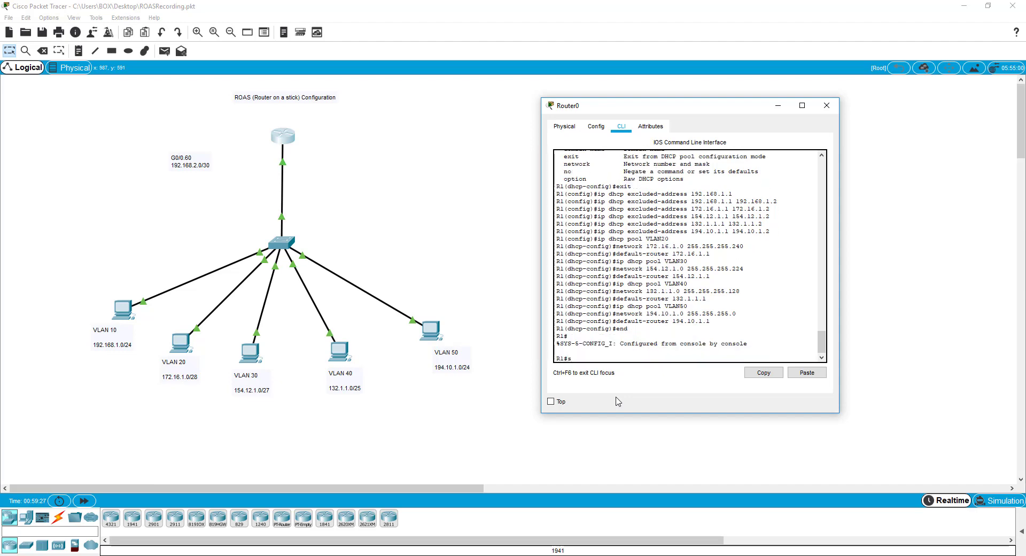
type("how run")
key("Return")
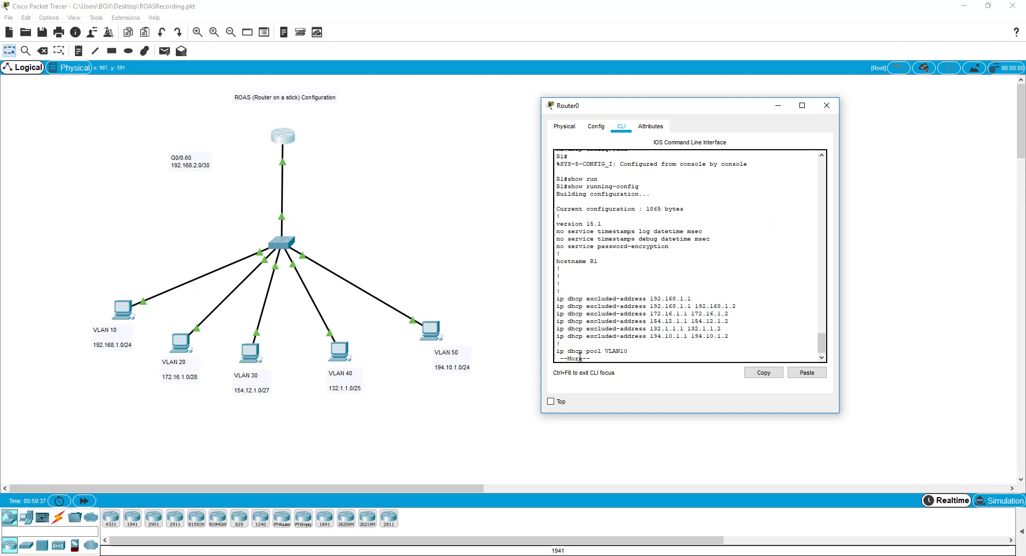
key("space")
scroll(583, 320, "up", 3)
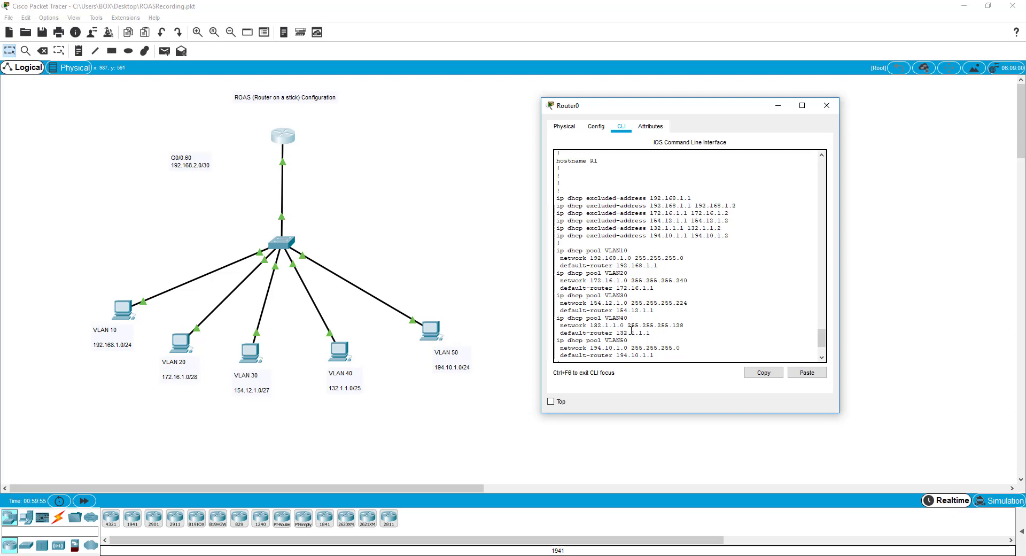
scroll(662, 342, "down", 2)
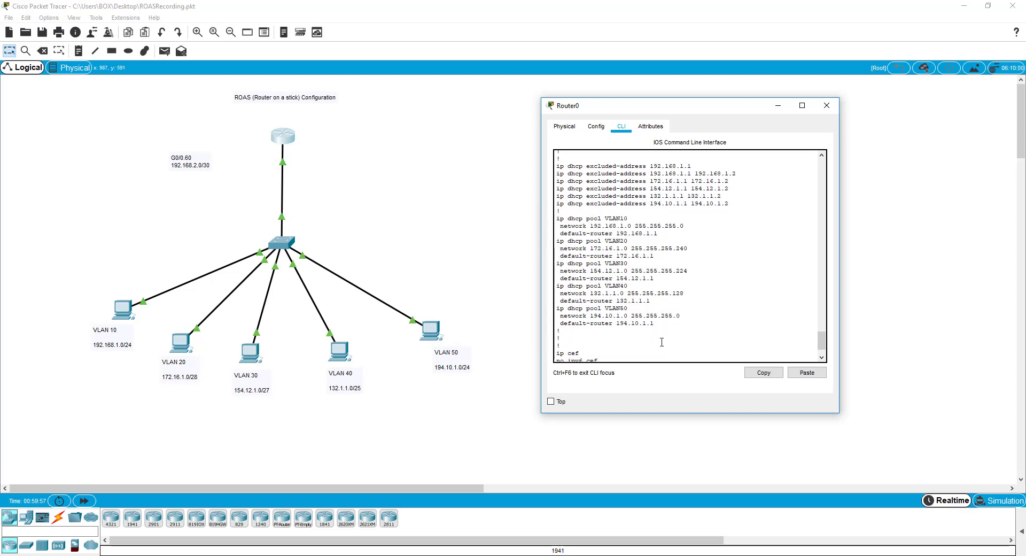
scroll(662, 342, "down", 10)
scroll(652, 331, "up", 6)
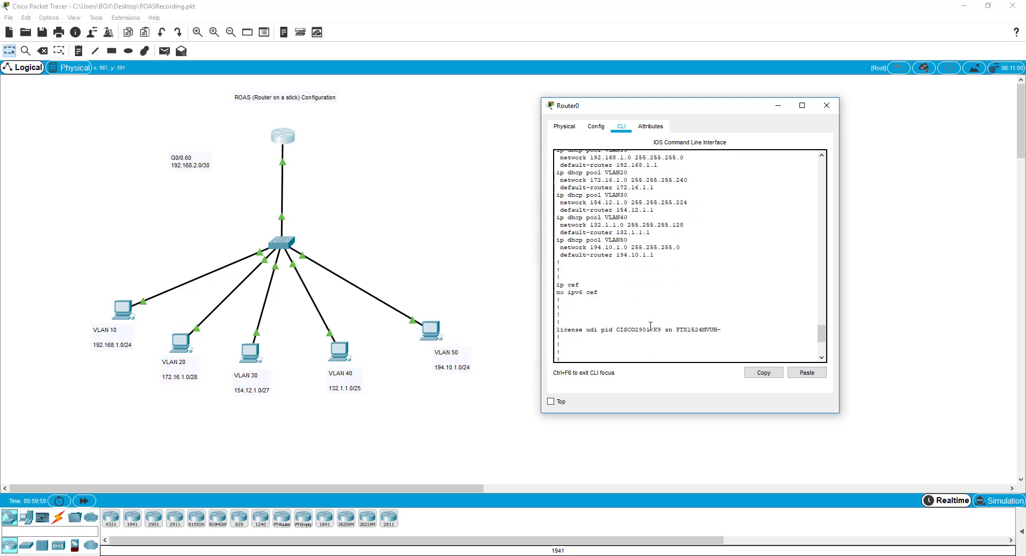
scroll(650, 325, "down", 12)
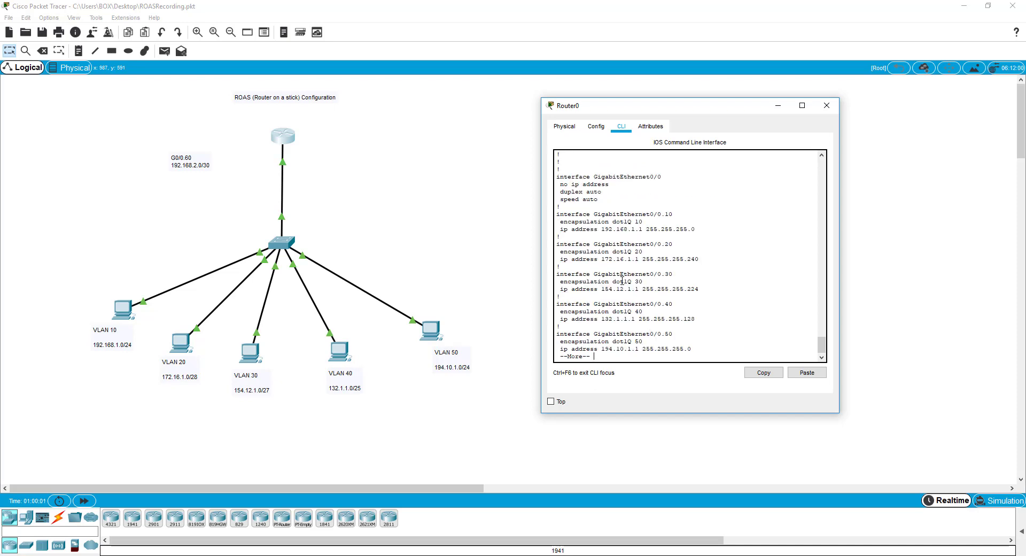
Step: Review the GigabitEthernet0/0 subinterfaces through the end of the running configuration and close the router window
key("space")
scroll(623, 281, "up", 8)
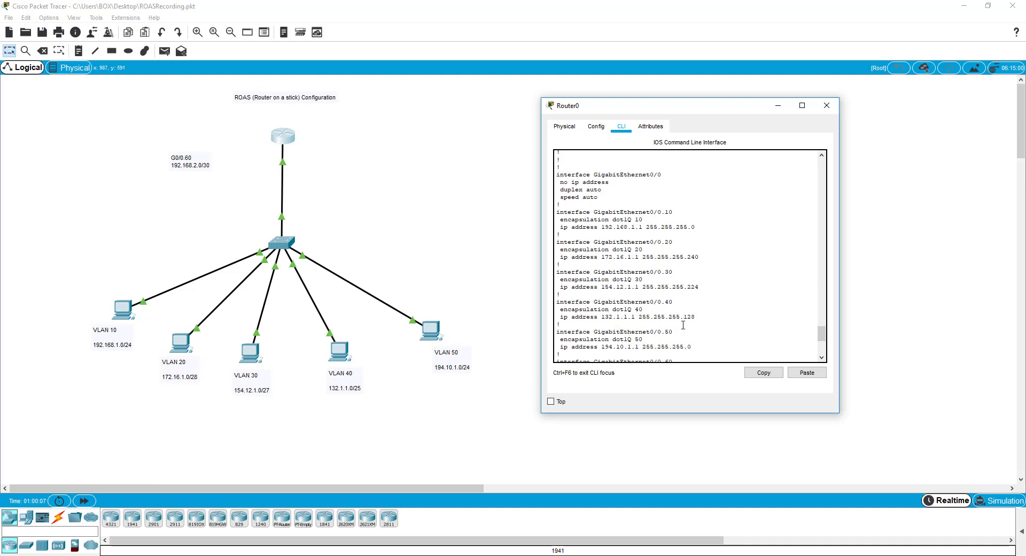
scroll(708, 312, "down", 1)
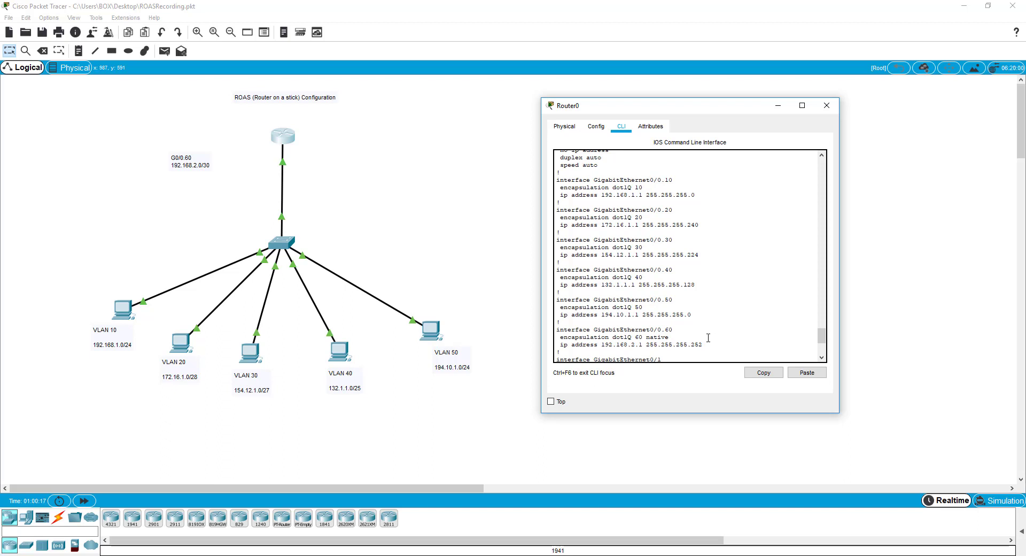
scroll(709, 338, "down", 2)
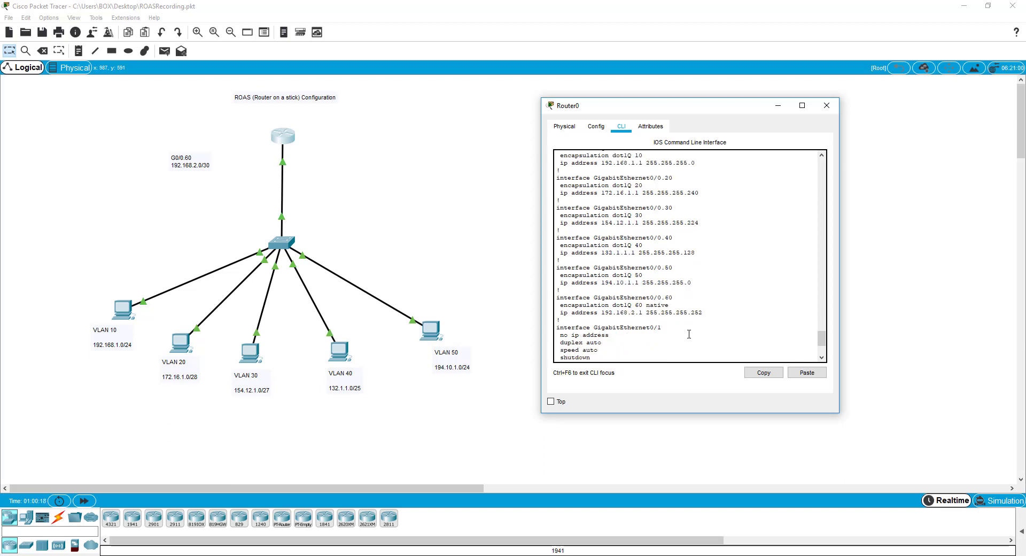
scroll(689, 334, "down", 2)
scroll(683, 314, "down", 10)
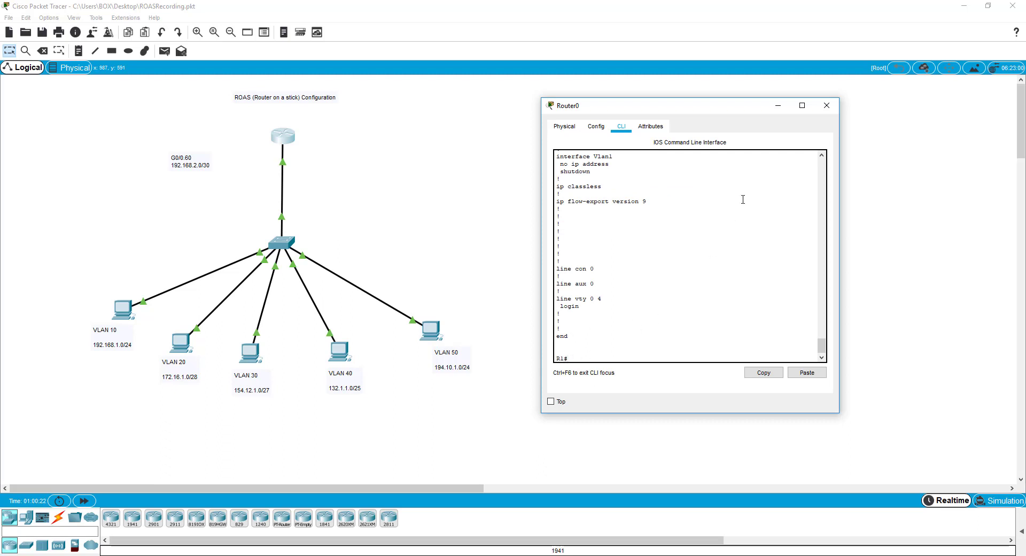
left_click(827, 105)
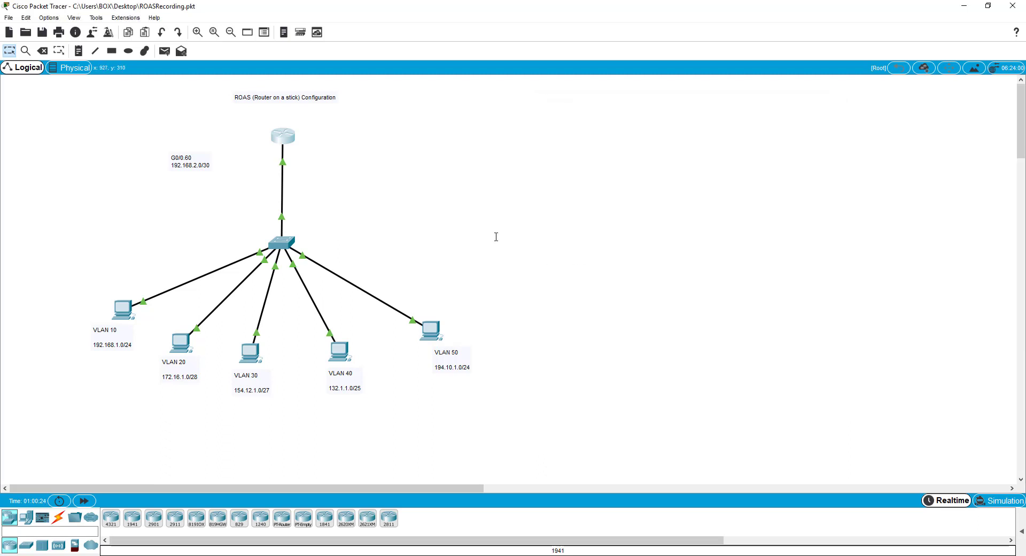
Step: Switch the VLAN 10 PC's IPv4 configuration from static to DHCP
left_click(123, 309)
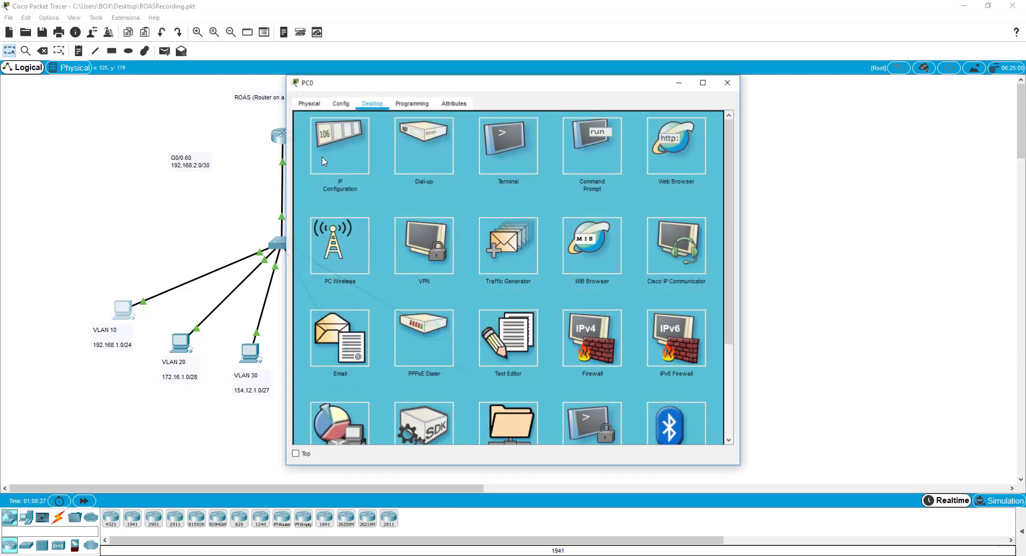
left_click(347, 155)
left_click_drag(514, 90, 748, 100)
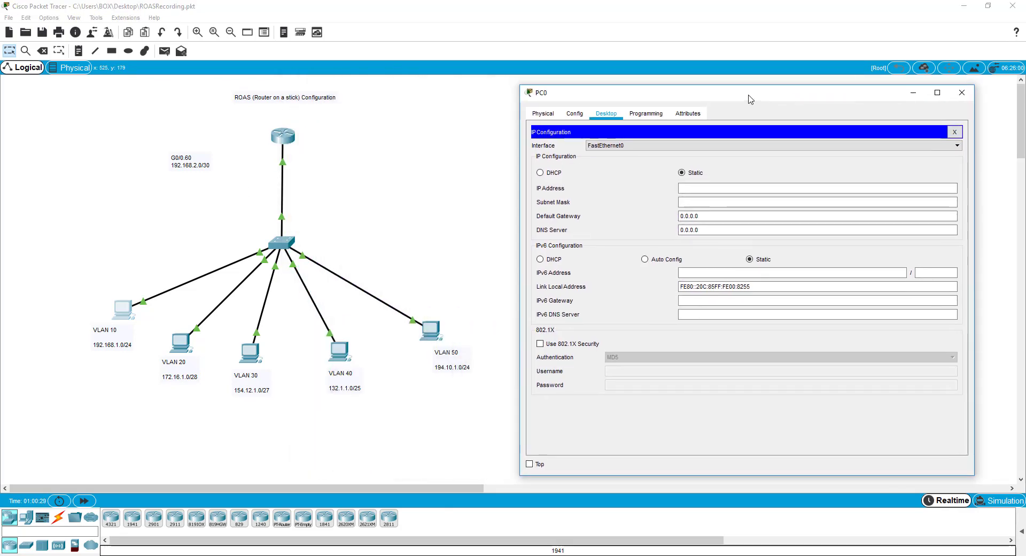
left_click(543, 171)
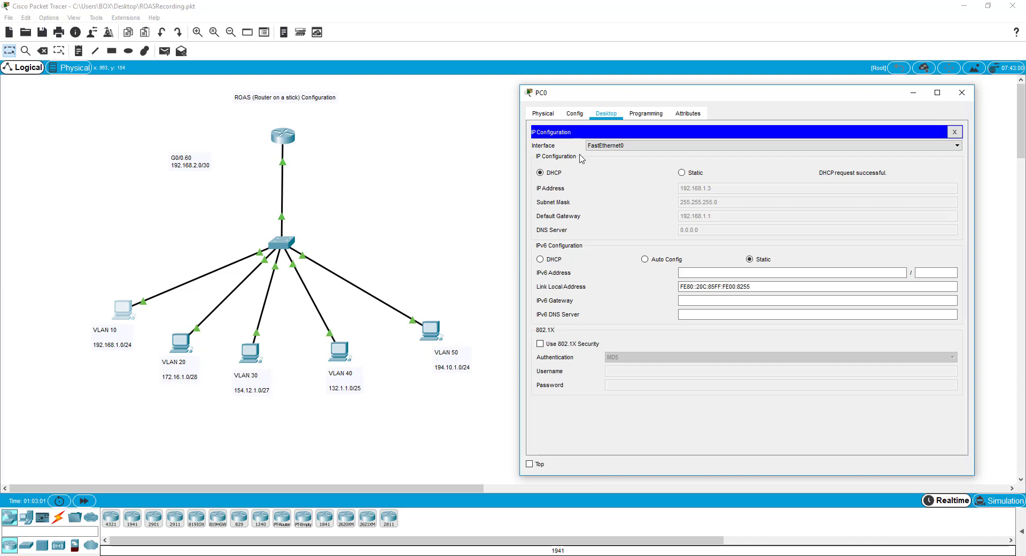
left_click_drag(757, 95, 674, 94)
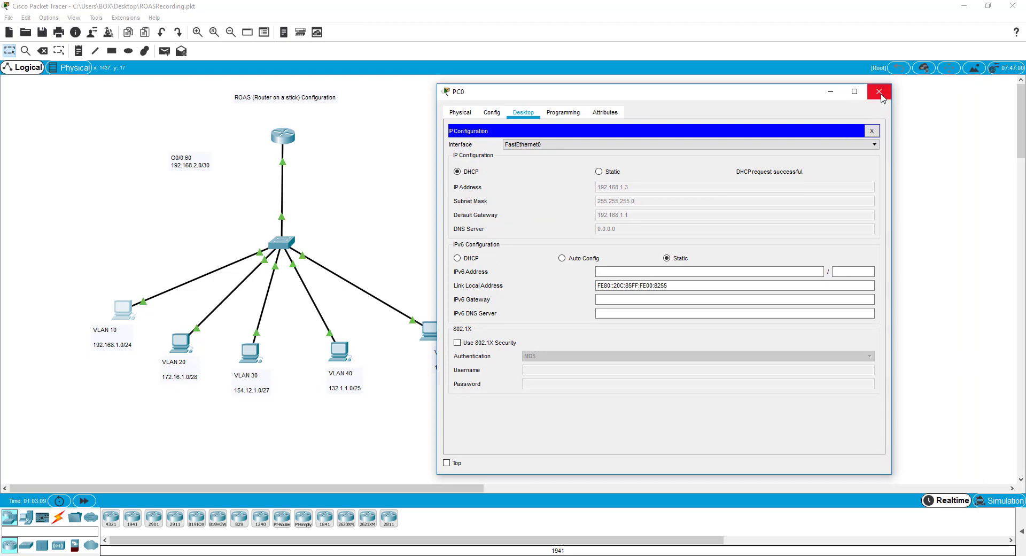
Step: Close the VLAN 10 PC's IP configuration and open its Command Prompt
left_click(566, 114)
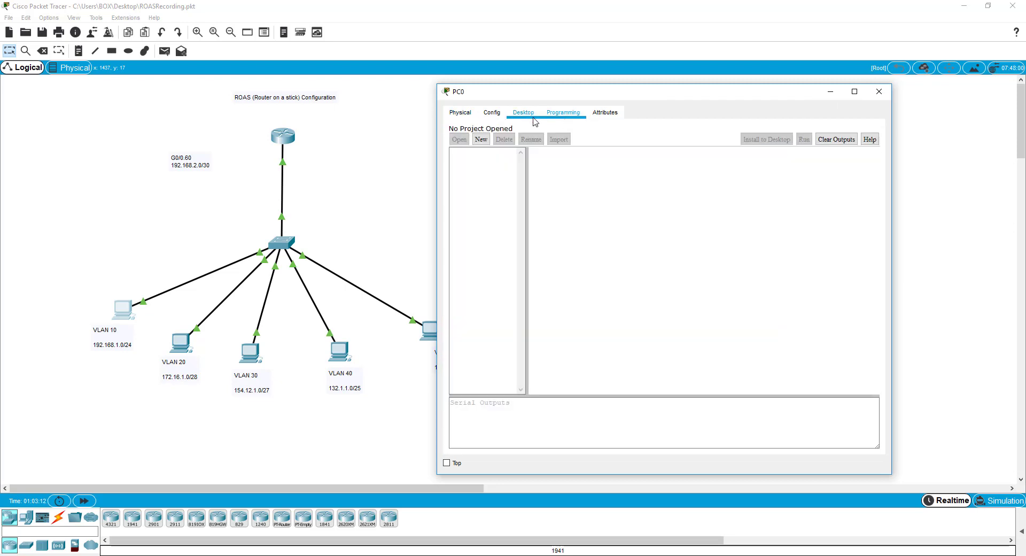
left_click(524, 112)
left_click(871, 131)
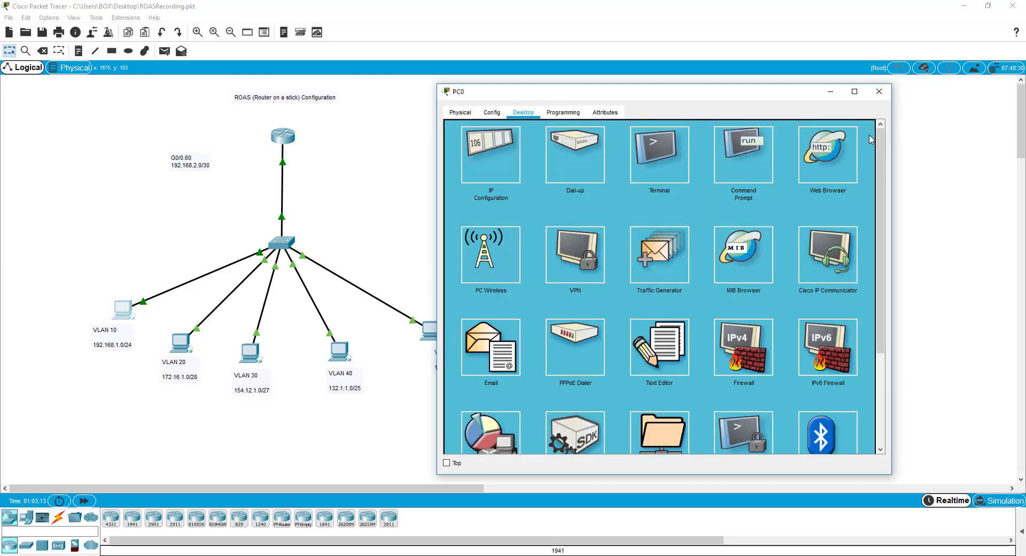
left_click(738, 159)
left_click_drag(629, 94, 668, 104)
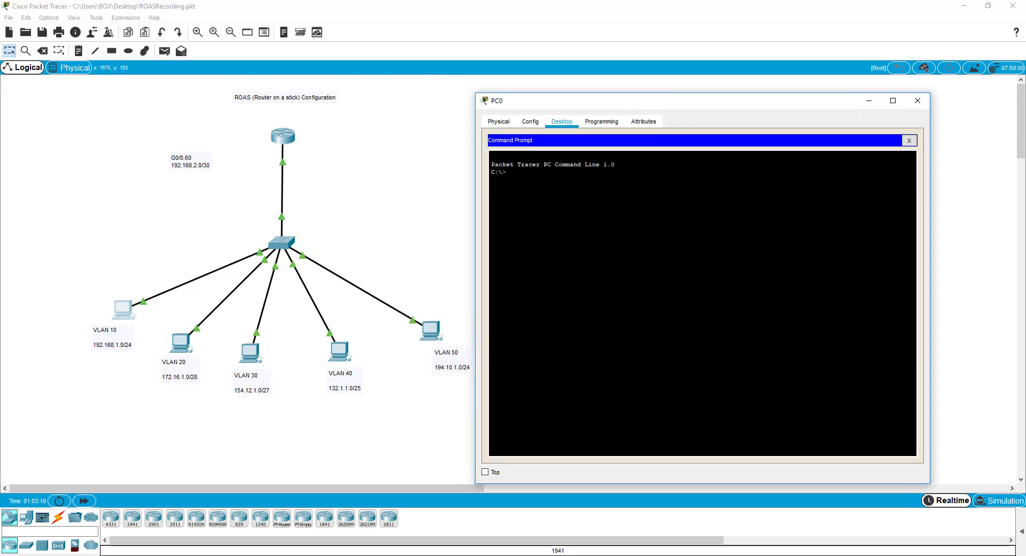
Step: Ping the default gateway 192.168.1.1 from the VLAN 10 PC, then close the PC's window
type("ping 192.168.1")
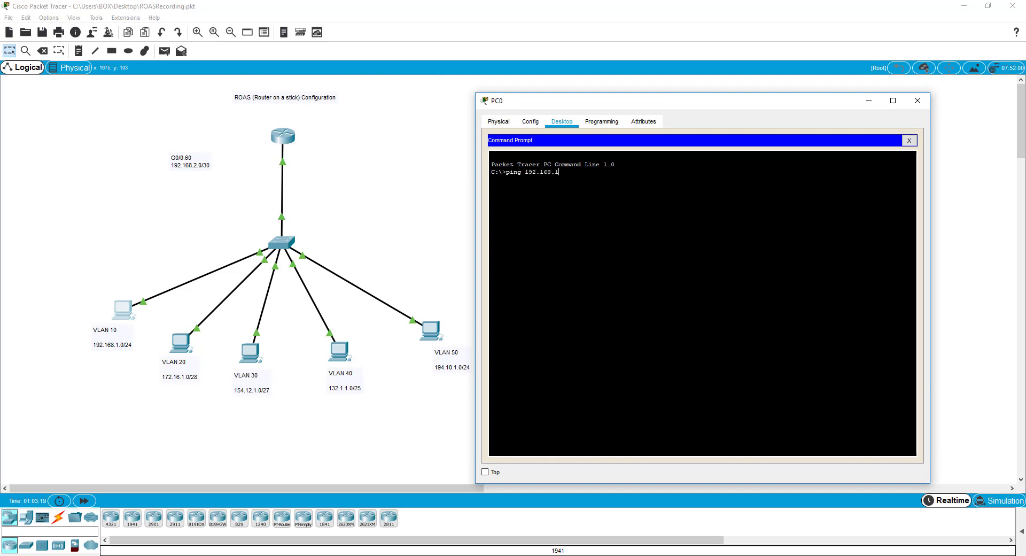
type(".1")
key("Return")
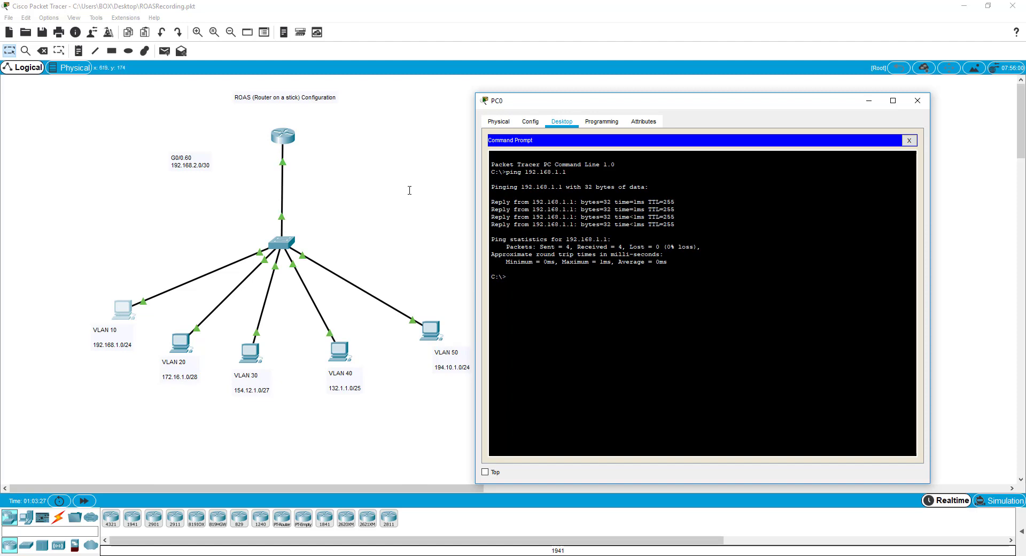
left_click_drag(681, 105, 617, 104)
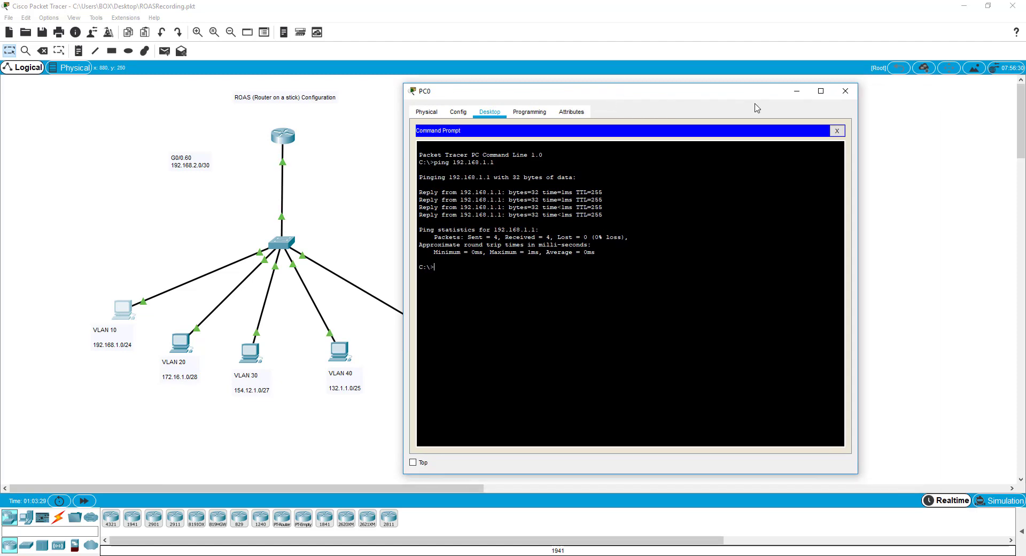
left_click(854, 100)
Step: Switch the VLAN 20 PC's IPv4 configuration from static to DHCP and close the PC's window
left_click(181, 342)
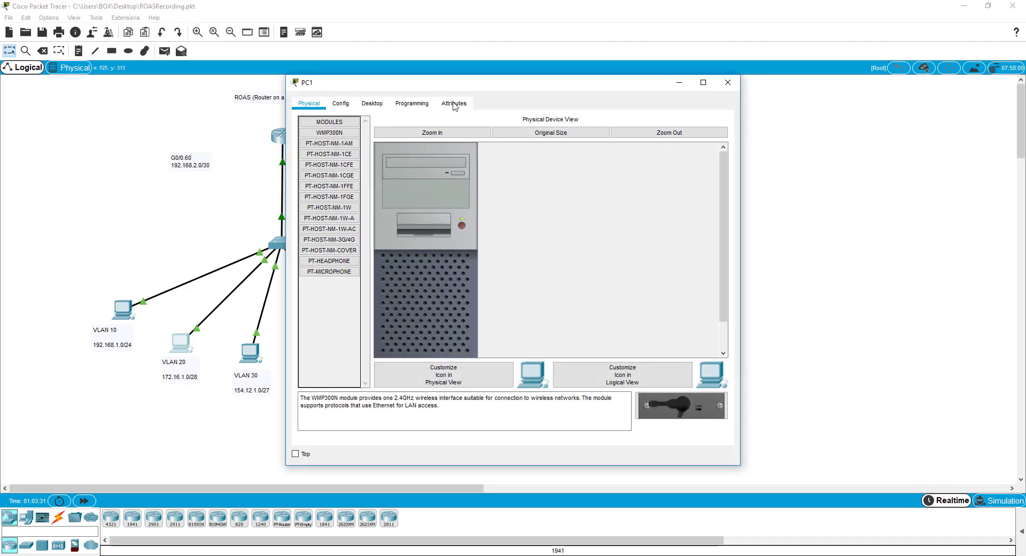
left_click_drag(526, 91, 689, 107)
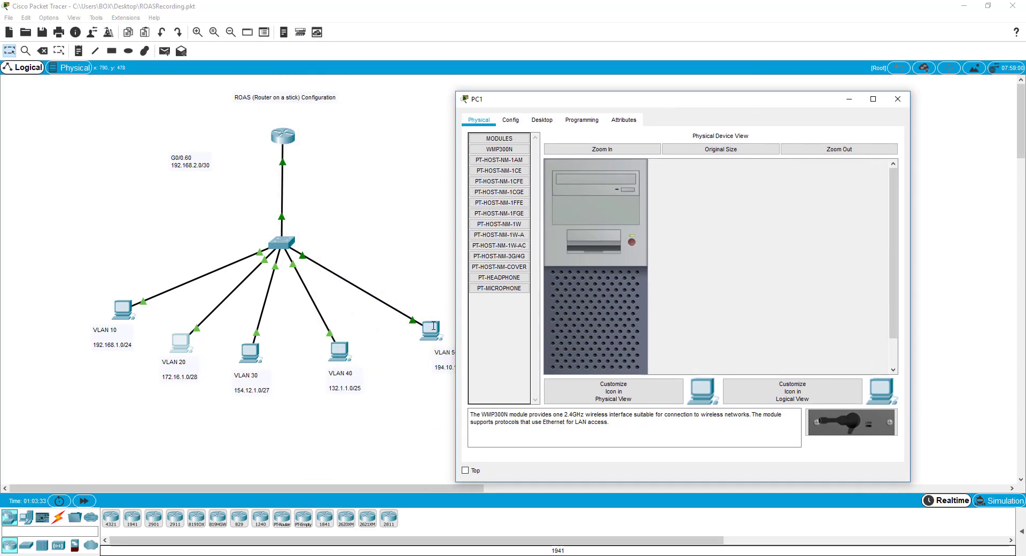
left_click(542, 122)
left_click(544, 169)
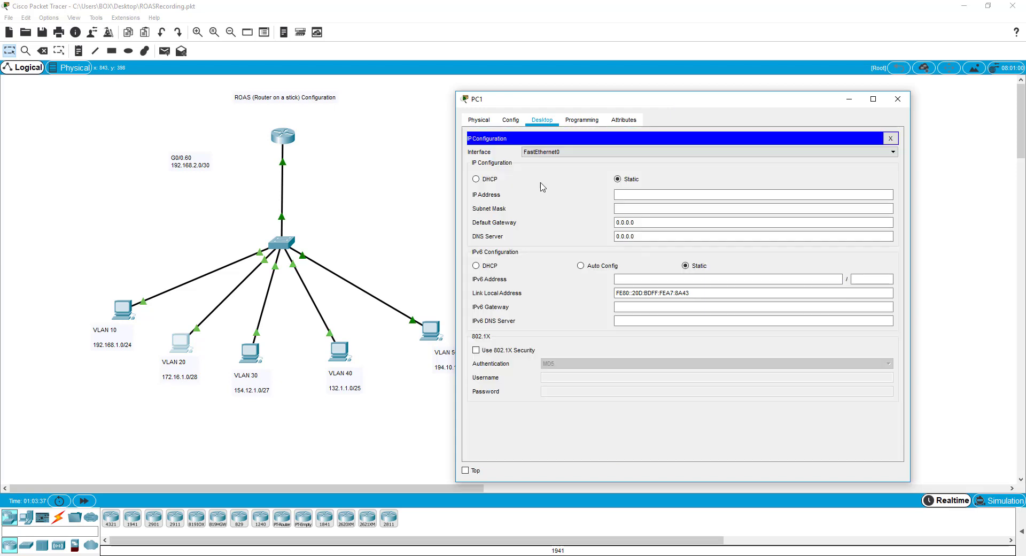
left_click(476, 180)
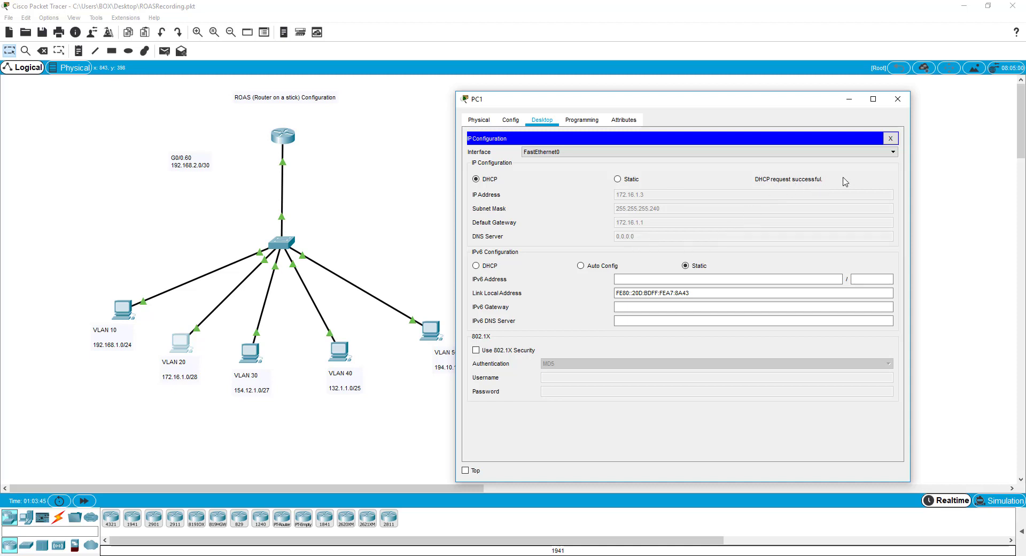
left_click(898, 98)
Step: Switch the VLAN 30 PC's IPv4 configuration from static to DHCP and close the PC's window
left_click(259, 358)
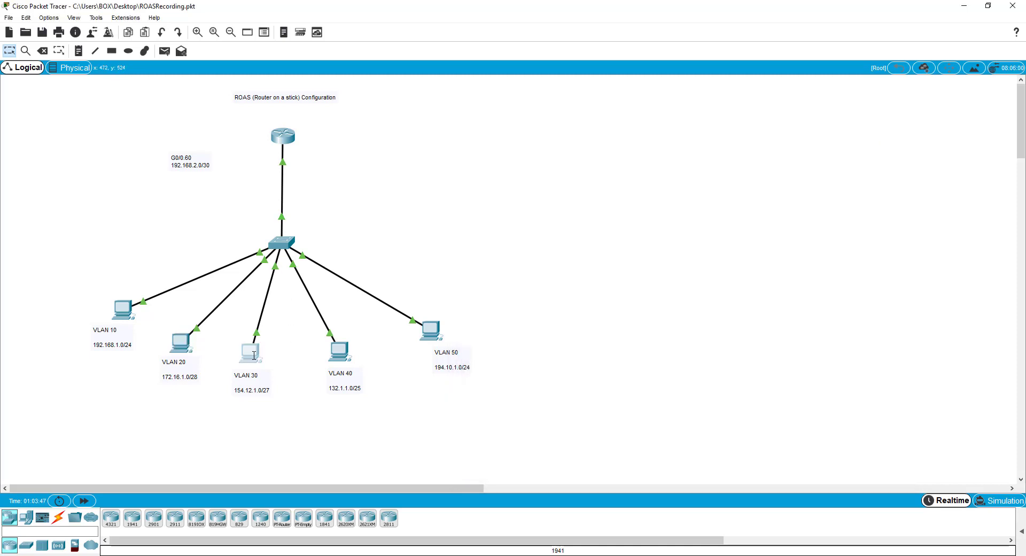
left_click(407, 108)
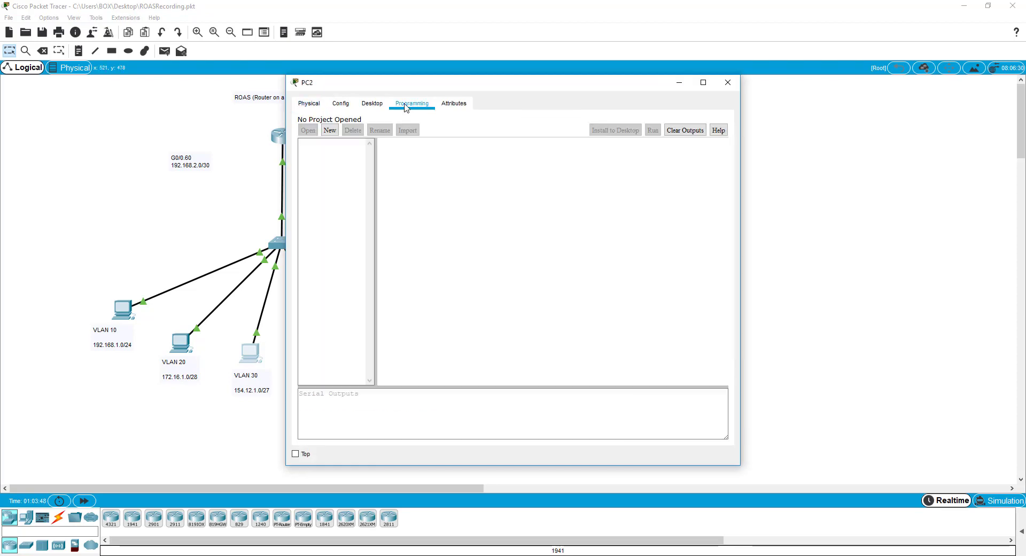
left_click(372, 103)
left_click(351, 150)
left_click_drag(544, 83, 760, 93)
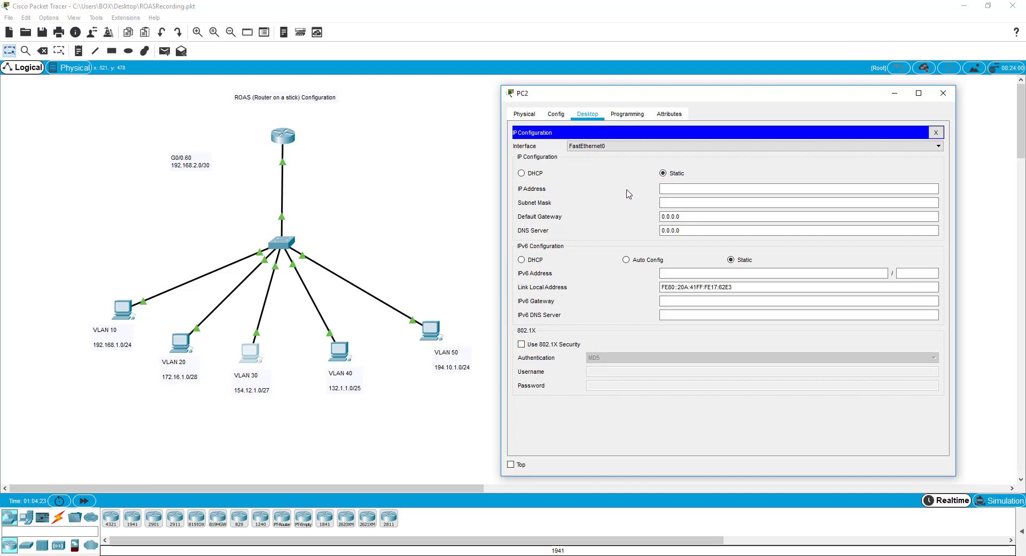
left_click(728, 188)
left_click(522, 173)
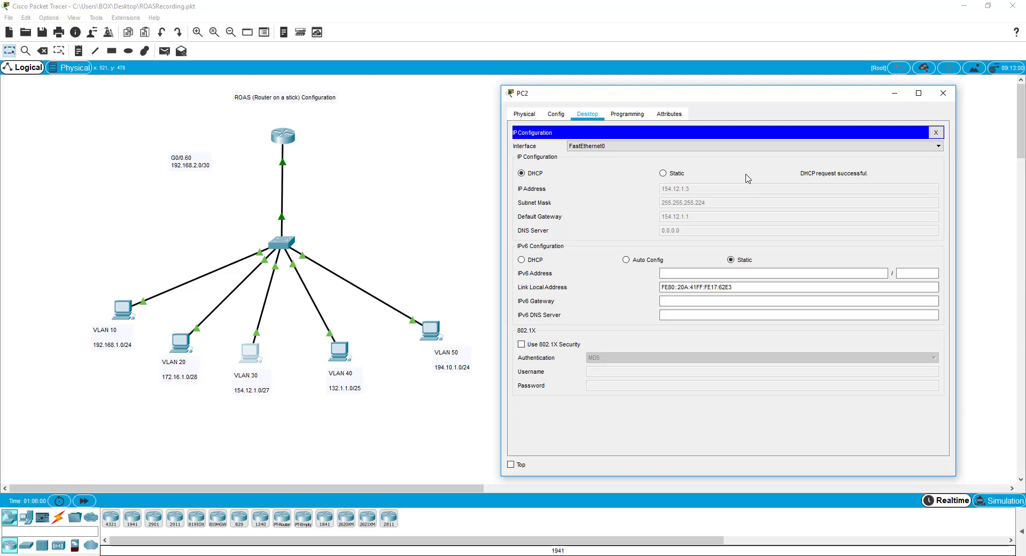
left_click(943, 93)
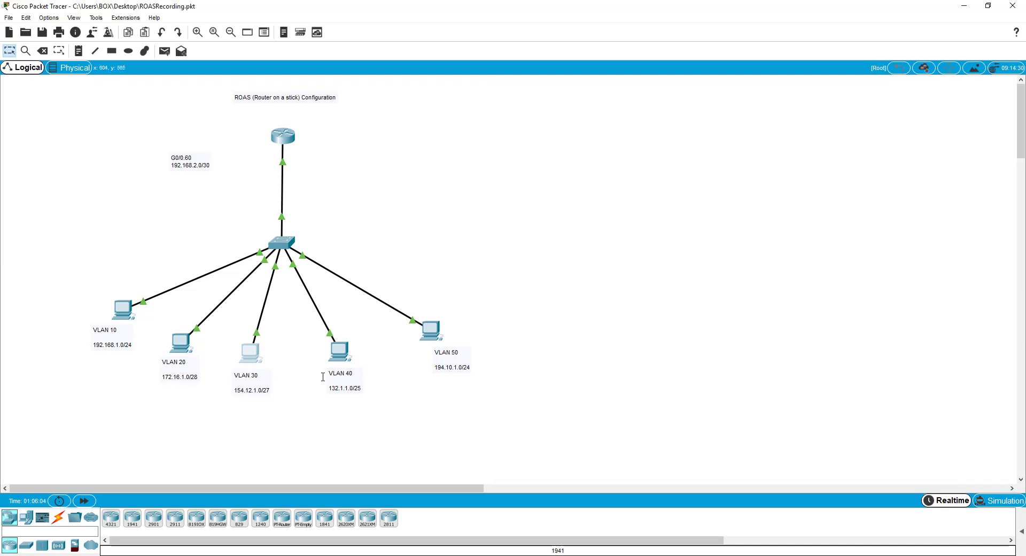
Step: Switch the VLAN 40 PC's IPv4 configuration from static to DHCP and close the PC's window
left_click(340, 349)
left_click_drag(526, 95, 790, 95)
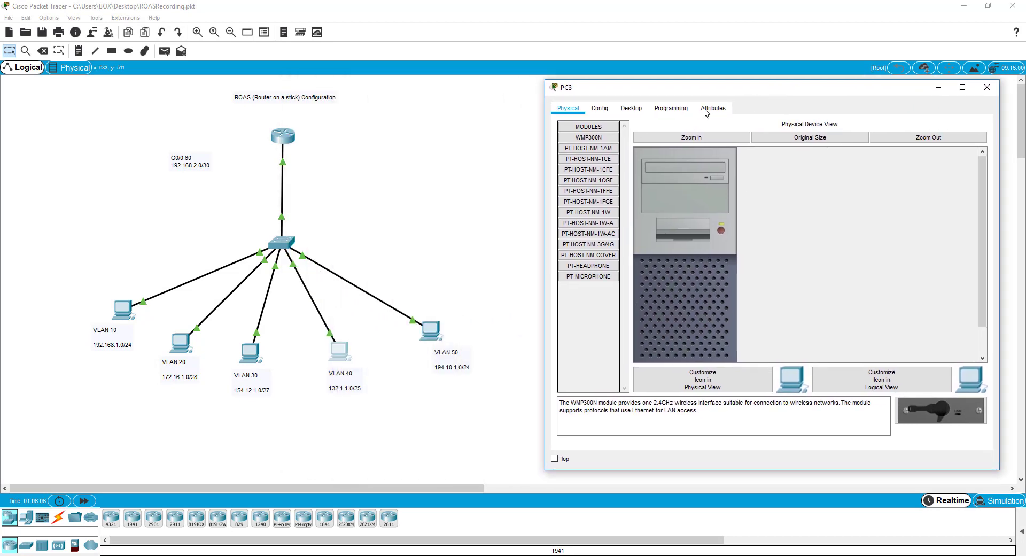
left_click(632, 109)
left_click(604, 143)
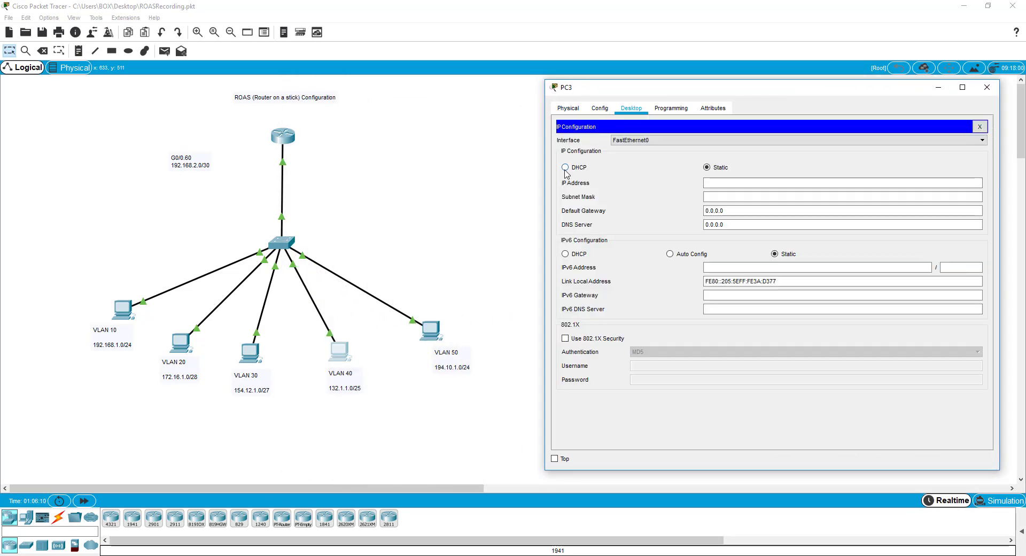
left_click(566, 168)
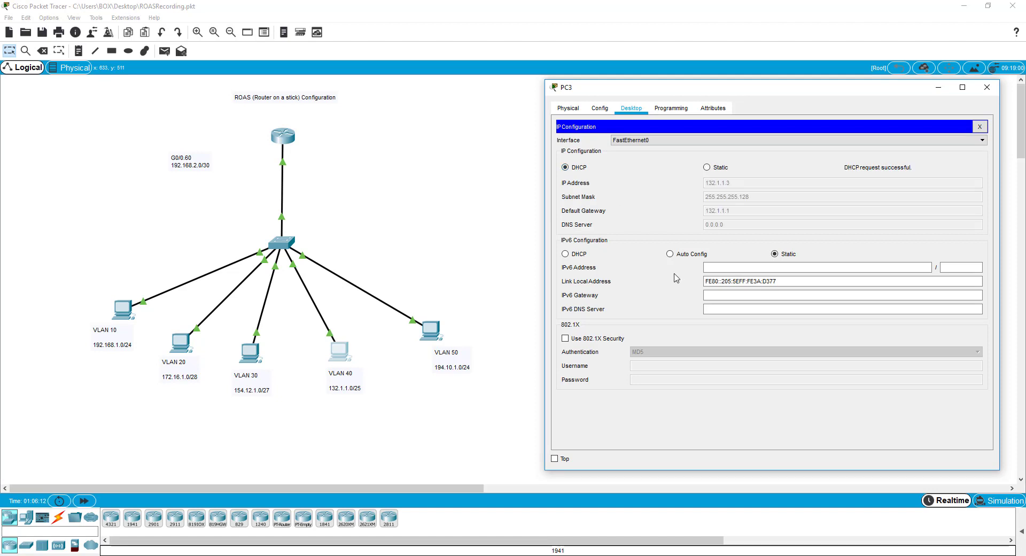
left_click(987, 87)
Step: Switch the VLAN 50 PC's IPv4 configuration from static to DHCP and close the PC's window
left_click(431, 330)
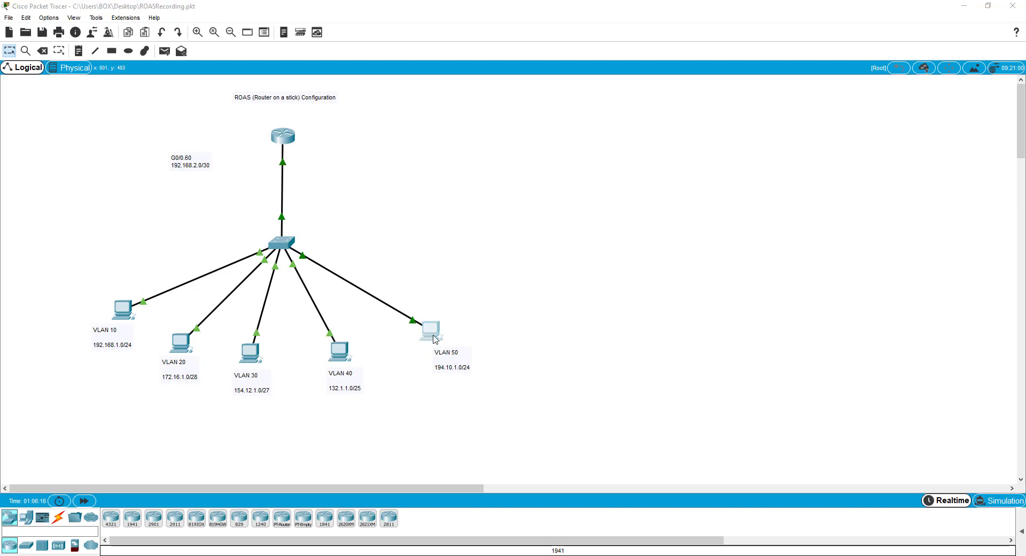
left_click(340, 104)
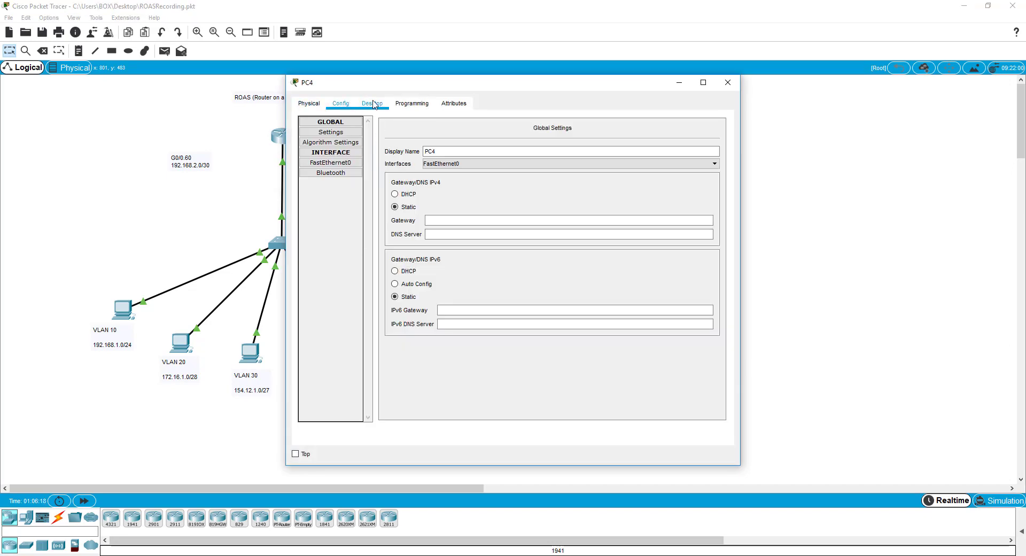
left_click(372, 103)
left_click(340, 145)
left_click(306, 163)
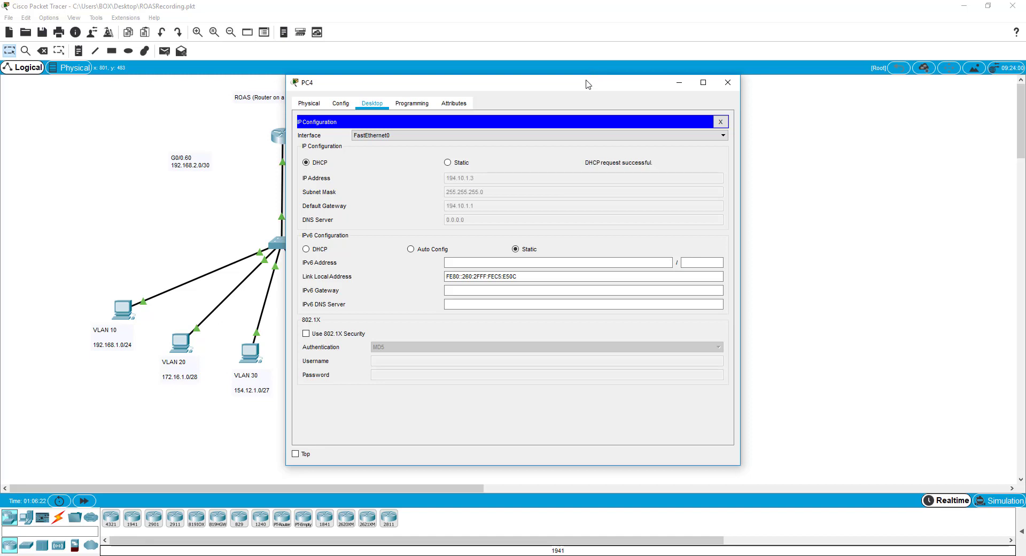
left_click_drag(590, 84, 787, 71)
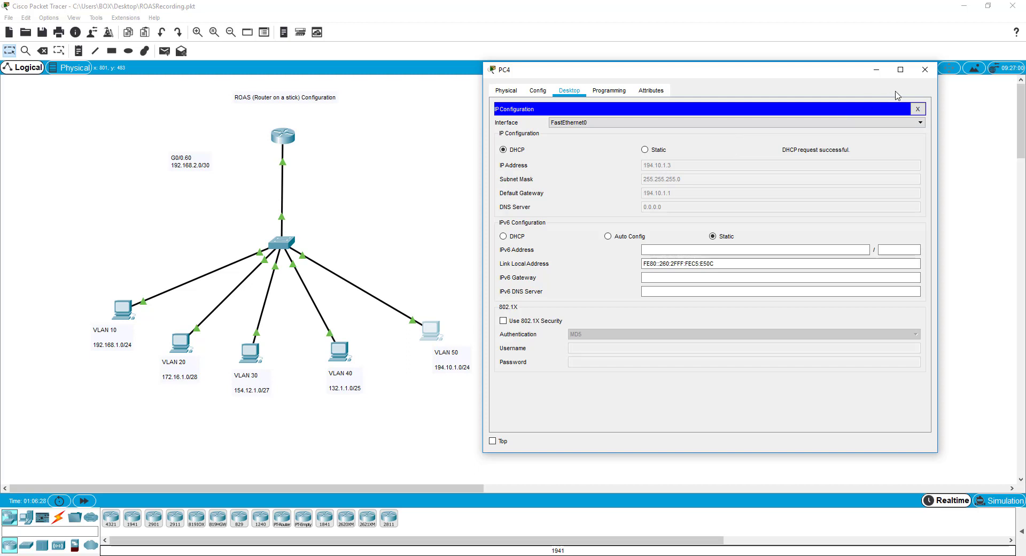
left_click(925, 74)
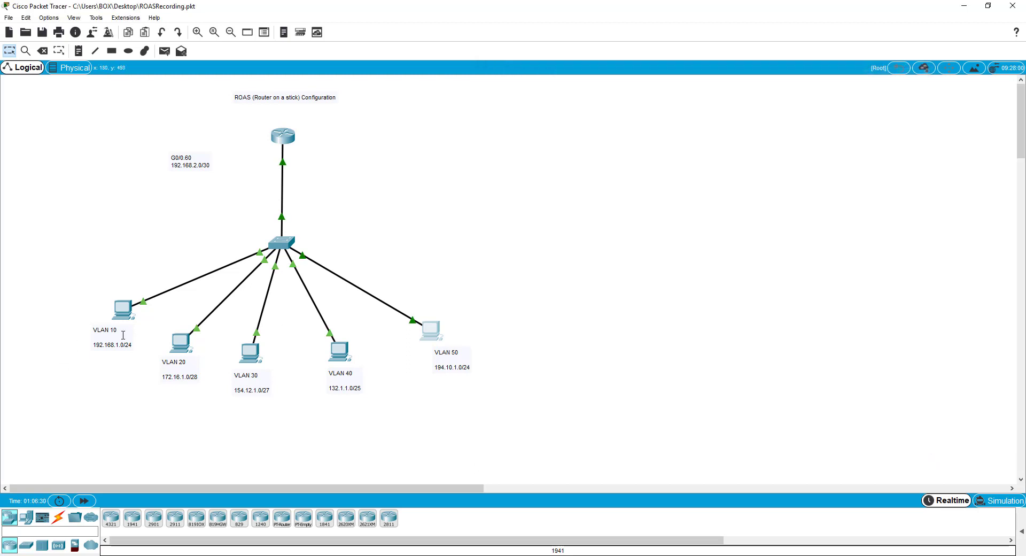
Step: Ping the default gateway 194.10.1.1 from the VLAN 50 PC's Command Prompt and close the PC's window
left_click(444, 334)
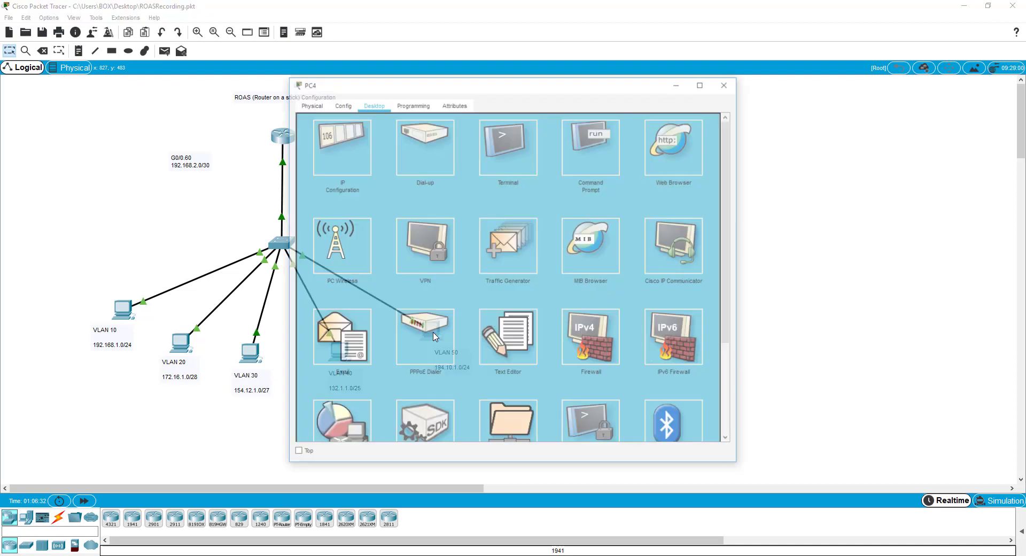
left_click(444, 333)
left_click(720, 123)
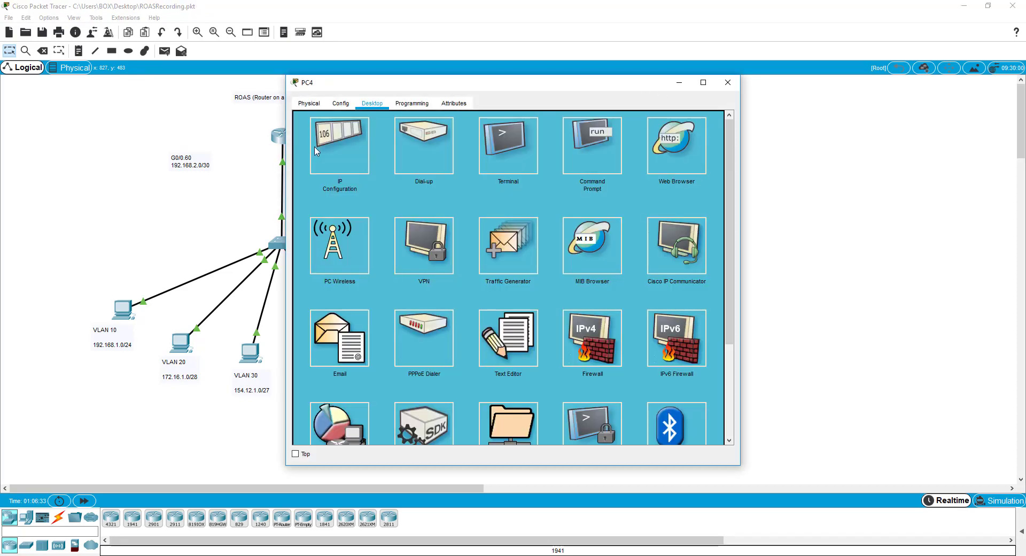
left_click(580, 154)
left_click_drag(566, 82, 900, 105)
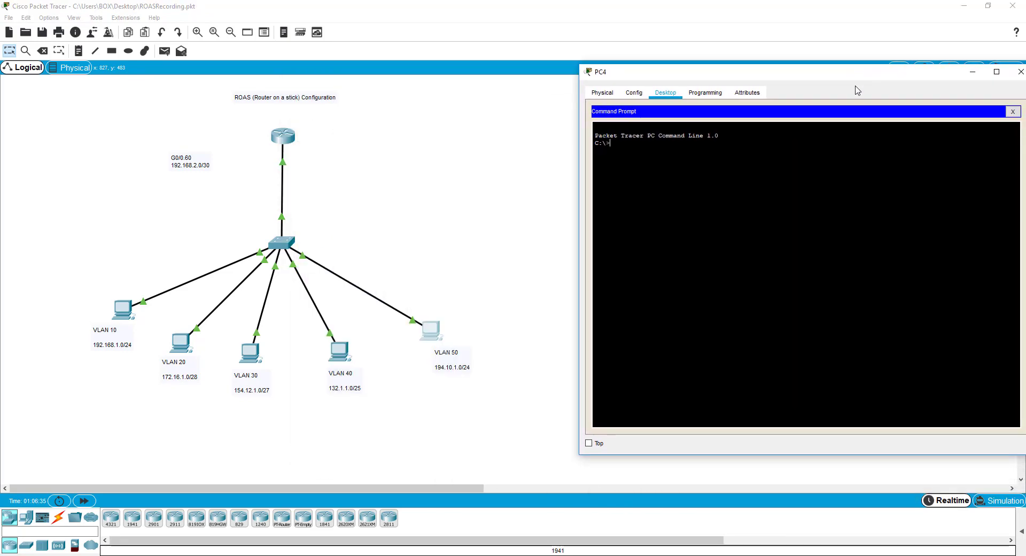
type("ping 194.10.1.1")
key("Return")
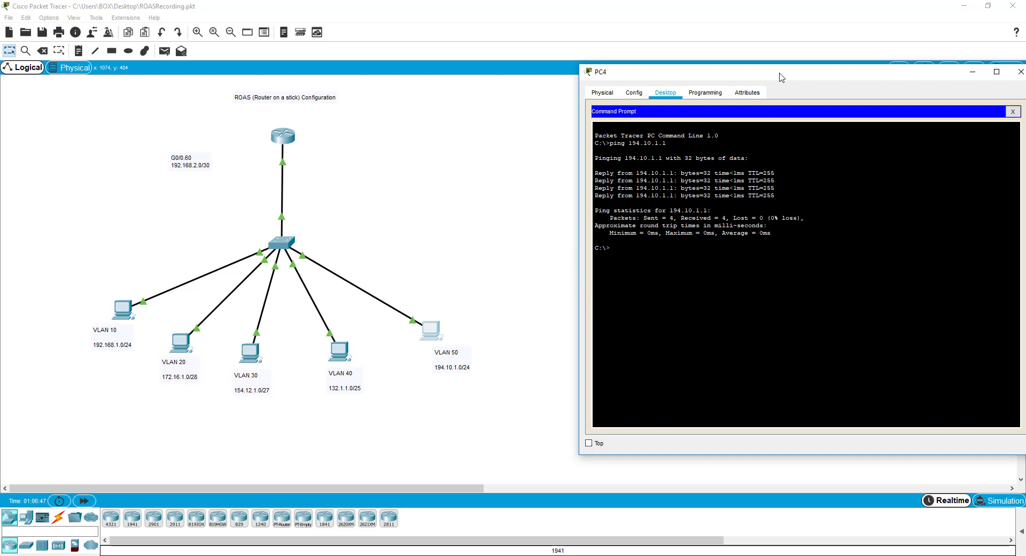
left_click_drag(781, 74, 679, 72)
left_click(918, 69)
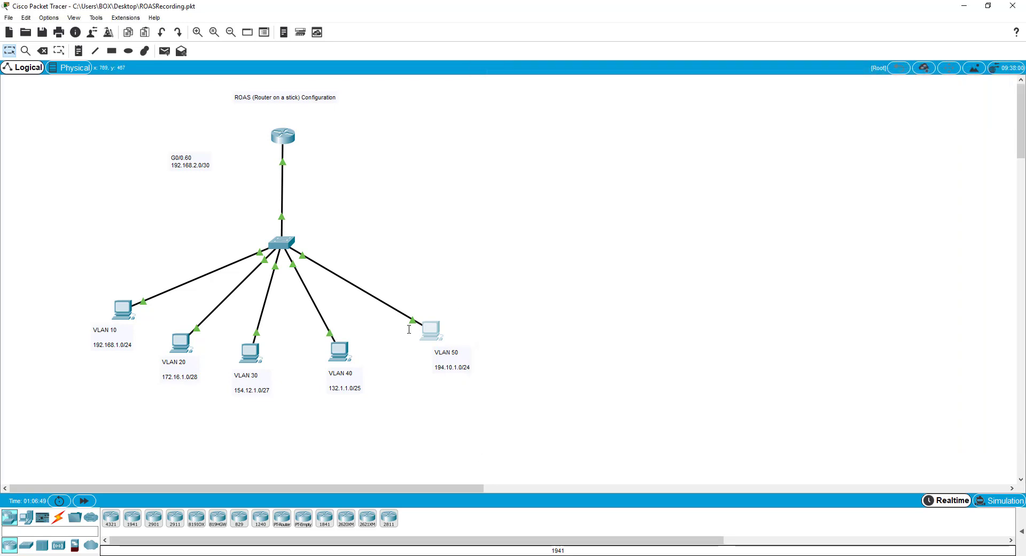
Step: Ping the default gateway 132.1.1.1 from the VLAN 40 PC's Command Prompt and close the PC's window
left_click(340, 351)
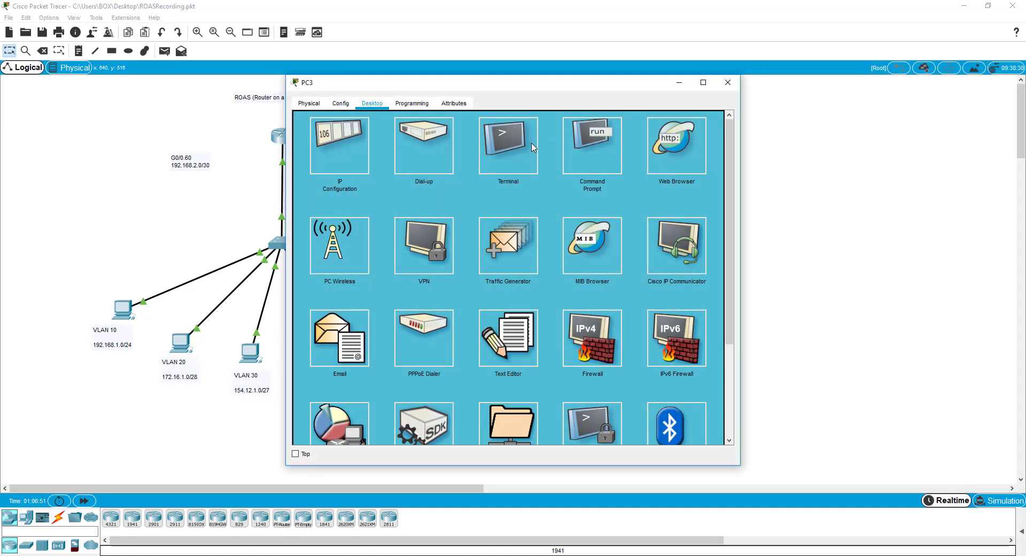
left_click(592, 144)
left_click_drag(575, 88, 801, 87)
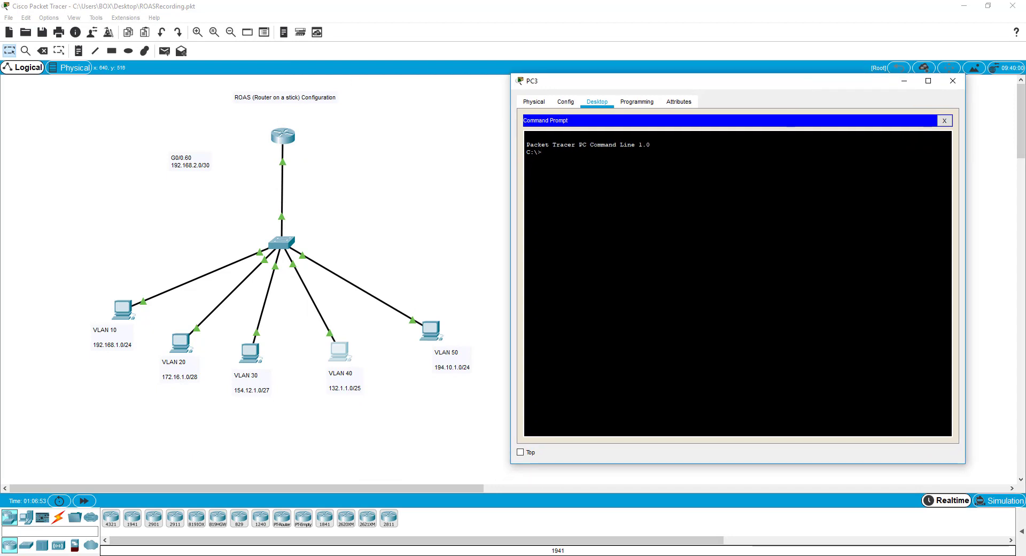
type("ping 13")
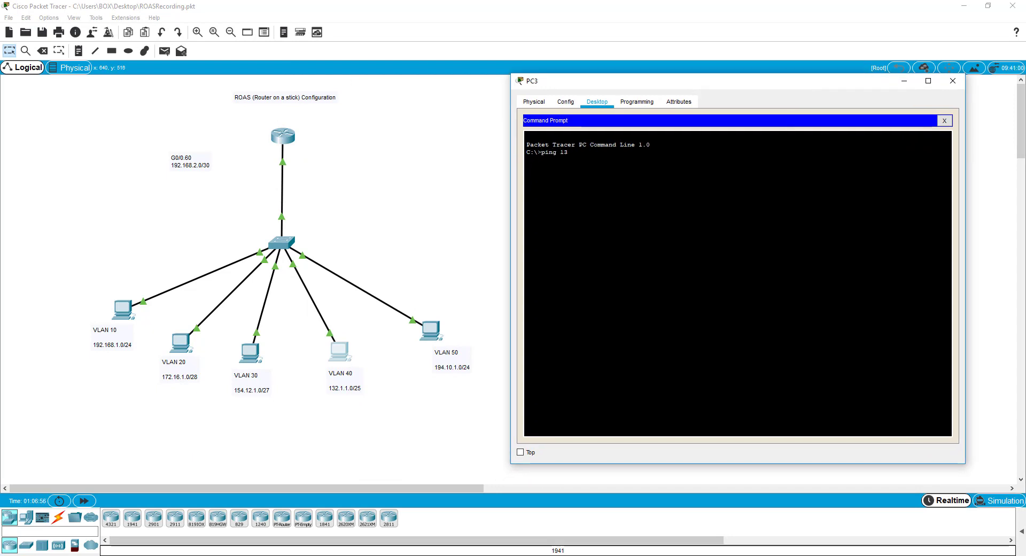
type("2.1.1.")
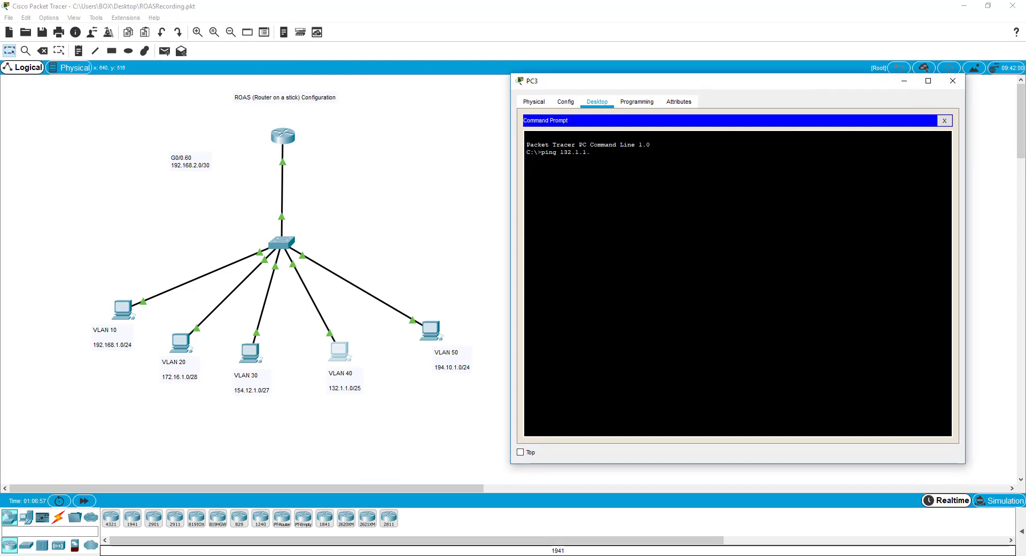
type("1")
key("Return")
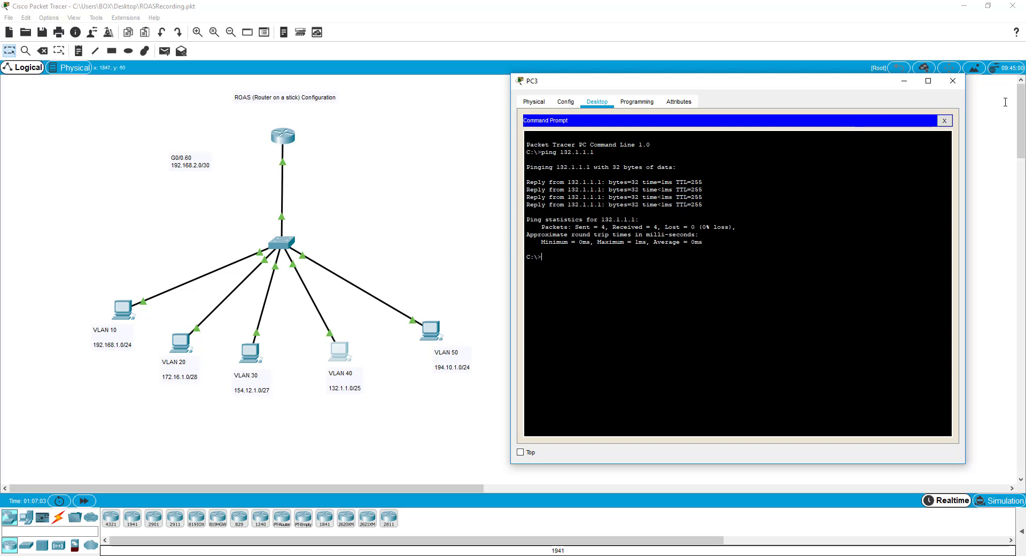
left_click(953, 80)
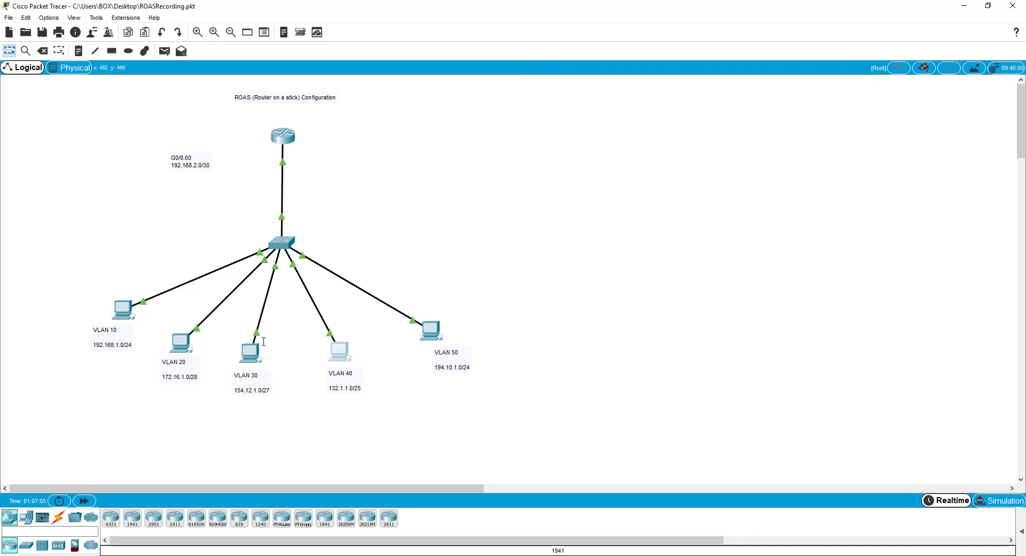
Step: Ping the default gateway 154.12.1.1 from the VLAN 30 PC's Command Prompt
left_click(251, 352)
left_click_drag(604, 86, 846, 78)
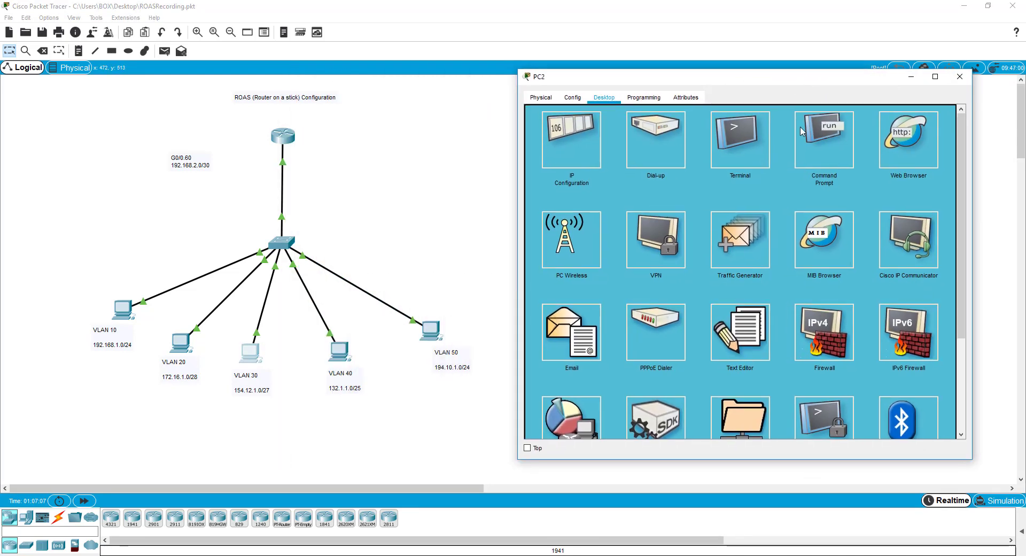
left_click(816, 137)
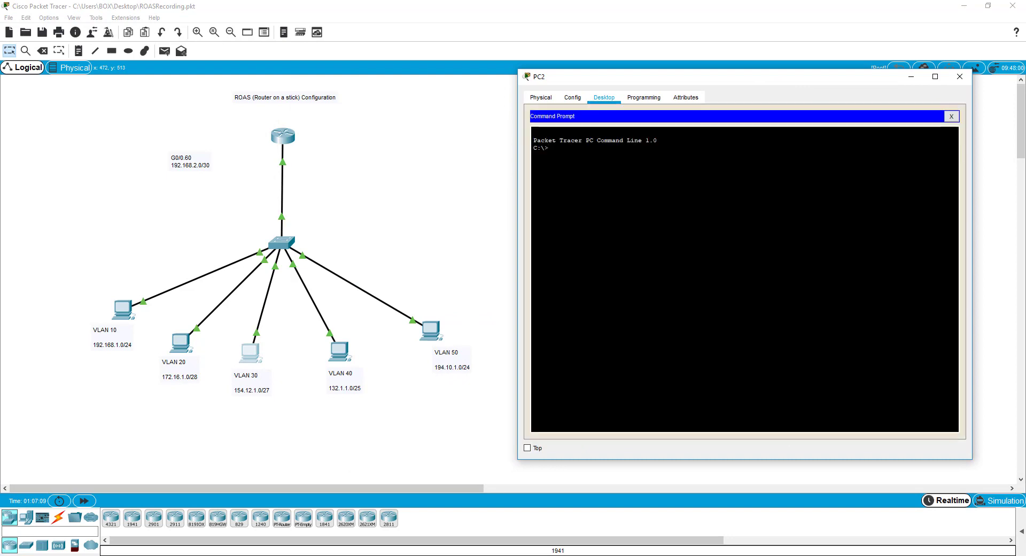
type("ping 15")
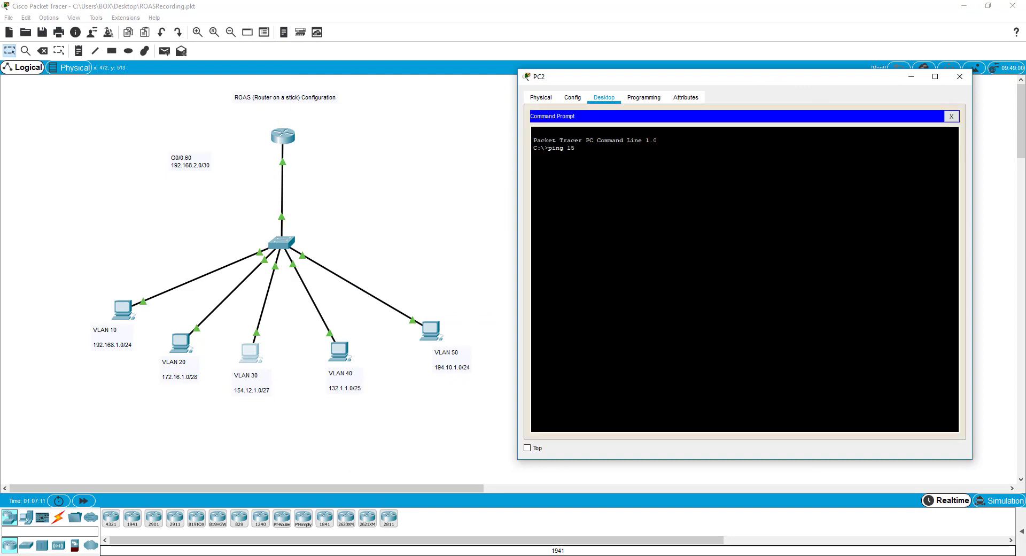
type("4.12.1.1")
key("Return")
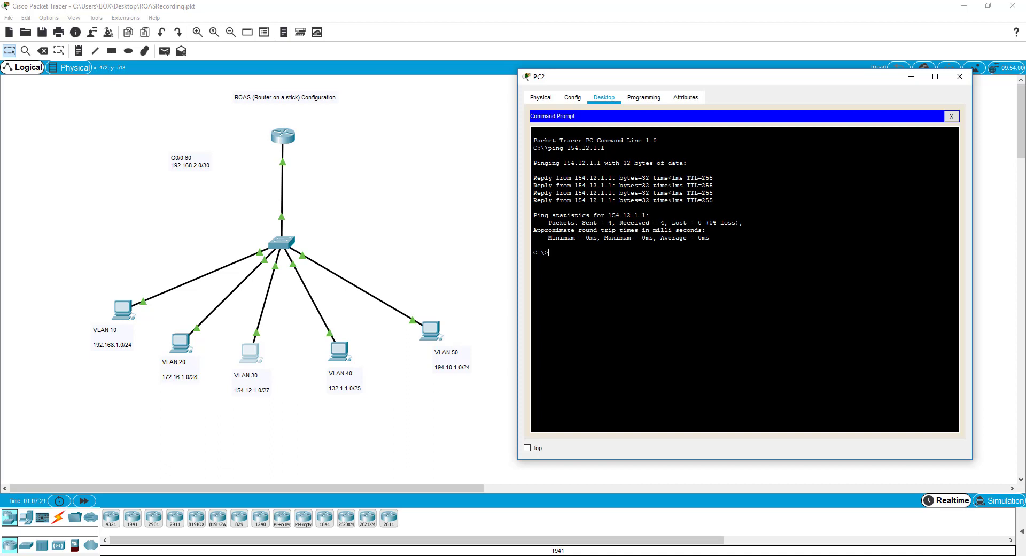
Step: Ping the default gateway 172.16.1.1 from the VLAN 20 PC's Command Prompt and close the PC's window
left_click(960, 77)
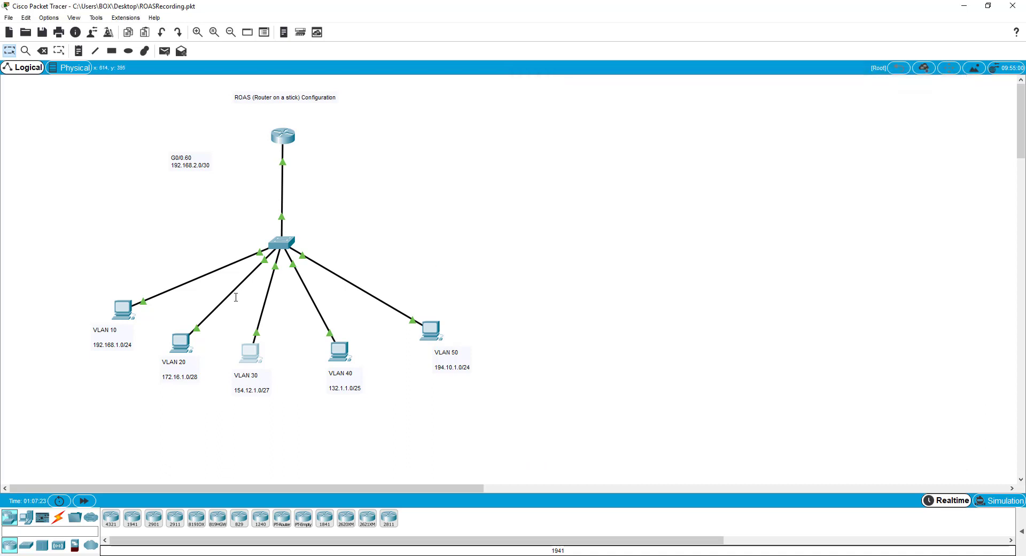
left_click(189, 340)
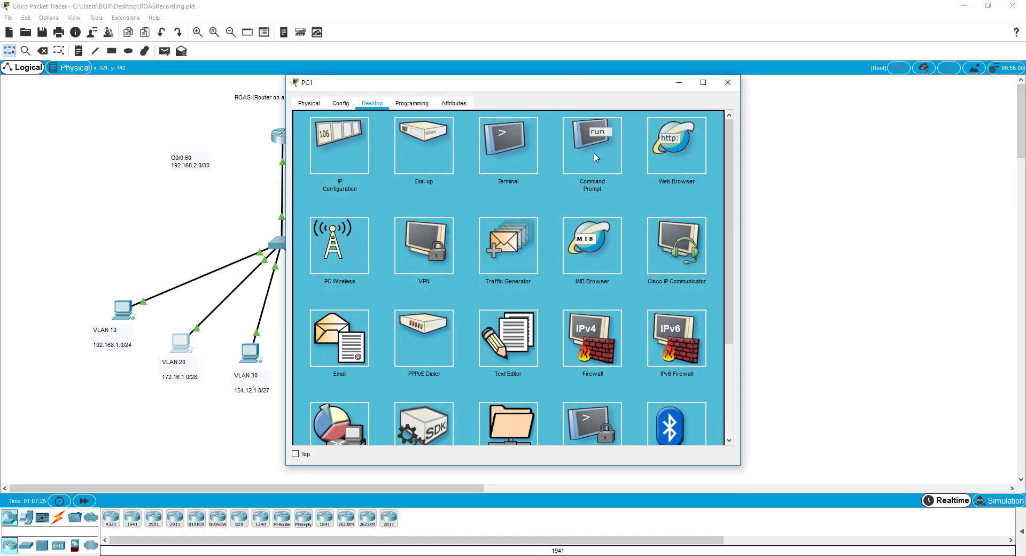
left_click(597, 156)
left_click_drag(572, 89, 846, 102)
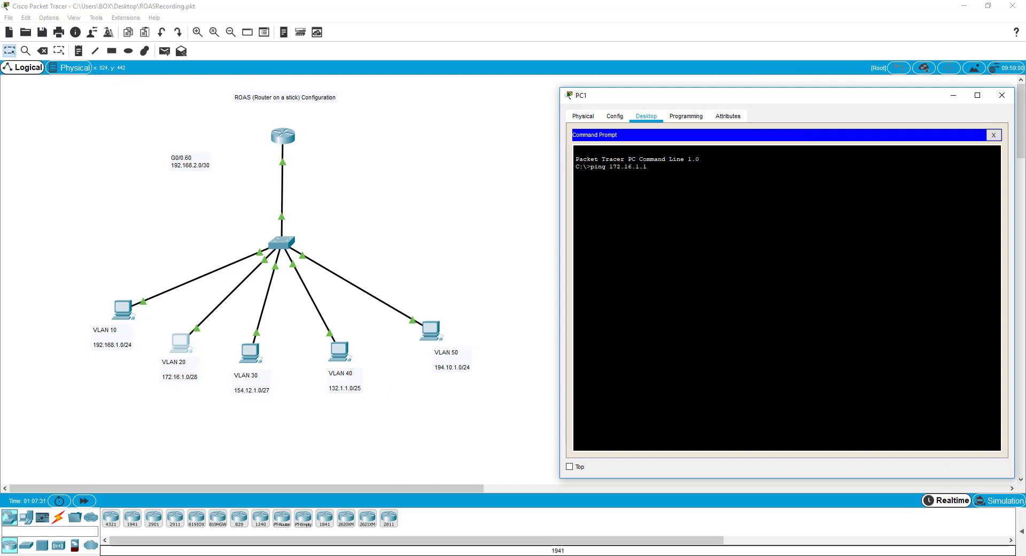
key("Return")
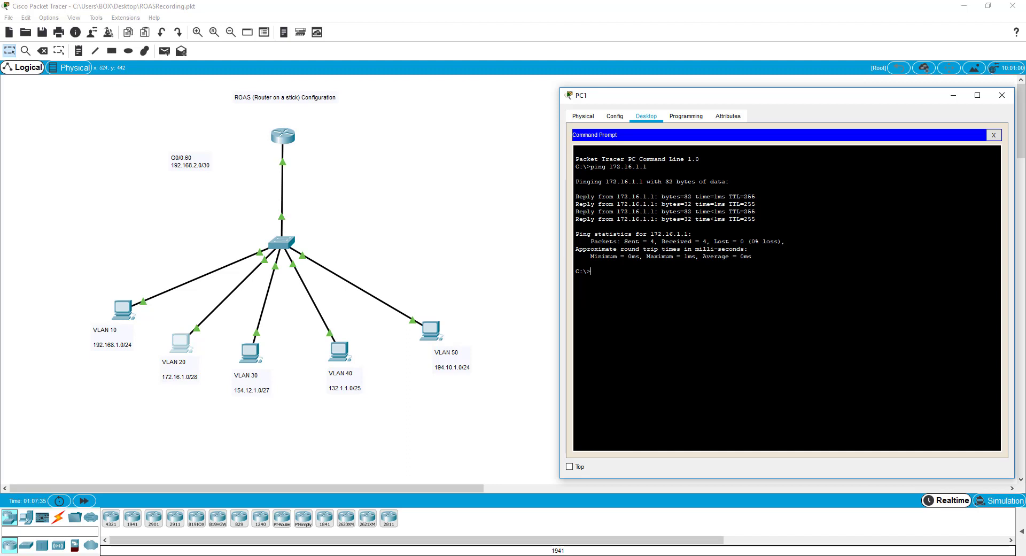
left_click_drag(799, 100, 710, 103)
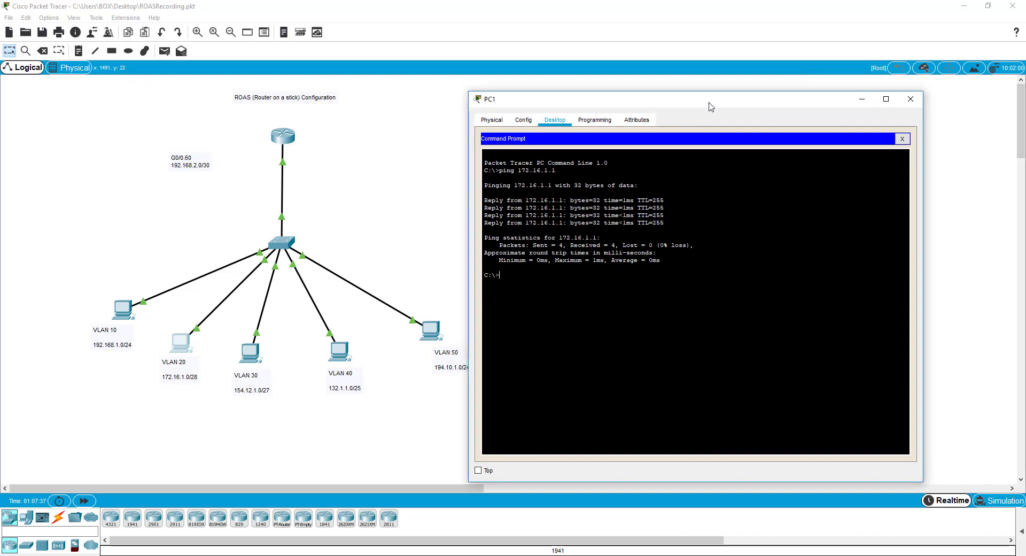
left_click(911, 102)
Step: Ping the default gateway 192.168.1.1 from the VLAN 10 PC's Command Prompt
left_click(122, 317)
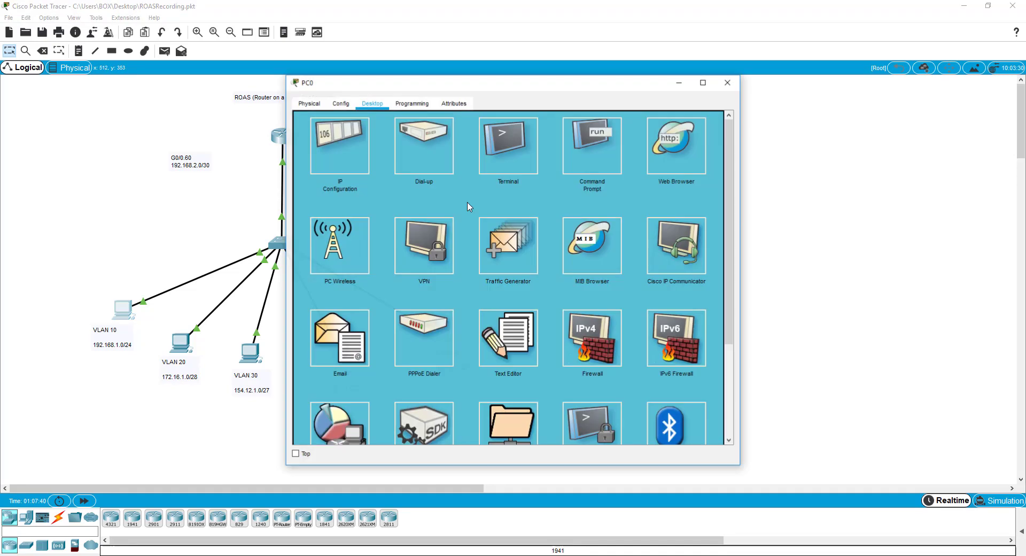
left_click(588, 163)
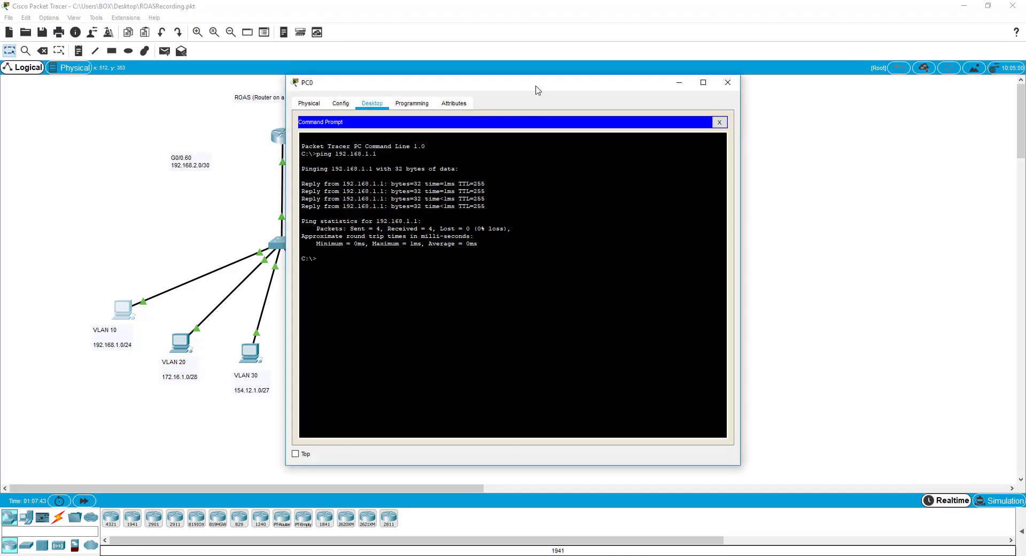
left_click_drag(538, 91, 775, 100)
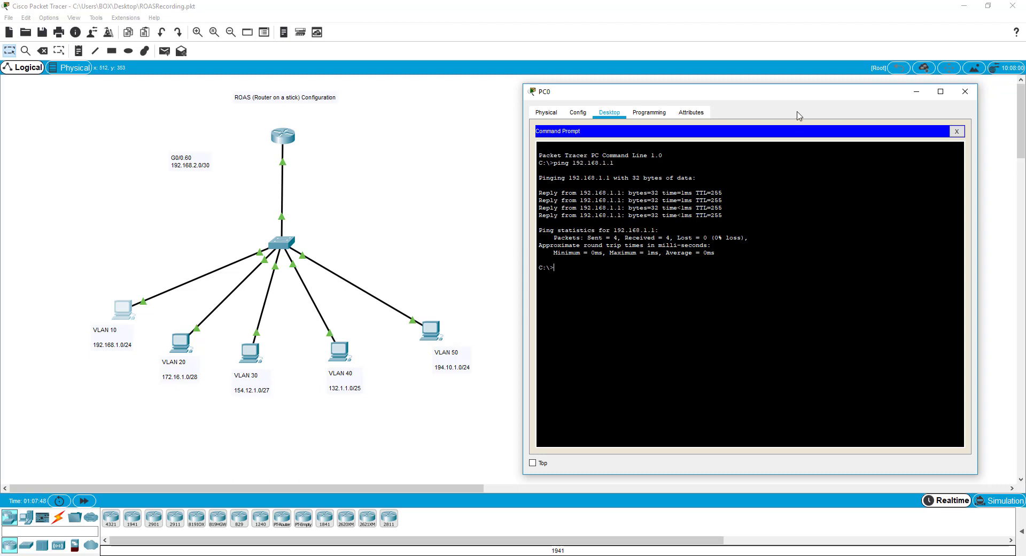
left_click_drag(801, 96, 819, 93)
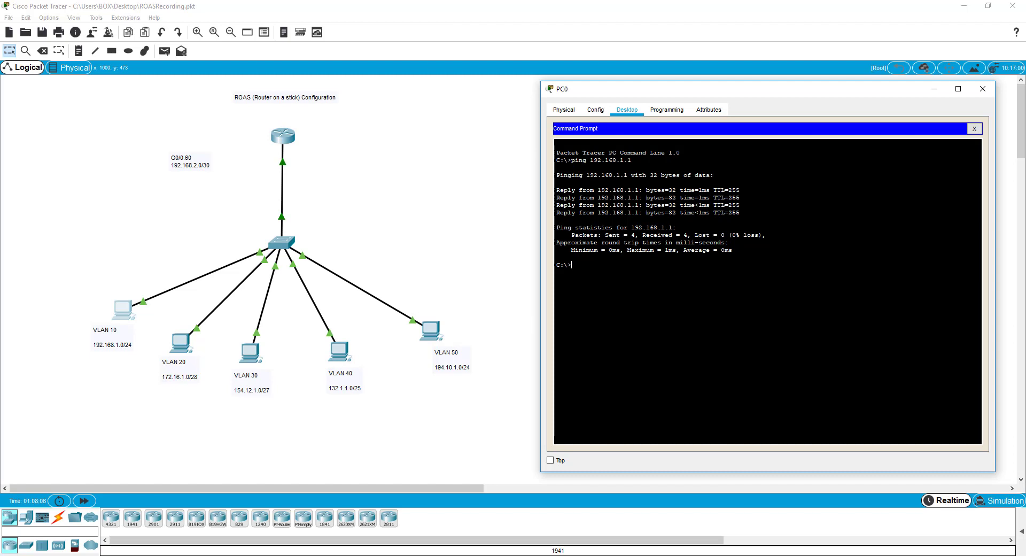
Step: Close the VLAN 10 PC's window and check the VLAN 20 PC's DHCP-assigned address in its IP configuration
type("ping")
left_click(982, 89)
left_click(181, 343)
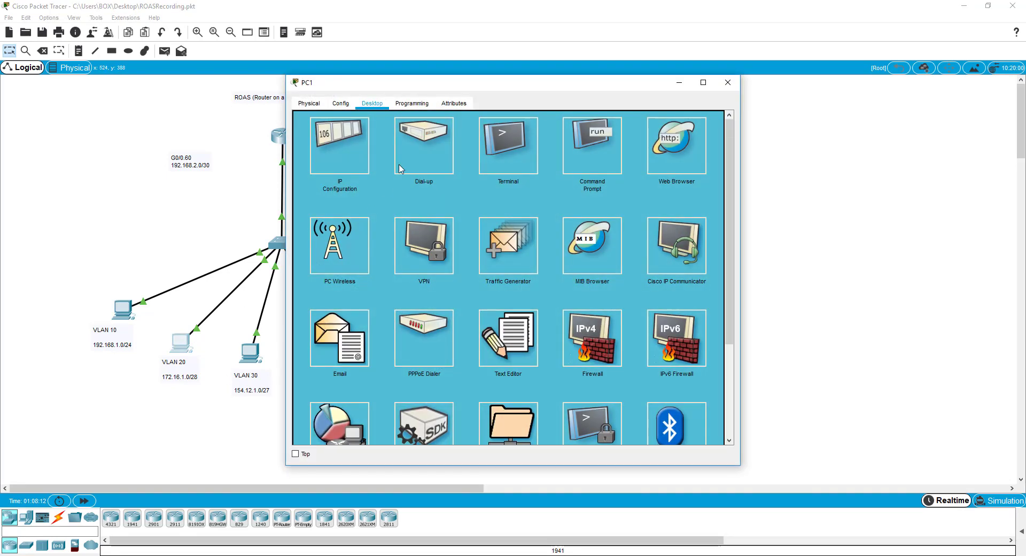
left_click(350, 150)
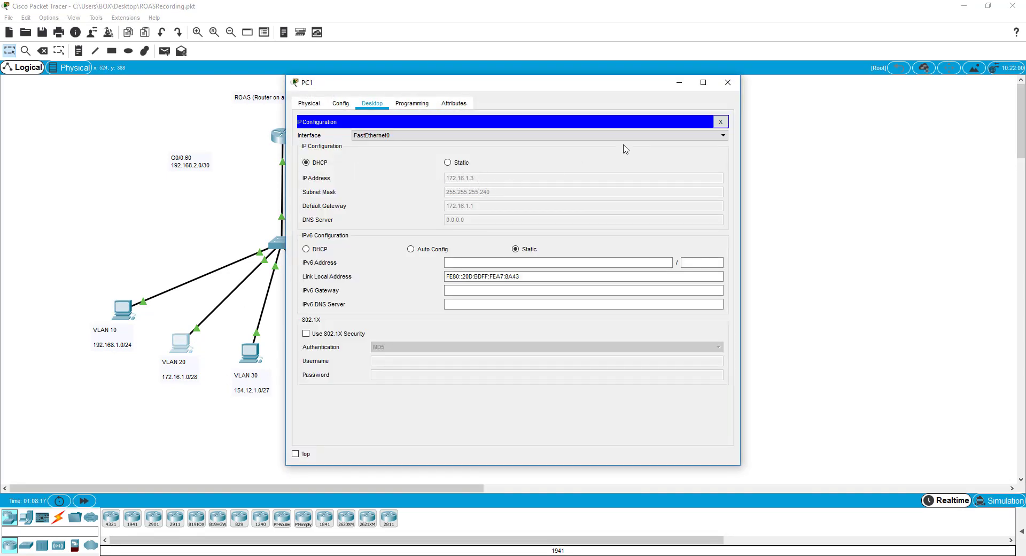
left_click(727, 82)
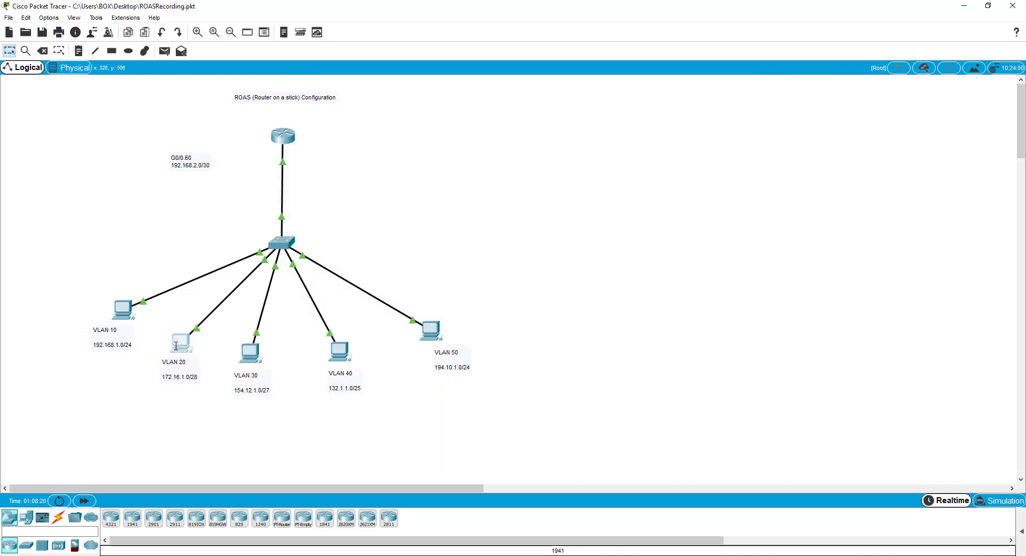
Step: Ping the VLAN 20 PC at 172.16.1.3 from the VLAN 10 PC's Command Prompt and close the PC's window
mouse_move(176, 345)
left_click(114, 308)
left_click(567, 157)
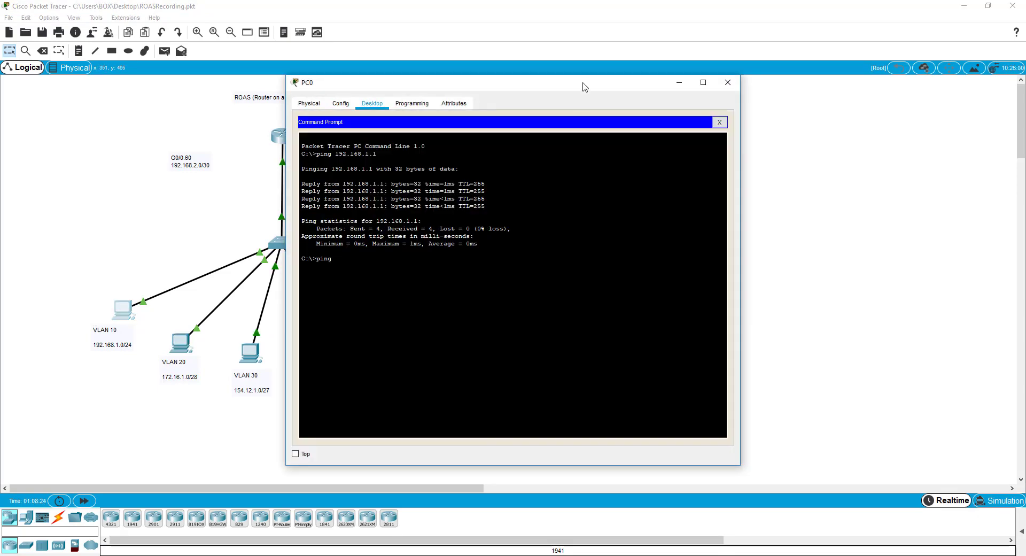
left_click_drag(585, 87, 723, 99)
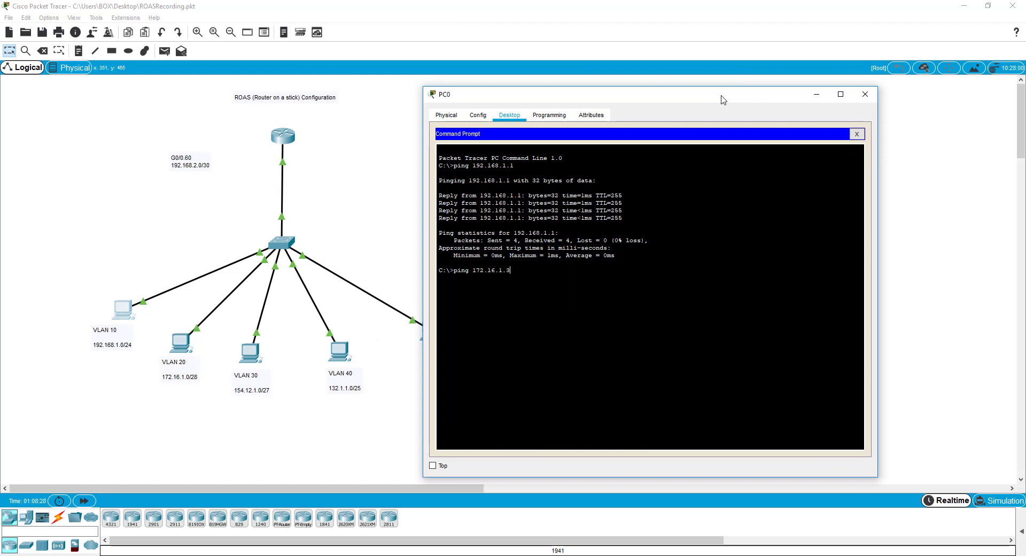
type("ping 172.16.1.3")
key("Return")
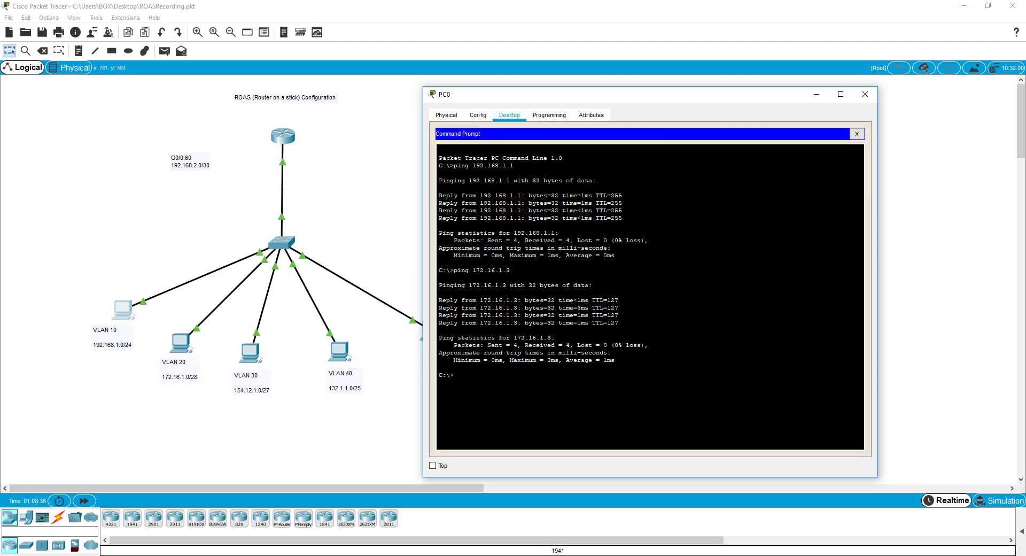
left_click(865, 94)
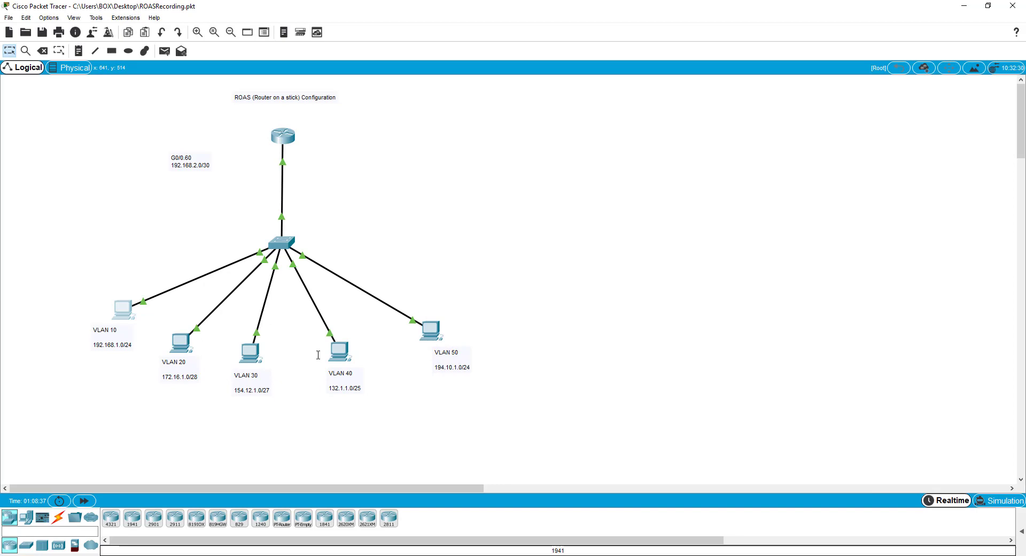
Step: Check the VLAN 30 PC's DHCP-assigned address in its IP configuration
left_click(252, 353)
left_click(348, 147)
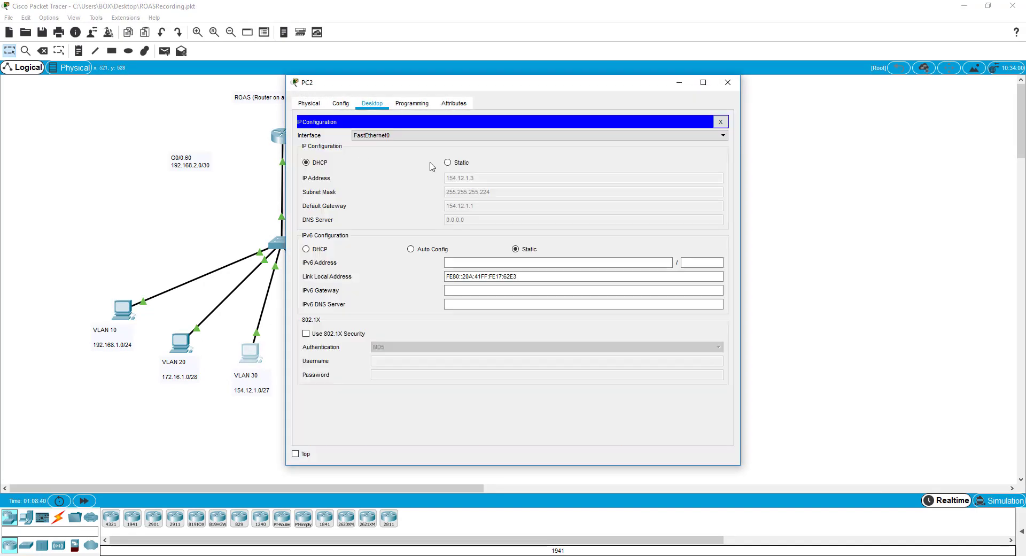
left_click(686, 80)
Step: Ping the VLAN 30 PC at 154.12.1.3 from the VLAN 10 PC's Command Prompt
left_click(123, 309)
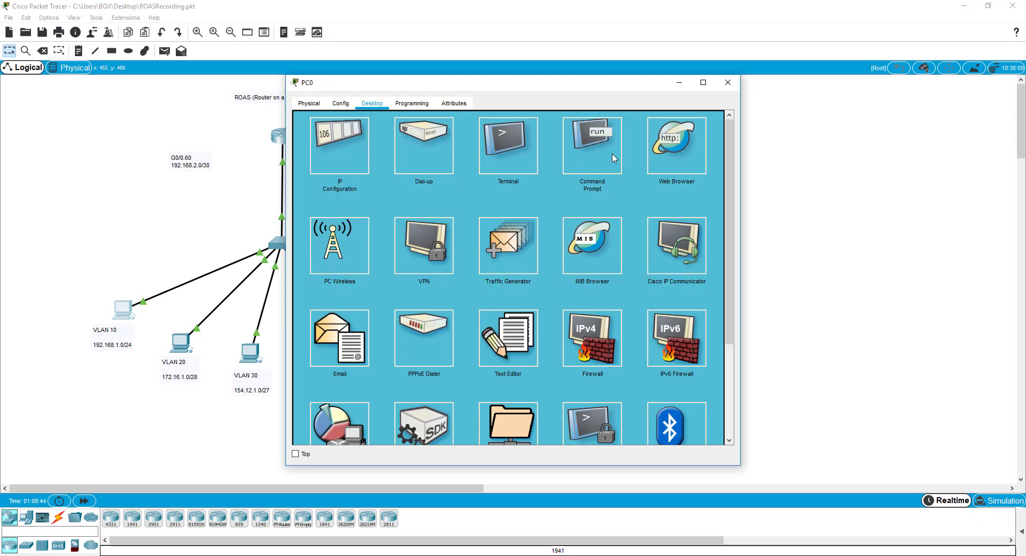
left_click(615, 158)
left_click_drag(606, 82, 839, 88)
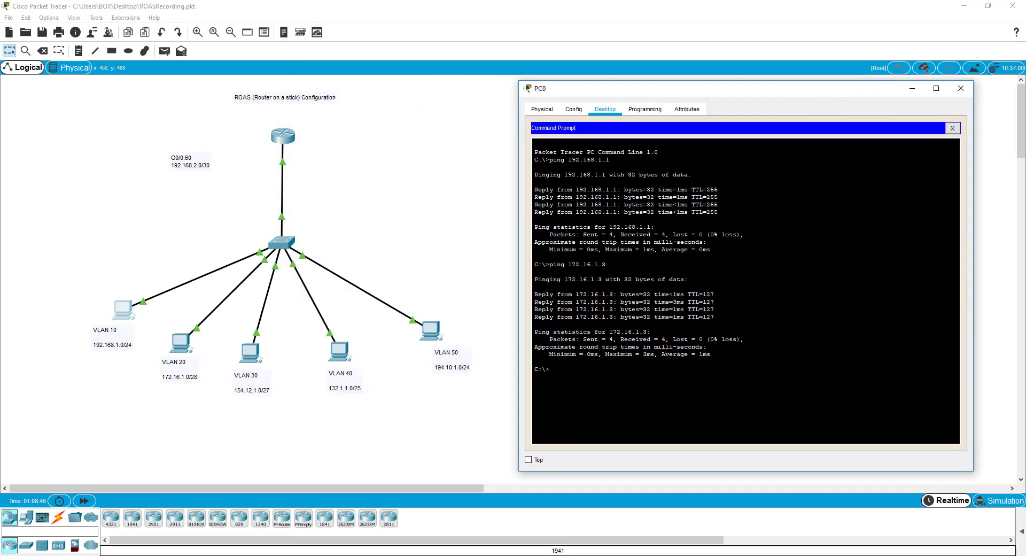
type("piu")
type("g")
type(" 154.12.1")
type(".3")
key("Return")
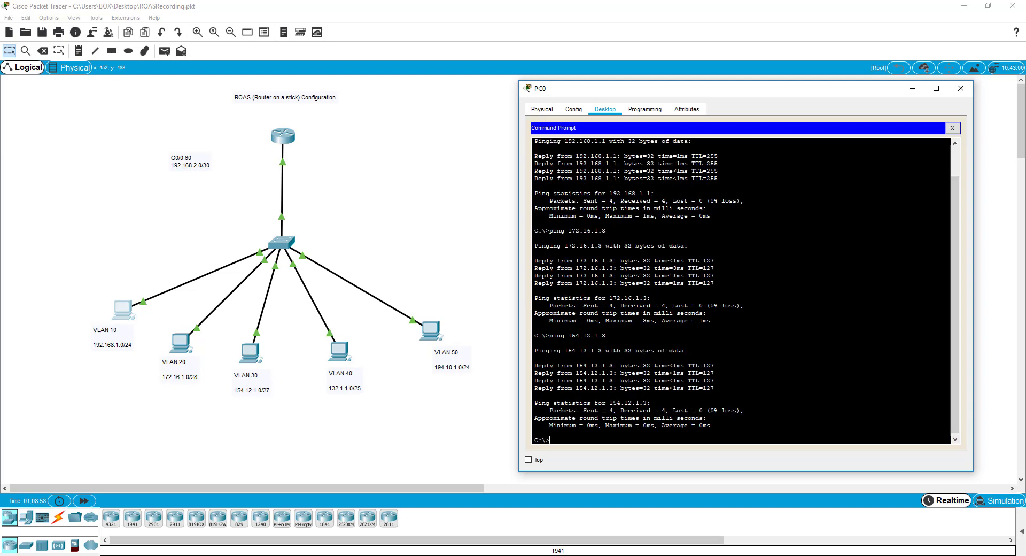
Step: Ping 132.1.1.3 in VLAN 40 and 194.10.1.1 in VLAN 50 from the VLAN 10 PC and close its window
type("ng 132.1.1.3")
key("Return")
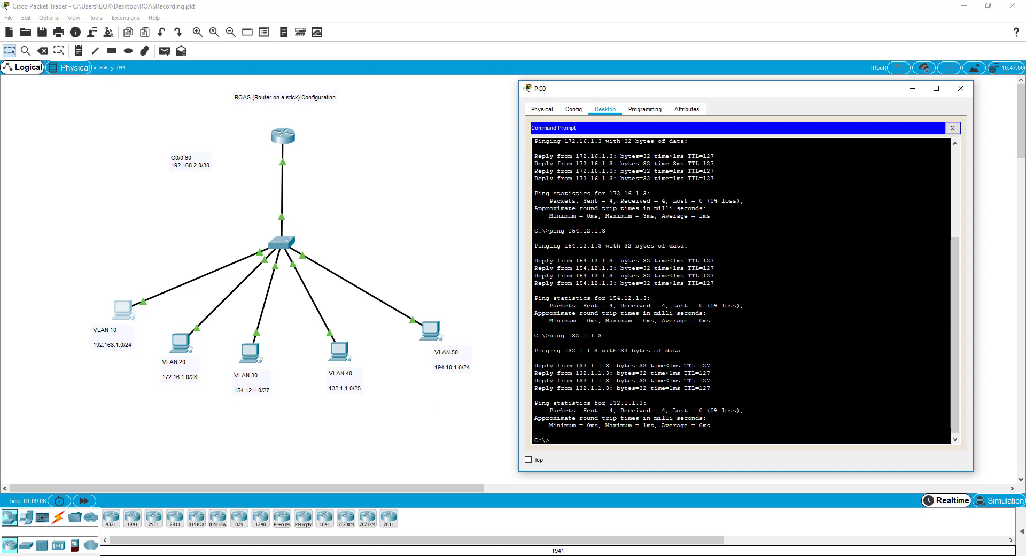
type("ping 194.10.1.1")
key("Return")
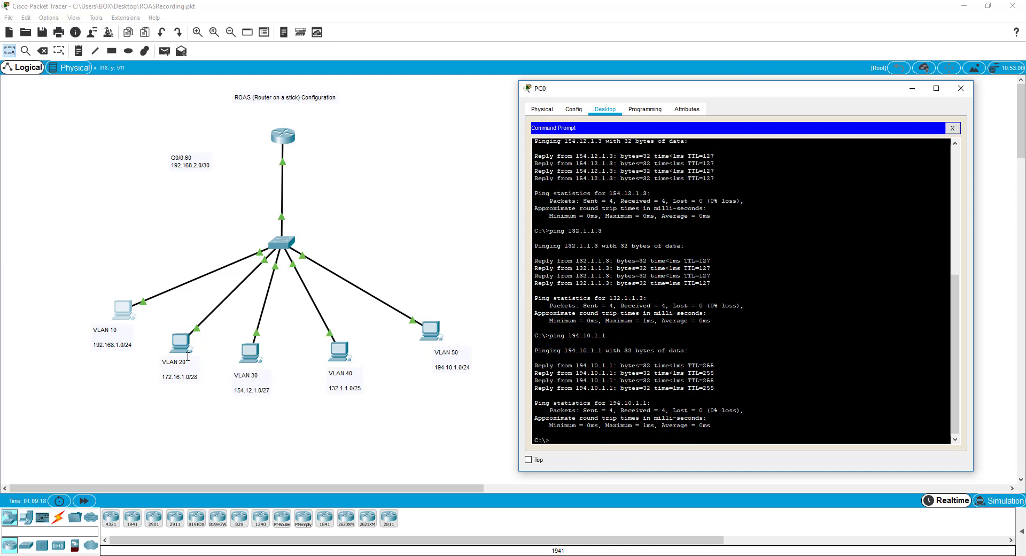
left_click(960, 88)
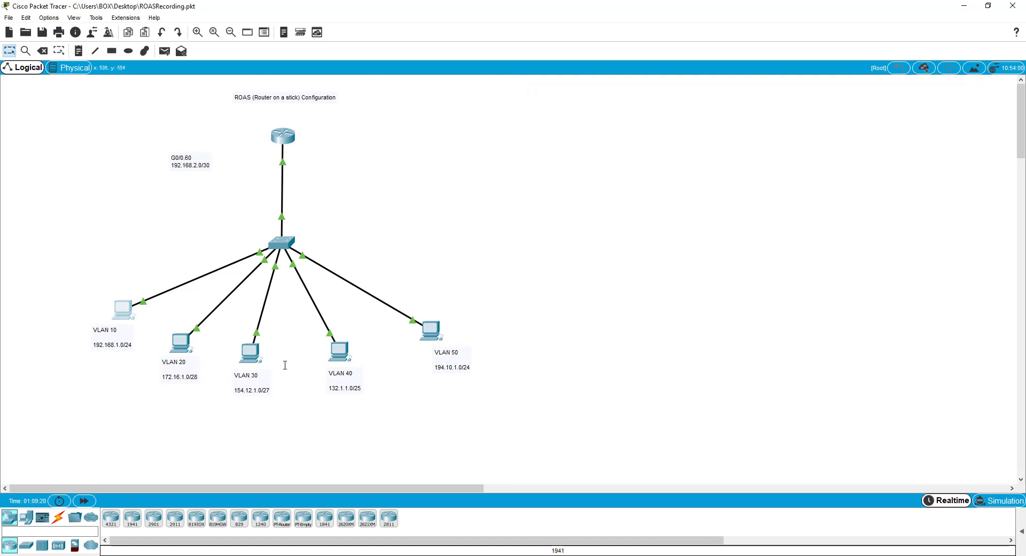
Step: Ping the VLAN 10 PC at 192.168.1.3 from the VLAN 30 PC's Command Prompt
left_click(260, 354)
left_click(603, 161)
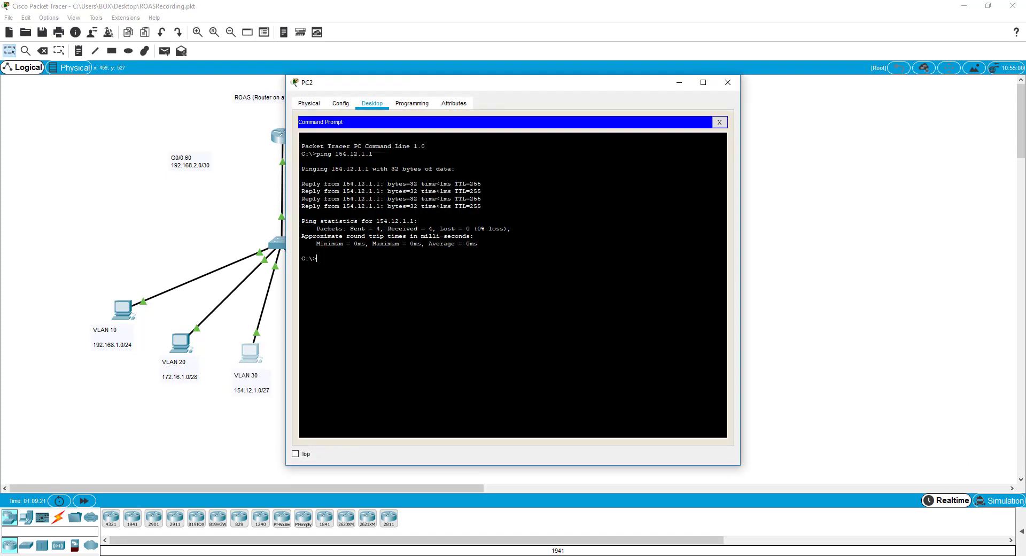
left_click_drag(586, 90, 825, 87)
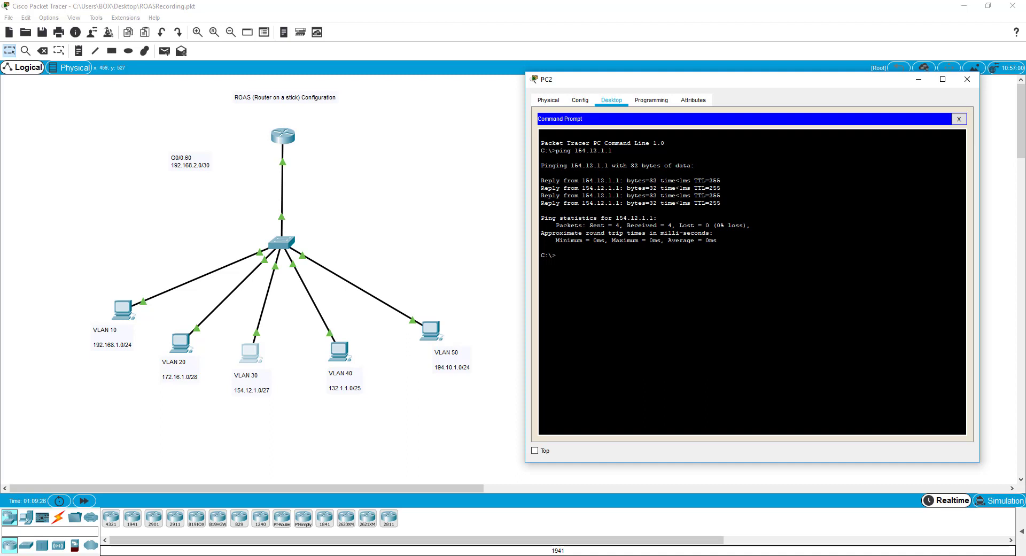
type("ping 192.168.1.3")
key("Return")
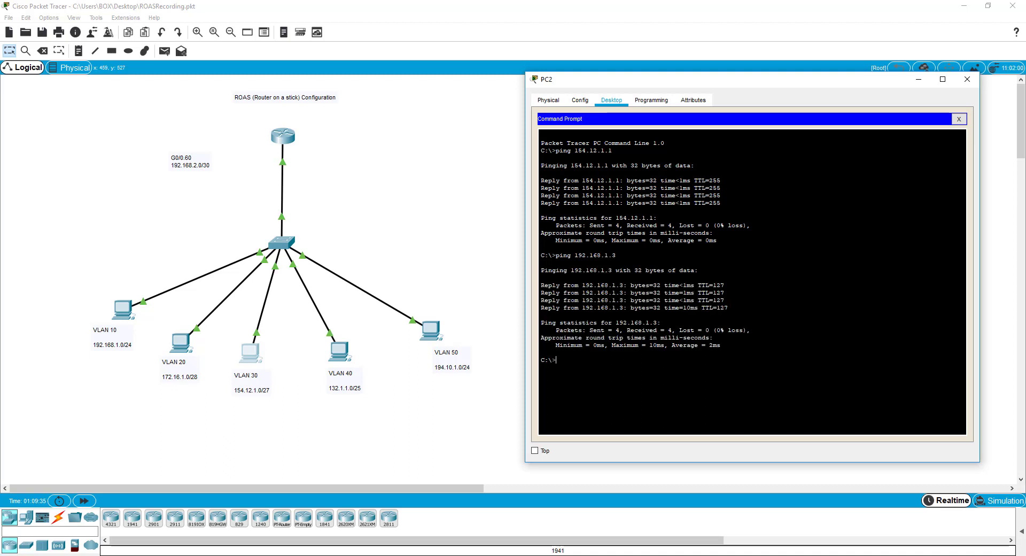
Step: Ping 194.10.1.3 in VLAN 50 and 132.1.1.3 in VLAN 40 from the VLAN 30 PC and close its window
type("ping 1")
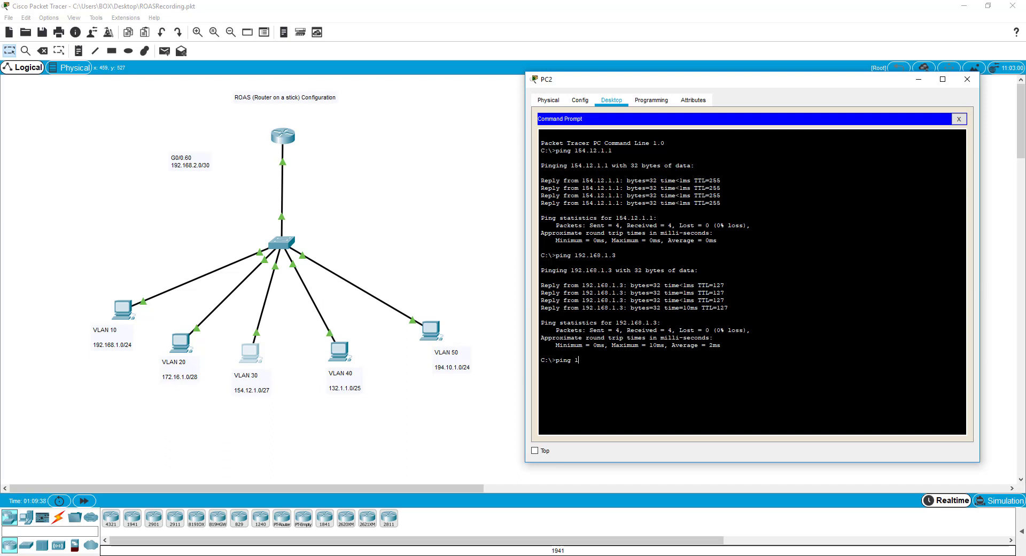
type("94.10.1.3")
key("Return")
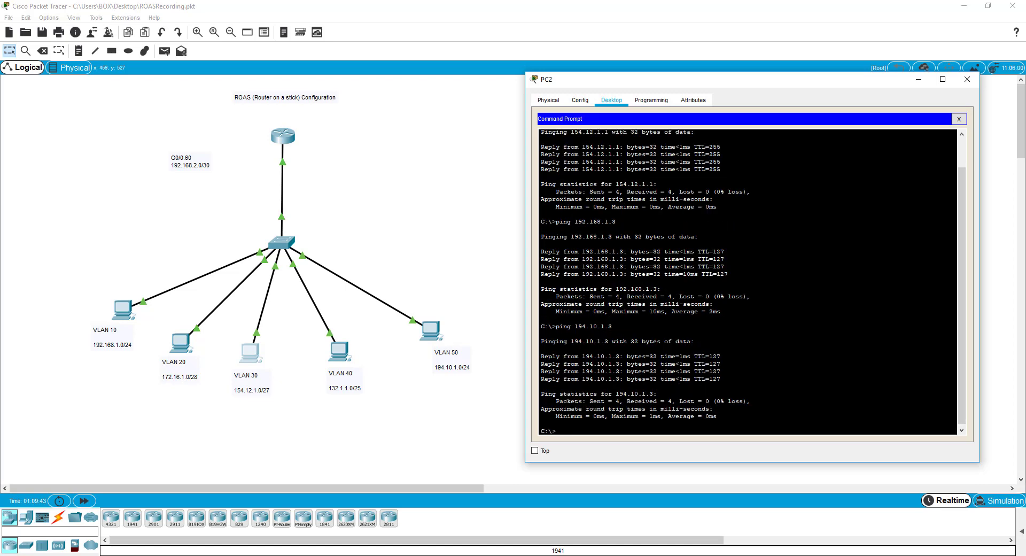
type("ping 132.1.1.3")
key("Return")
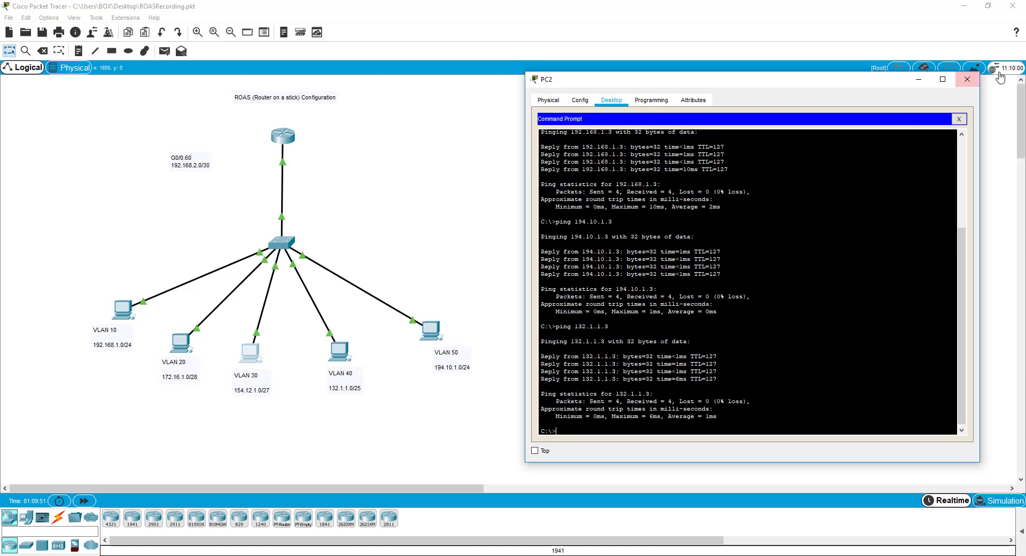
left_click(968, 79)
Step: Ping the VLAN 40 PC at 132.1.1.3 from the VLAN 50 PC's Command Prompt
left_click(431, 329)
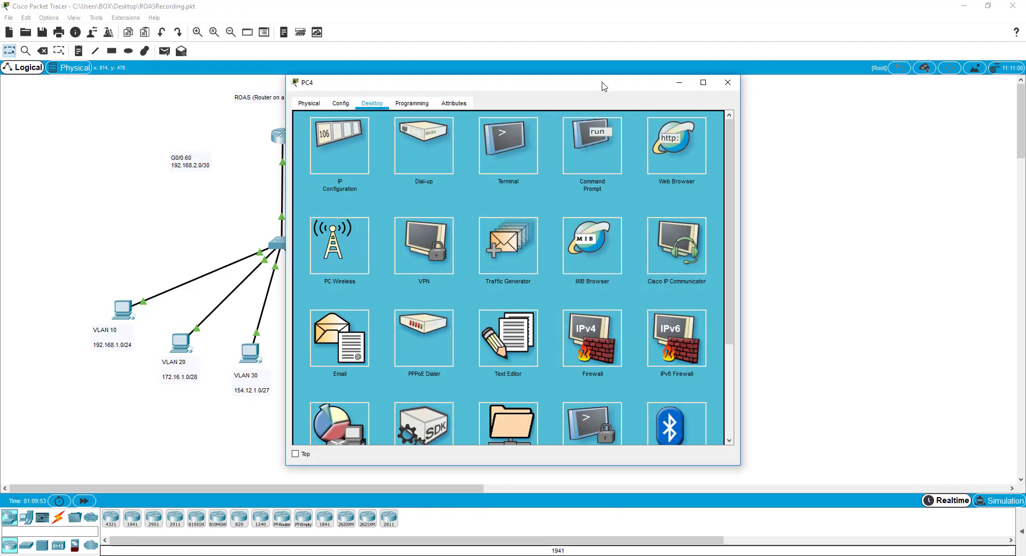
left_click_drag(603, 86, 837, 90)
left_click(813, 144)
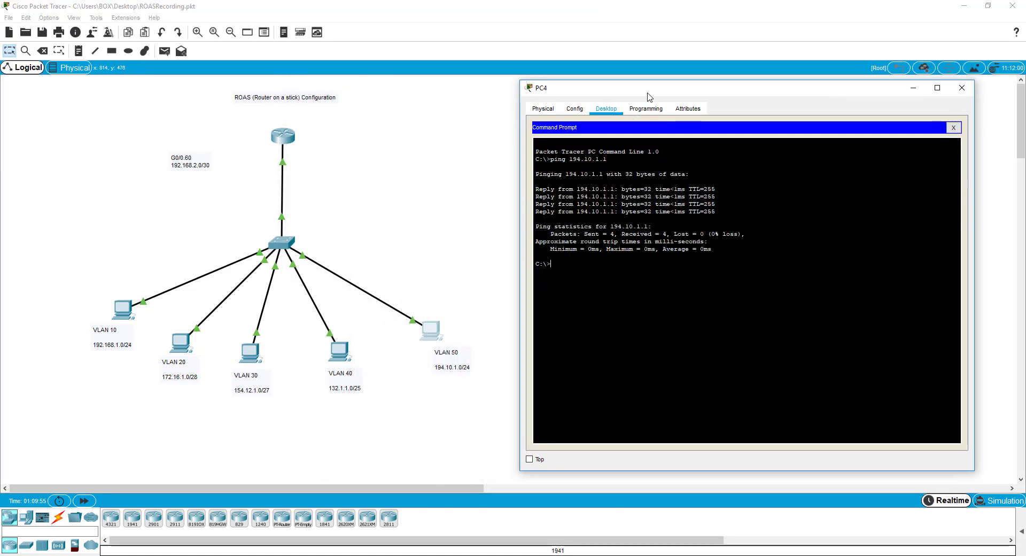
left_click_drag(647, 93, 673, 94)
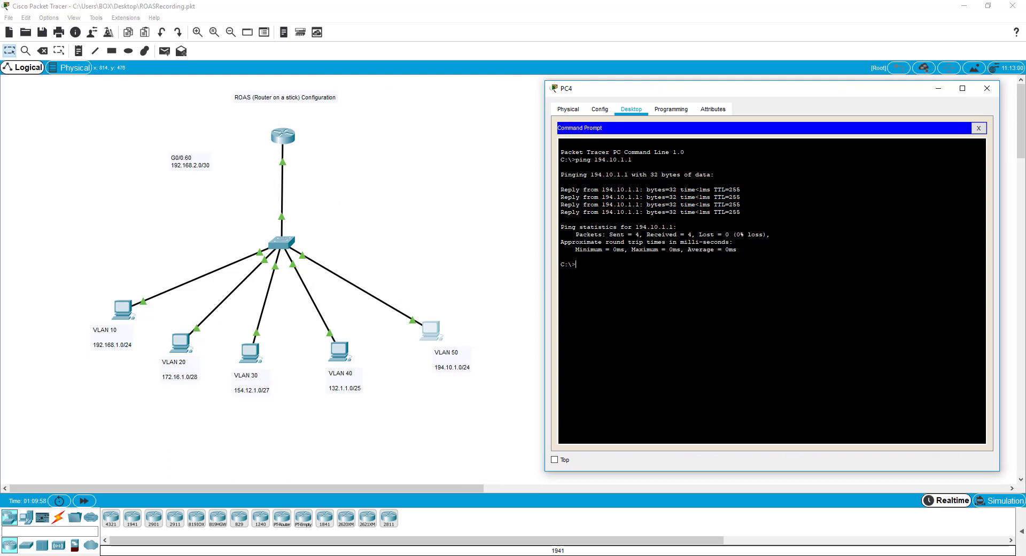
type("ping 132.1.1.3")
key("Return")
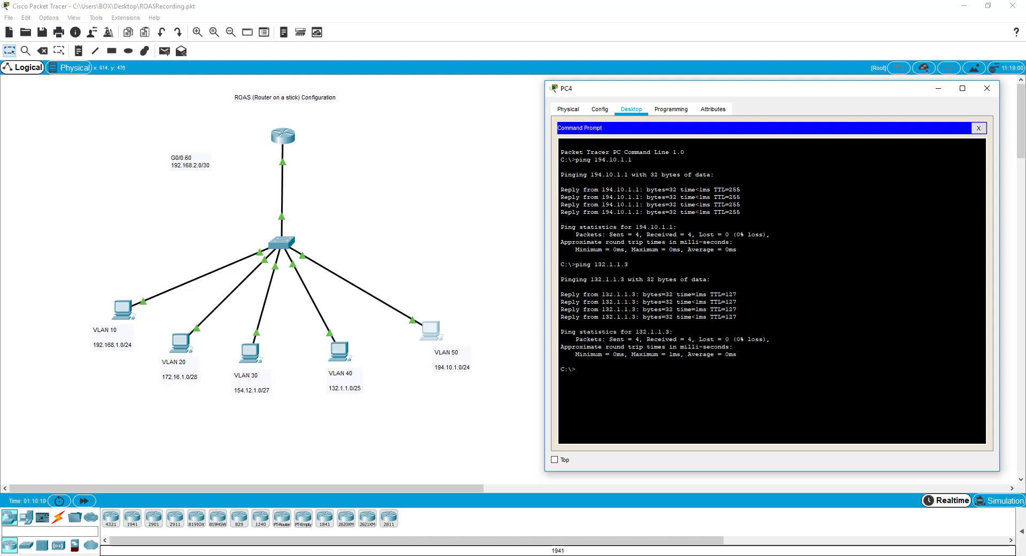
Step: Ping the VLAN 10 PC at 192.168.1.3 from the VLAN 50 PC's Command Prompt
type("ping 192.168.1.3")
key("Return")
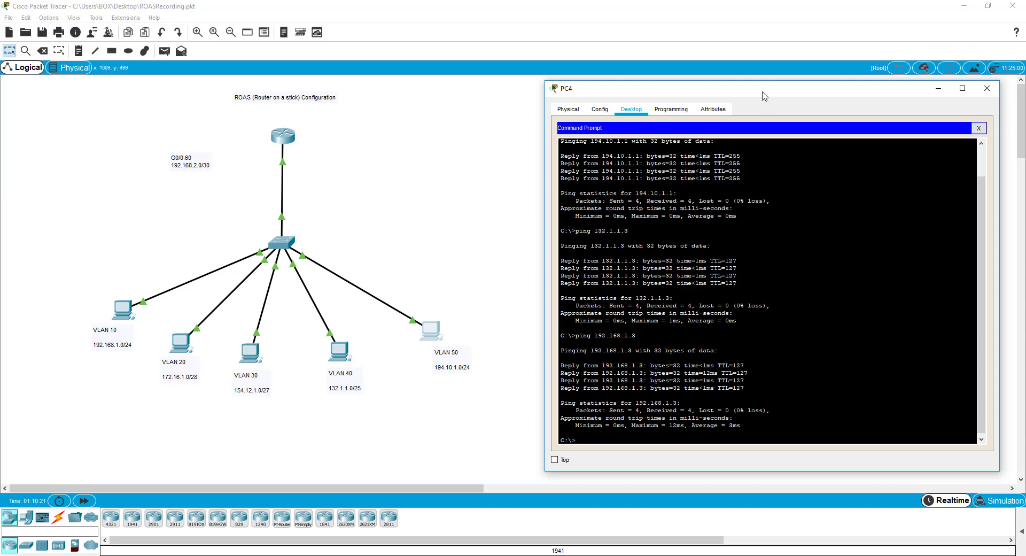
left_click_drag(766, 90, 709, 86)
scroll(565, 397, "down", 1)
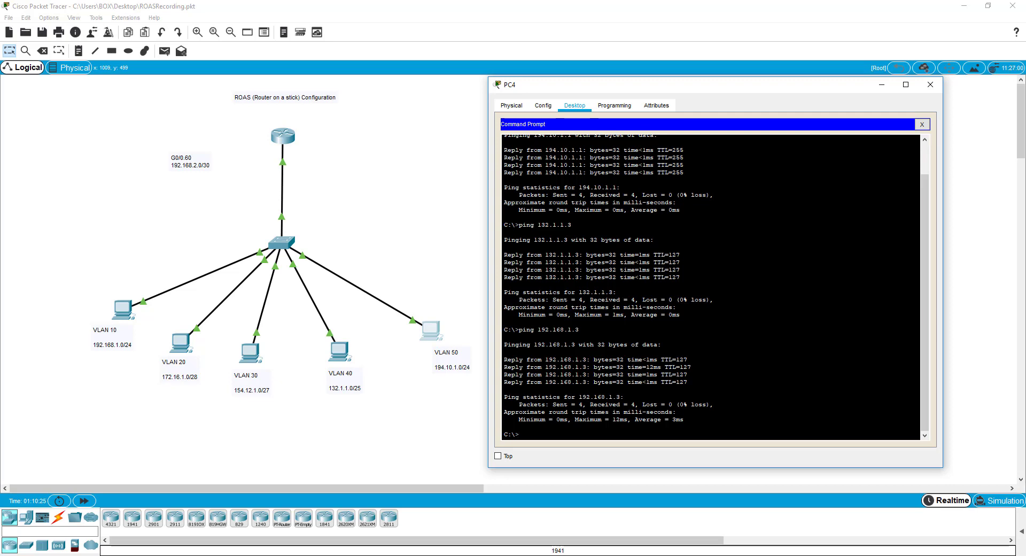
Step: Close the VLAN 50 PC's window and enter global configuration mode on switch SW1
left_click_drag(711, 97, 728, 87)
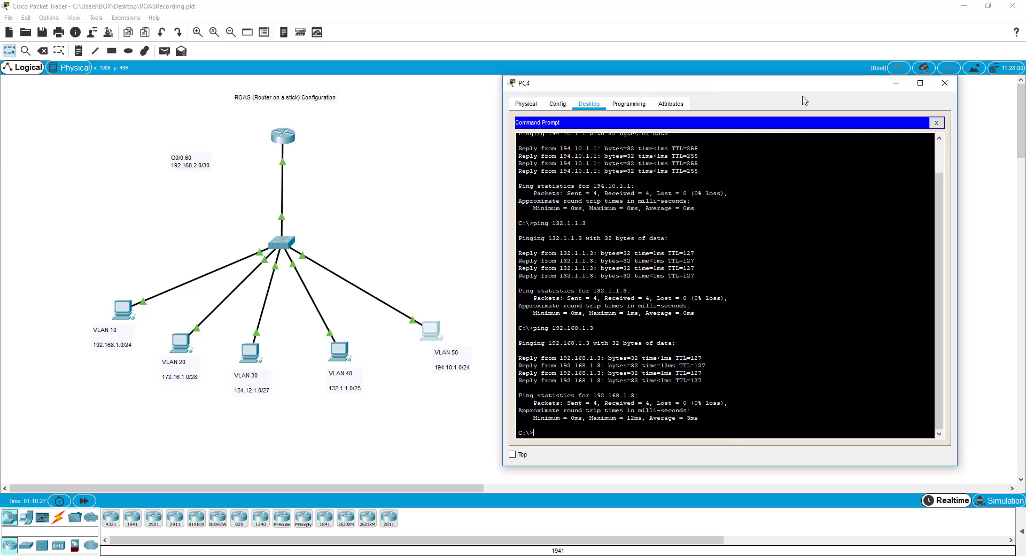
left_click(945, 84)
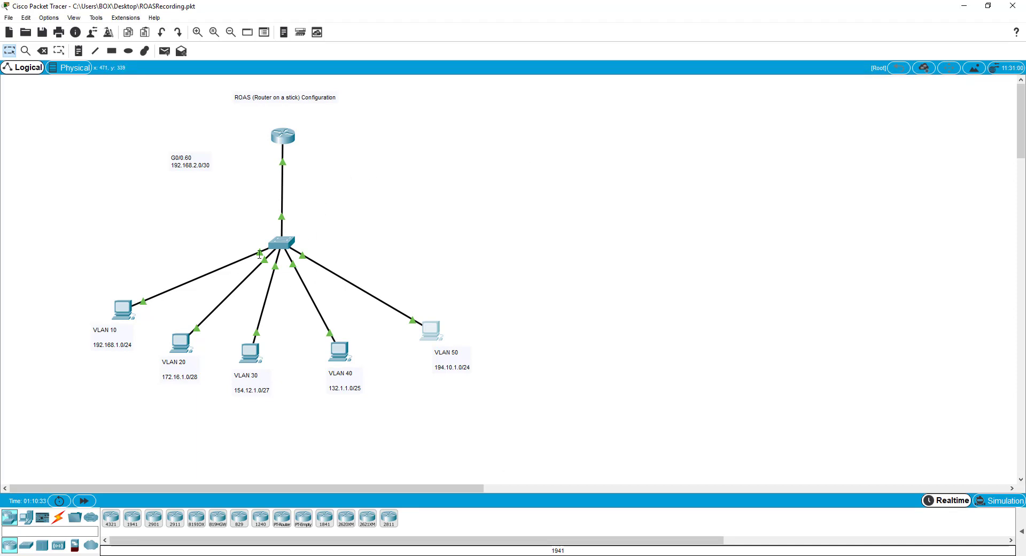
mouse_move(283, 241)
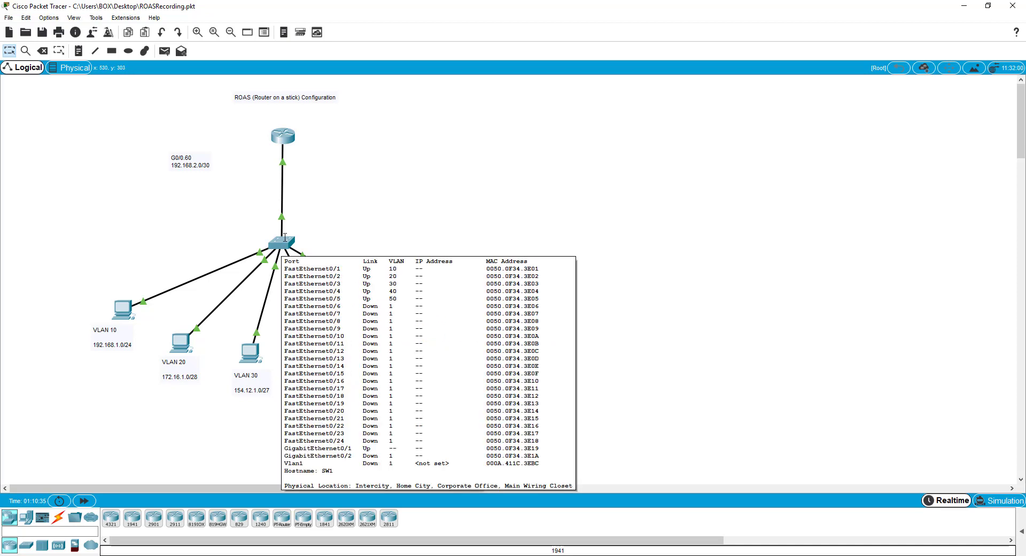
left_click(284, 242)
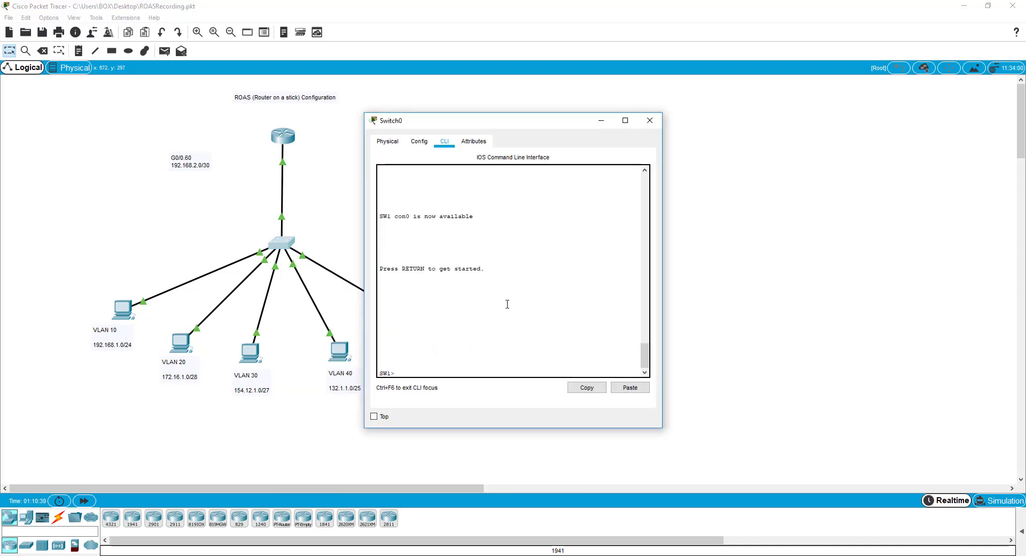
type("en")
key("Return")
type("conf t")
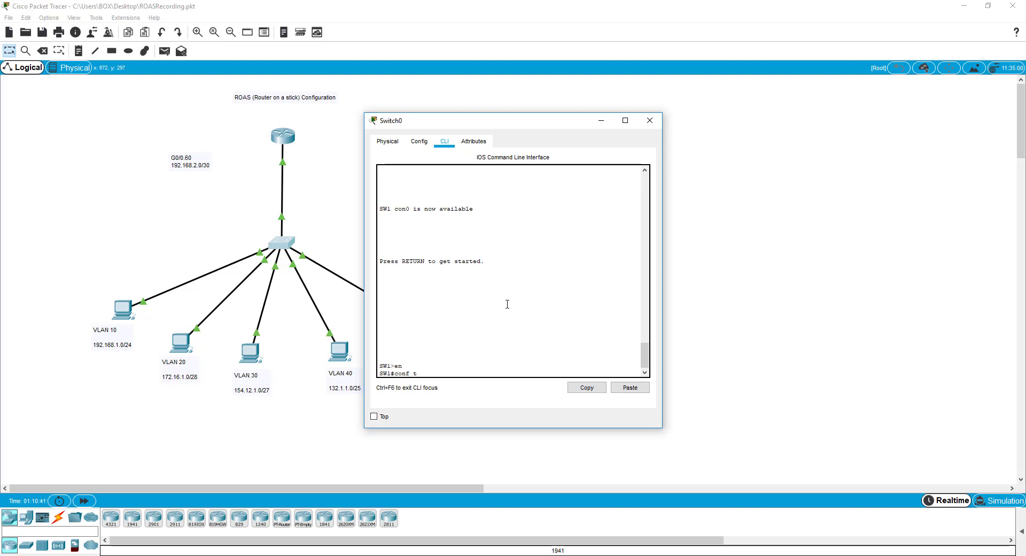
key("Return")
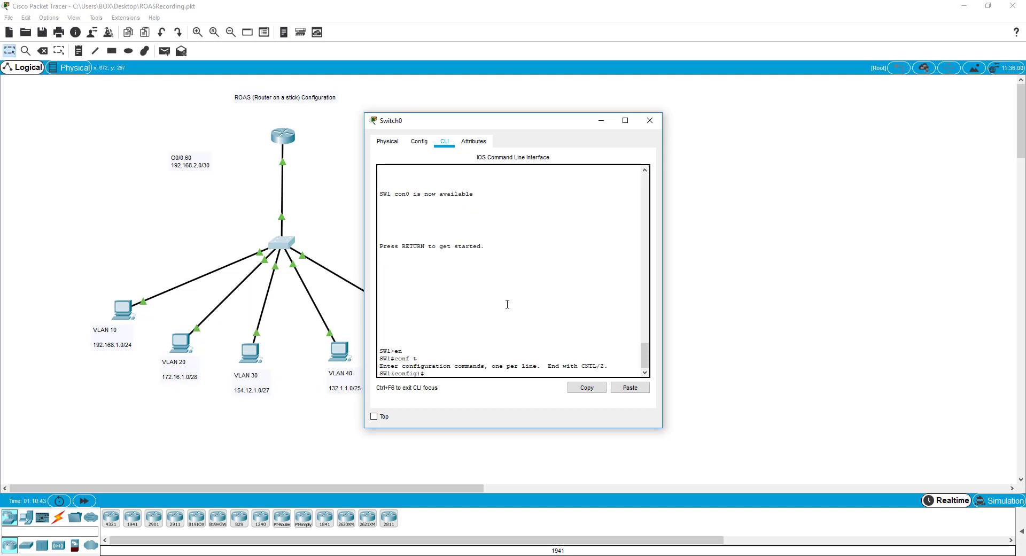
Step: Assign IP address 192.168.2.2 with mask 255.255.255.252 to the switch's VLAN 60 interface and exit configuration mode
type("int vlan 60")
key("Return")
key("Return")
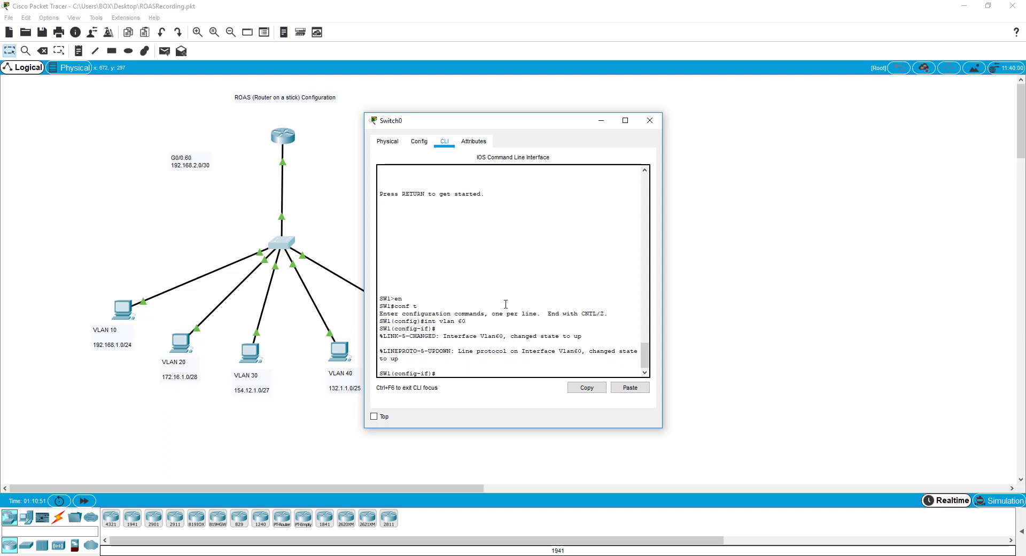
type("ip address 192.168.2.2 255.255.255.252")
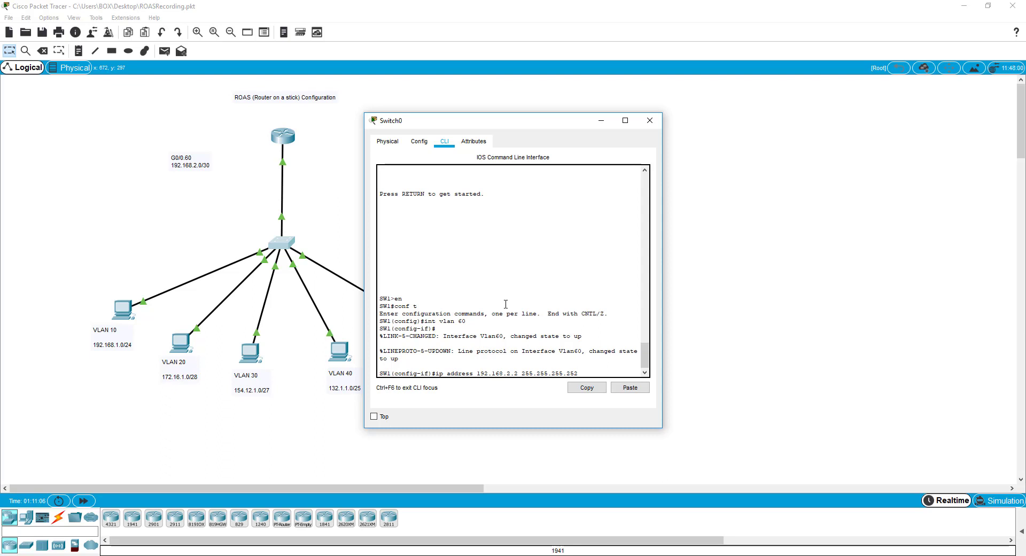
key("Return")
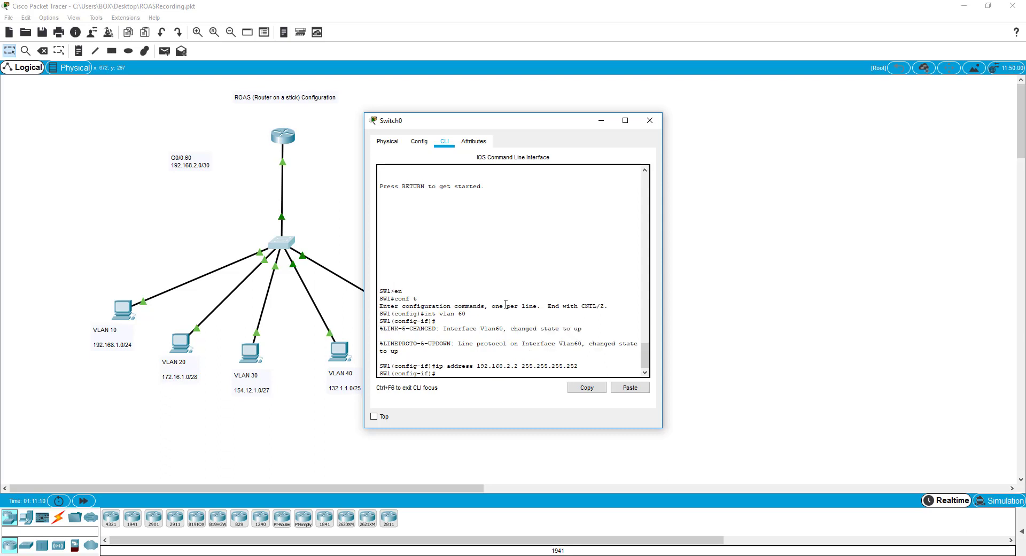
type("end")
key("Return")
Step: Display the switch's brief IP interface list, check the VLAN 60 entry and close the switch window
type("sh")
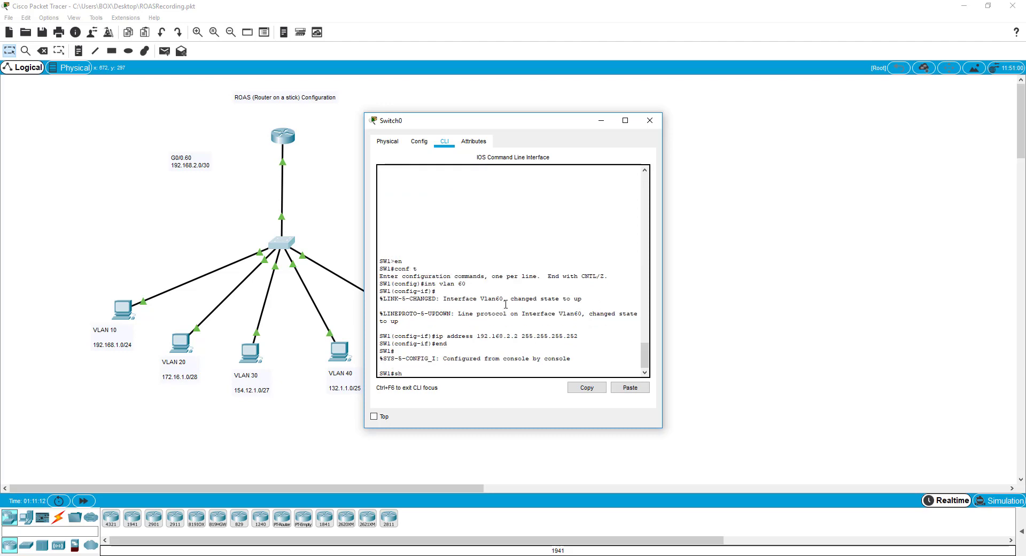
type("ow ip int brief")
key("Return")
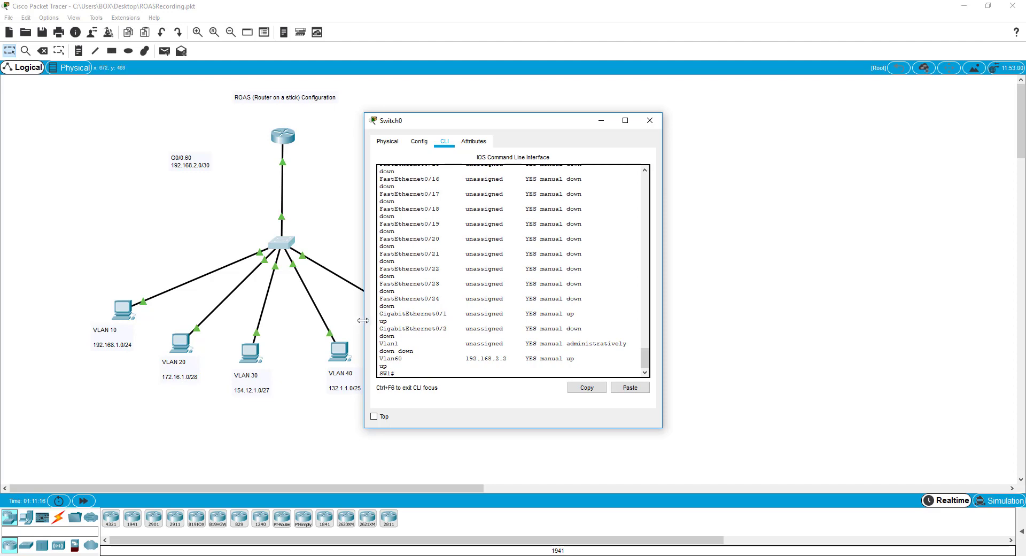
left_click_drag(364, 320, 221, 321)
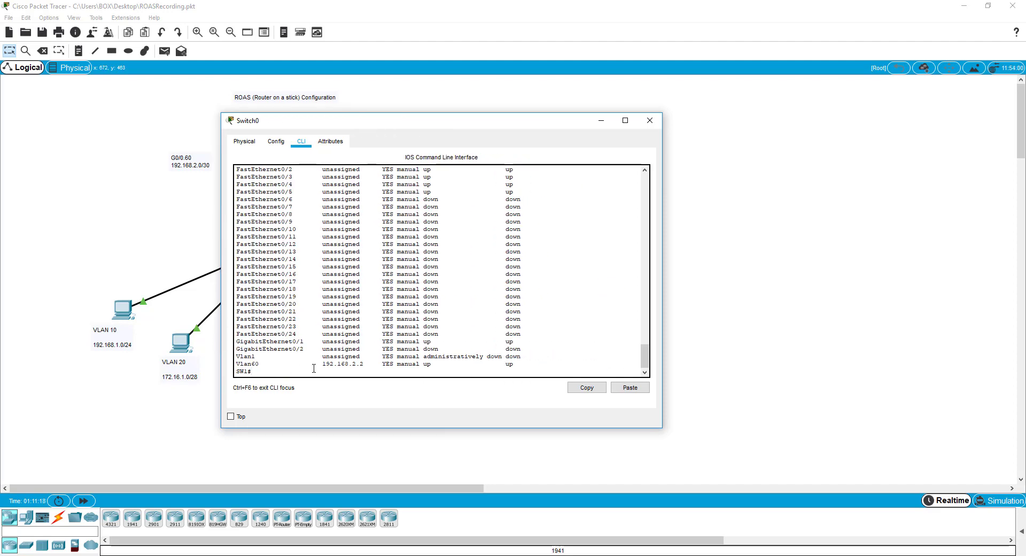
left_click_drag(323, 364, 539, 370)
left_click(541, 370)
left_click(650, 121)
Step: Ping the switch's VLAN 60 address 192.168.2.2 from the VLAN 10 PC's Command Prompt and close its window
left_click(123, 309)
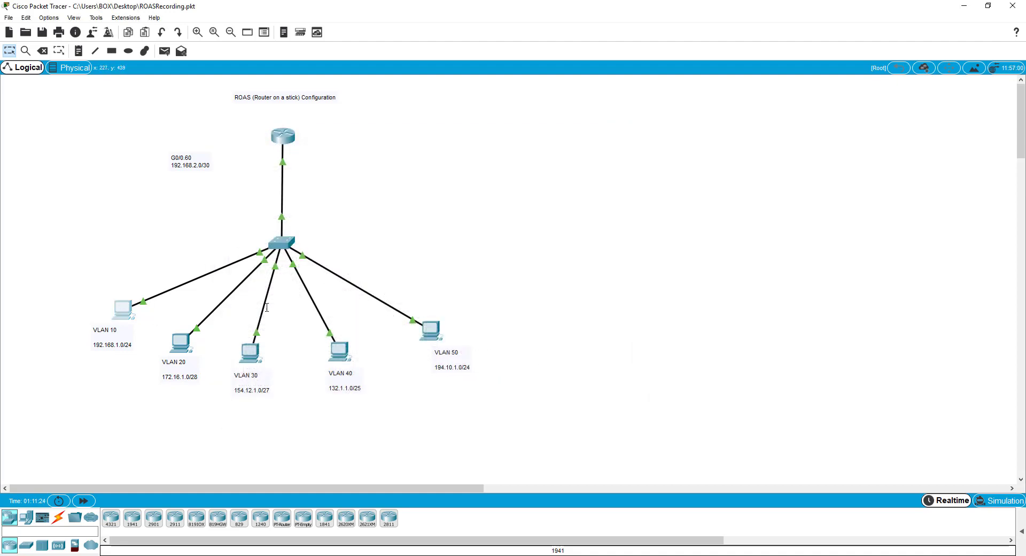
left_click_drag(536, 78, 758, 81)
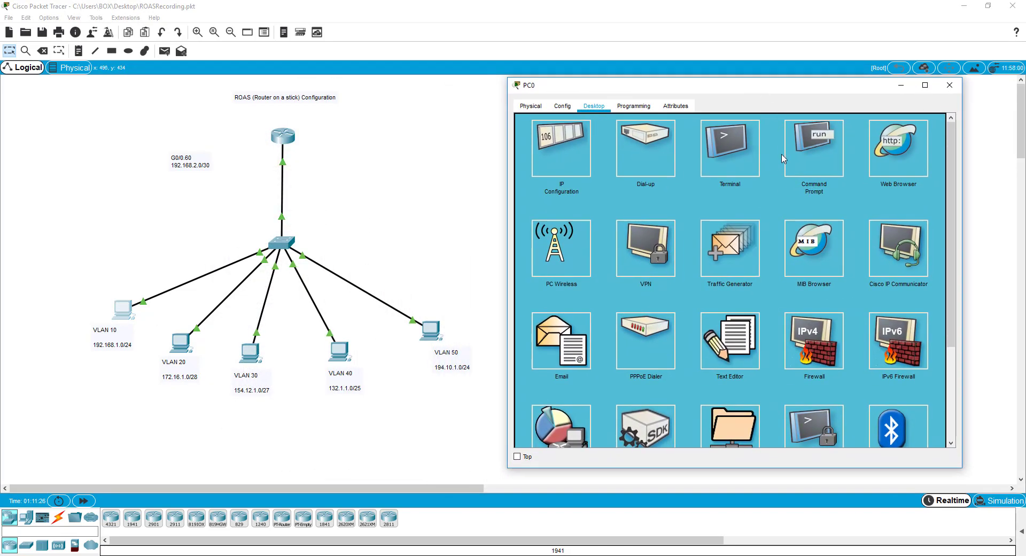
left_click(807, 158)
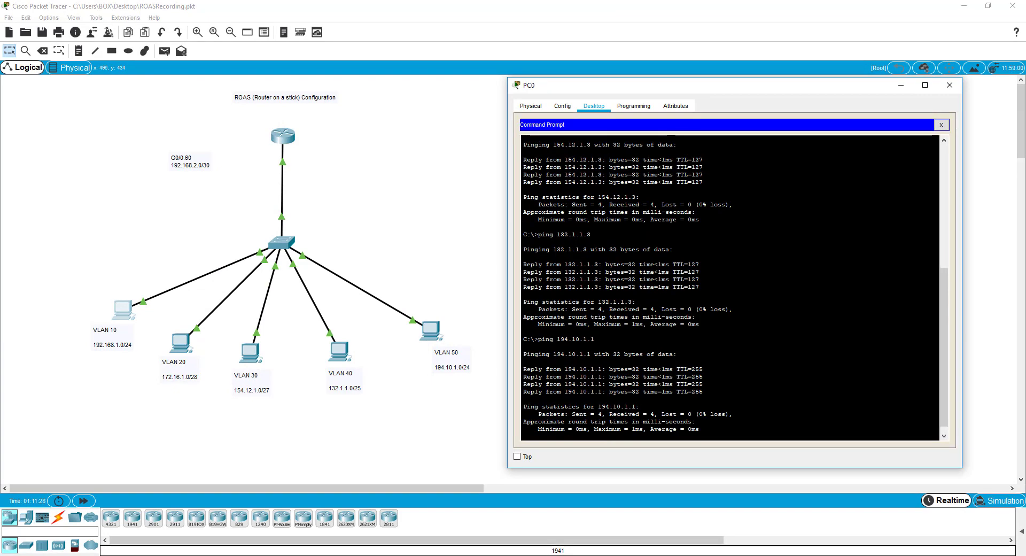
type("ping")
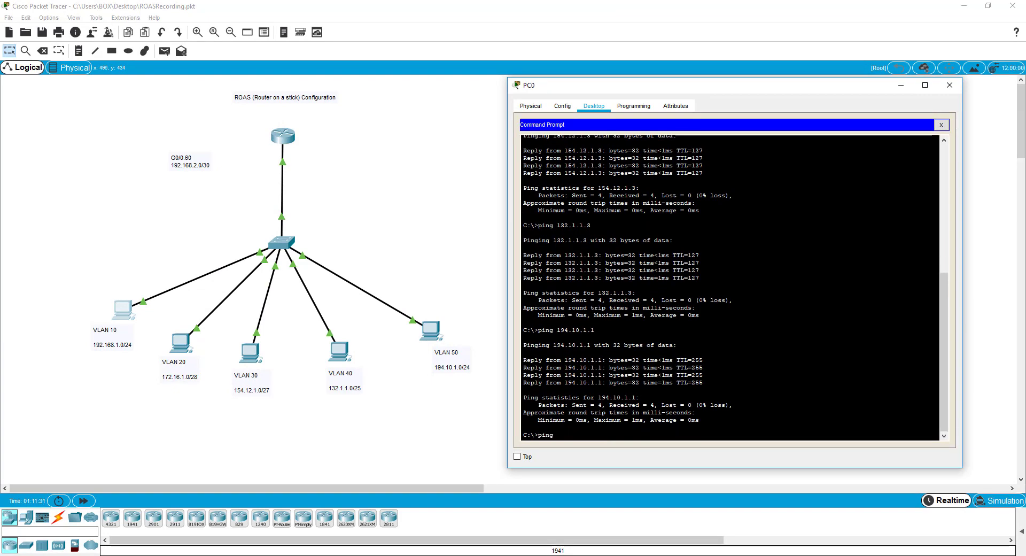
type(" 192.168.2.2")
key("Return")
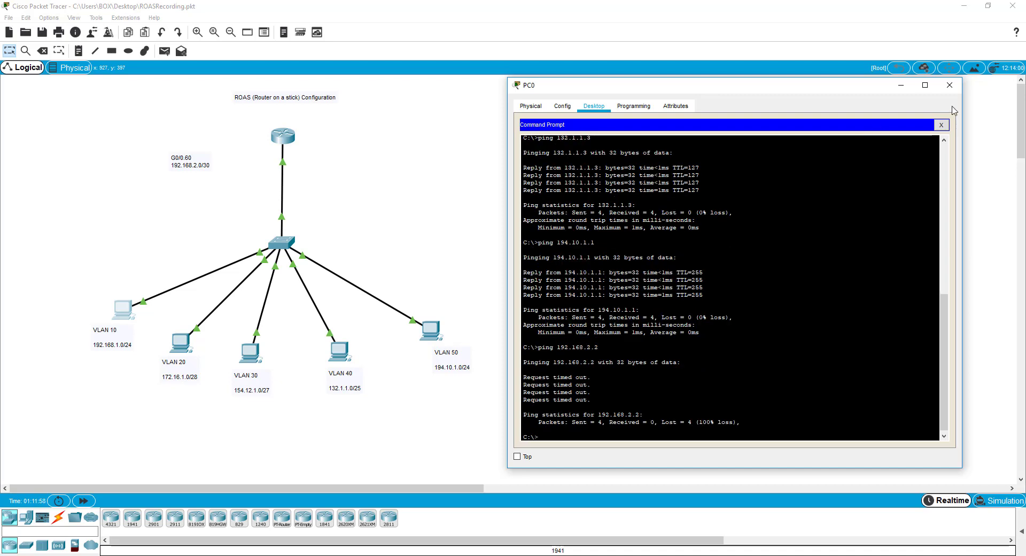
left_click(950, 85)
Step: Set the switch's IP default gateway to 192.168.2.1 and exit configuration mode
left_click(284, 238)
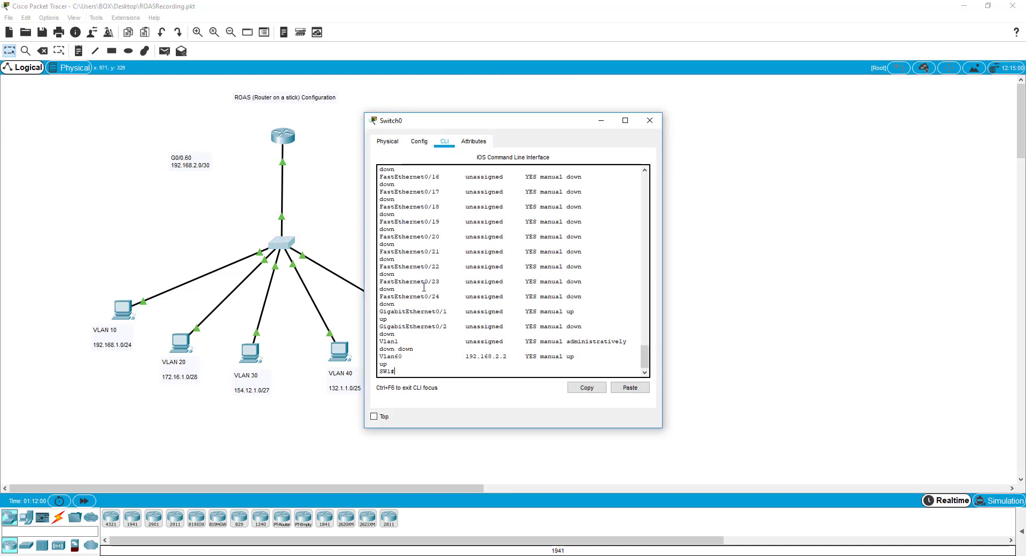
left_click_drag(533, 116, 729, 93)
type("conf t")
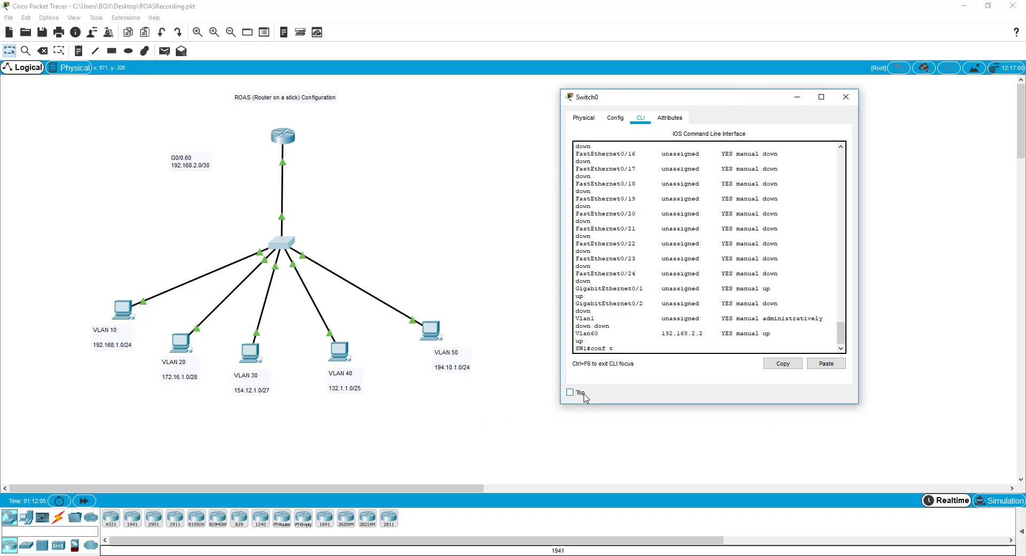
key("Return")
type("ip ")
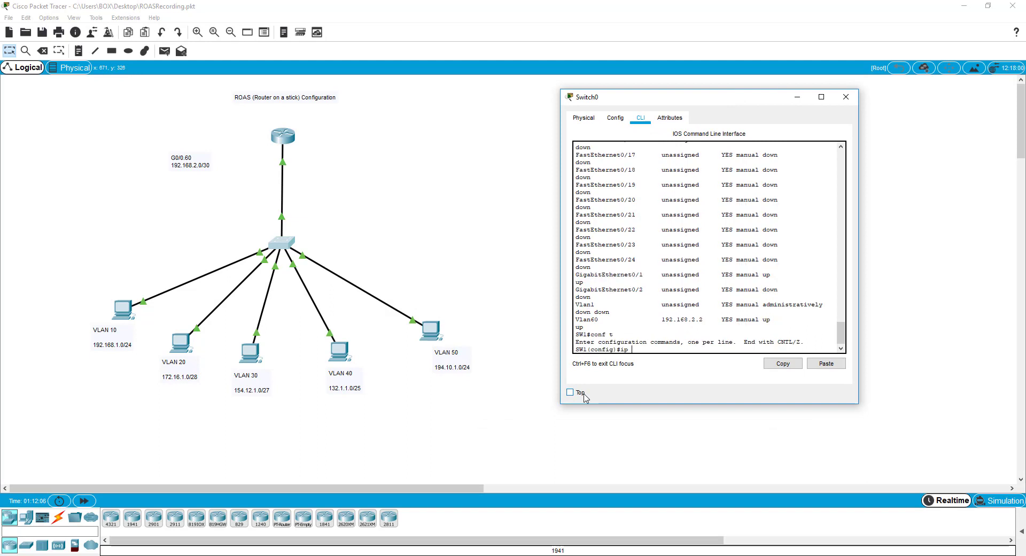
type("default-gateway 192.168.2.1")
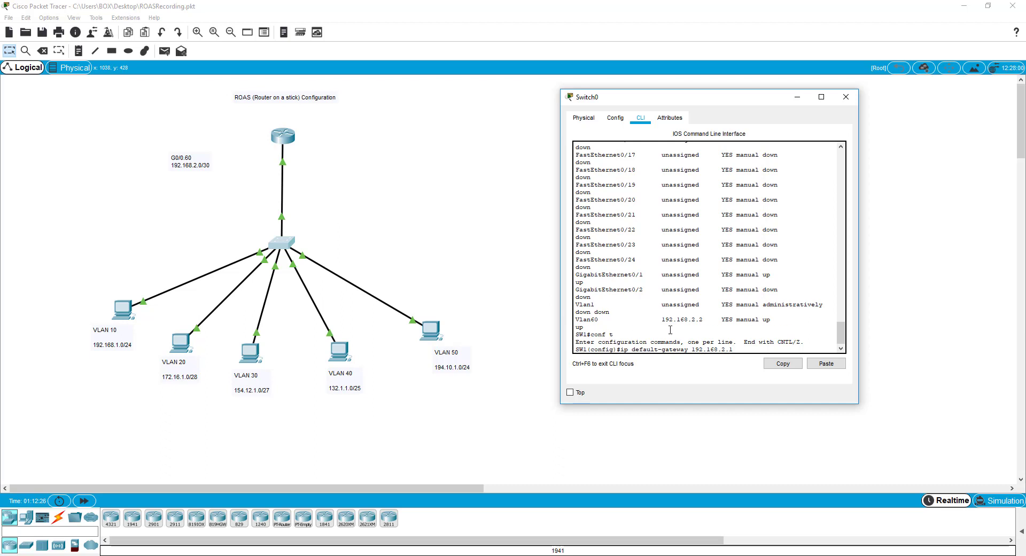
key("Return")
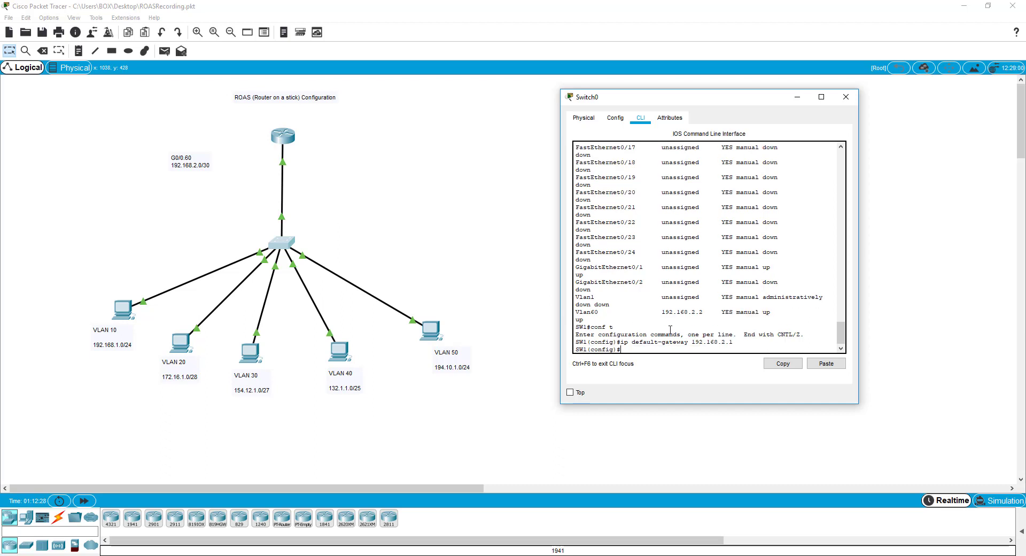
type("end")
key("Return")
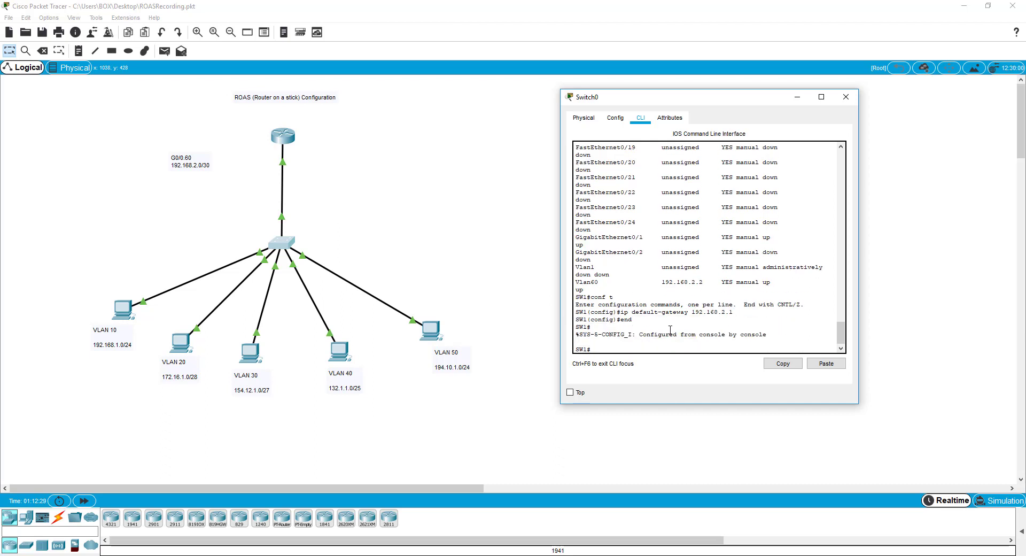
Step: Ping the VLAN 10 gateway at 192.168.1.1 from the switch and close the switch window
type("ping 192.168.1.1")
key("Return")
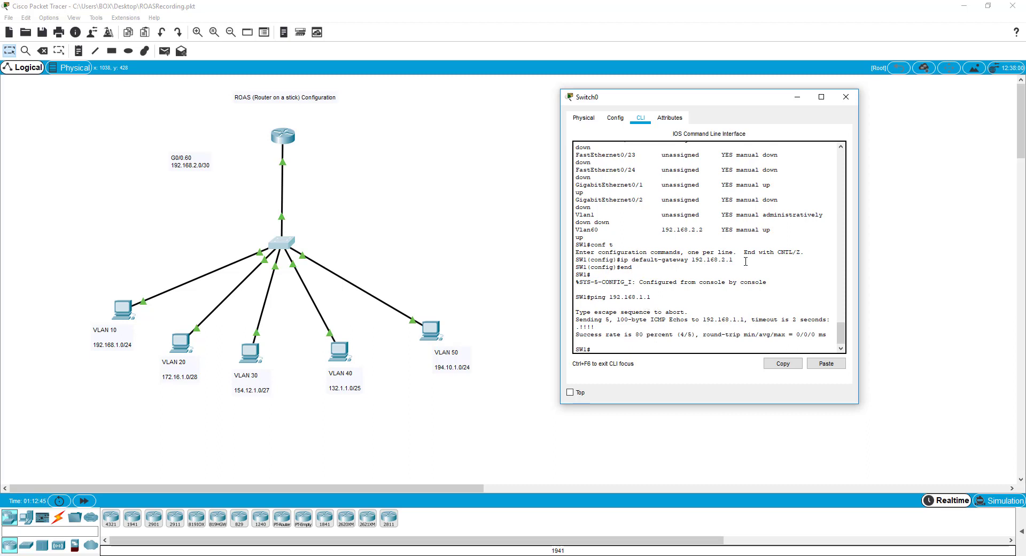
left_click(846, 96)
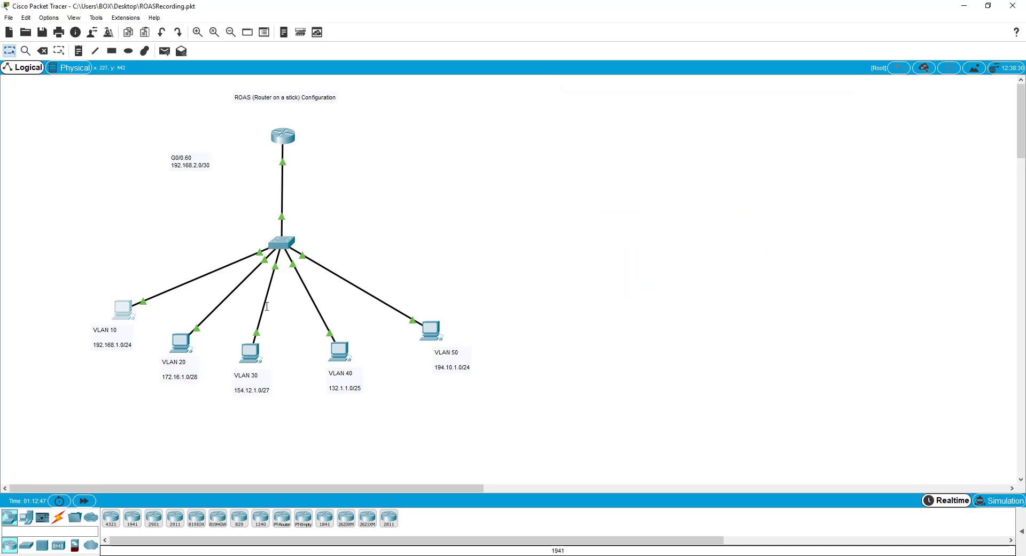
Step: Repeat the ping to 192.168.2.2 from the VLAN 10 PC's Command Prompt and close its window
left_click(123, 309)
left_click(588, 144)
left_click_drag(581, 91, 764, 91)
scroll(679, 283, "down", 6)
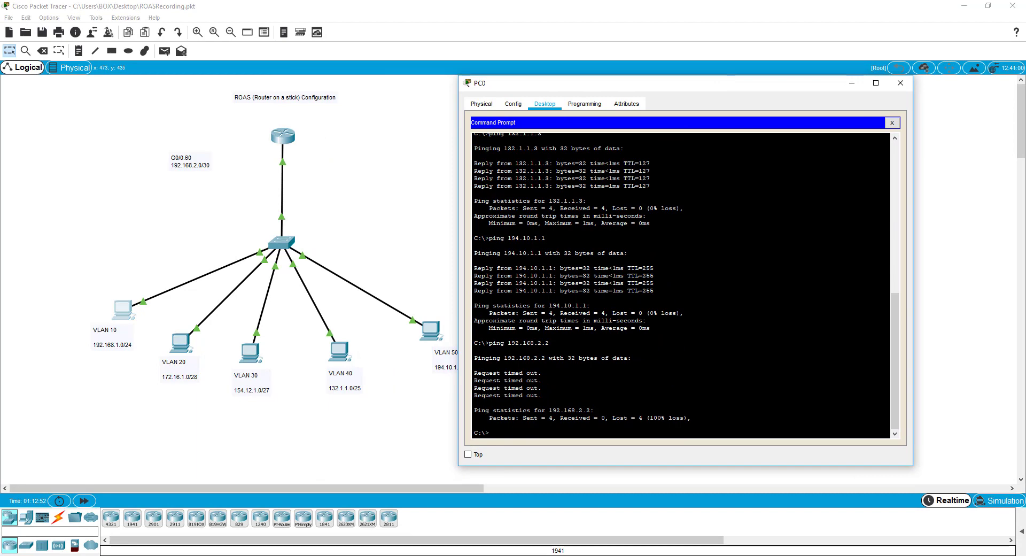
key("Up")
key("Return")
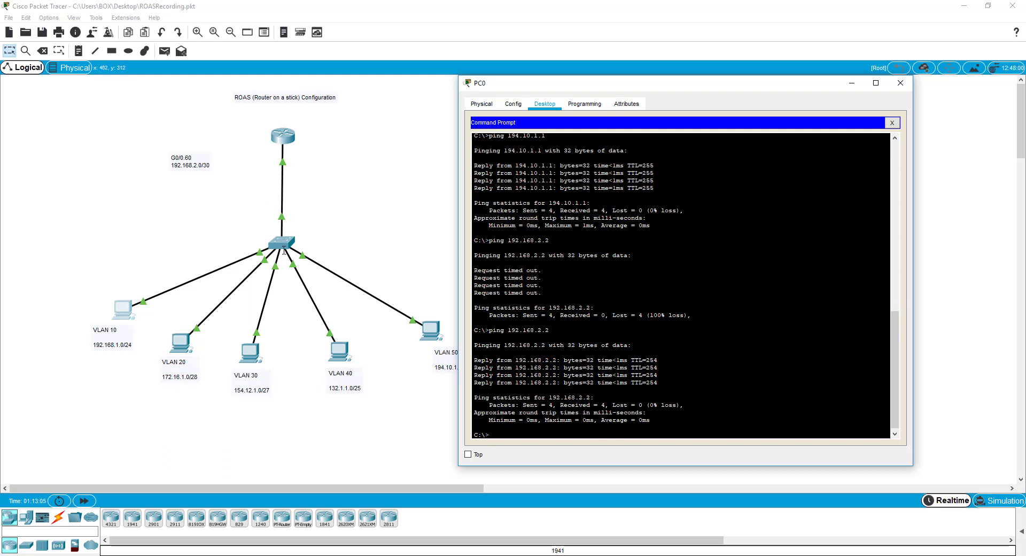
mouse_move(789, 87)
left_mouse_down()
mouse_move(717, 92)
mouse_move(780, 97)
left_mouse_up()
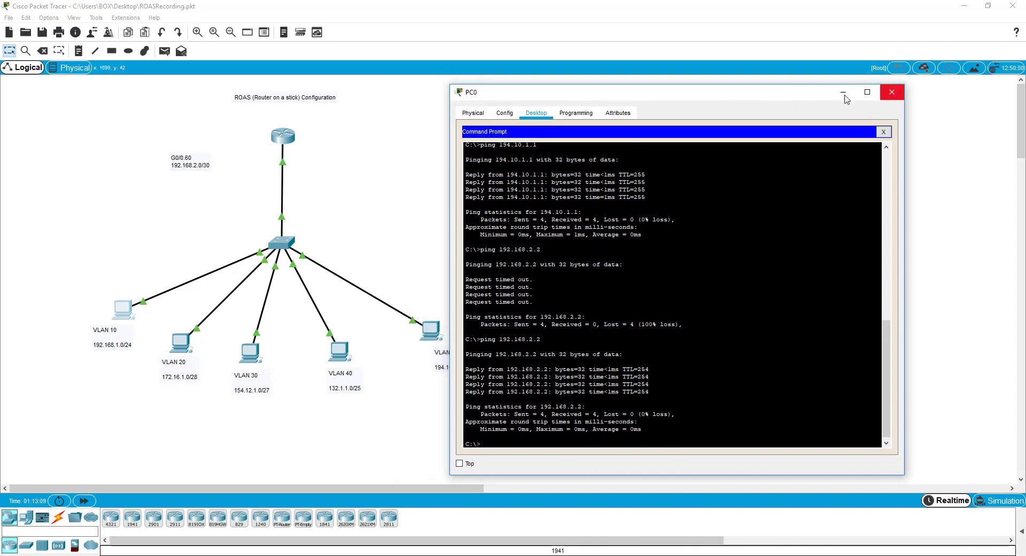
left_click(896, 99)
Step: Ping the switch at 192.168.2.2 from the VLAN 40 PC's Command Prompt and close its window
left_click(339, 351)
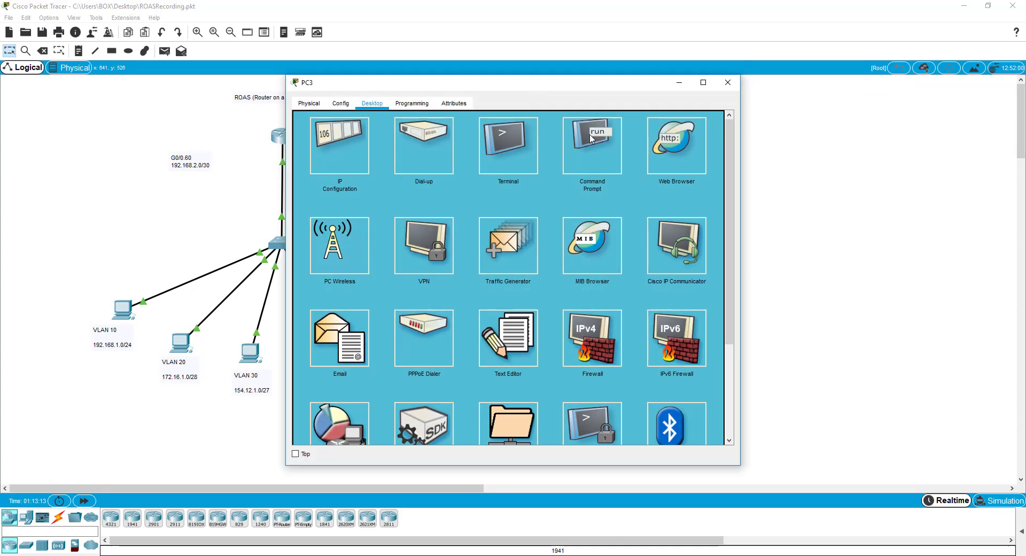
left_click(592, 146)
left_click_drag(579, 86, 833, 104)
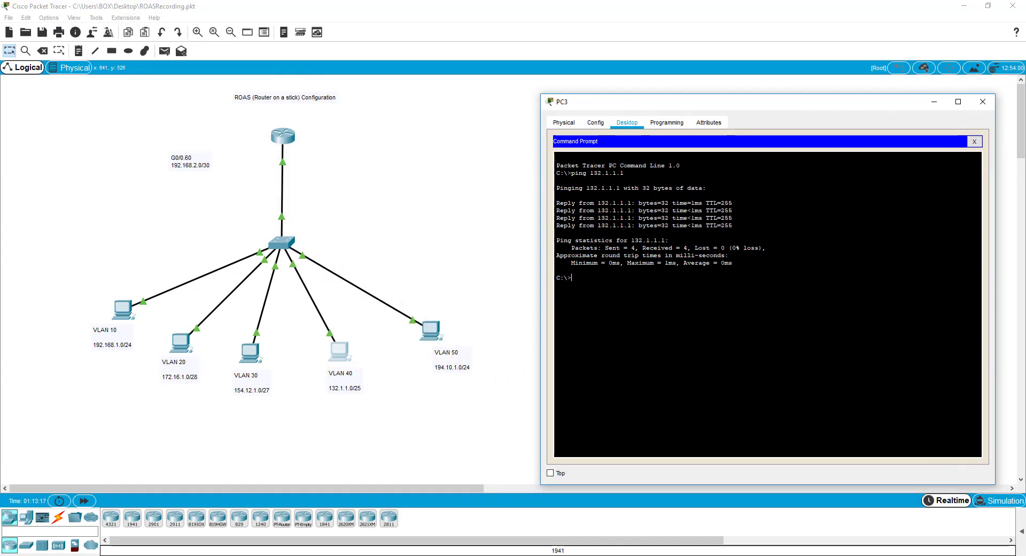
type("ping 192.168.2.2")
key("Return")
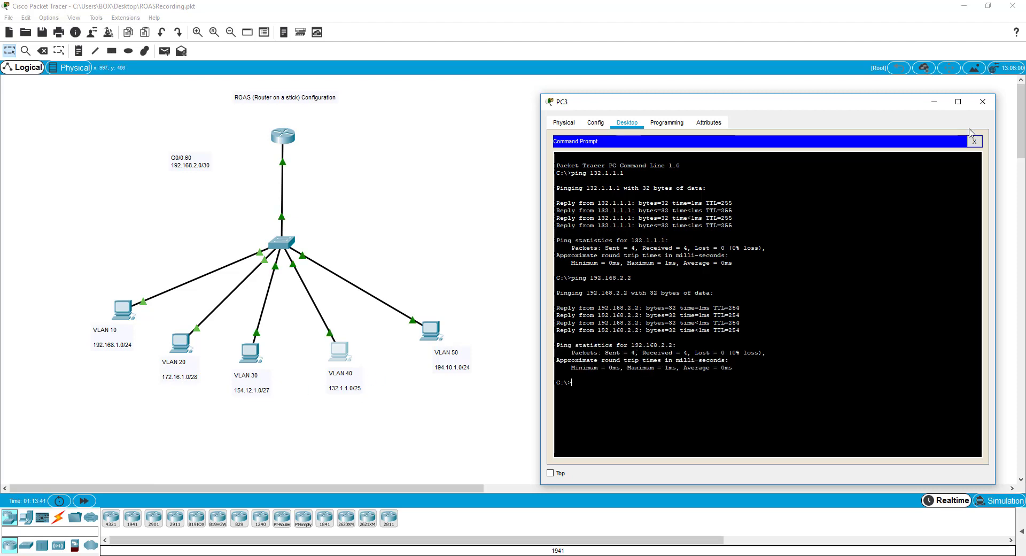
left_click(983, 102)
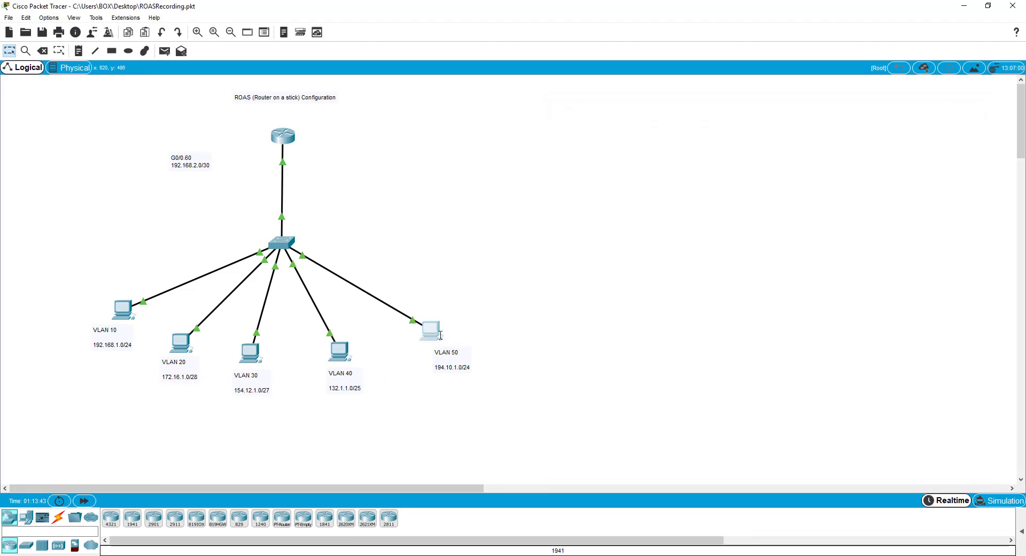
Step: Ping the switch at 192.168.2.2 from the VLAN 50 PC's Command Prompt
left_click(340, 352)
left_click(583, 136)
left_click_drag(582, 85, 729, 99)
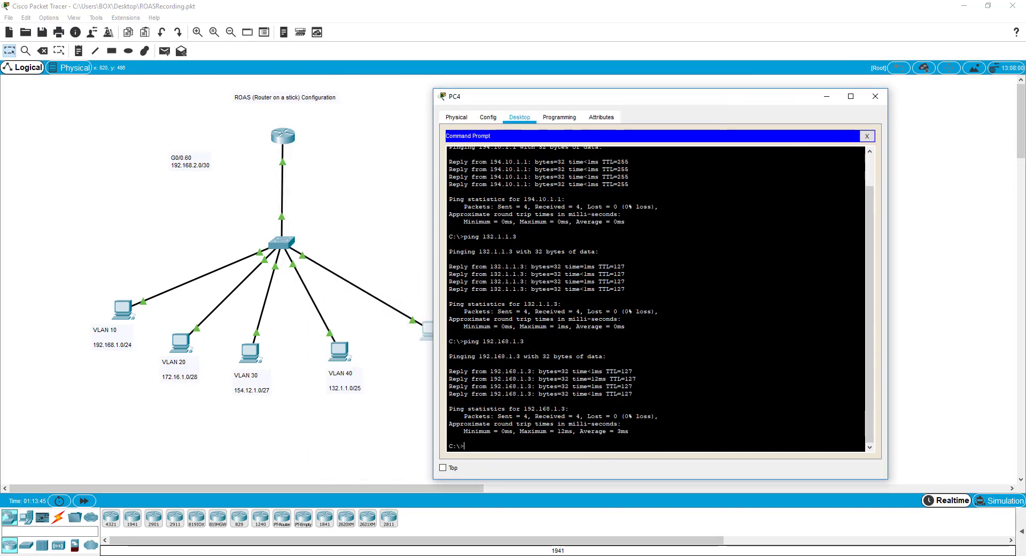
type("ping 192.16")
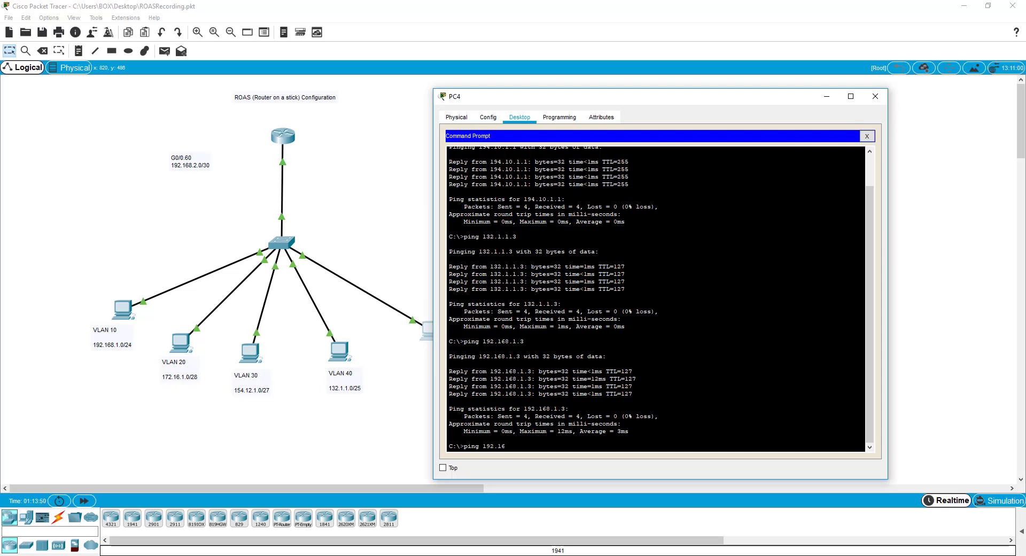
type("8.2.2")
key("Return")
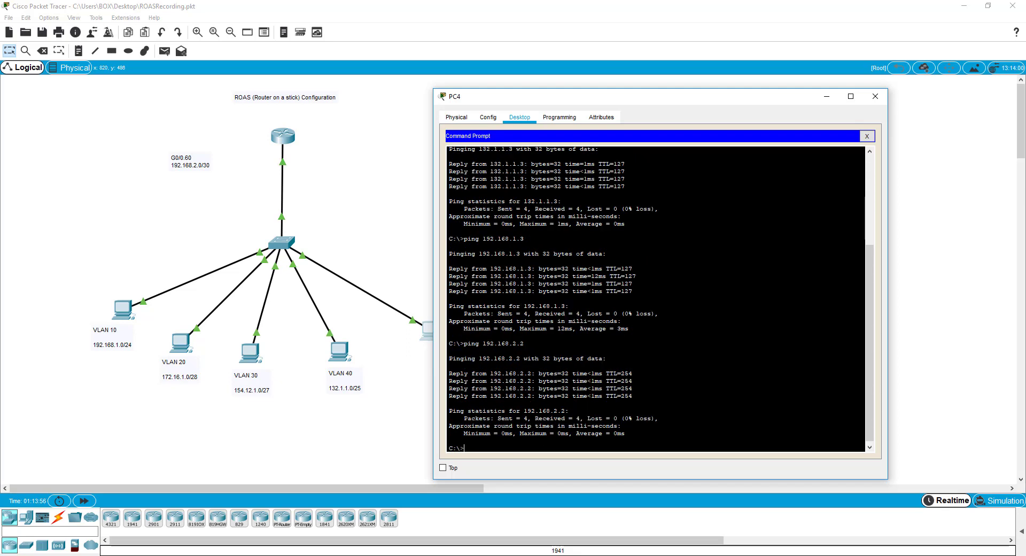
Step: Close the VLAN 50 PC's window
left_click_drag(624, 100, 675, 102)
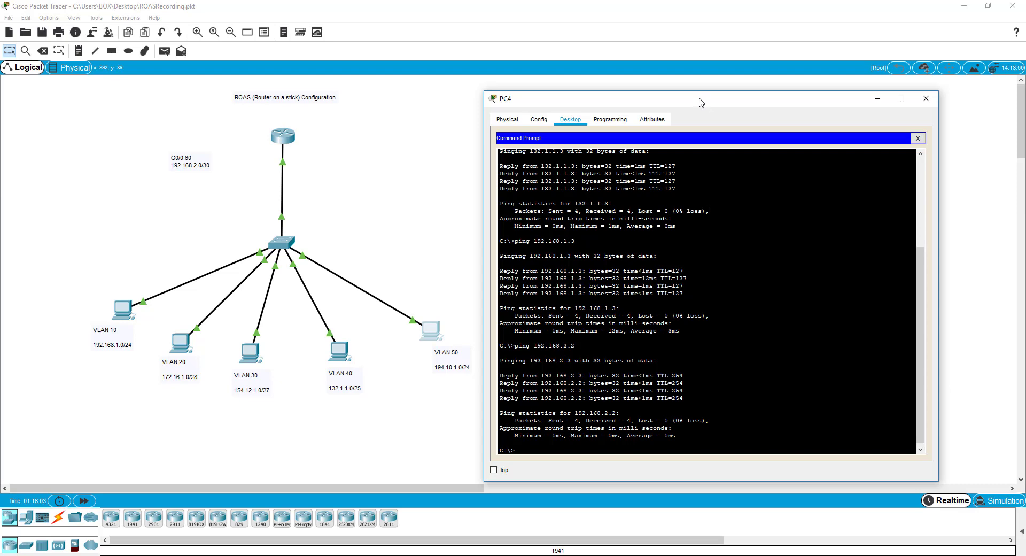
mouse_move(694, 101)
left_mouse_down()
mouse_move(677, 97)
mouse_move(691, 96)
left_mouse_up()
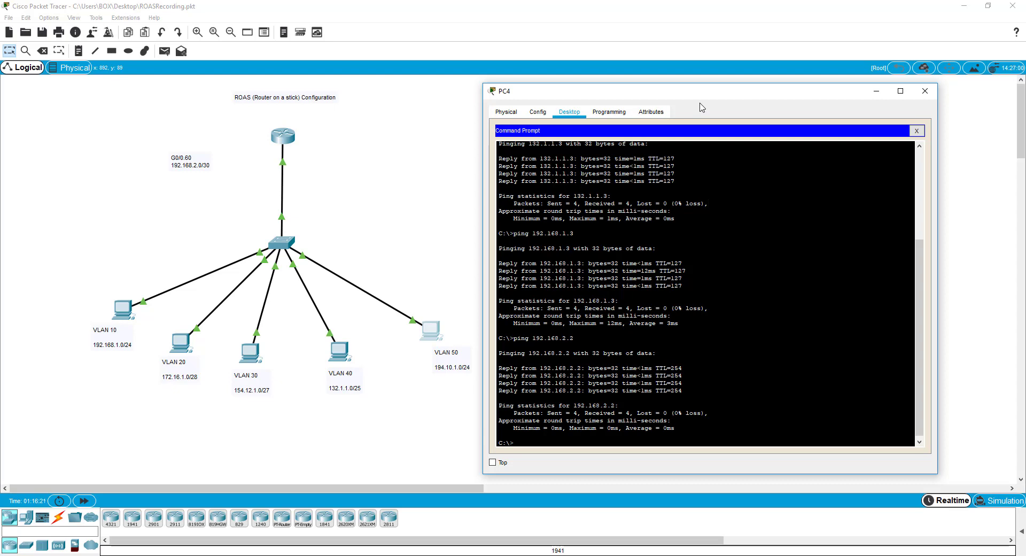
left_click_drag(703, 96, 643, 91)
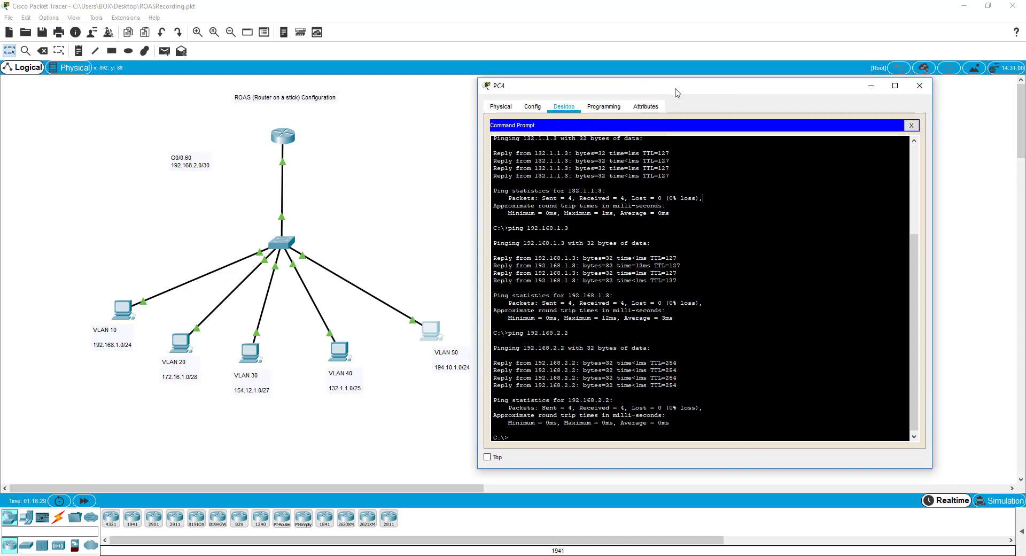
left_click(919, 85)
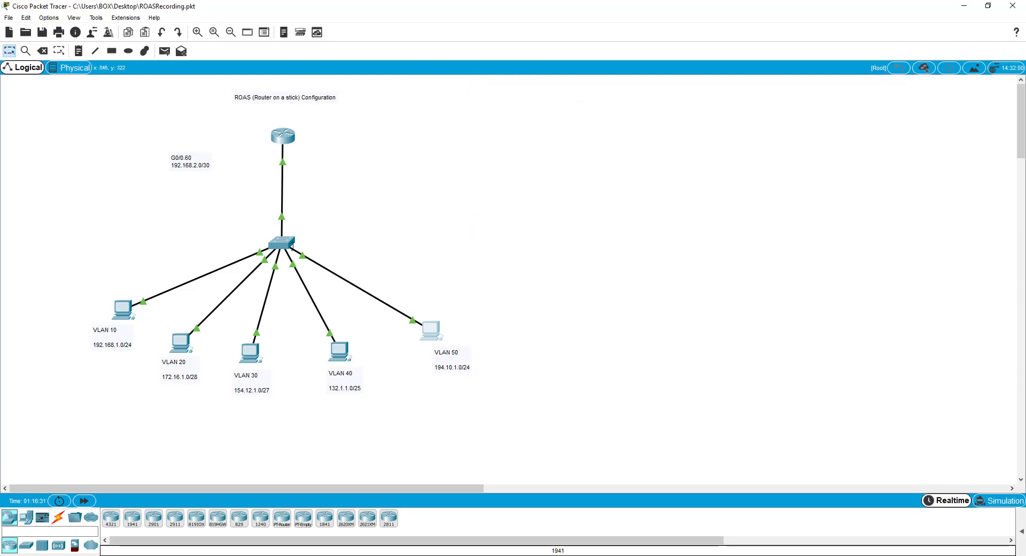
Step: Run show vlan brief on the switch and examine which ports are assigned to the default VLAN
left_click(286, 243)
left_click_drag(545, 115, 679, 104)
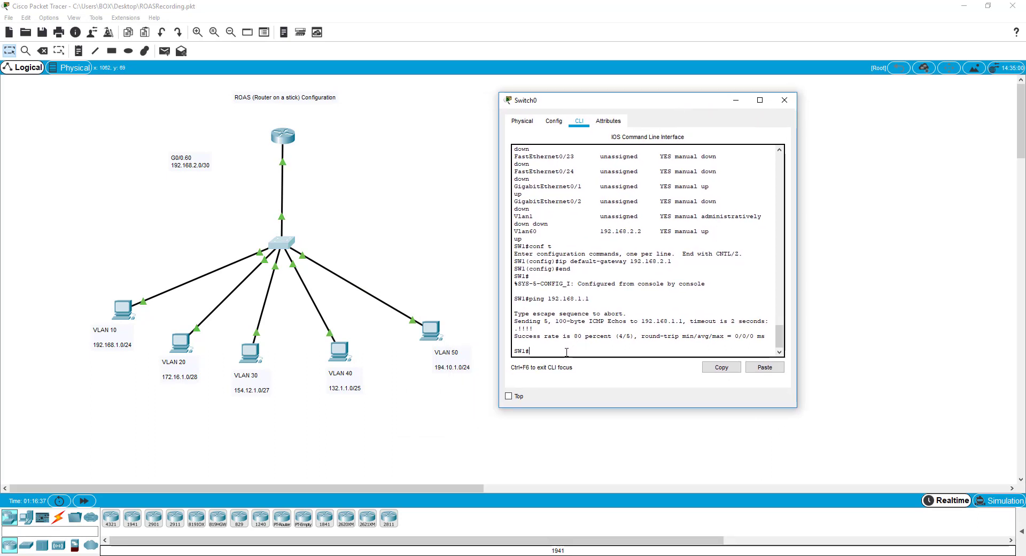
type("show vlan brief")
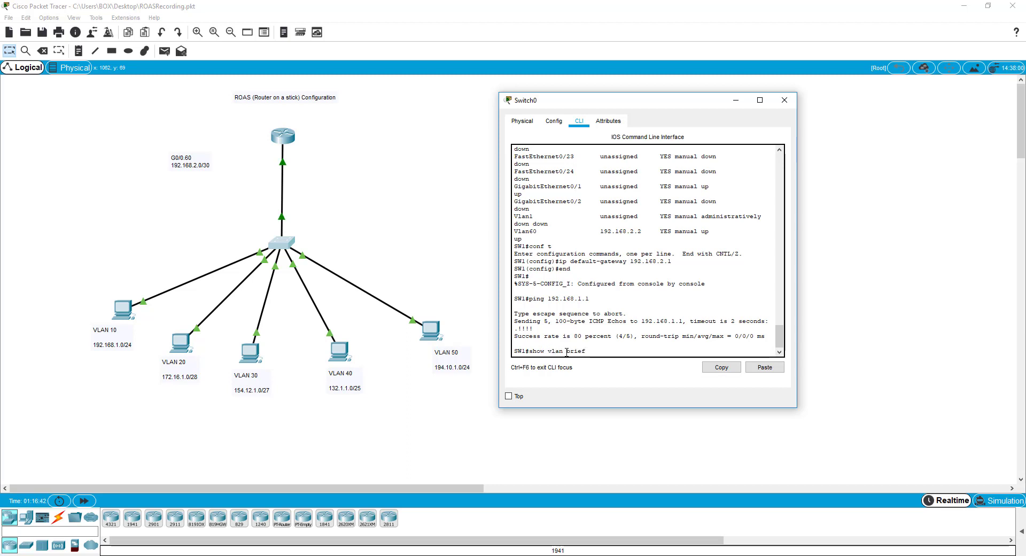
key("Return")
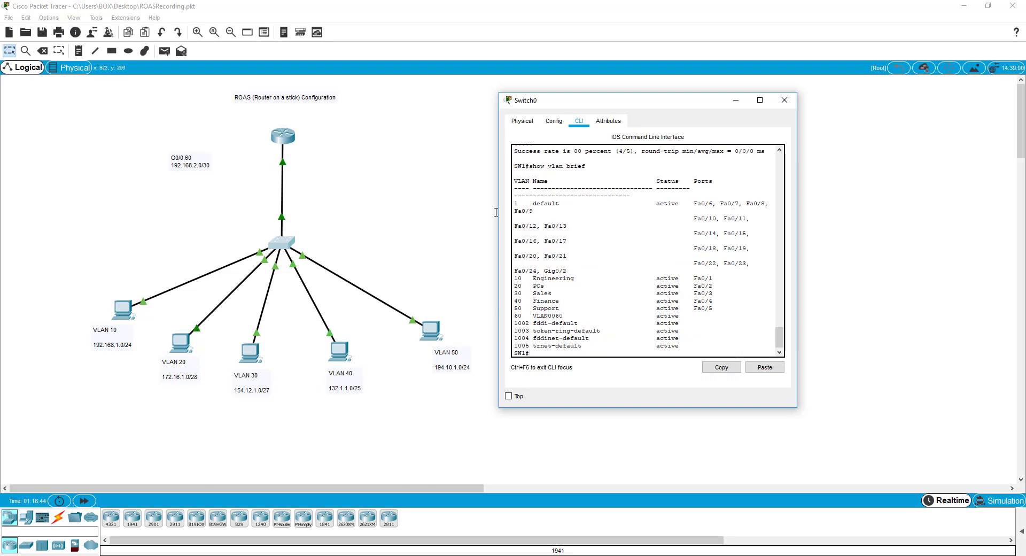
left_click_drag(498, 213, 316, 214)
left_click_drag(608, 109, 771, 108)
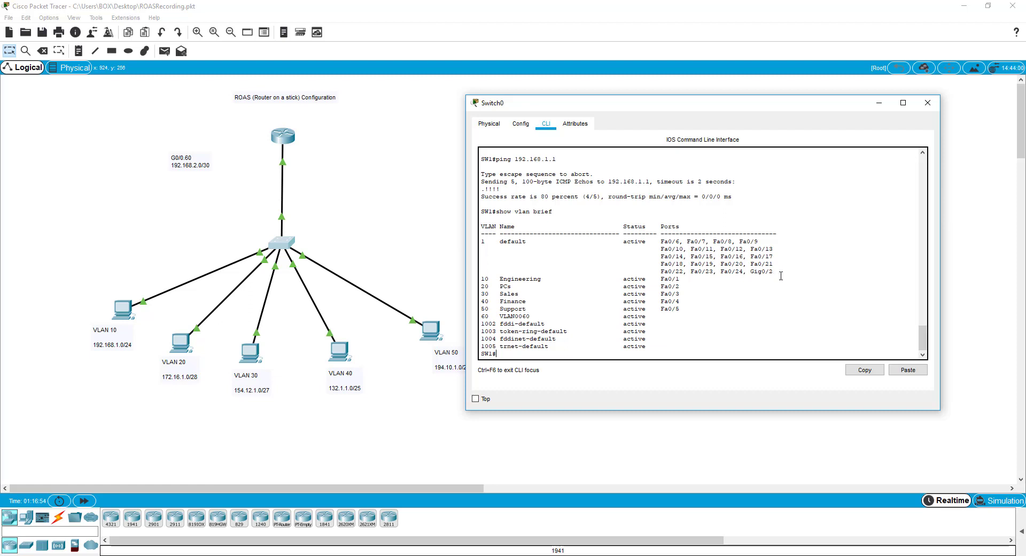
left_click_drag(776, 273, 660, 240)
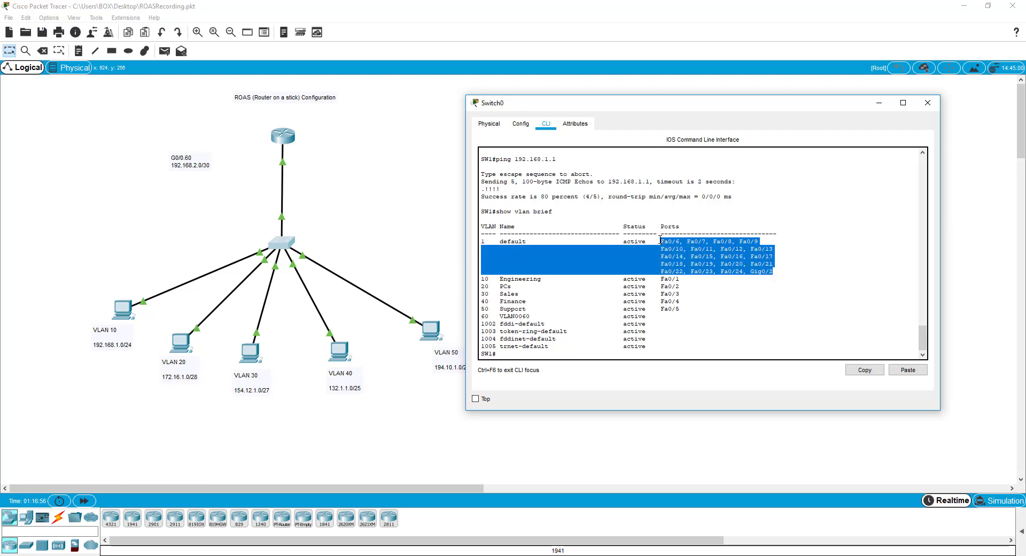
left_click(500, 354)
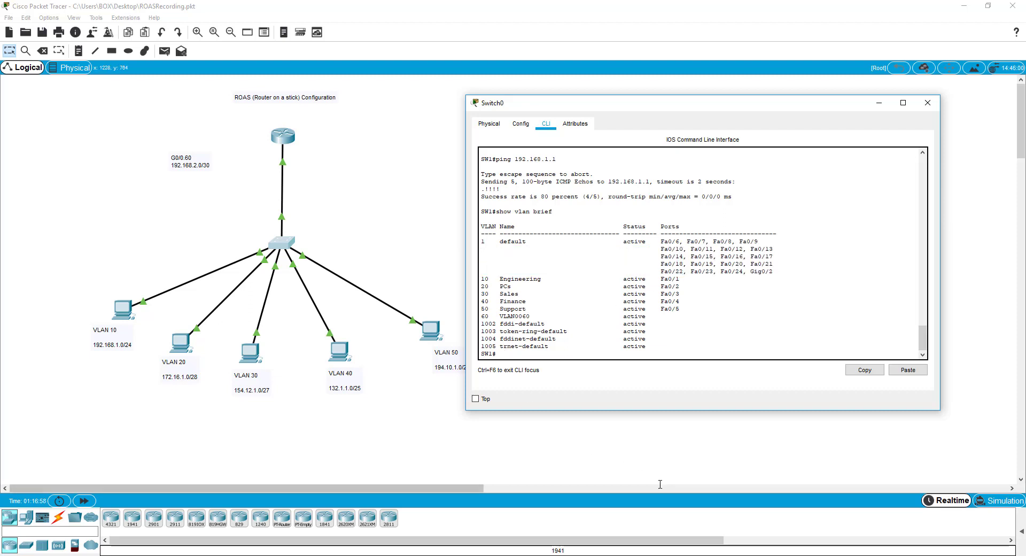
Step: Give the switch interface range f0/6-24, g0/2 the description "Unused Ports"
type("conf t")
key("Return")
type("int r")
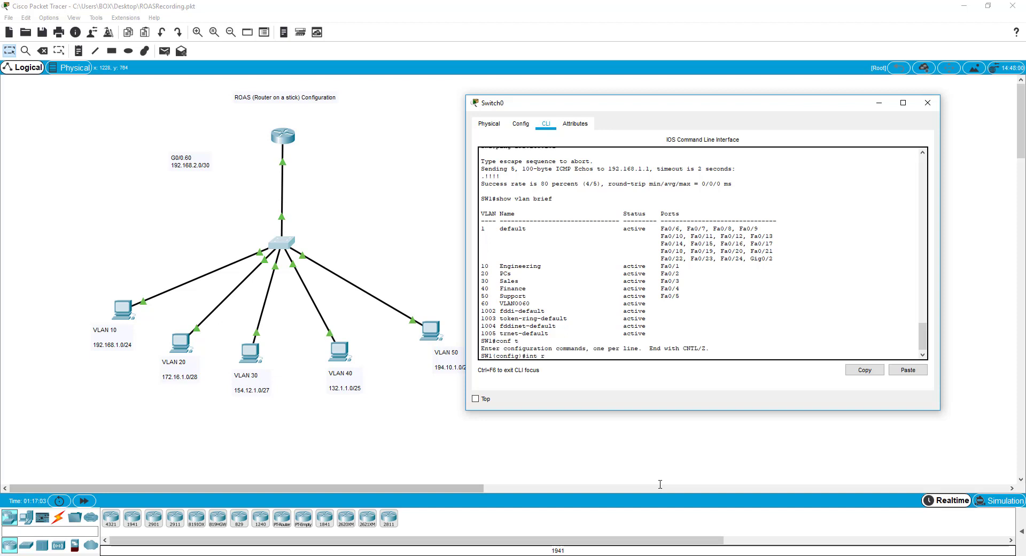
type("ange f0/6-24, g0/2")
key("Return")
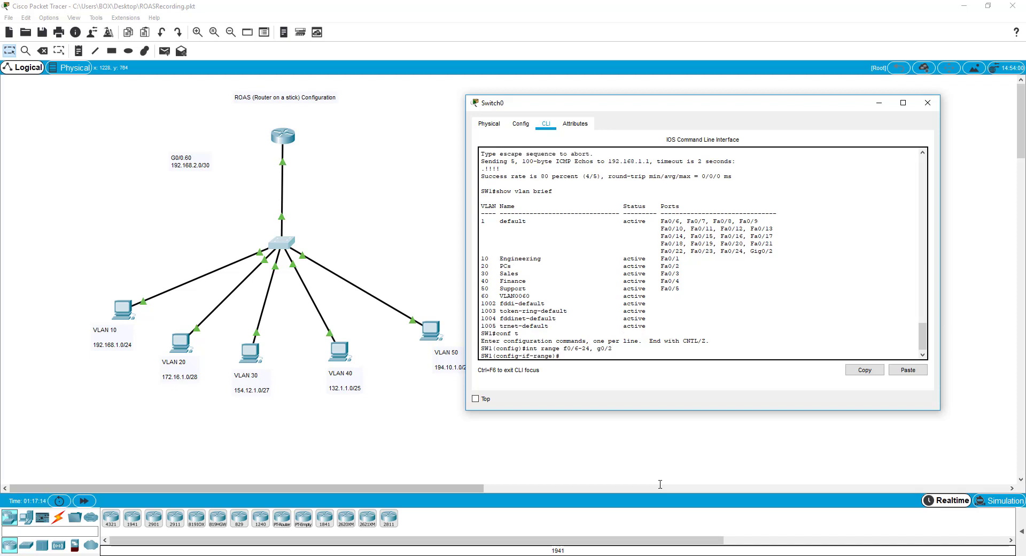
type("name Unused Ports")
key("Return")
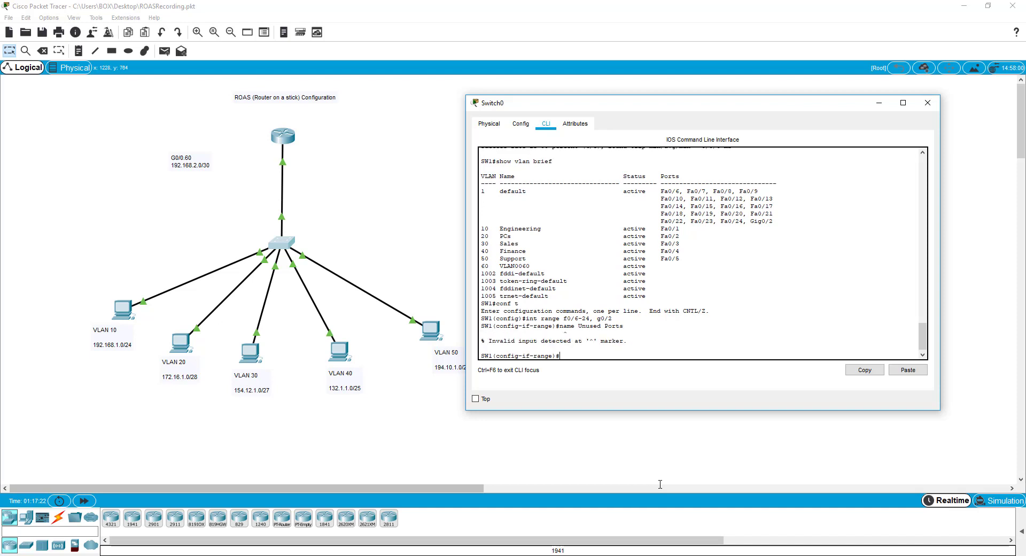
key("Up")
key("BackSpace")
key("BackSpace")
key("BackSpace")
key("BackSpace")
key("BackSpace")
key("BackSpace")
key("BackSpace")
key("BackSpace")
key("BackSpace")
key("BackSpace")
key("BackSpace")
key("BackSpace")
key("BackSpace")
key("BackSpace")
key("BackSpace")
key("BackSpace")
key("BackSpace")
type("description Unused Por")
key("Return")
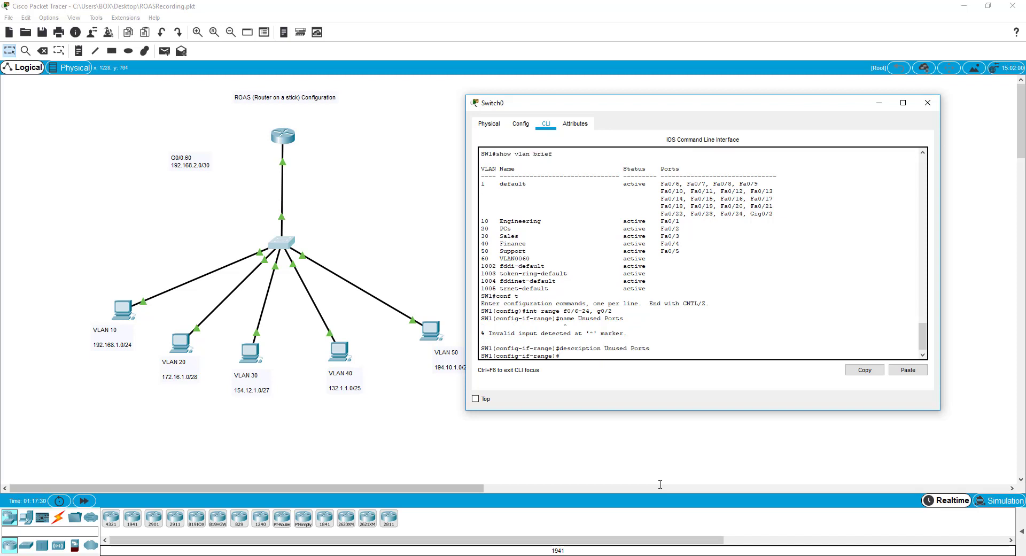
Step: Shut down the selected range of unused switch ports and return to privileged EXEC mode
type("shutdown")
key("Return")
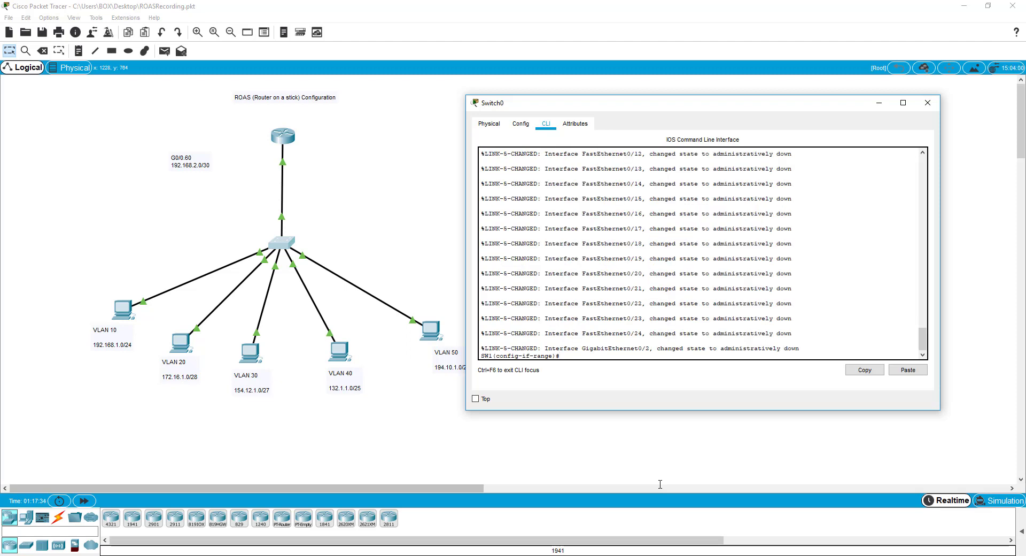
key("Return")
type("end")
key("Return")
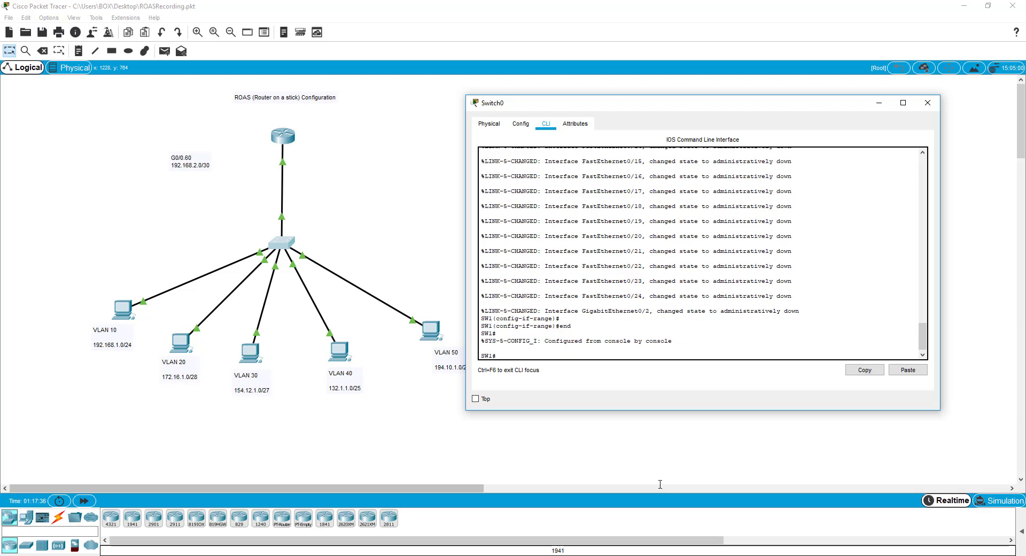
Step: Run show ip int bri on the switch and check the status of the unused ports through to the end of the list
type("show ip int bri")
key("Return")
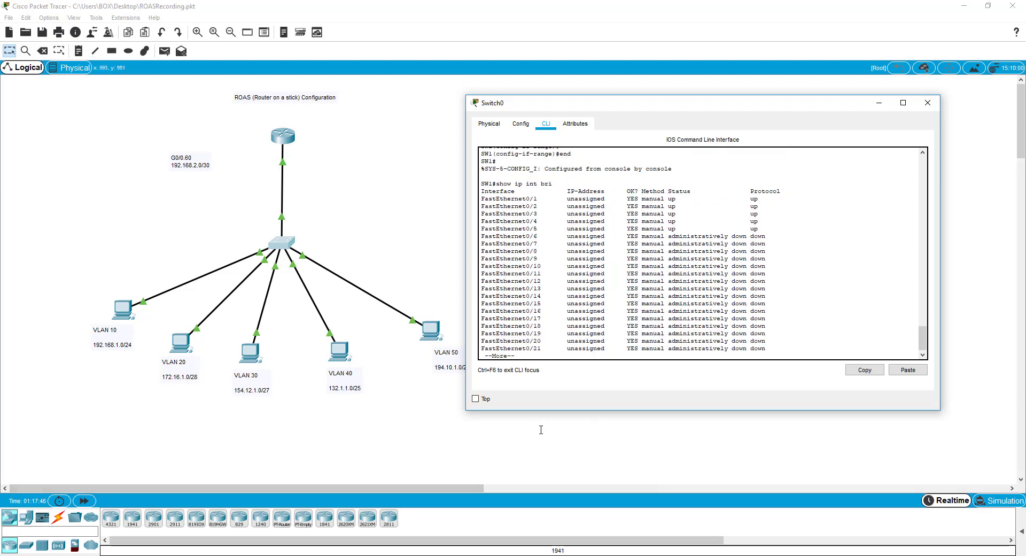
key("space")
left_click_drag(464, 262, 350, 262)
scroll(501, 292, "up", 1)
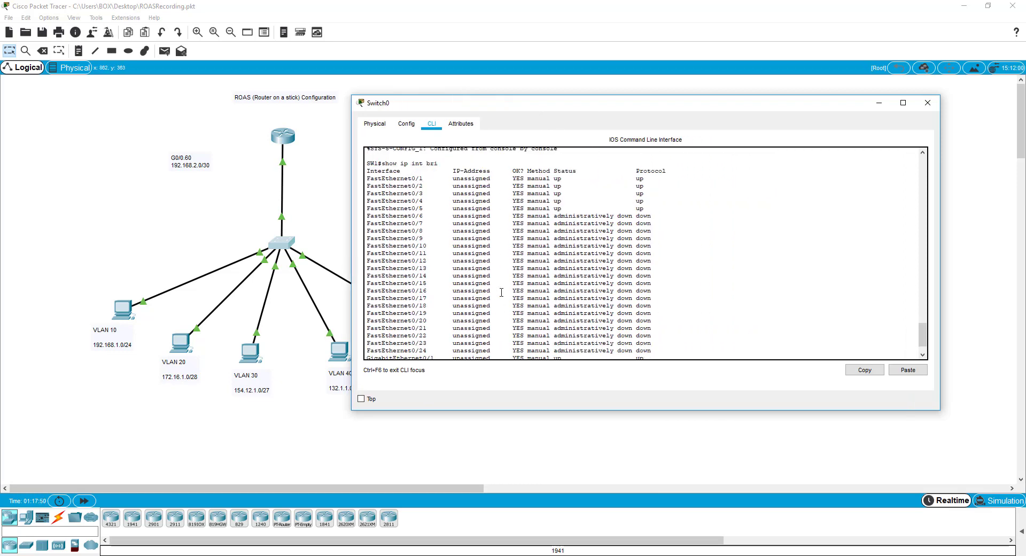
scroll(501, 292, "down", 1)
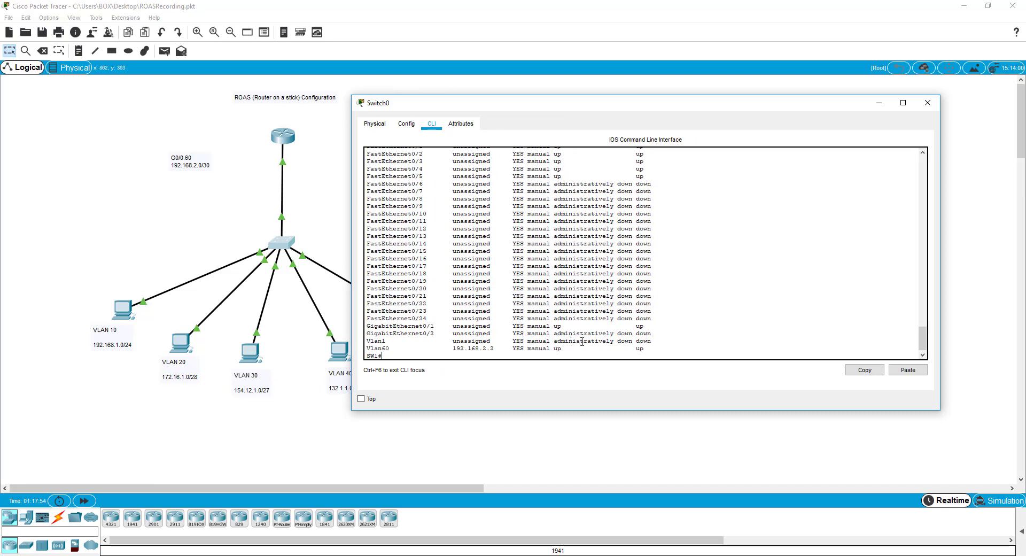
scroll(592, 290, "up", 4)
scroll(592, 290, "down", 4)
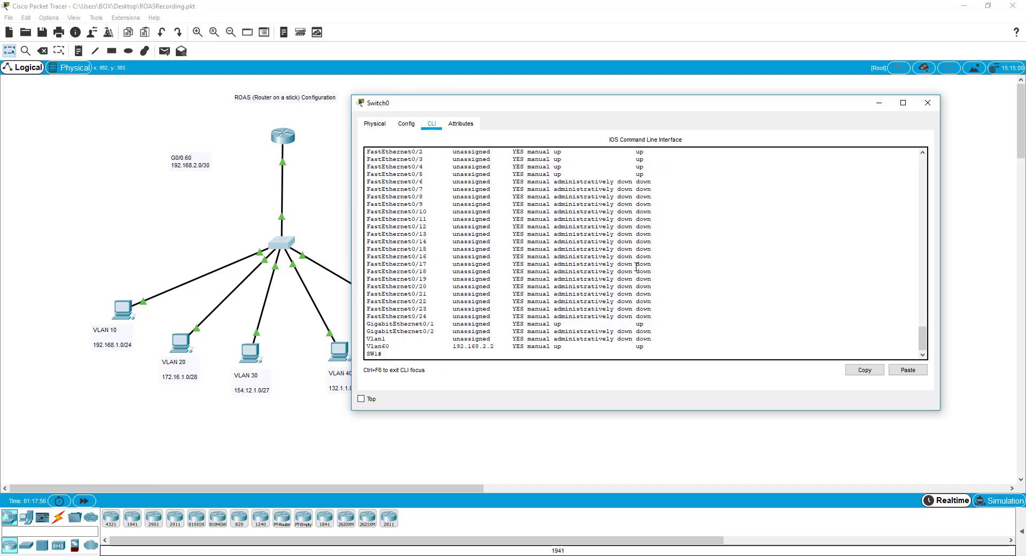
Step: Create VLAN 99 on the switch and name it Blackhole
left_click_drag(630, 101, 647, 90)
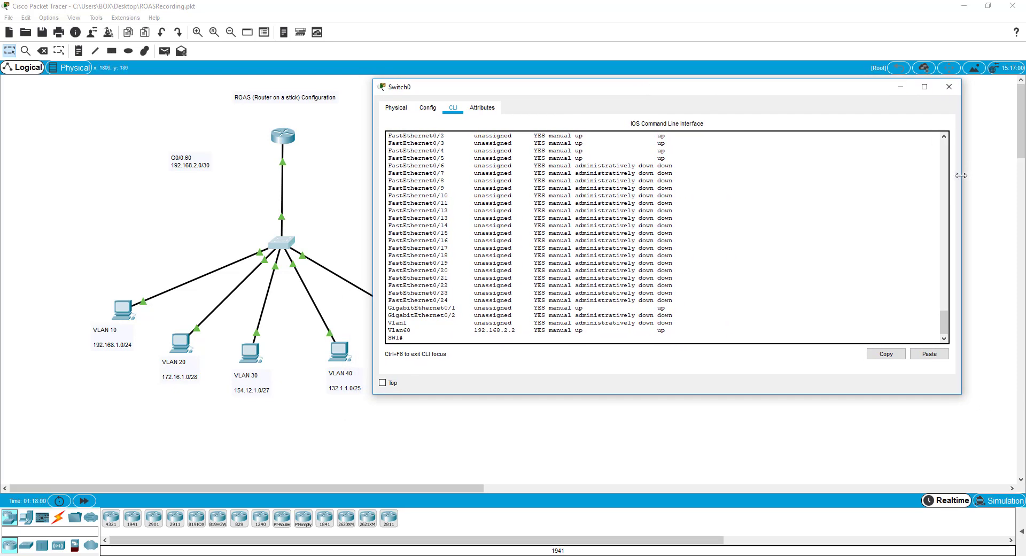
left_click_drag(962, 181, 871, 181)
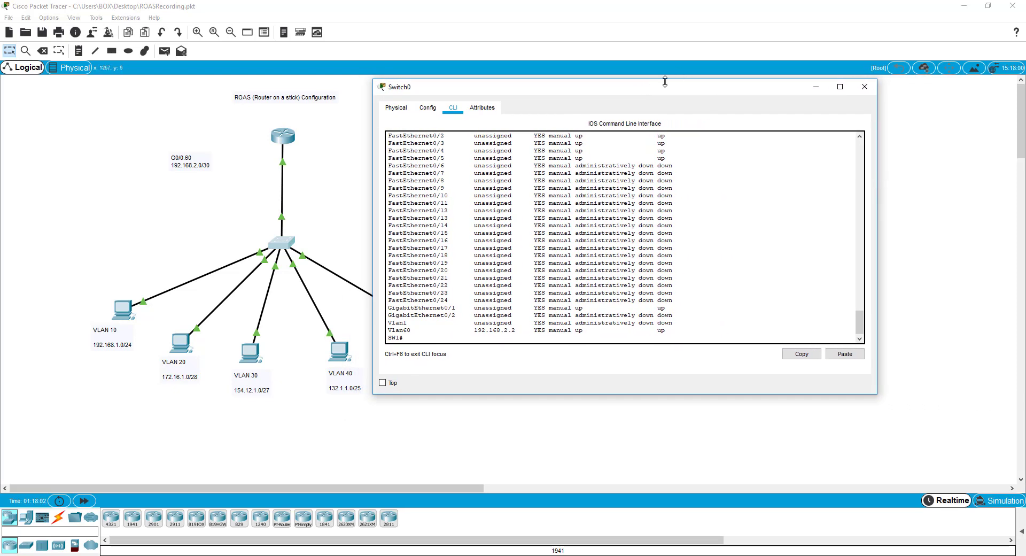
left_click_drag(656, 86, 760, 88)
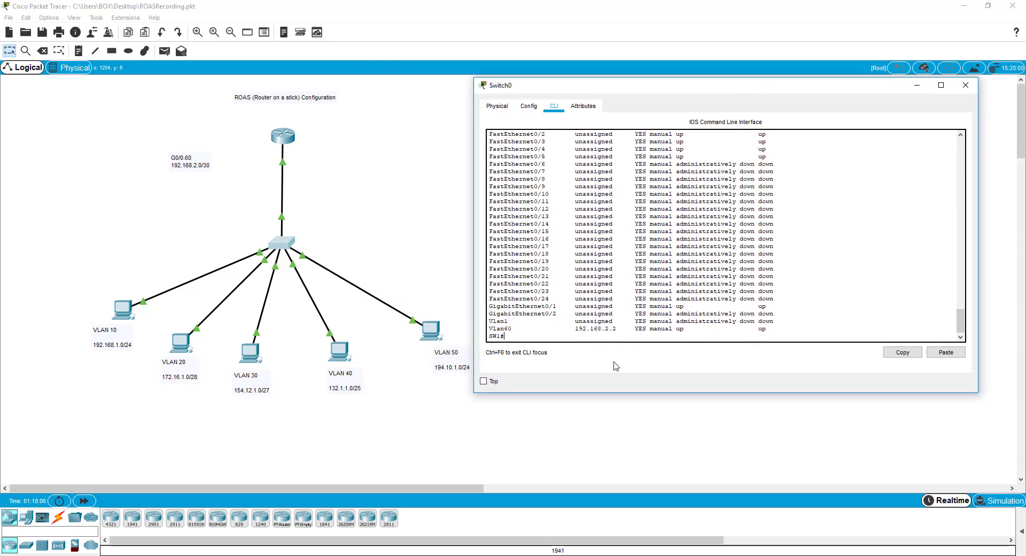
type("onf t")
key("Return")
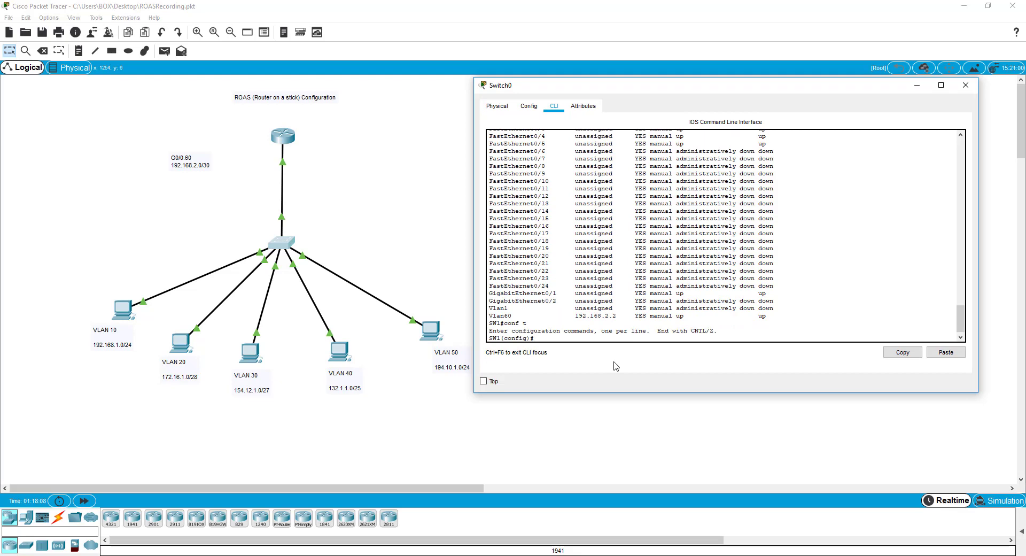
type("vlan 99")
key("Return")
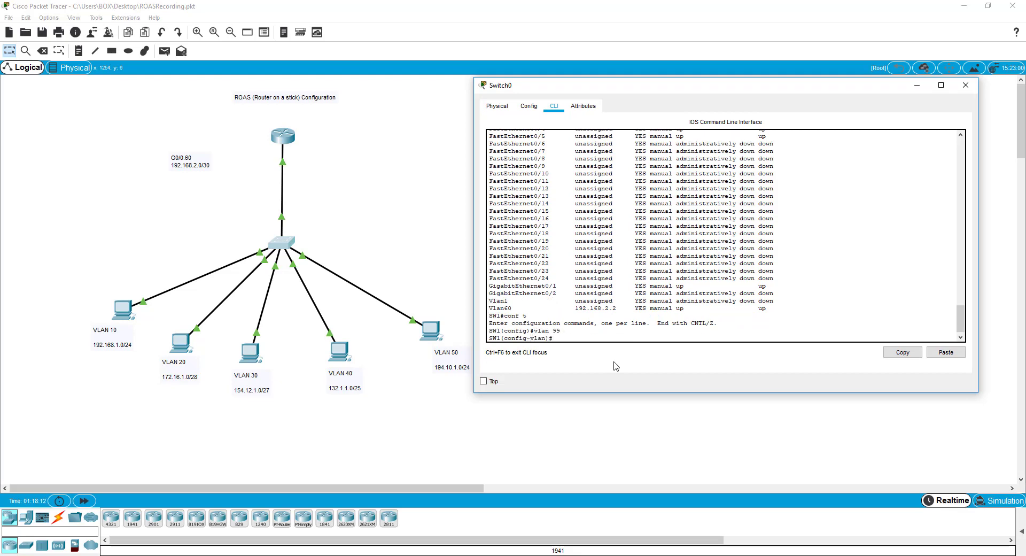
type("name Blackhole")
key("Return")
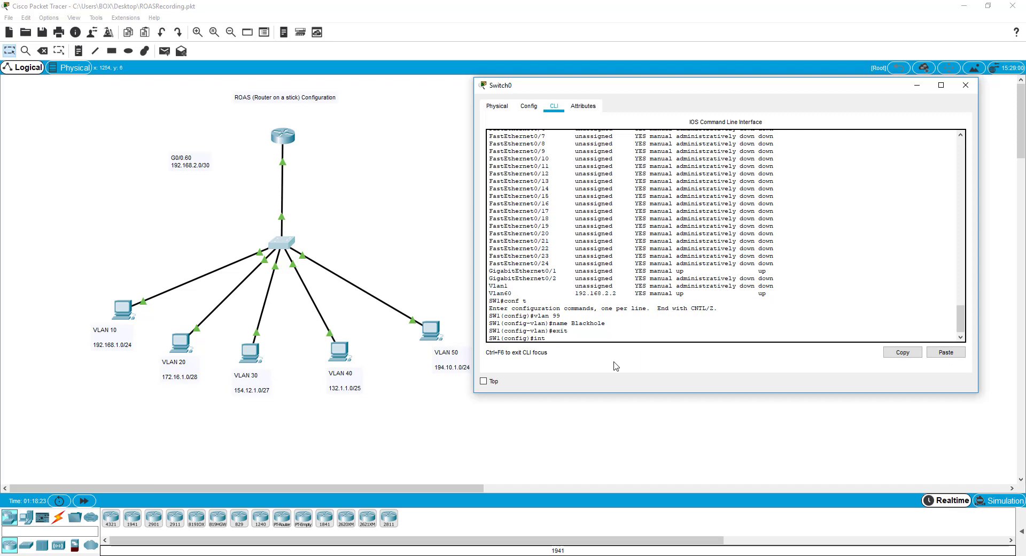
Step: Set the interface range f0/6-24, g0/2 to access mode in VLAN 99 and return to privileged EXEC mode
type("int range f0/6-24, g0/2")
key("Return")
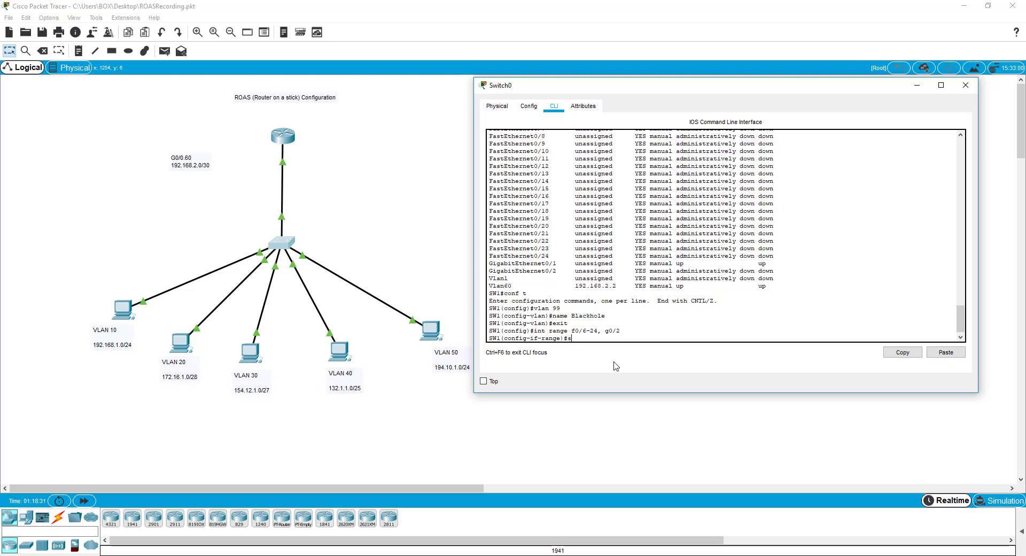
type("switchport mode access")
key("Return")
type("switchport")
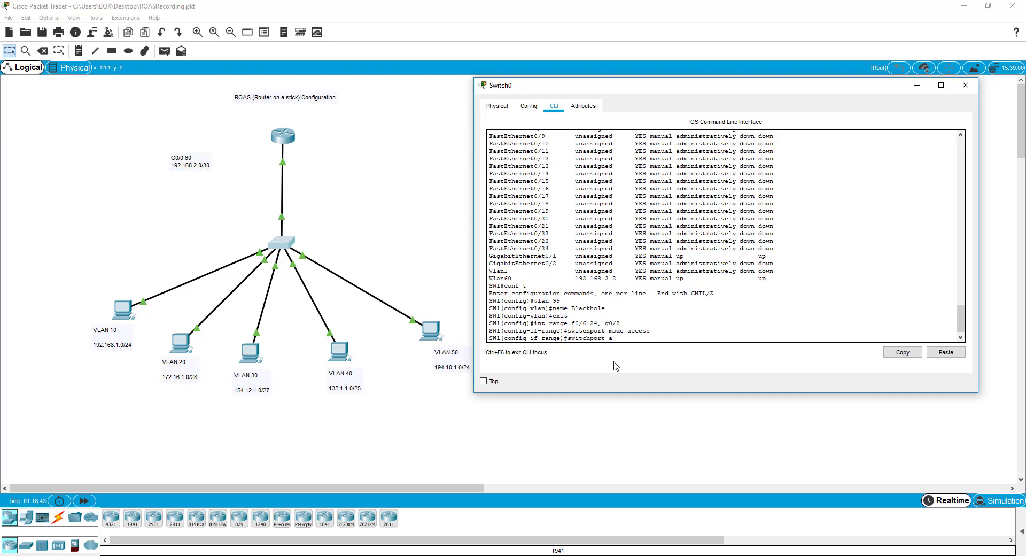
type("aces")
key("BackSpace")
key("BackSpace")
type("cess vlan 90")
key("BackSpace")
type("9")
key("Return")
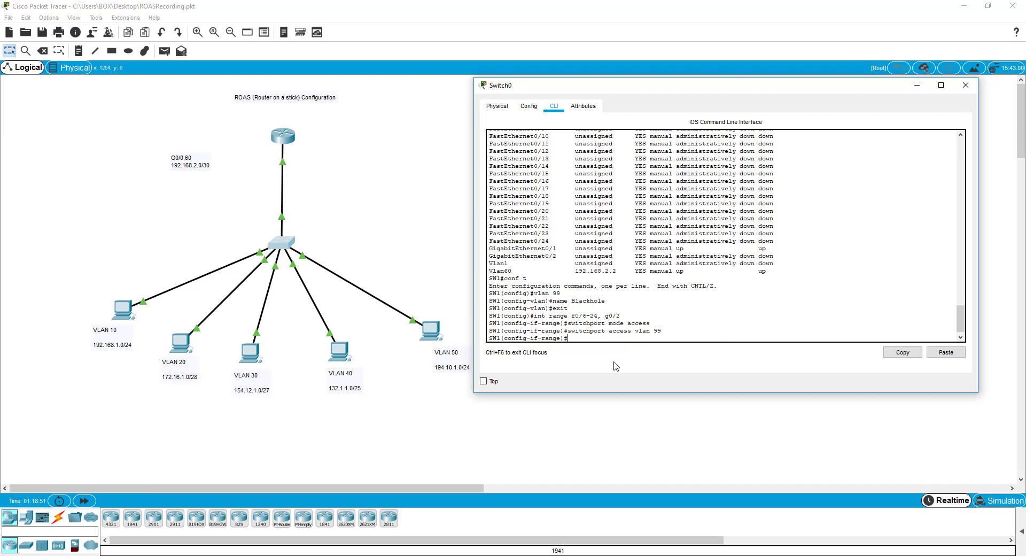
type("end")
key("Return")
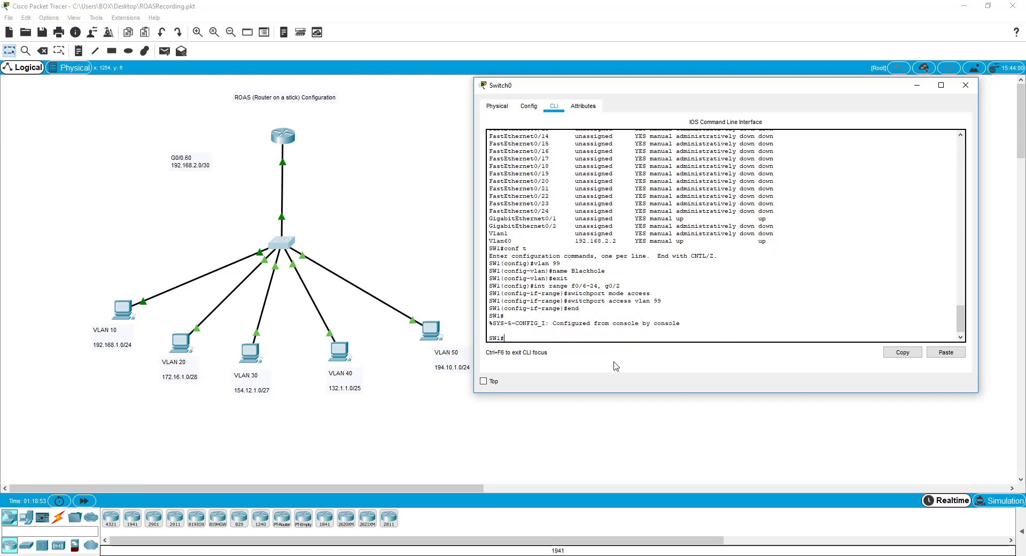
Step: Run show vlan brief on the switch and examine the port assignments of the Blackhole VLAN and the user VLANs
type("show vlan brief")
key("Return")
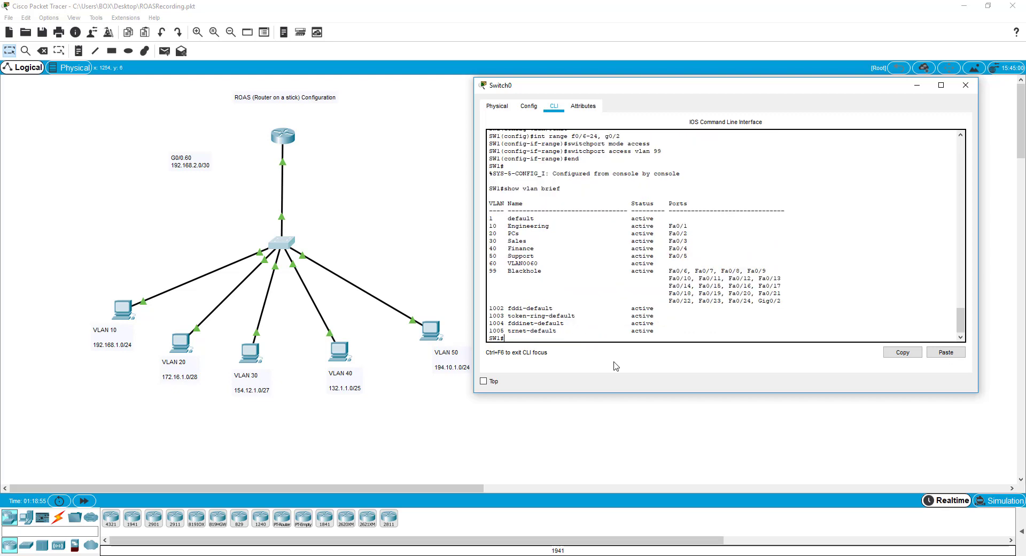
left_click_drag(474, 258, 436, 263)
mouse_move(619, 271)
left_mouse_down()
mouse_move(747, 301)
mouse_move(620, 271)
left_mouse_up()
left_click(632, 285)
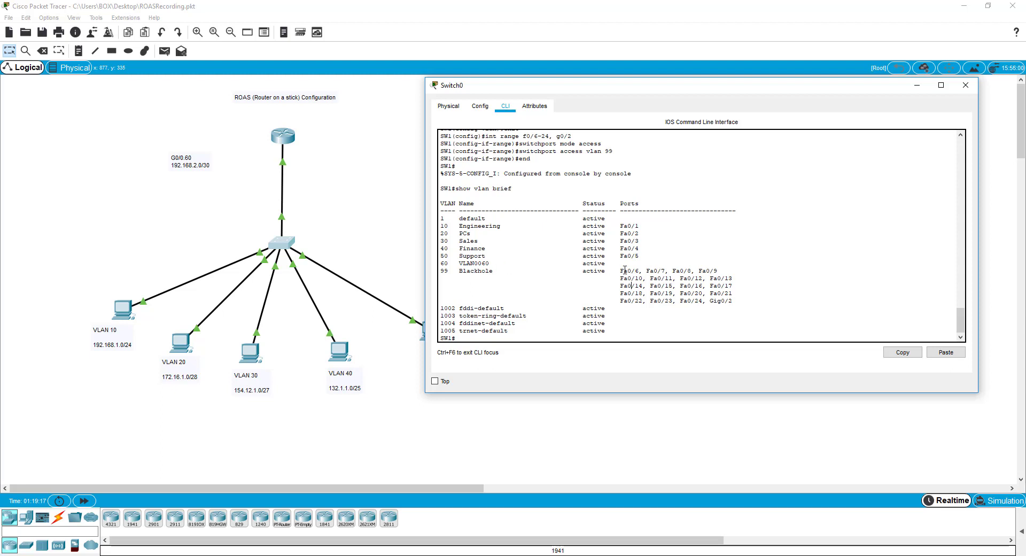
mouse_move(616, 273)
left_mouse_down()
mouse_move(719, 280)
mouse_move(735, 303)
mouse_move(613, 273)
left_mouse_up()
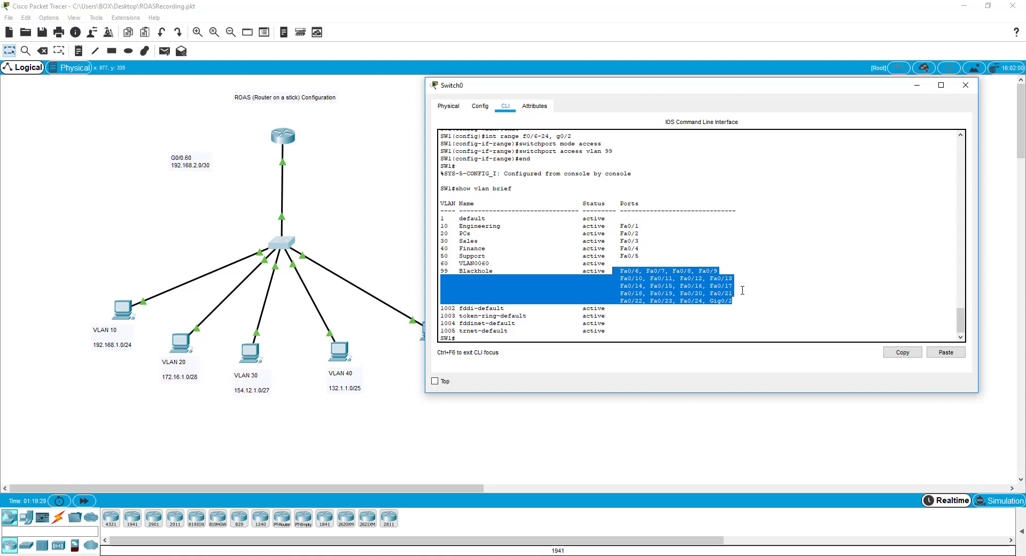
left_click_drag(733, 302, 611, 269)
left_click_drag(748, 296, 621, 271)
mouse_move(443, 273)
left_mouse_down()
mouse_move(693, 279)
mouse_move(740, 303)
mouse_move(580, 271)
mouse_move(442, 271)
left_mouse_up()
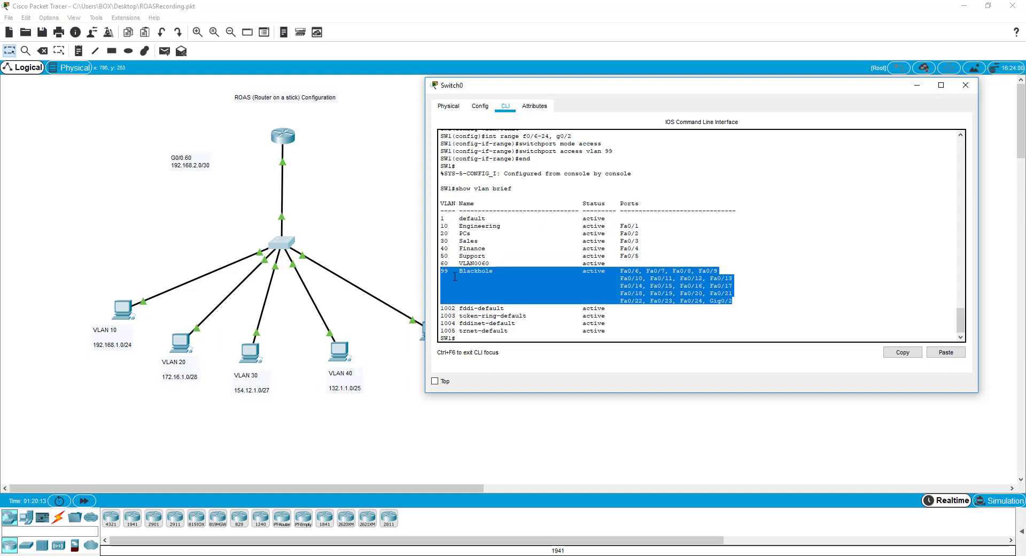
left_click(472, 277)
left_click_drag(640, 249, 441, 226)
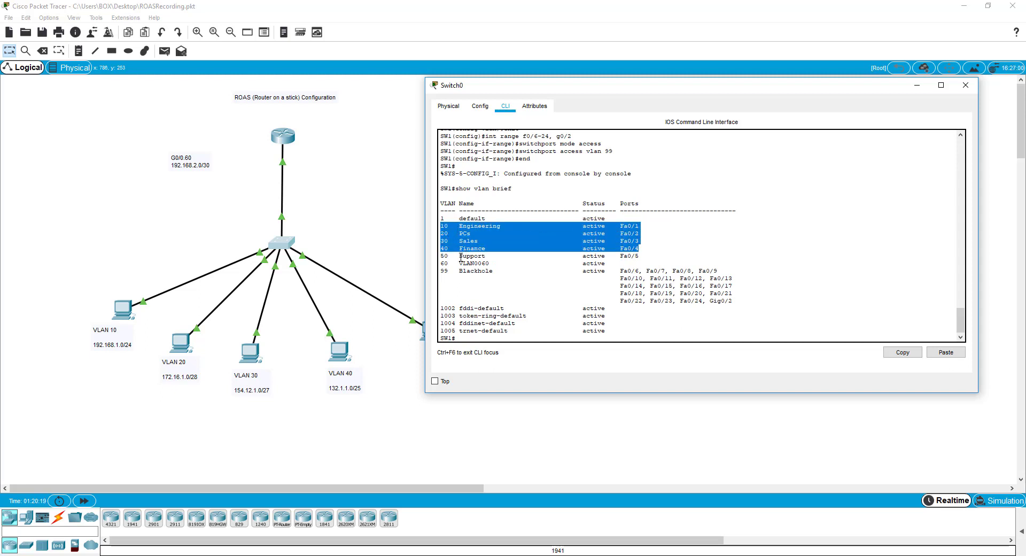
Step: Run show int trunk on the switch and examine the VLANs allowed on the Gig0/1 trunk
left_click(683, 317)
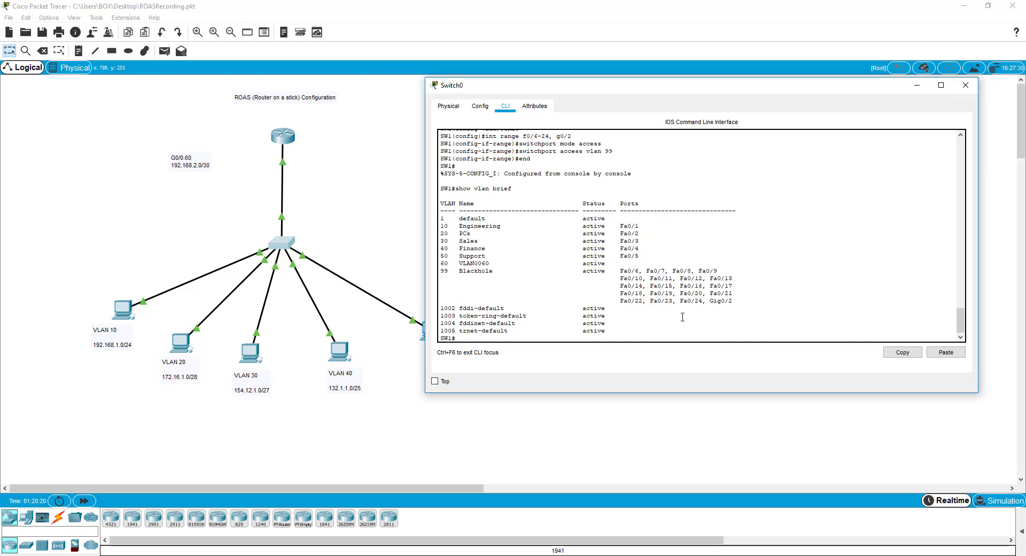
left_click(479, 310)
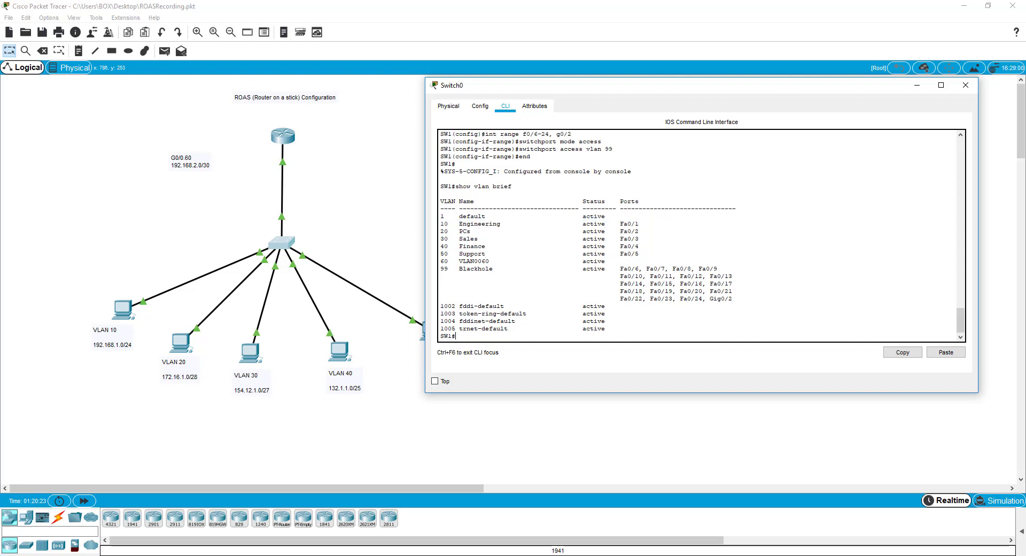
type("show int trunk")
key("Return")
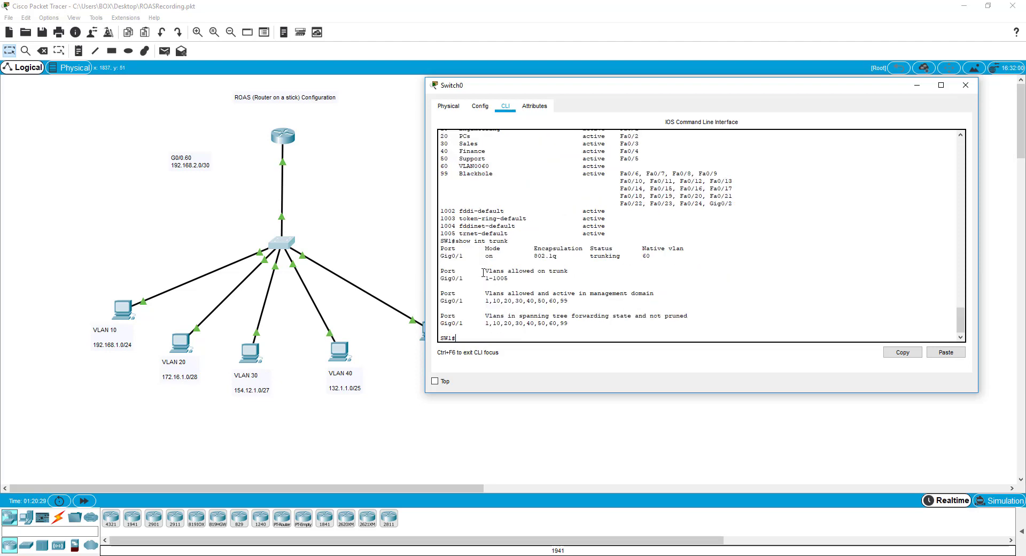
left_click_drag(482, 272, 513, 278)
left_click(544, 278)
left_click(525, 281)
Step: Enter interface g0/1 configuration on the switch and set the trunk's allowed VLANs to none
type("conf t")
key("Return")
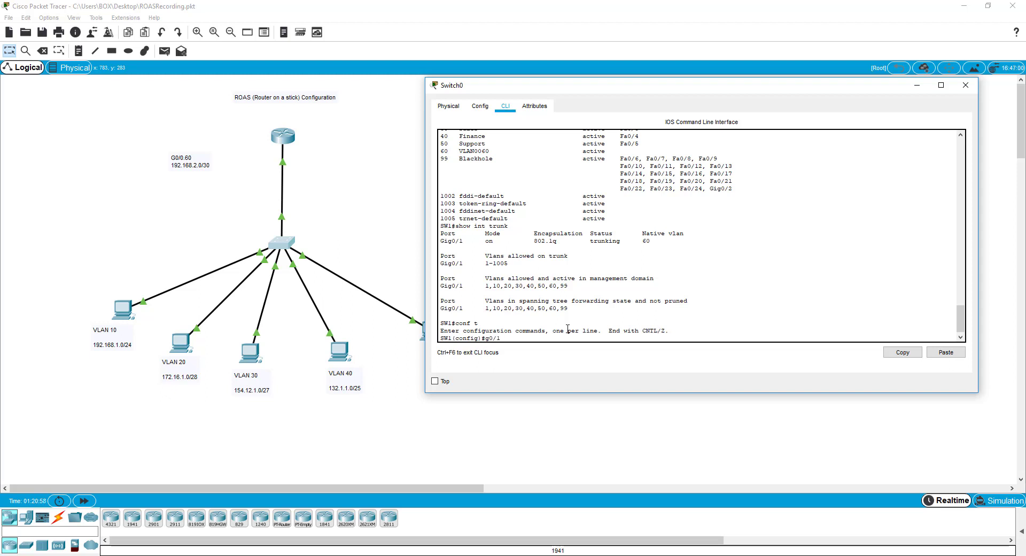
type("g0/")
key("BackSpace")
key("BackSpace")
key("BackSpace")
type("int g0/1")
key("Return")
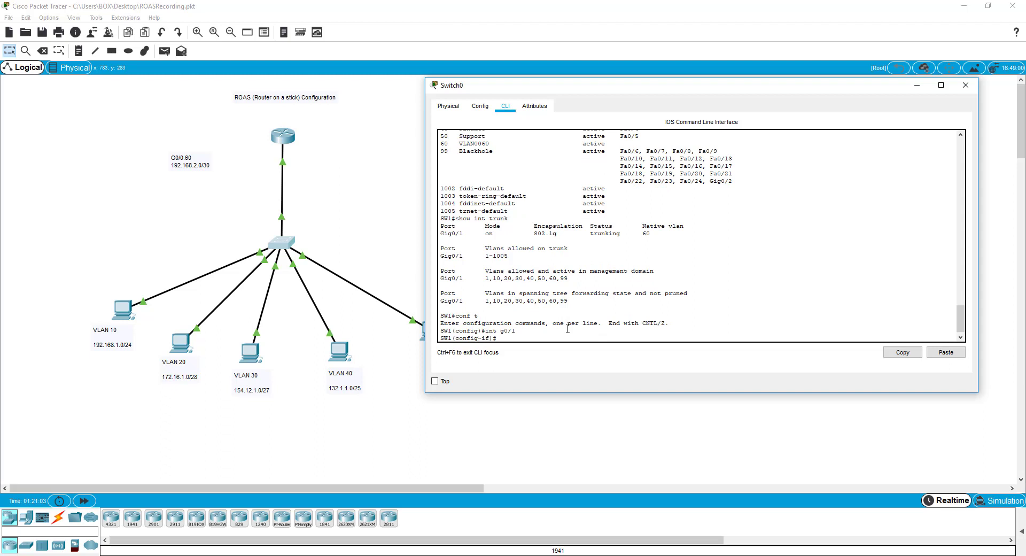
type("switchport trunk allowed vlan nonene")
key("Return")
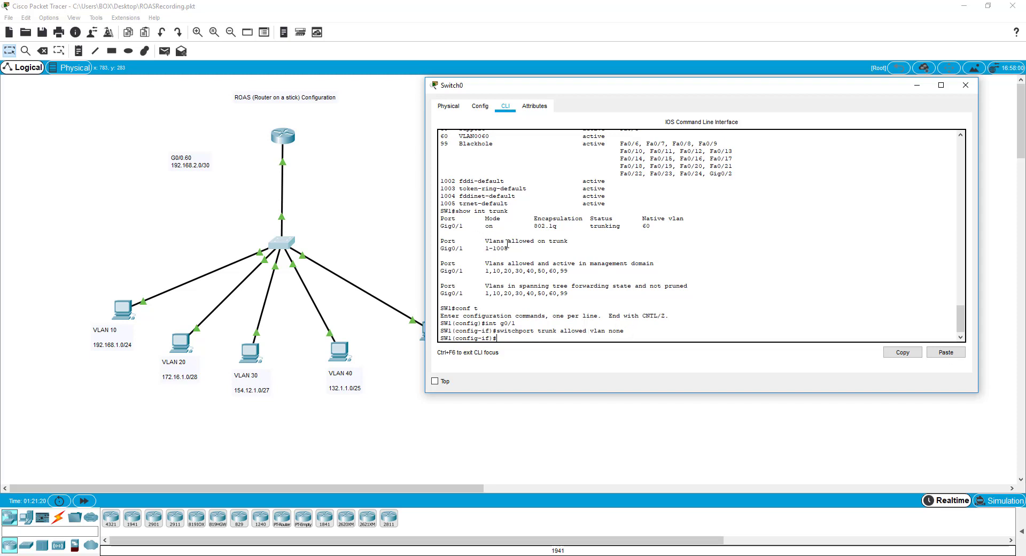
Step: Run do show int trunk and compare the trunk's allowed VLANs with the earlier output
left_click_drag(479, 239, 570, 247)
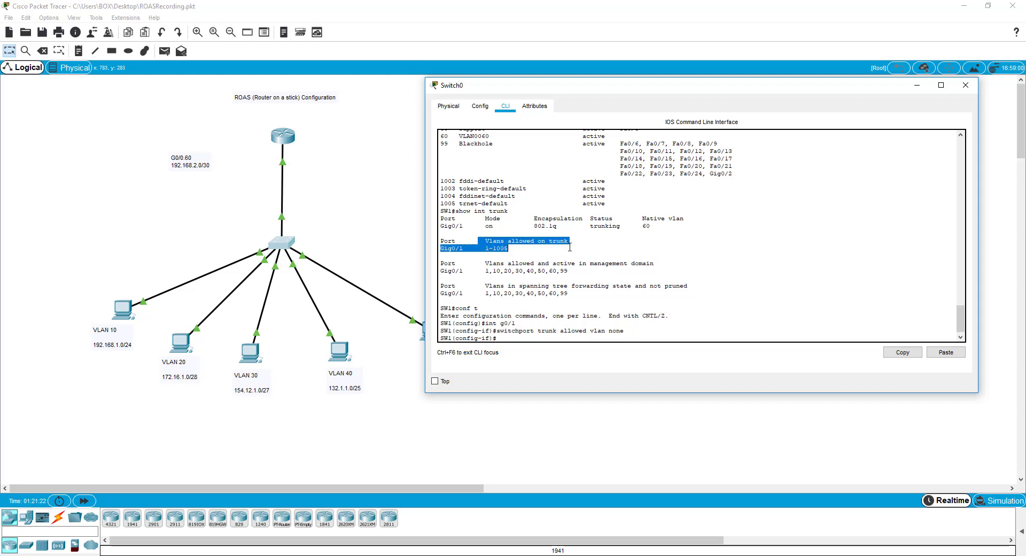
left_click(569, 247)
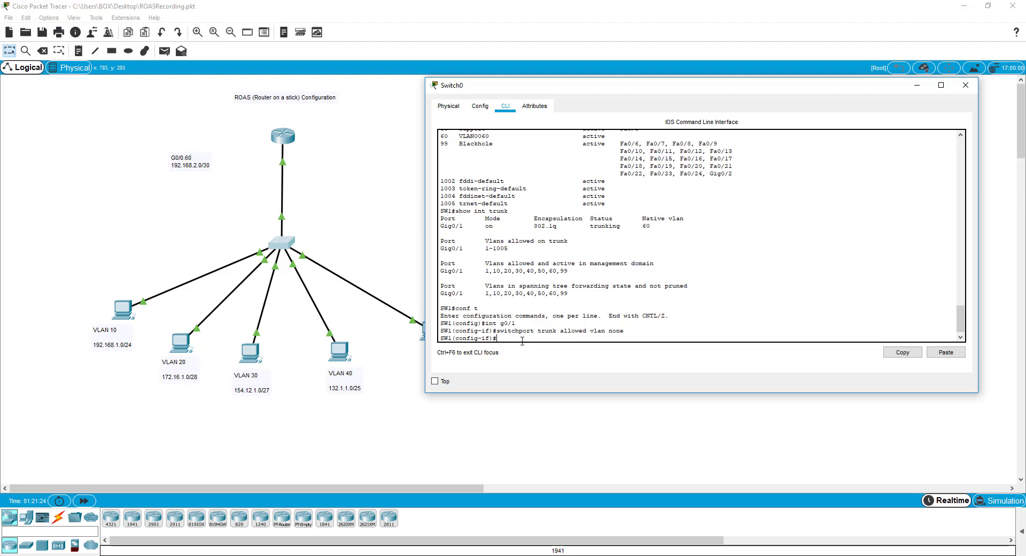
type("do show int trunk")
key("Return")
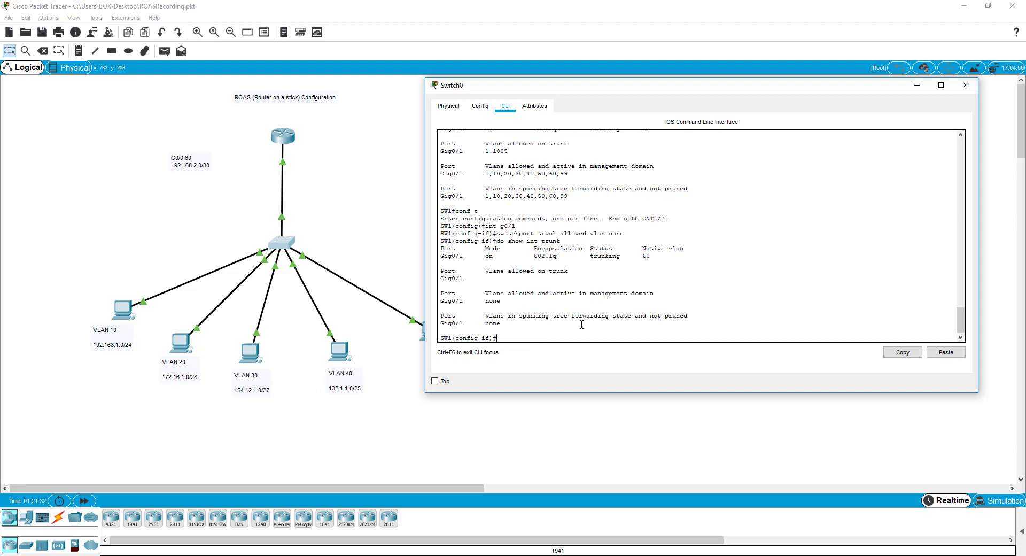
Step: List the available options of the switchport trunk allowed vlan command with its inline help
type("switchport trunk native allowed vlan")
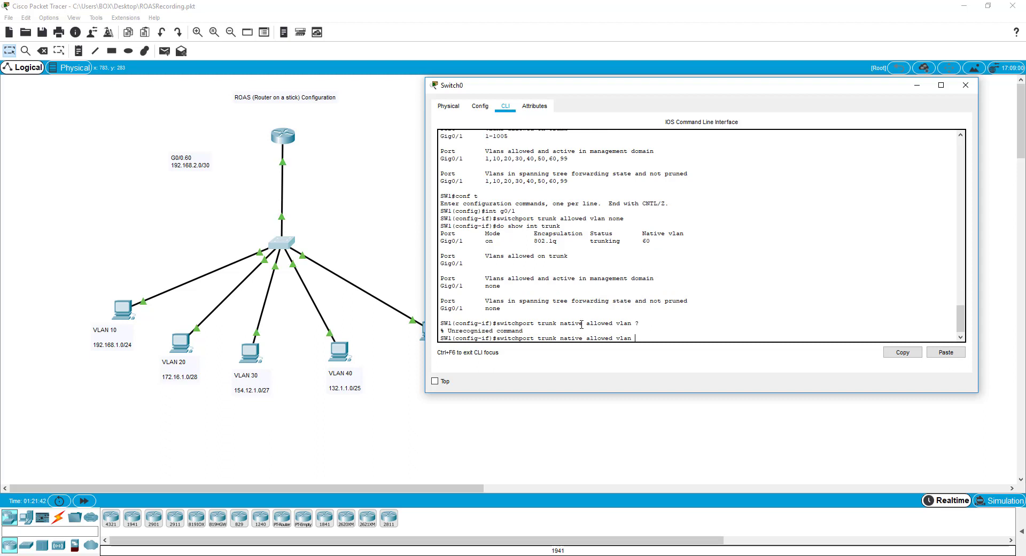
key("BackSpace")
key("BackSpace")
key("BackSpace")
key("BackSpace")
key("BackSpace")
key("BackSpace")
key("BackSpace")
key("BackSpace")
key("BackSpace")
key("BackSpace")
key("BackSpace")
key("BackSpace")
key("BackSpace")
key("BackSpace")
key("BackSpace")
key("BackSpace")
key("BackSpace")
key("BackSpace")
type("allowed vlan ?")
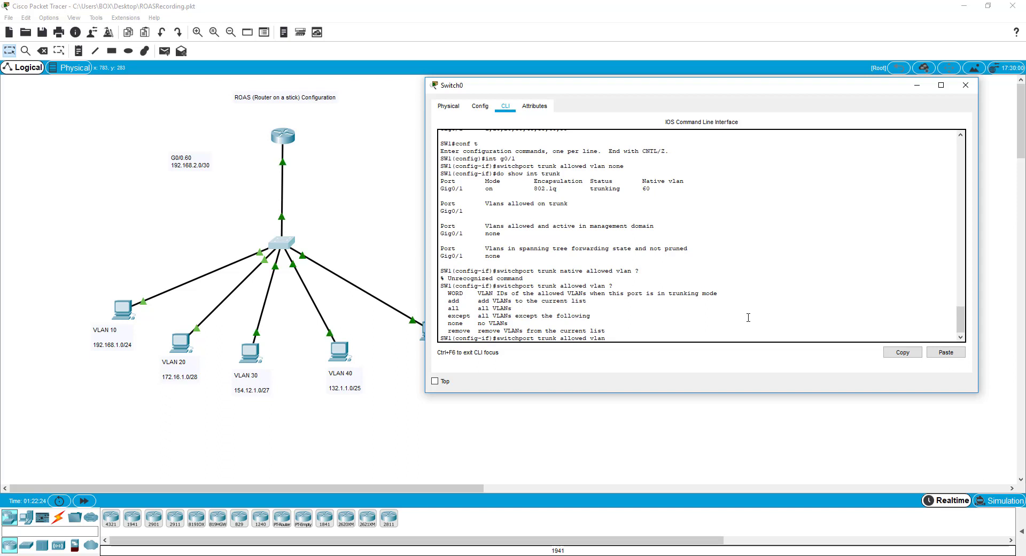
Step: Try to add VLANs 10,20,30,40,50,60 to the g0/1 trunk's allowed list in a single command
type("add 10,20,30,40,50")
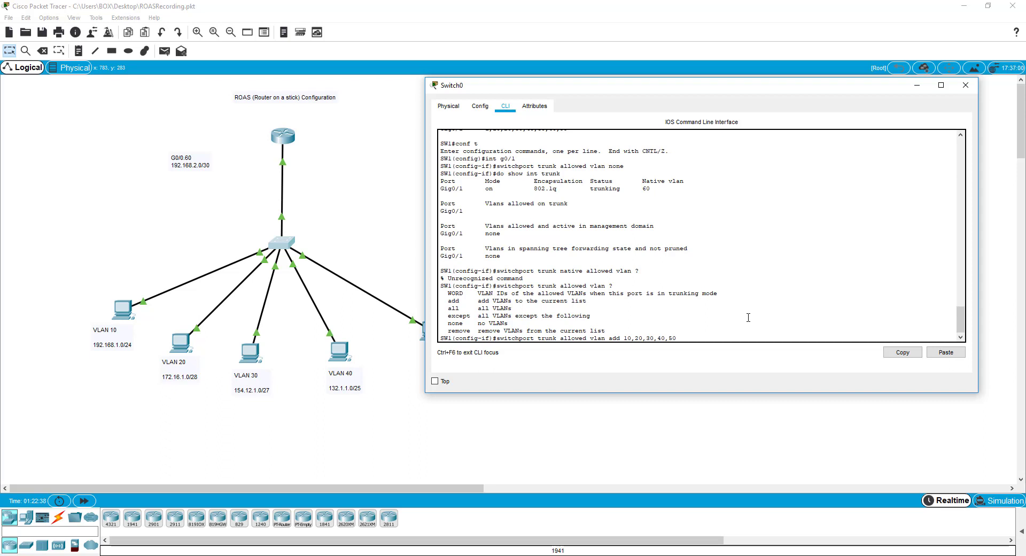
type(",60")
key("Return")
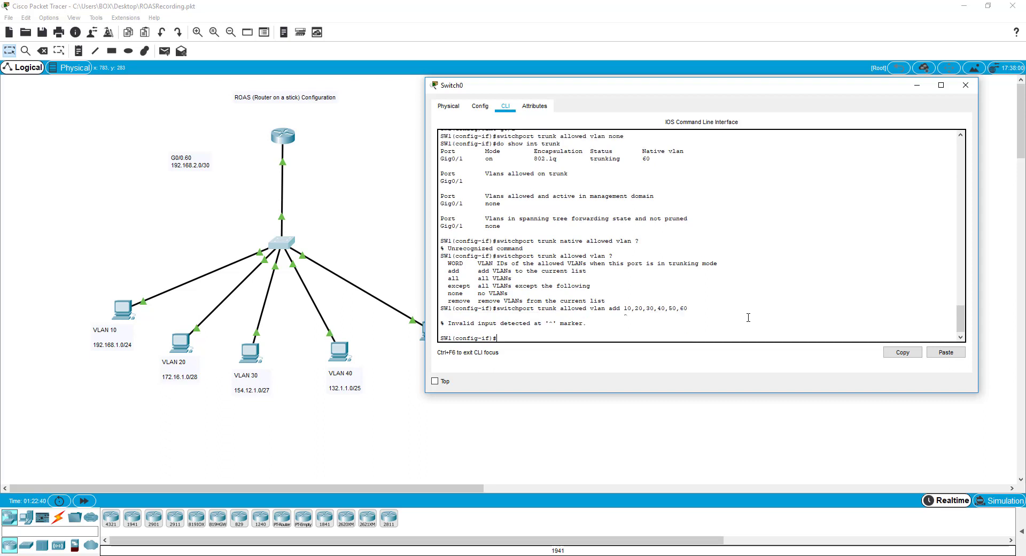
Step: Add VLAN 10 and VLAN 20 to the g0/1 trunk's allowed list with separate commands
key("Up")
key("BackSpace")
key("BackSpace")
key("BackSpace")
key("BackSpace")
key("BackSpace")
key("BackSpace")
key("BackSpace")
key("BackSpace")
key("BackSpace")
key("BackSpace")
key("BackSpace")
key("BackSpace")
key("BackSpace")
key("BackSpace")
key("BackSpace")
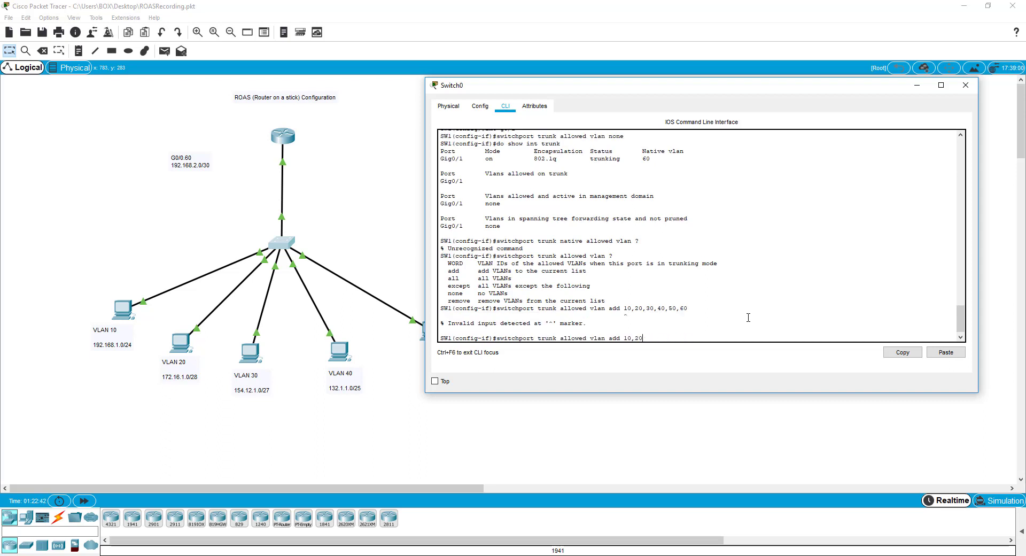
key("Return")
key("Up")
key("BackSpace")
key("BackSpace")
type("20")
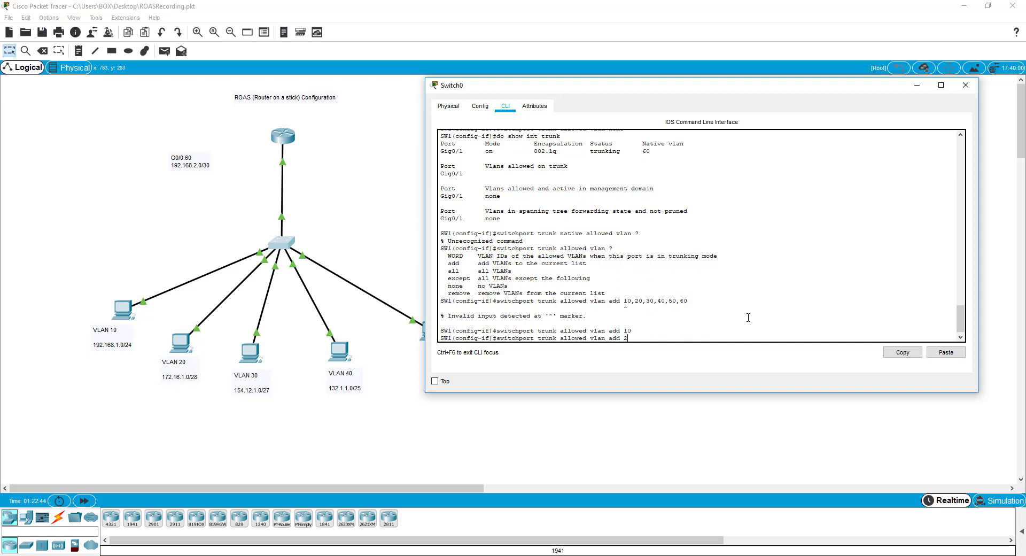
key("Return")
Step: Add VLAN 30 and VLAN 40 to the g0/1 trunk's allowed list
key("Up")
key("BackSpace")
key("BackSpace")
type("30")
key("Return")
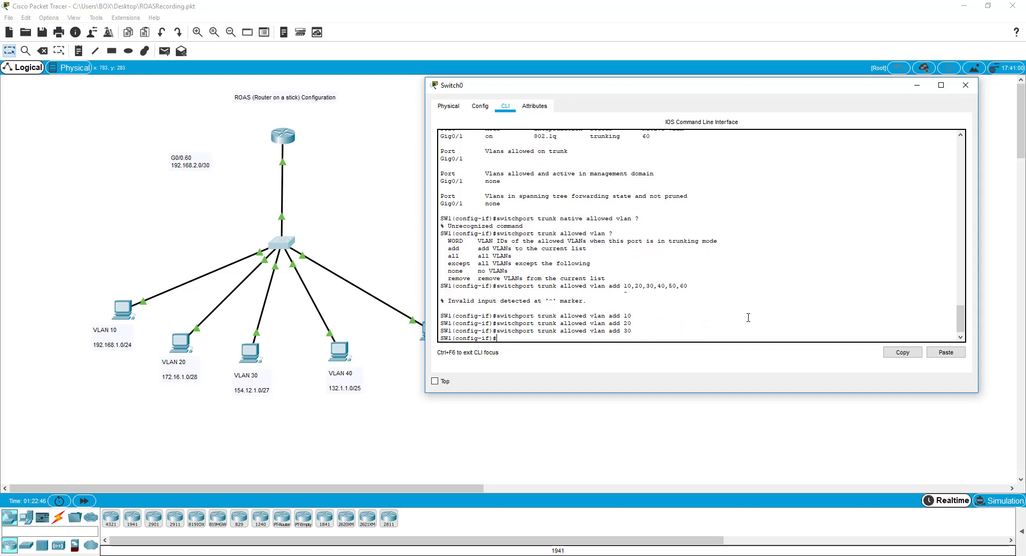
key("Up")
key("BackSpace")
key("BackSpace")
type("40")
key("Return")
Step: Add VLAN 50 and VLAN 60 to the g0/1 trunk's allowed list and return to privileged EXEC mode
key("Up")
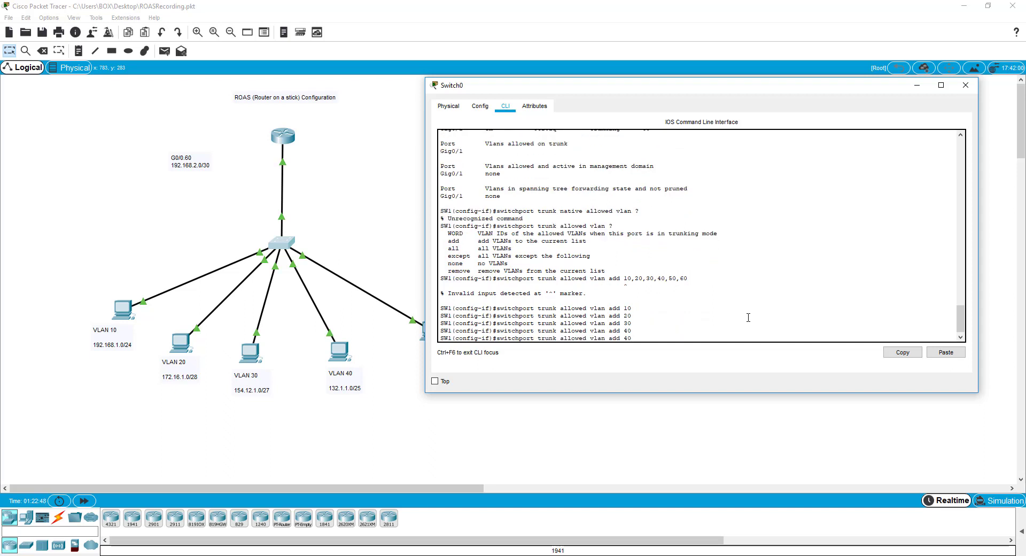
key("BackSpace")
key("BackSpace")
type("50-")
key("Return")
key("Up")
key("BackSpace")
key("BackSpace")
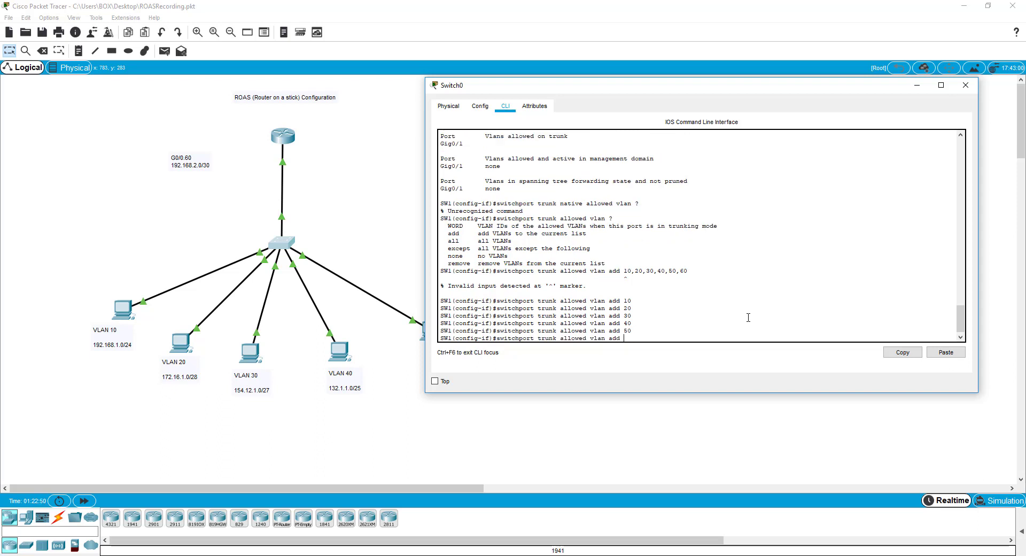
type("60")
key("Return")
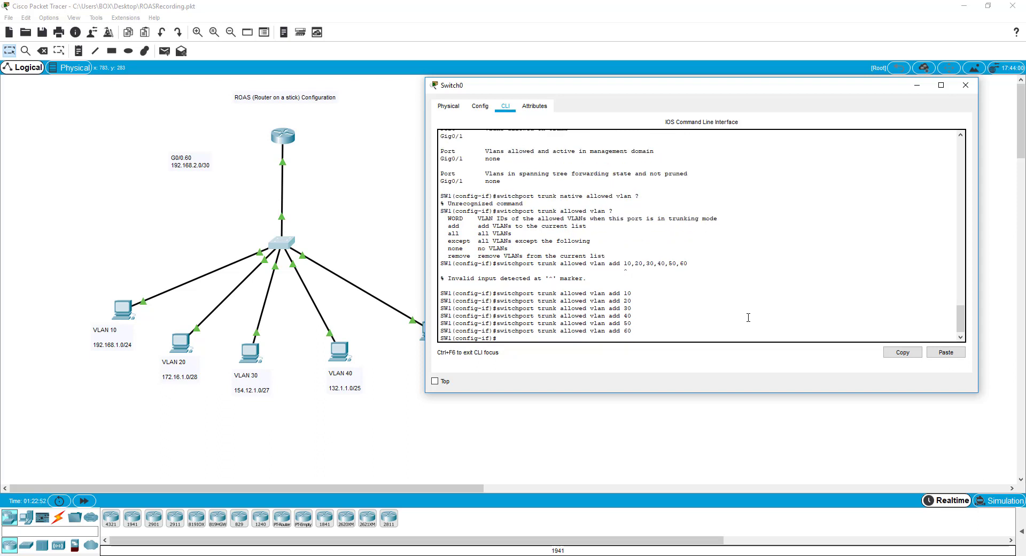
type("end")
key("Return")
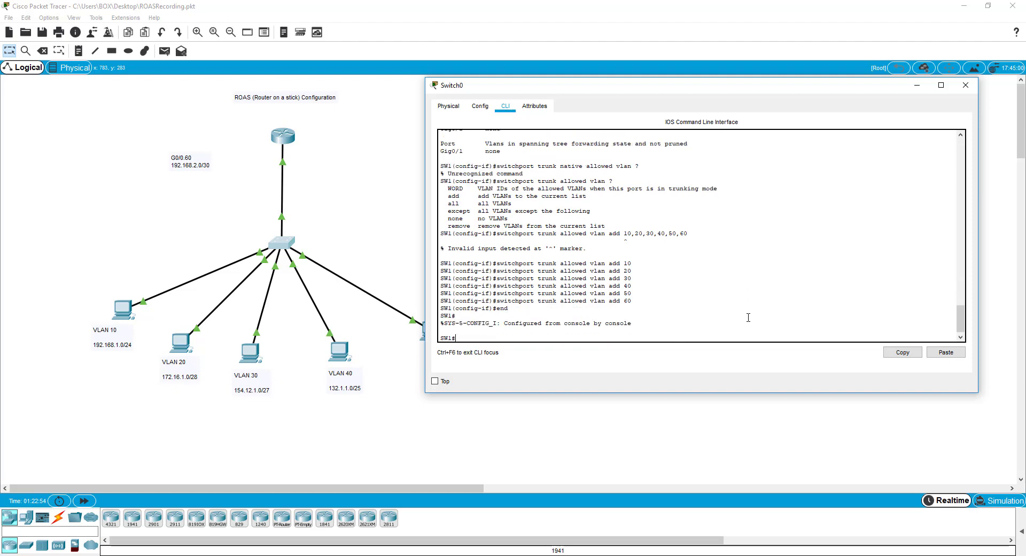
Step: Run show int trunk on the switch and check the allowed VLANs and the native VLAN of Gig0/1
type("show int trunk")
key("Return")
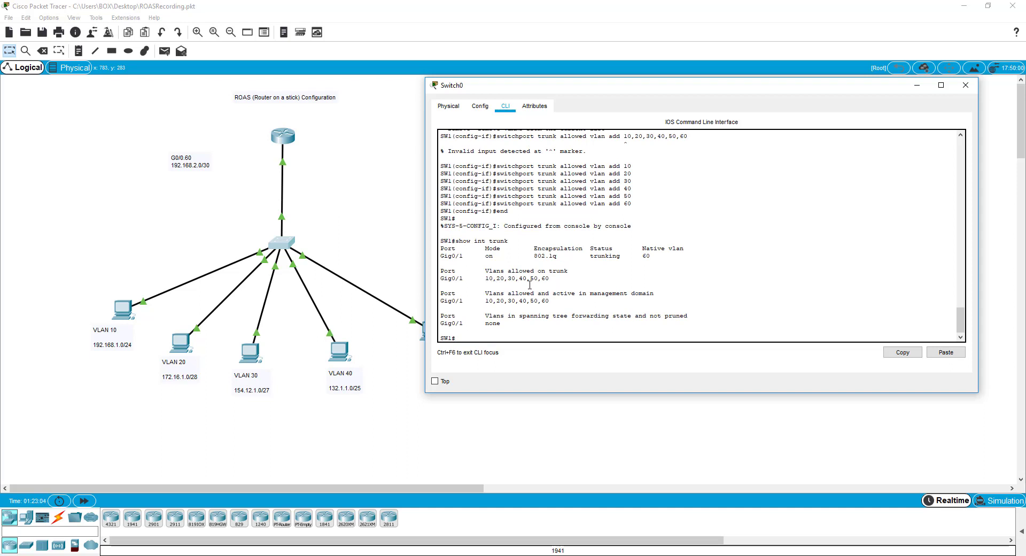
left_click_drag(584, 86, 686, 100)
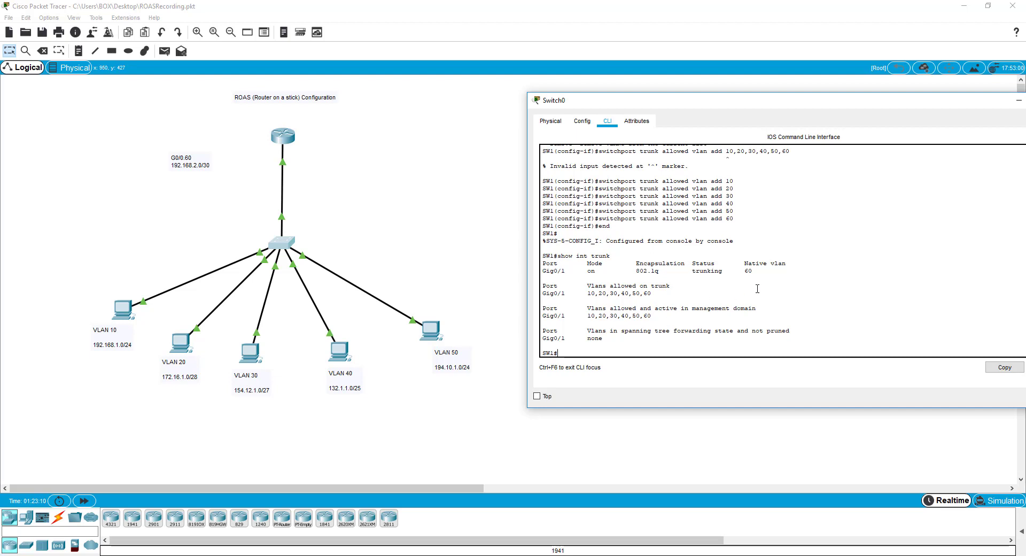
mouse_move(745, 263)
left_mouse_down()
mouse_move(782, 274)
mouse_move(753, 263)
left_mouse_up()
double_click(754, 263)
left_click(783, 279)
Step: Run show int g0/1 switchport and examine the port's trunk mode, encapsulation, negotiation and access VLAN
type("show ")
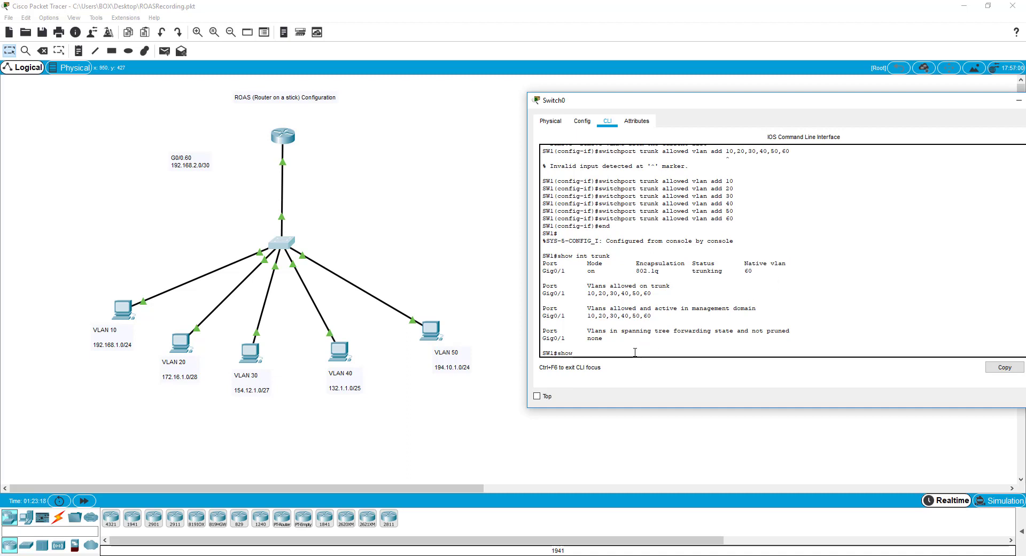
type("int g0/1 switchport")
key("Return")
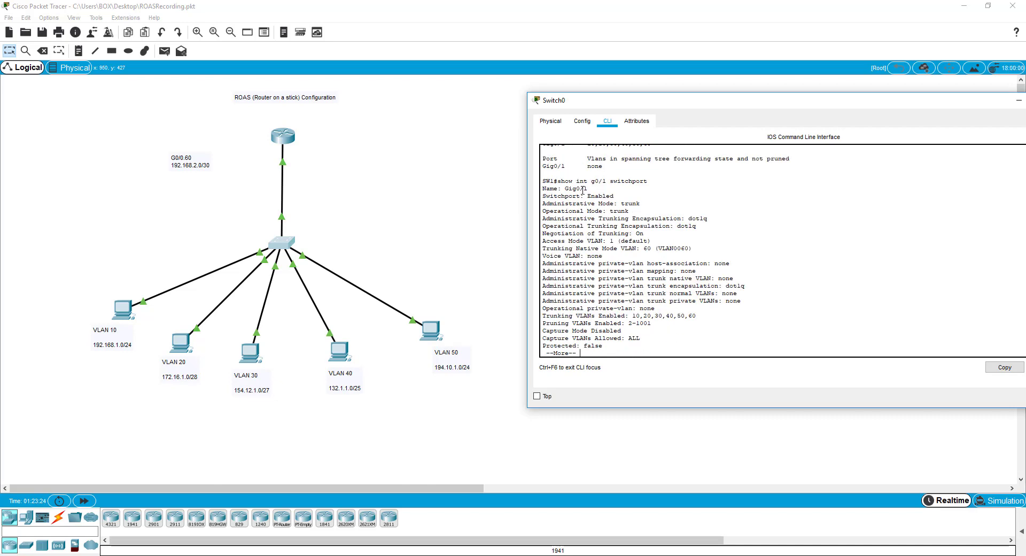
left_click_drag(541, 204, 653, 206)
left_click(653, 206)
left_click_drag(565, 207, 655, 219)
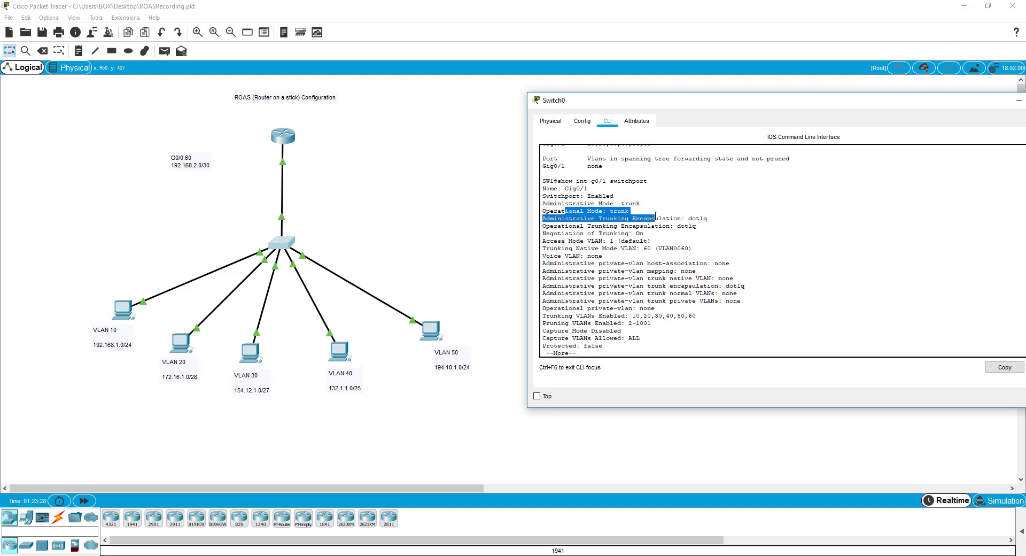
left_click(641, 208)
left_click_drag(569, 218, 711, 232)
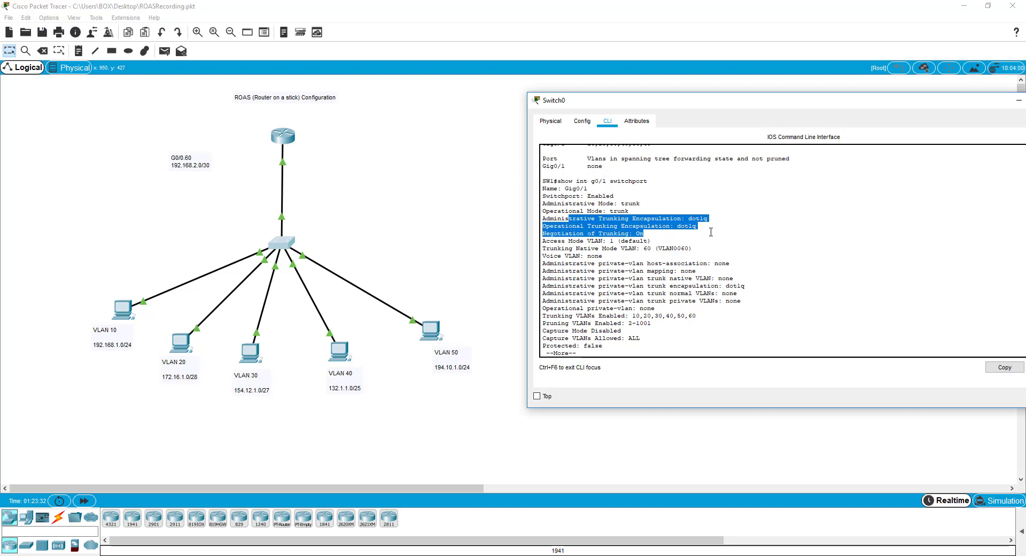
left_click_drag(554, 240, 648, 242)
left_click(648, 241)
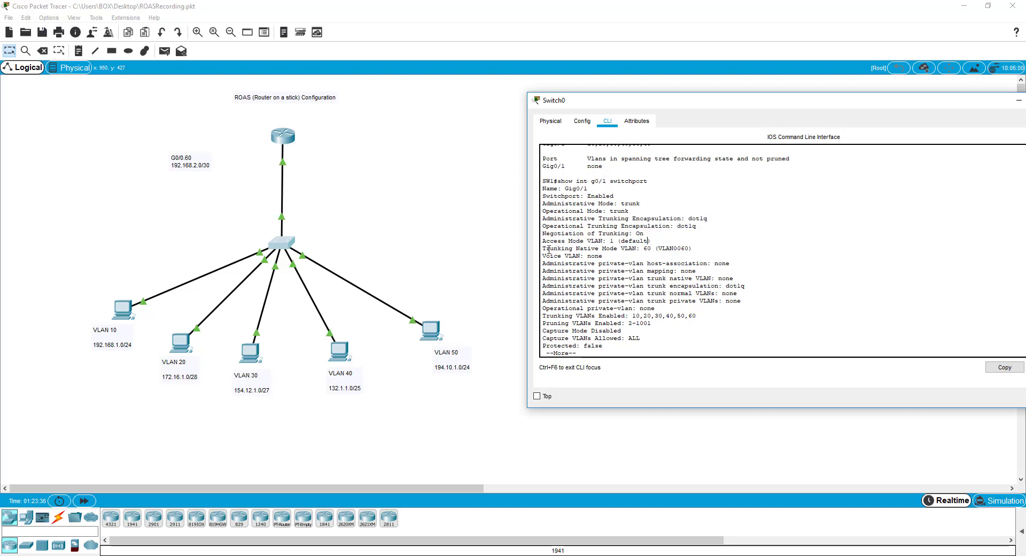
Step: Check the trunking native VLAN and the enabled trunking VLANs of g0/1, reading the output through to its end
left_click_drag(543, 248, 696, 249)
left_click(602, 255)
scroll(588, 289, "down", 1)
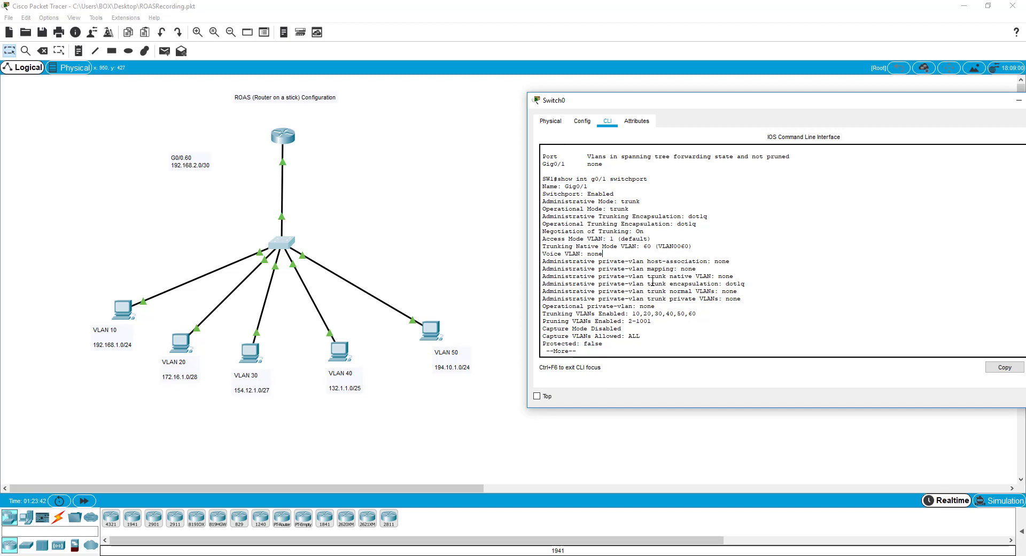
left_click_drag(565, 317, 702, 315)
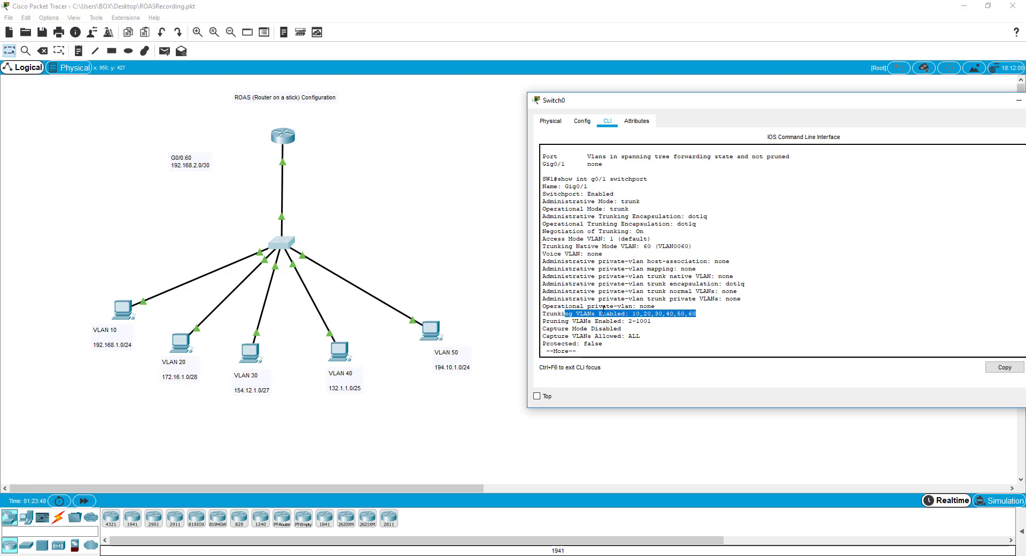
left_click_drag(598, 309, 663, 314)
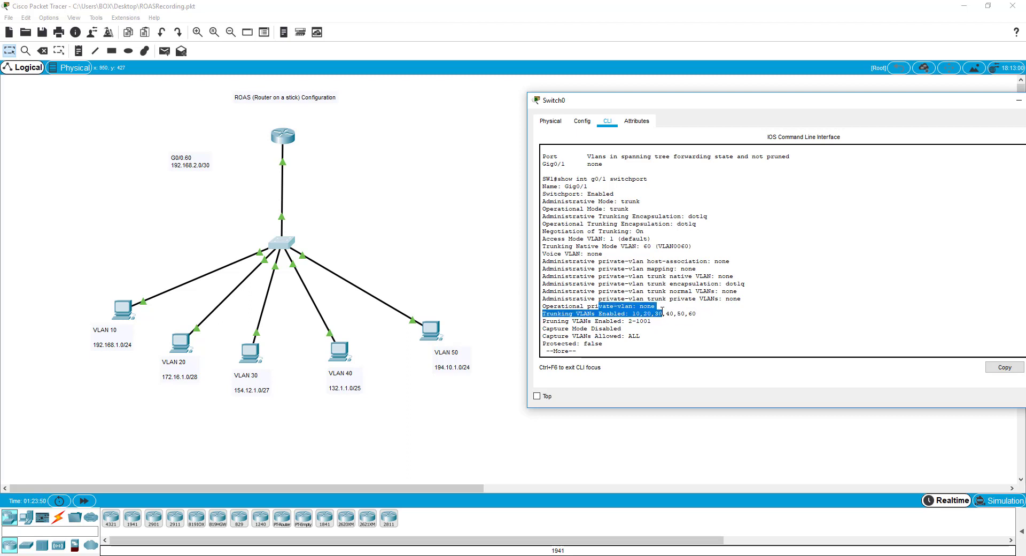
left_click(641, 306)
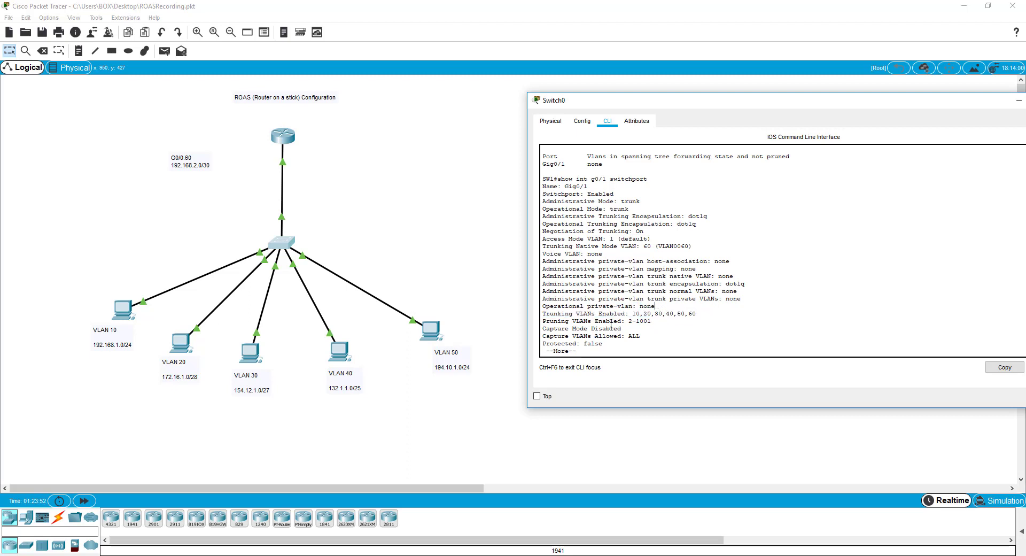
key("space")
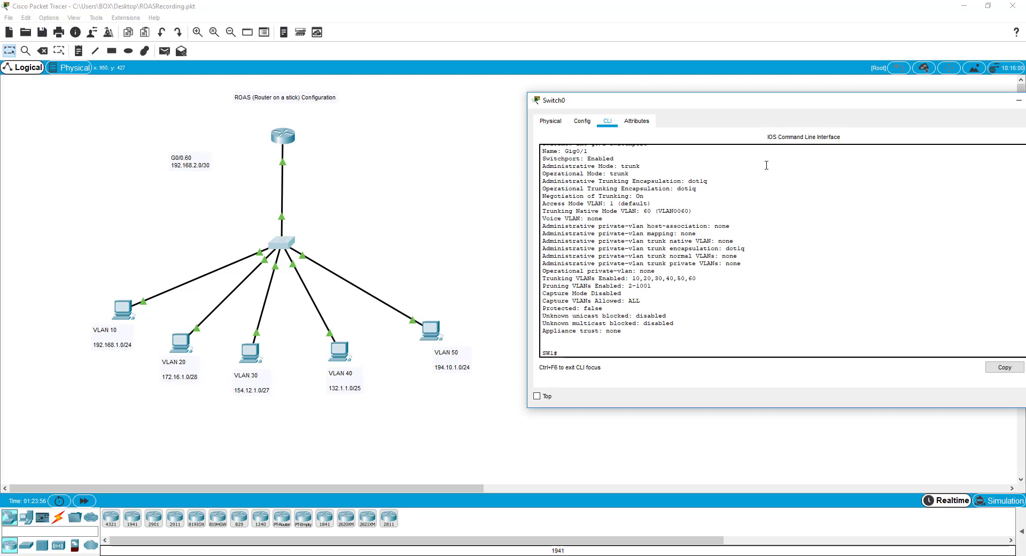
Step: Save the switch's running configuration with wr and close the Switch0 window
left_click_drag(776, 103, 633, 103)
type("w")
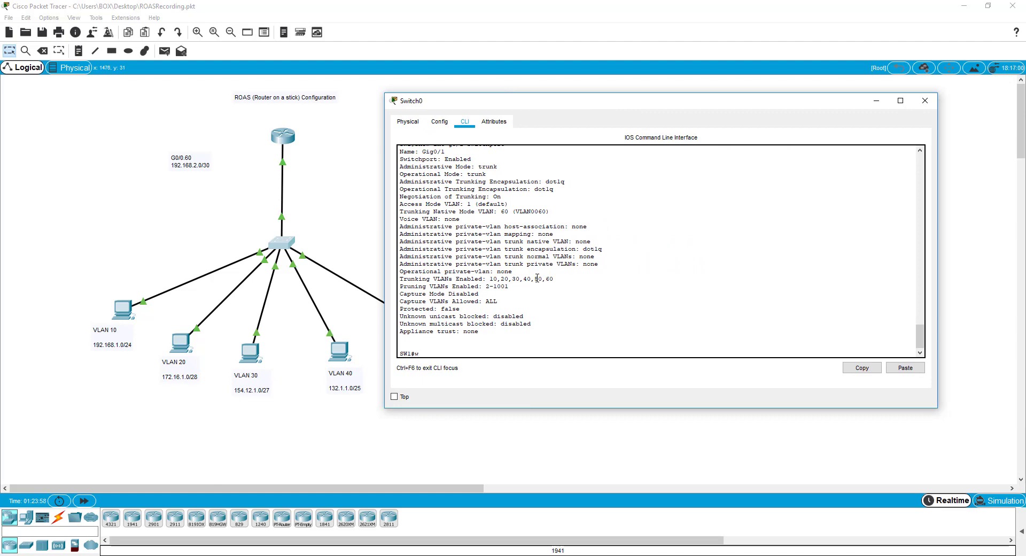
type("r")
key("Return")
left_click(925, 100)
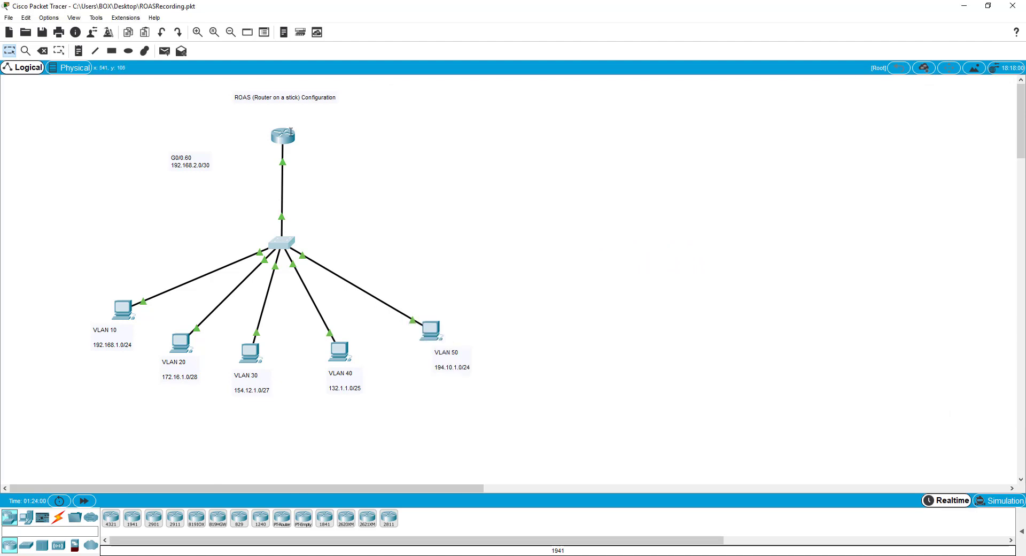
Step: Save the router's running configuration with wr from privileged mode and close the Router0 window
left_click(291, 131)
key("Return")
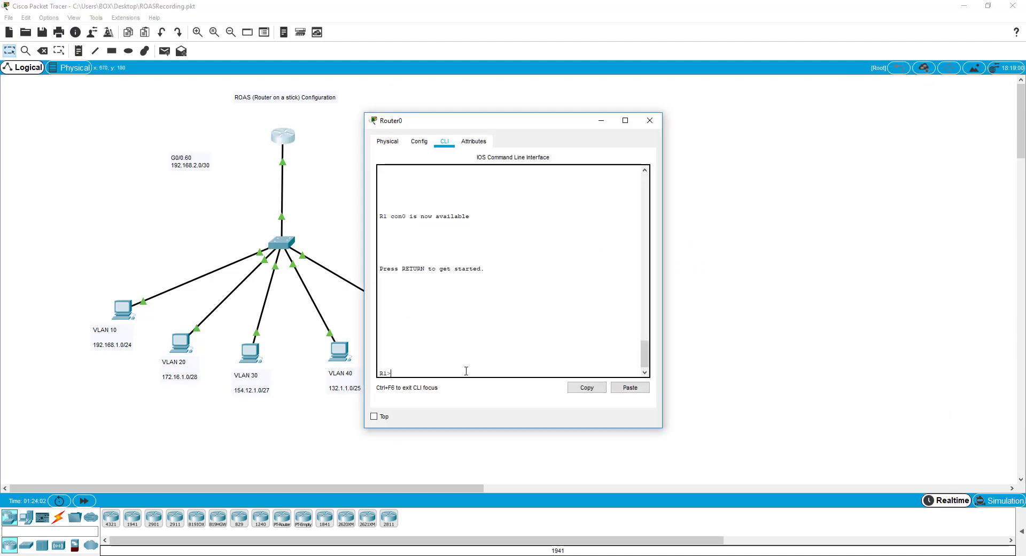
type("en")
key("Return")
type("wr")
key("Return")
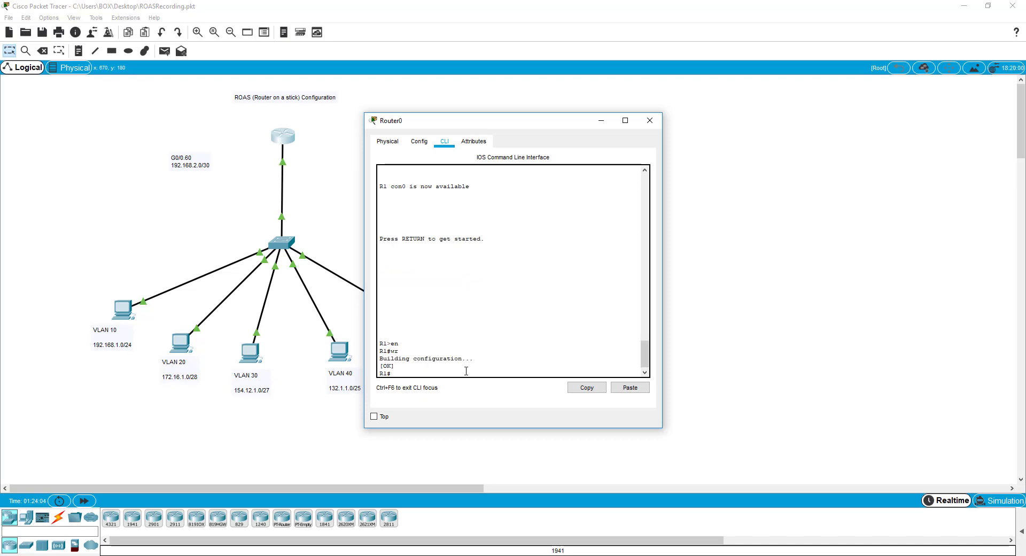
left_click(650, 120)
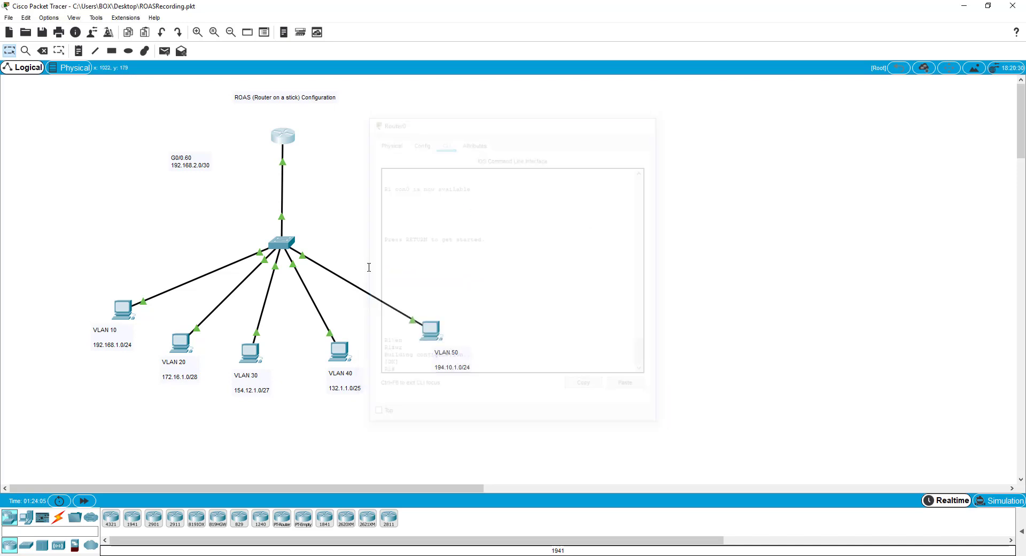
Step: Ping 172.16.1.3 from the command prompt of the VLAN 10 PC to test inter-VLAN connectivity, and close the PC0 window
left_click(123, 309)
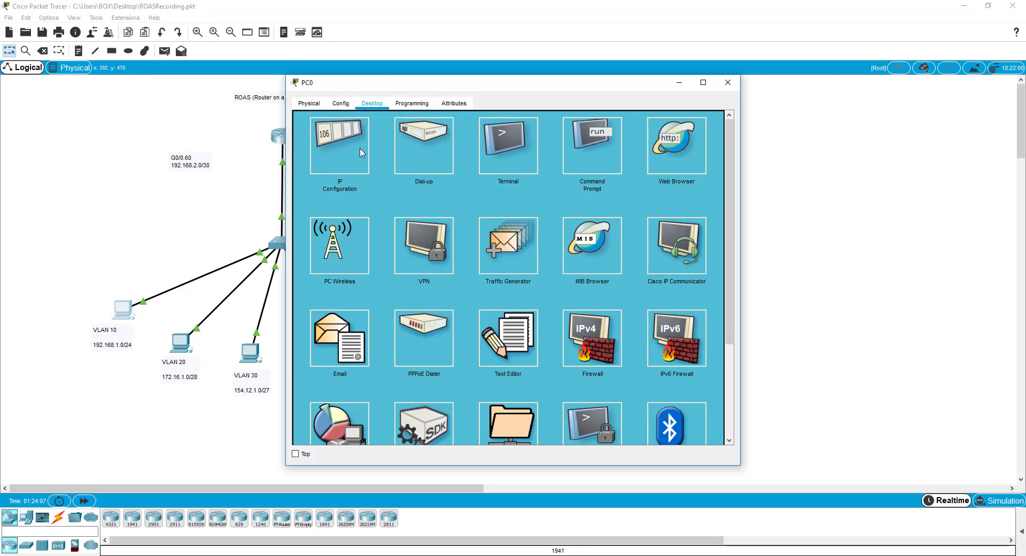
left_click(582, 165)
left_click_drag(568, 82, 862, 56)
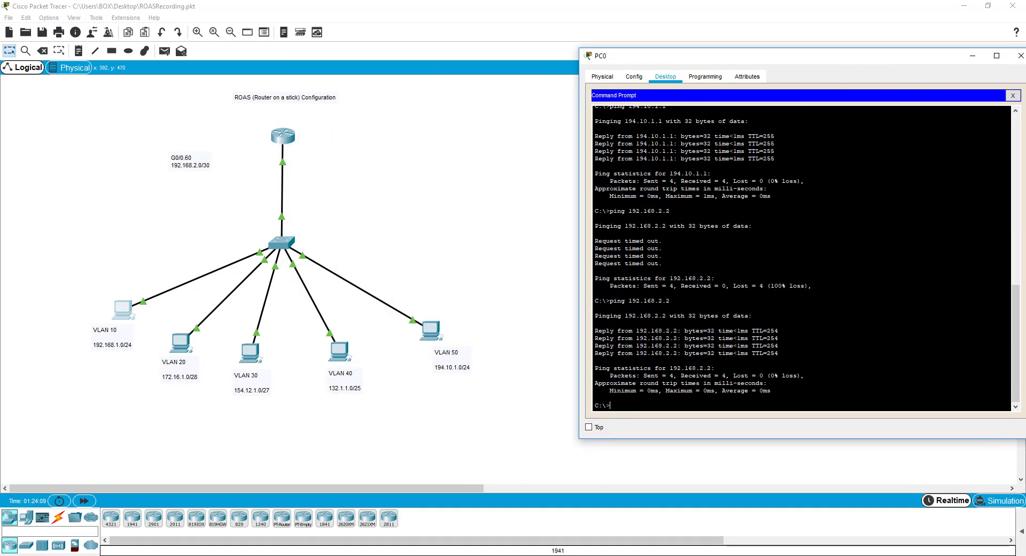
type("ping")
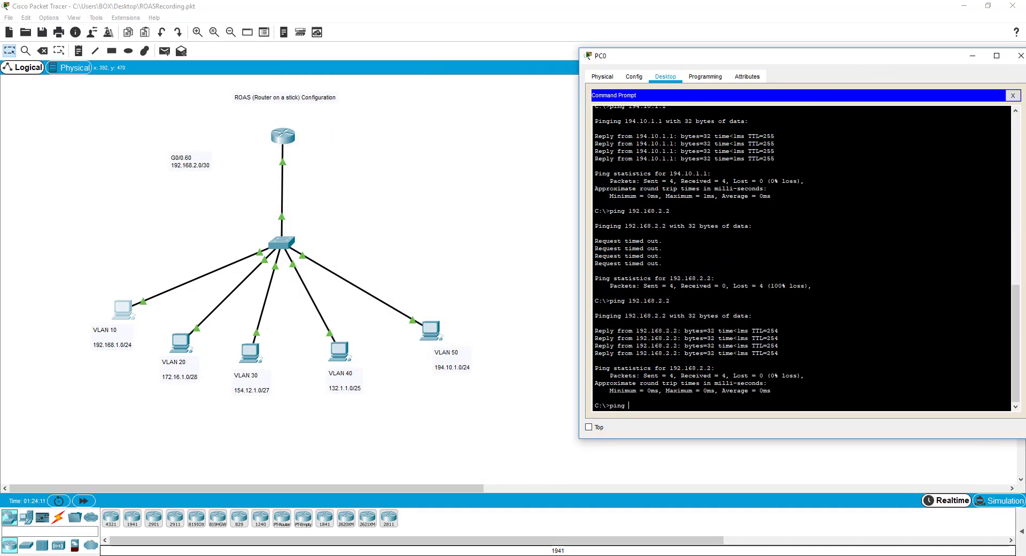
type(" 172.16.1.3")
key("Return")
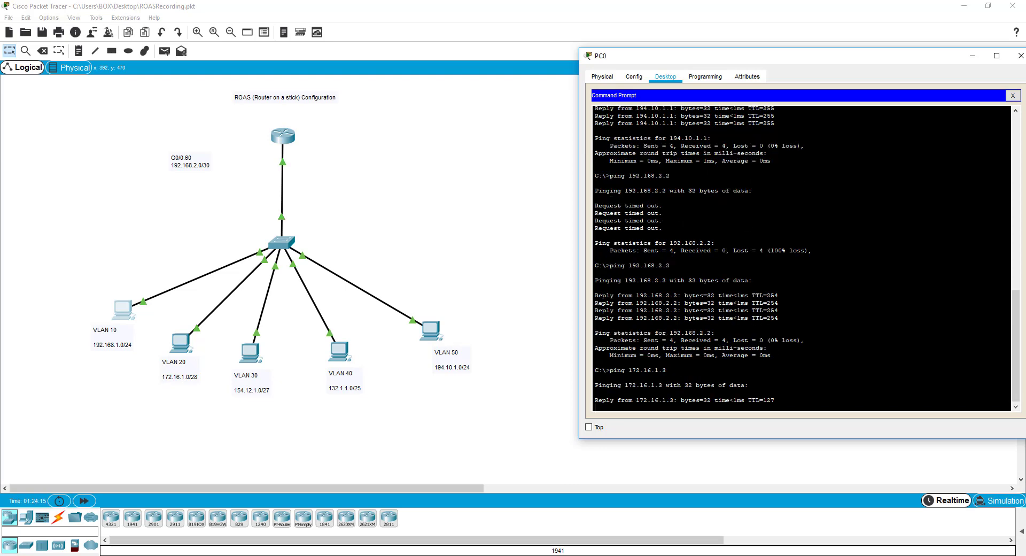
left_click_drag(812, 66, 700, 71)
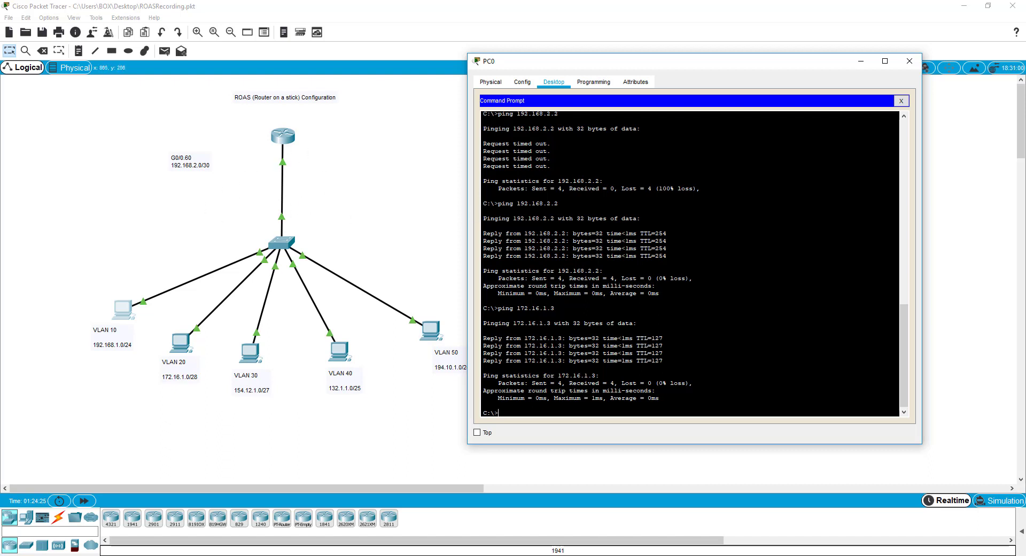
left_click_drag(666, 65, 672, 87)
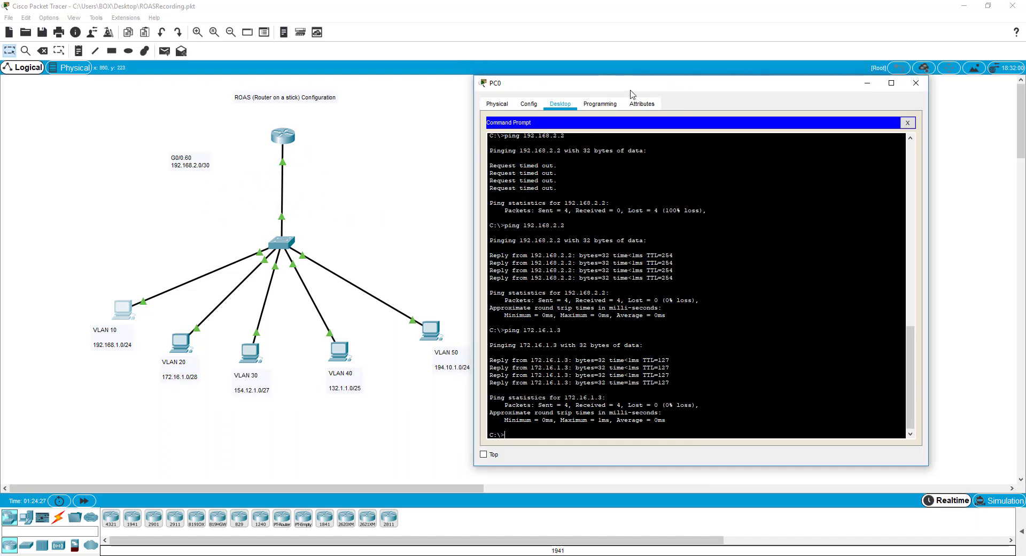
left_click(916, 84)
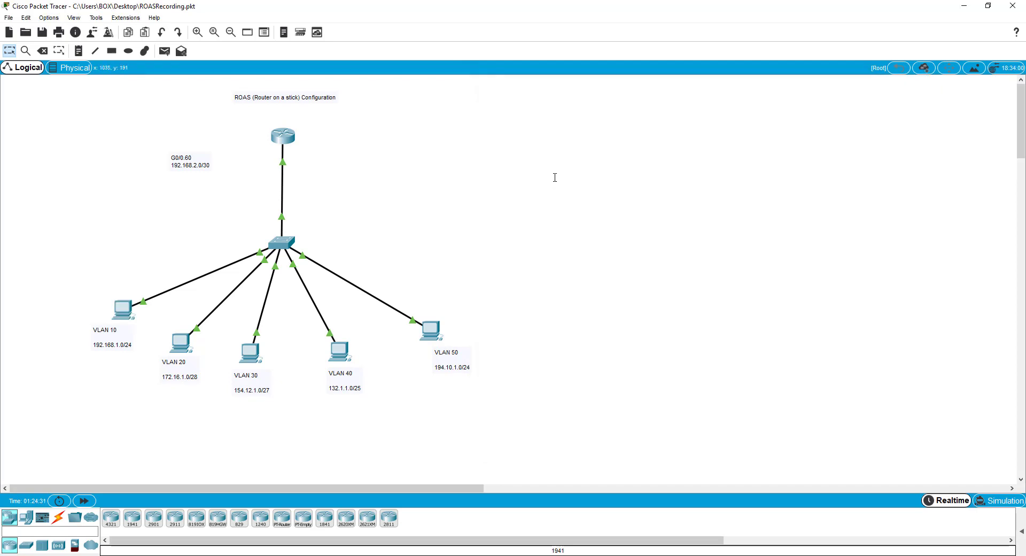